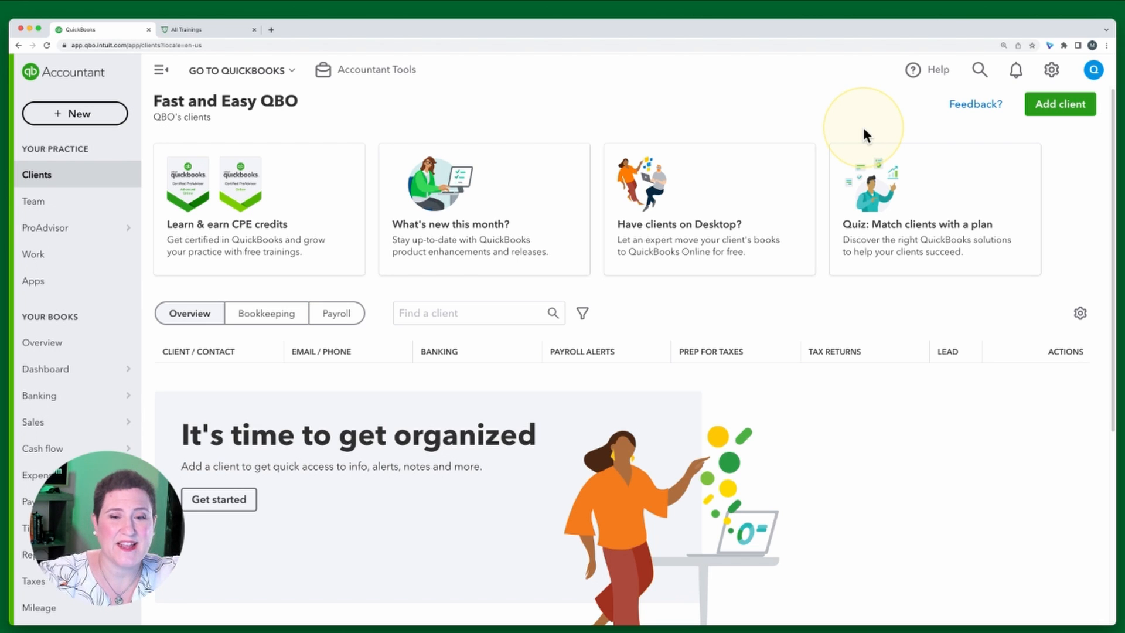
Open the sample company, confirming that the current firm will be signed out
{"action": "mouse_move", "coordinate": [883, 169]}
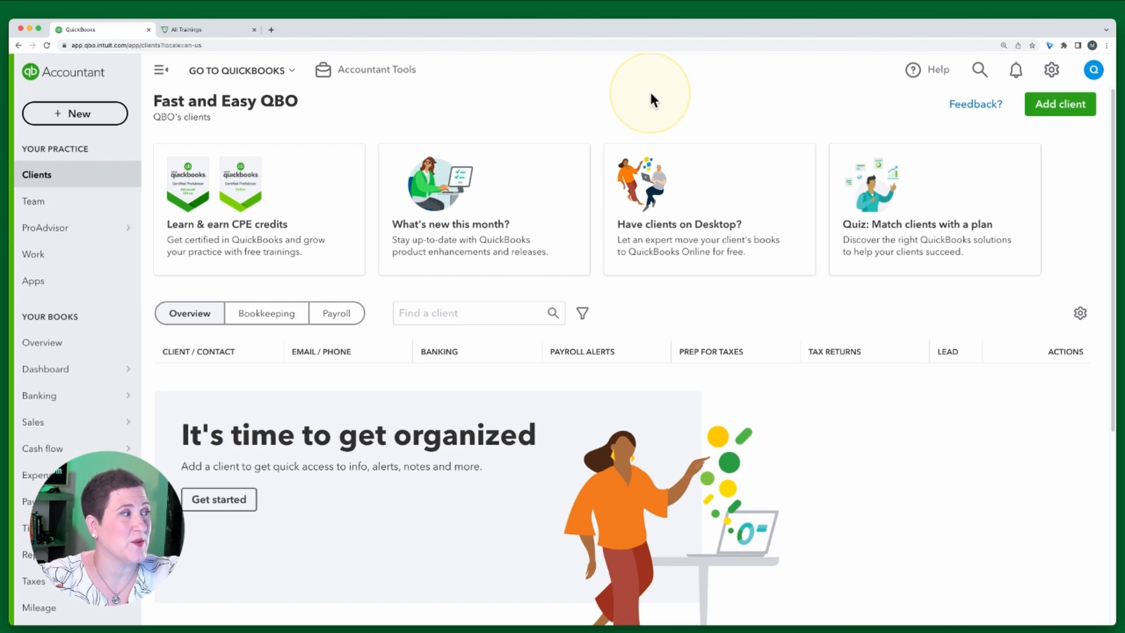
{"action": "left_click", "coordinate": [1052, 70]}
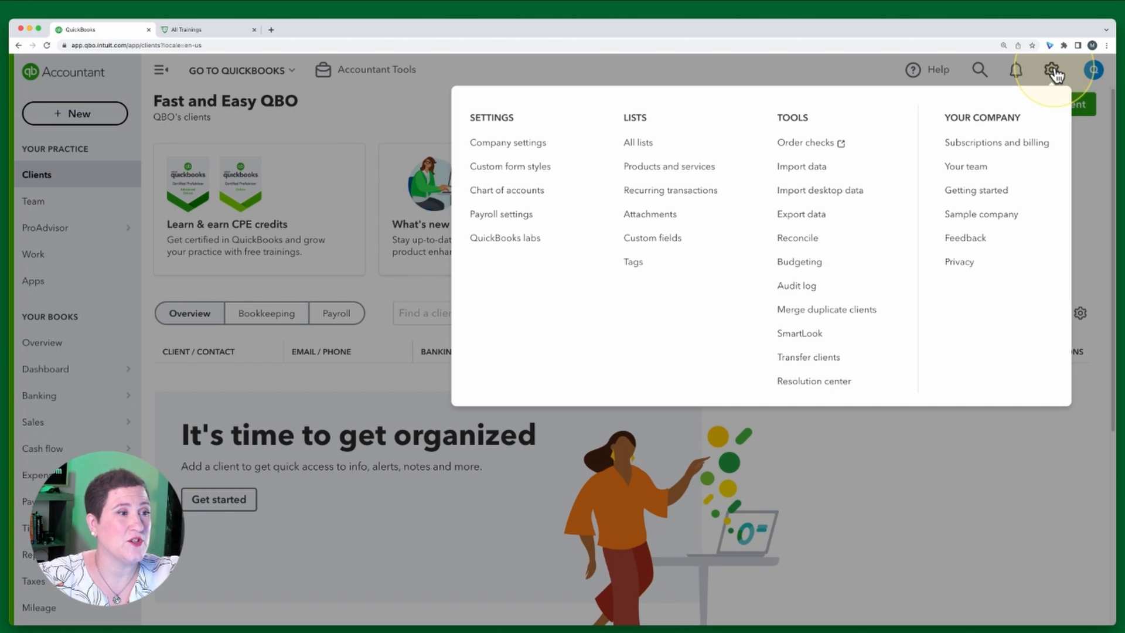
{"action": "left_click", "coordinate": [996, 214]}
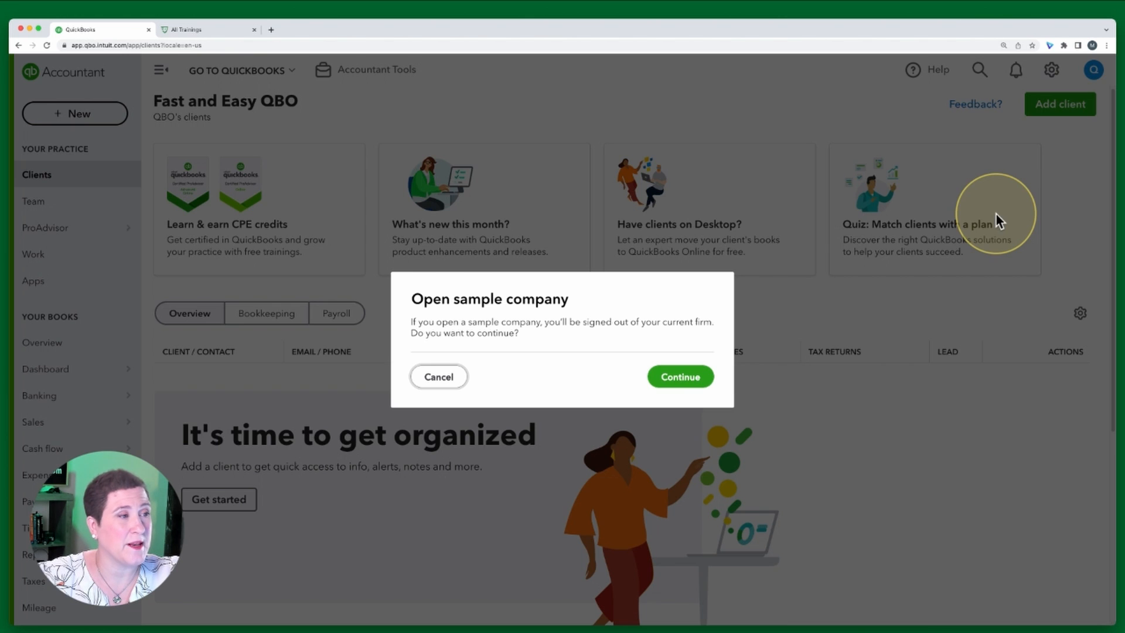
{"action": "left_click", "coordinate": [683, 379]}
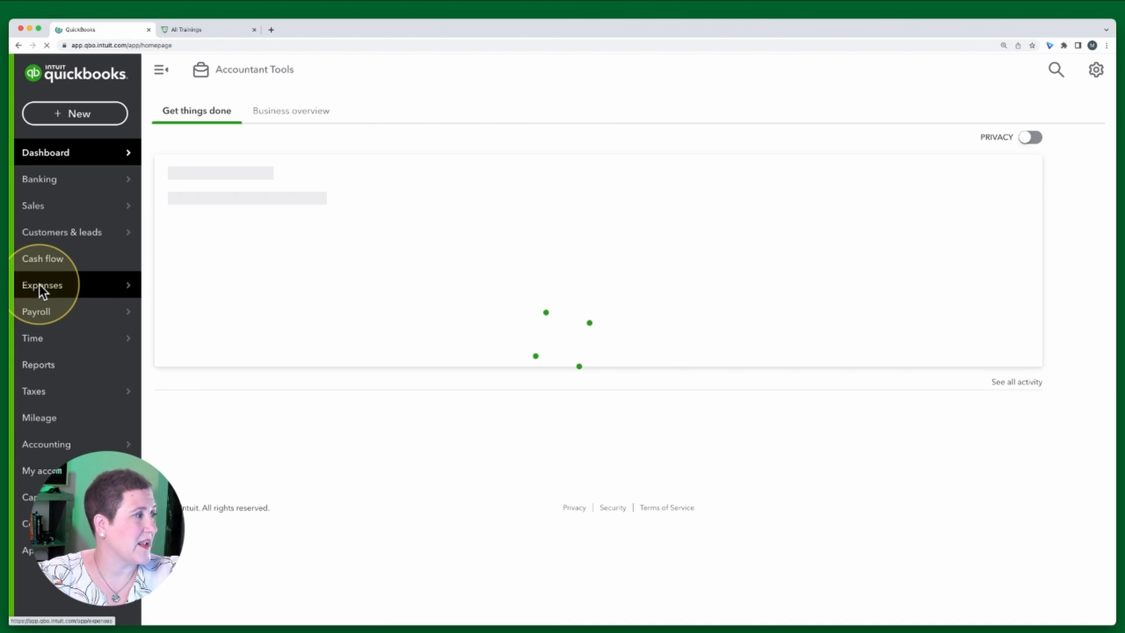
Go to Reports and open the Transaction List by Customer report from the standard list
{"action": "left_click", "coordinate": [42, 372]}
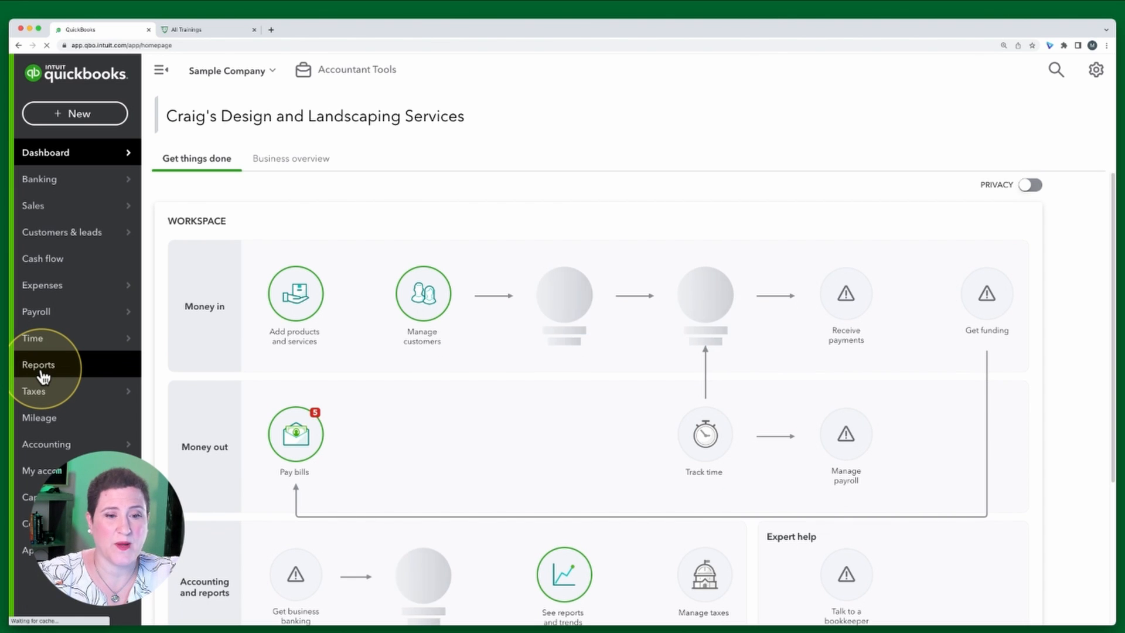
{"action": "left_click", "coordinate": [44, 375]}
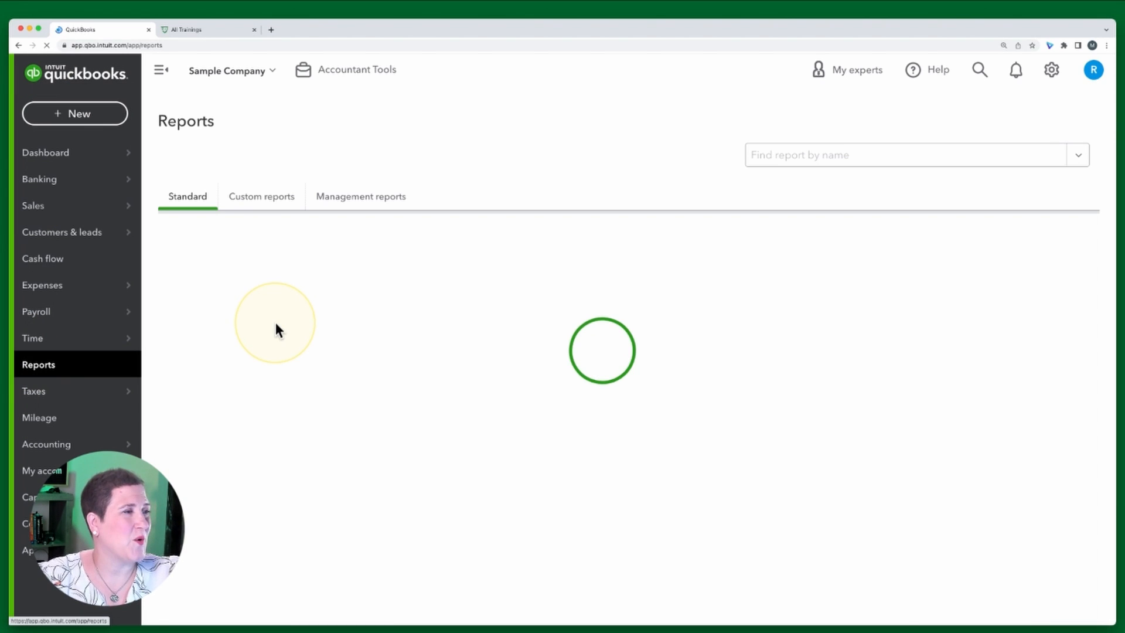
{"action": "scroll", "coordinate": [404, 439], "scroll_direction": "down", "scroll_amount": 3}
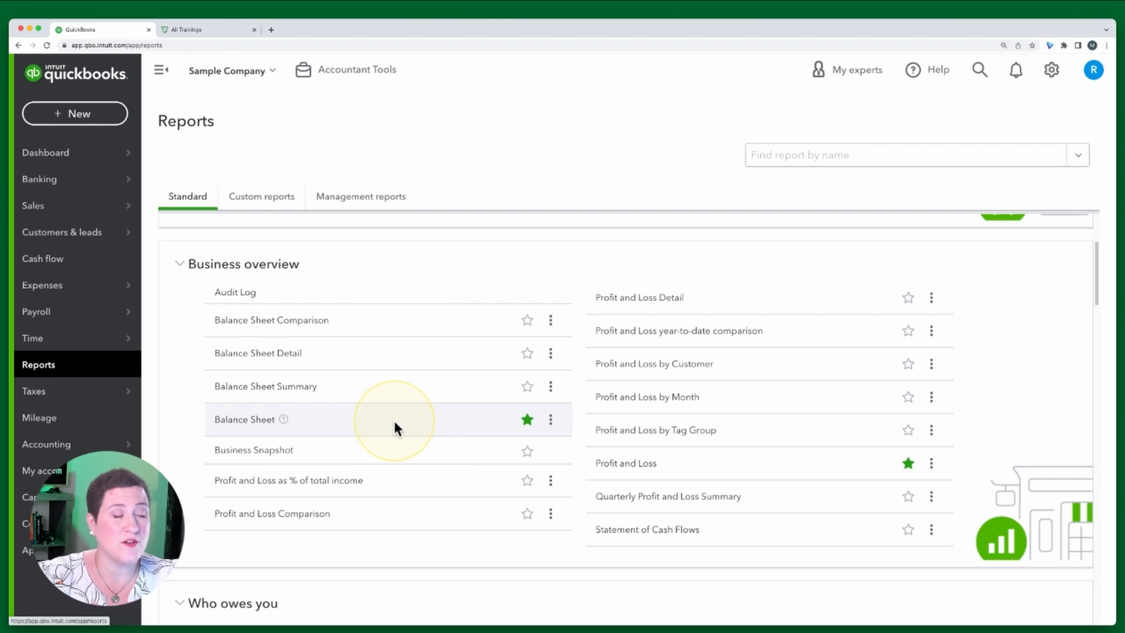
{"action": "scroll", "coordinate": [457, 434], "scroll_direction": "down", "scroll_amount": 6}
{"action": "scroll", "coordinate": [458, 436], "scroll_direction": "down", "scroll_amount": 8}
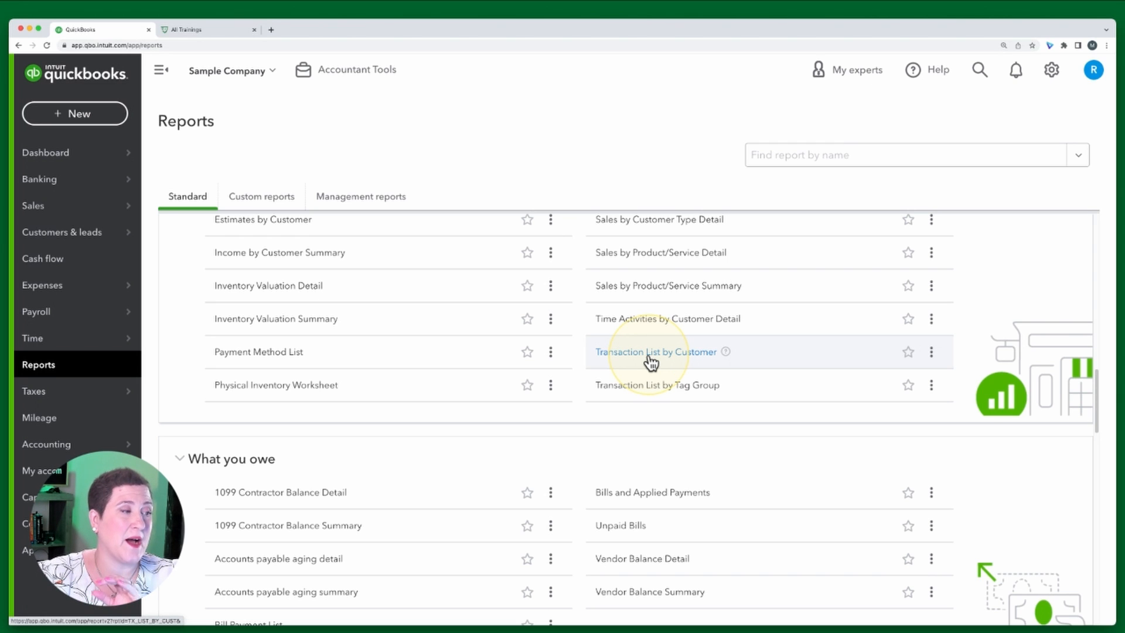
{"action": "left_click", "coordinate": [650, 355]}
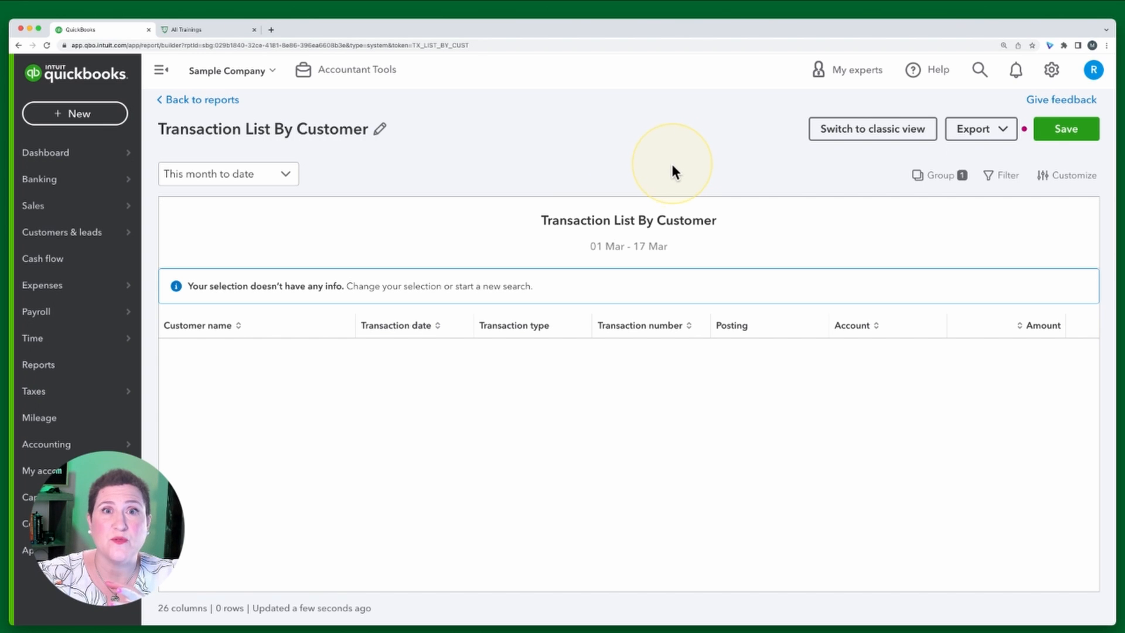
Open the favourite Profit and Loss report for comparison, then return to the report list
{"action": "left_click", "coordinate": [223, 101]}
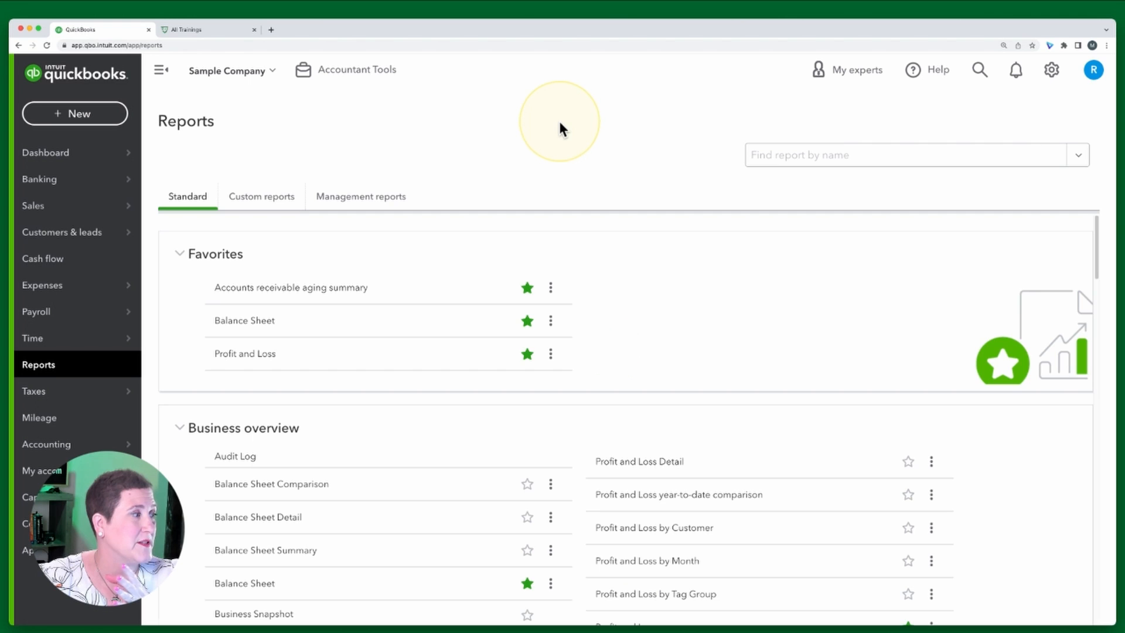
{"action": "left_click", "coordinate": [254, 356]}
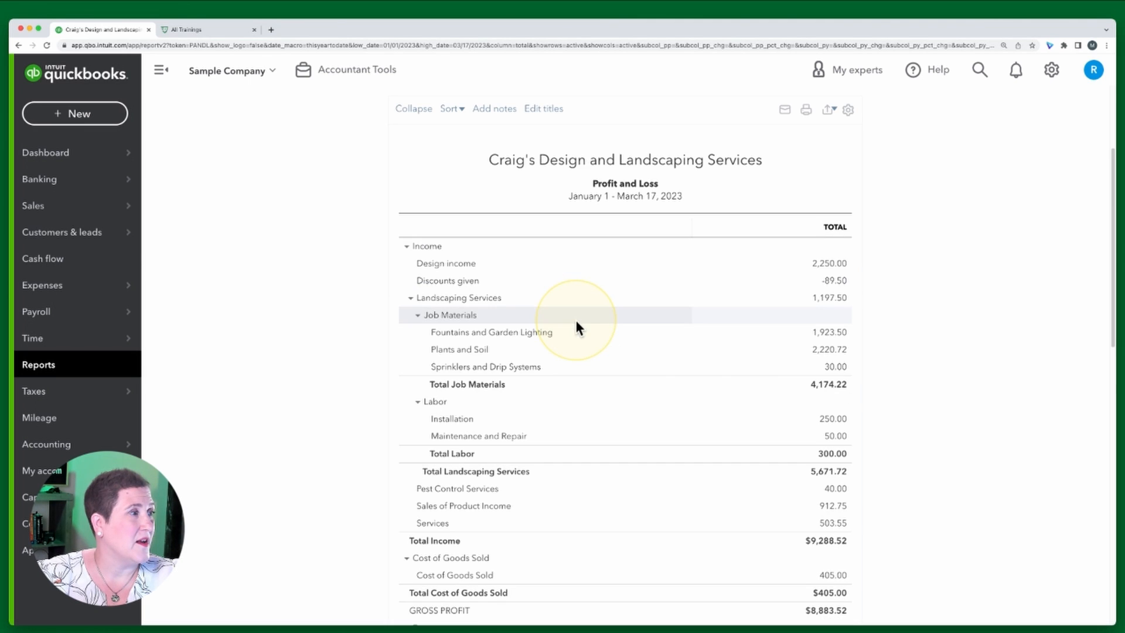
{"action": "scroll", "coordinate": [652, 308], "scroll_direction": "up", "scroll_amount": 3}
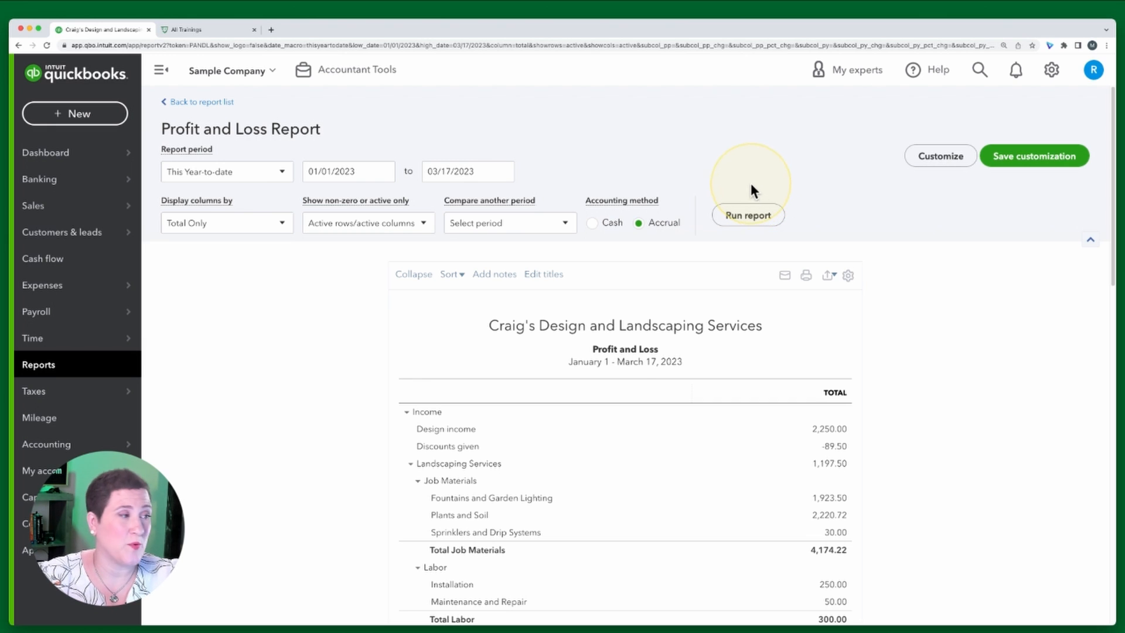
{"action": "left_click", "coordinate": [198, 103]}
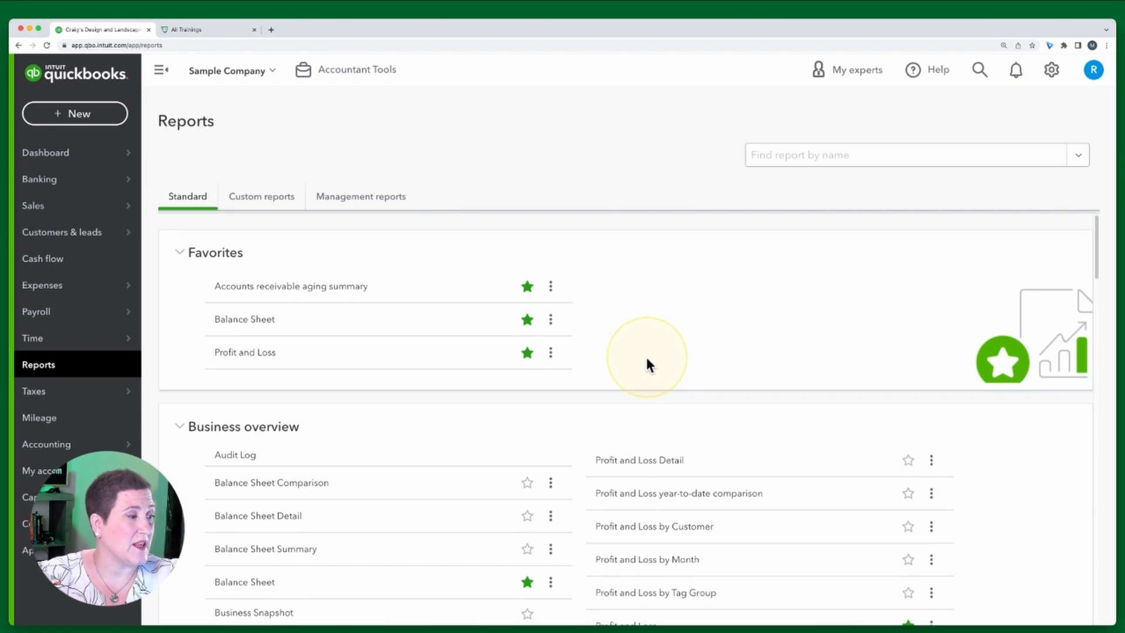
Open the Transaction List by Customer report again from the standard report list
{"action": "scroll", "coordinate": [646, 357], "scroll_direction": "down", "scroll_amount": 6}
{"action": "scroll", "coordinate": [646, 357], "scroll_direction": "down", "scroll_amount": 3}
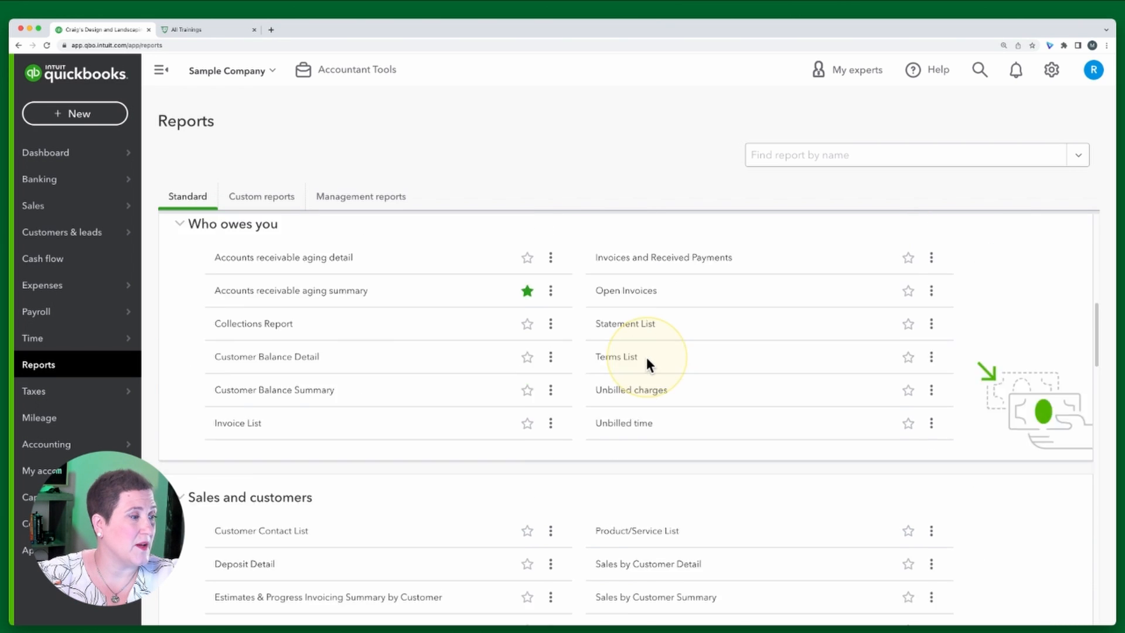
{"action": "scroll", "coordinate": [645, 356], "scroll_direction": "down", "scroll_amount": 8}
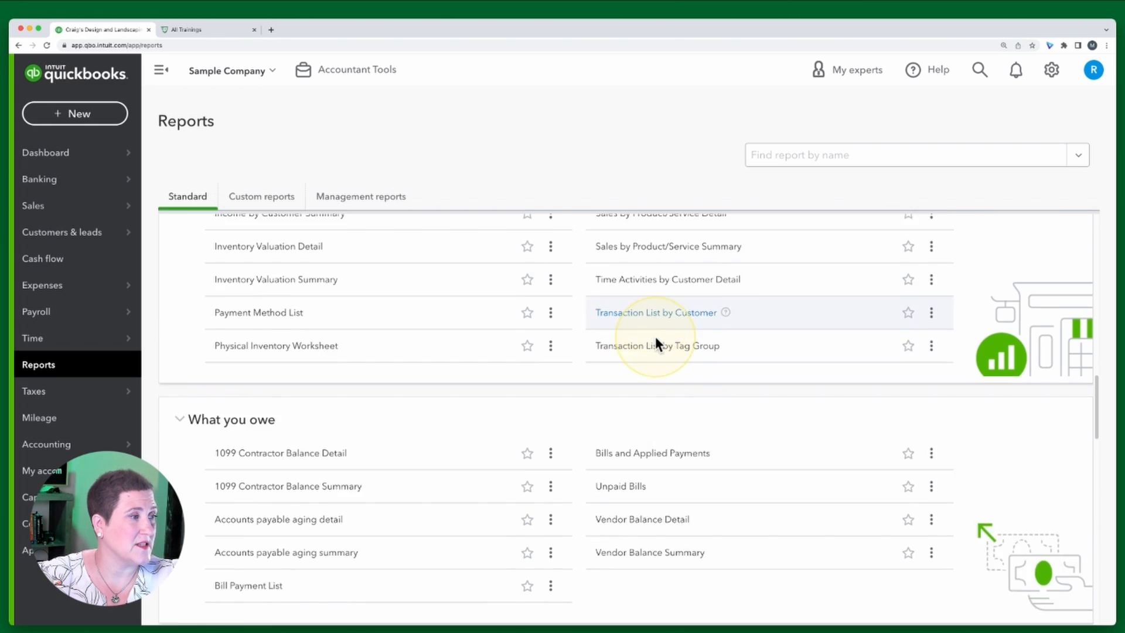
{"action": "scroll", "coordinate": [656, 342], "scroll_direction": "down", "scroll_amount": 1}
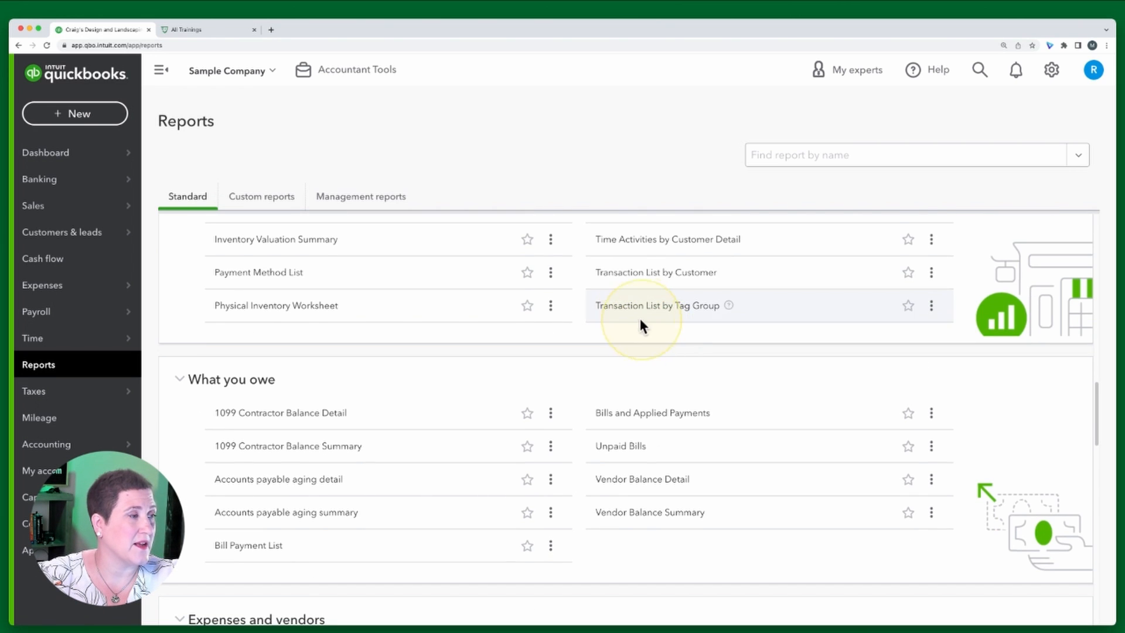
{"action": "left_click", "coordinate": [647, 271]}
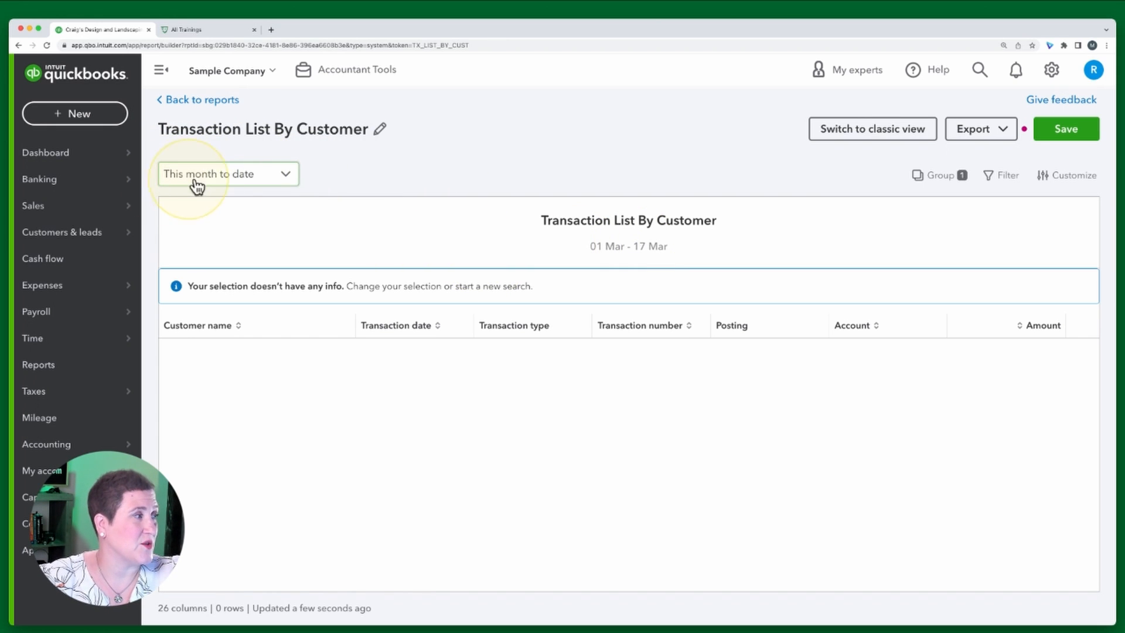
Set the report period to Last 12 months
{"action": "left_click", "coordinate": [252, 182]}
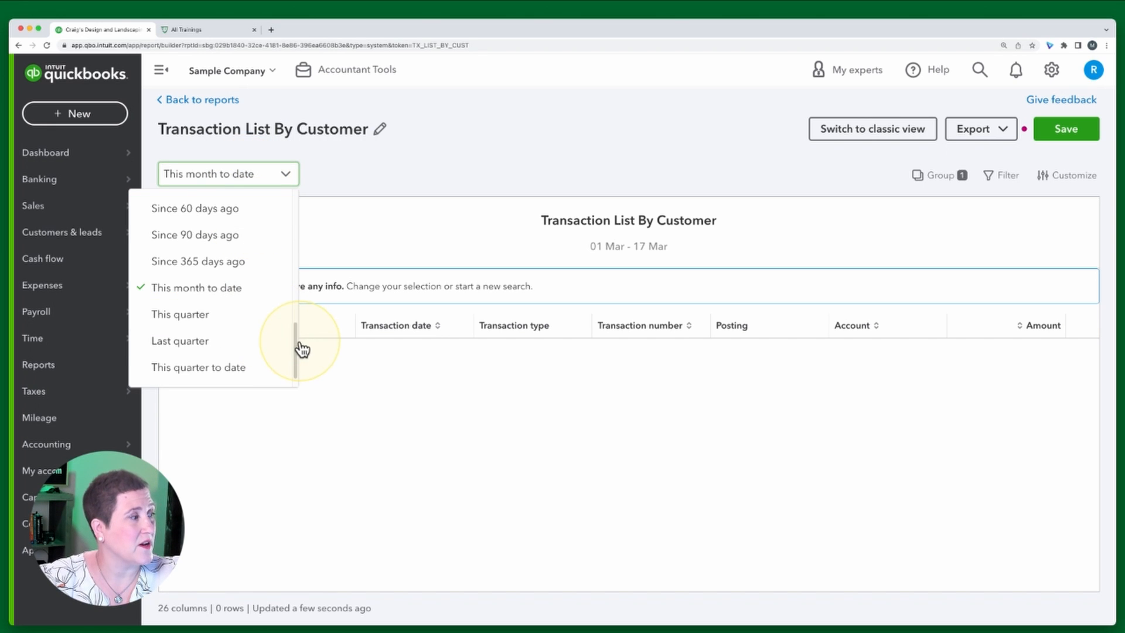
{"action": "left_click_drag", "start_coordinate": [297, 354], "coordinate": [288, 214]}
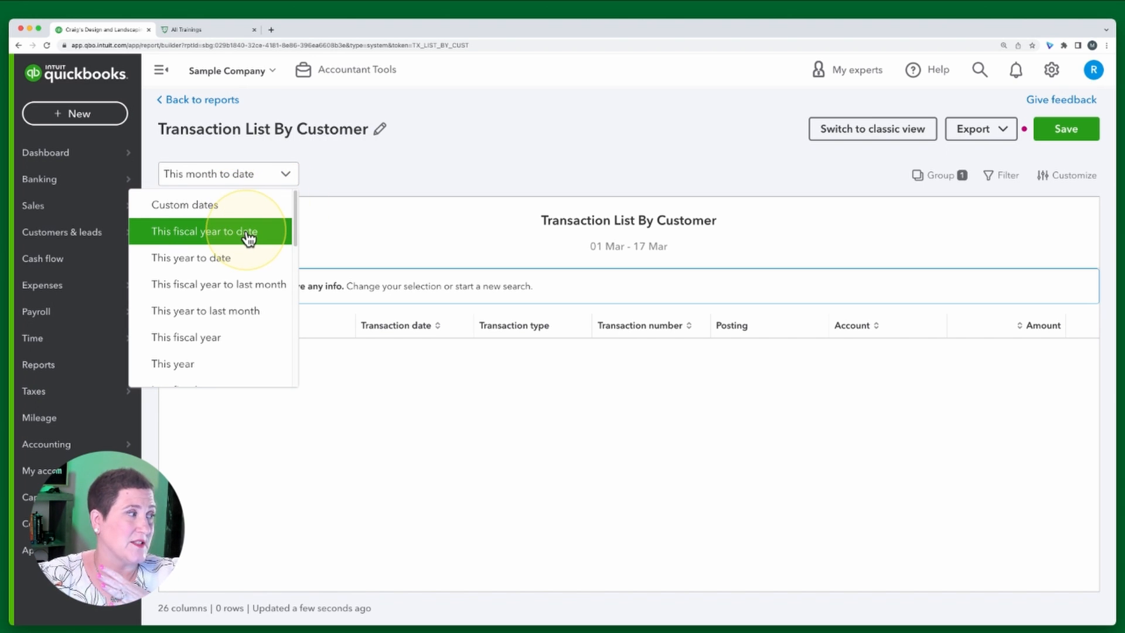
{"action": "scroll", "coordinate": [249, 236], "scroll_direction": "down", "scroll_amount": 5}
{"action": "scroll", "coordinate": [247, 236], "scroll_direction": "down", "scroll_amount": 4}
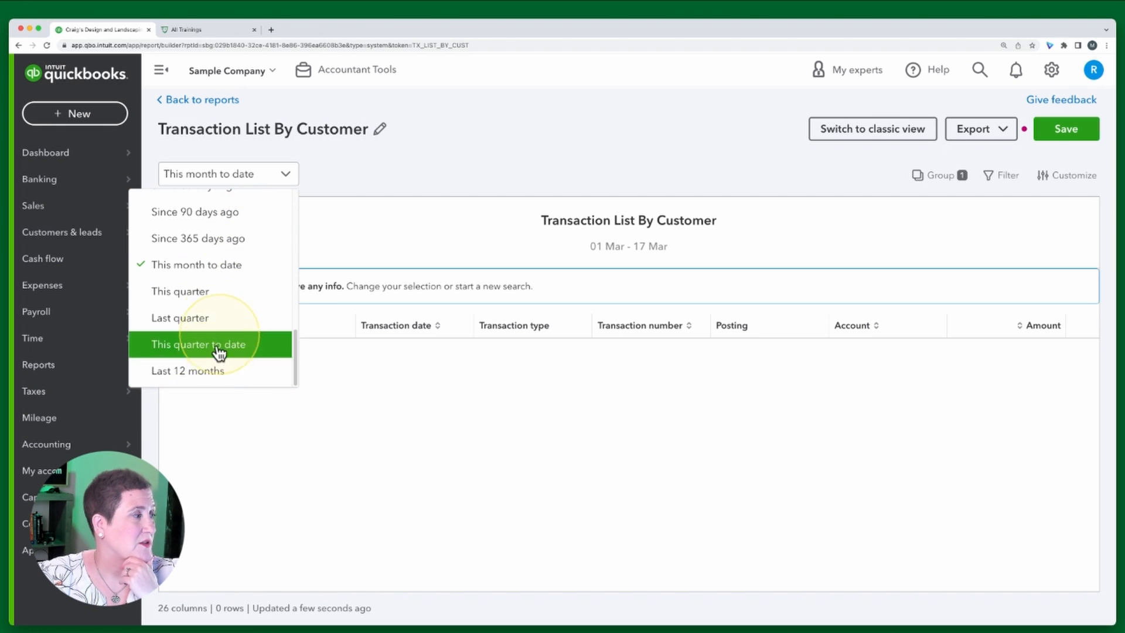
{"action": "left_click", "coordinate": [170, 381]}
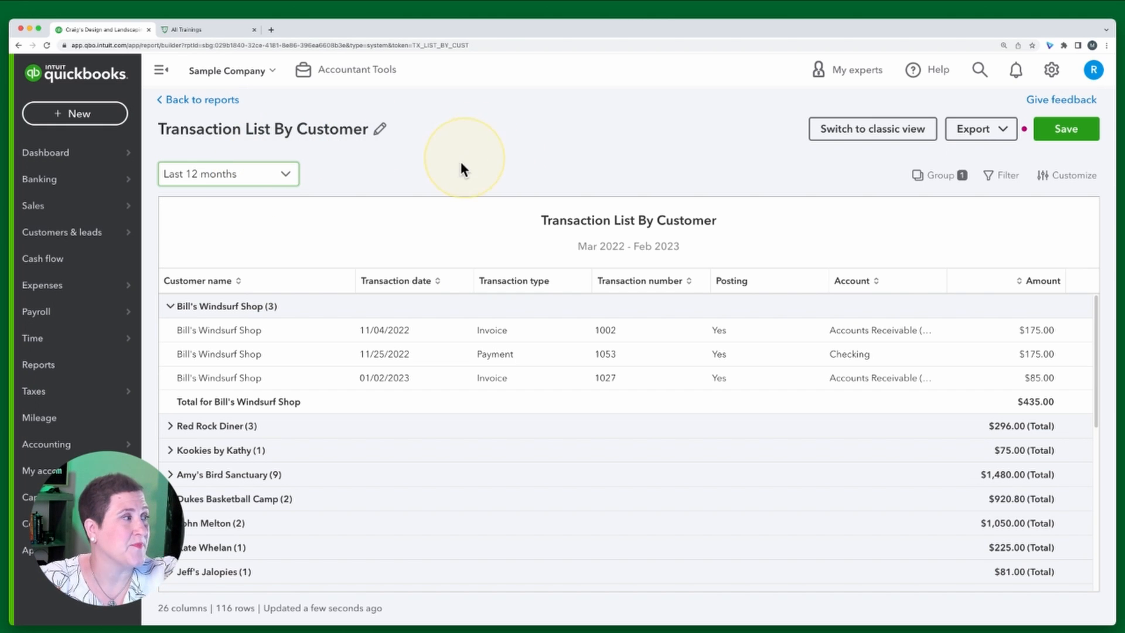
Collapse and expand the Bill's Windsurf Shop customer group in the report
{"action": "left_click", "coordinate": [171, 307]}
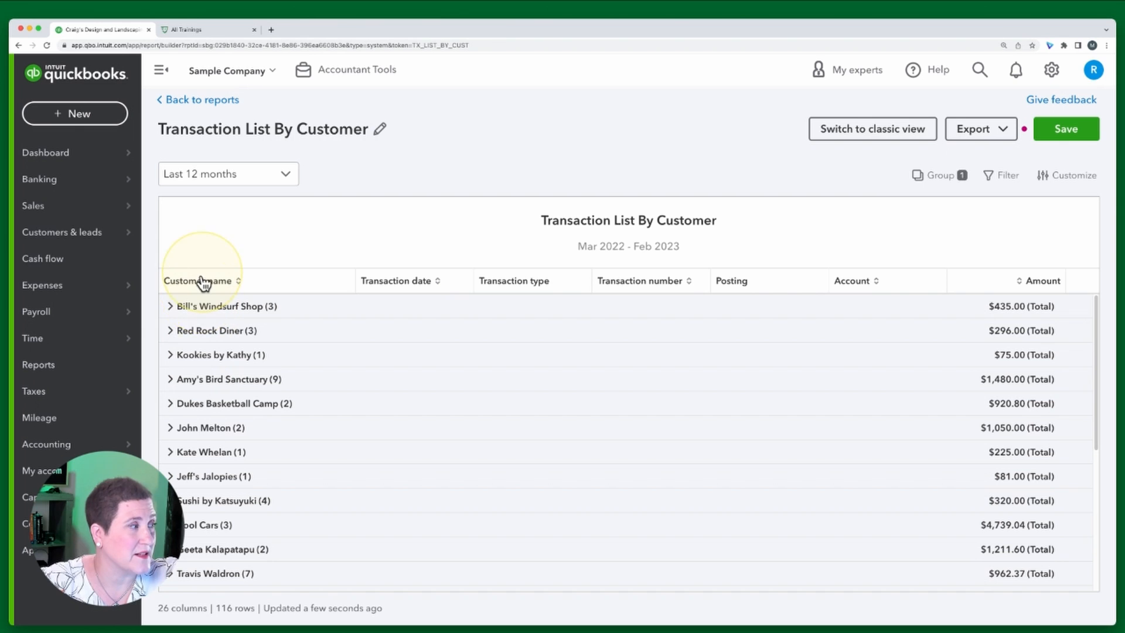
{"action": "left_click", "coordinate": [170, 309]}
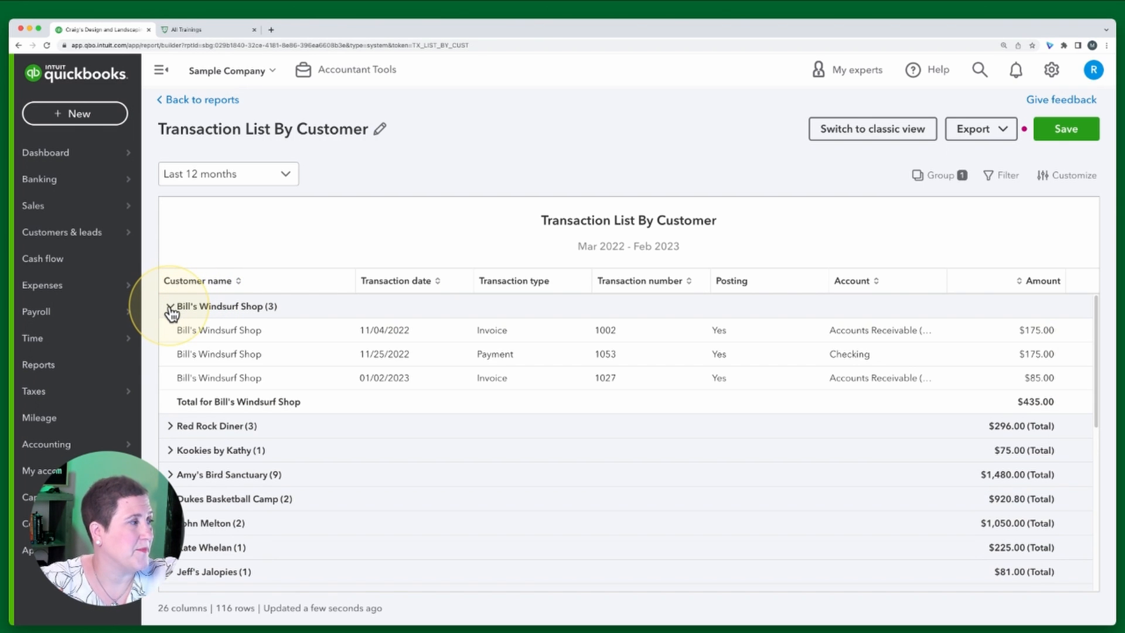
{"action": "left_click", "coordinate": [170, 309]}
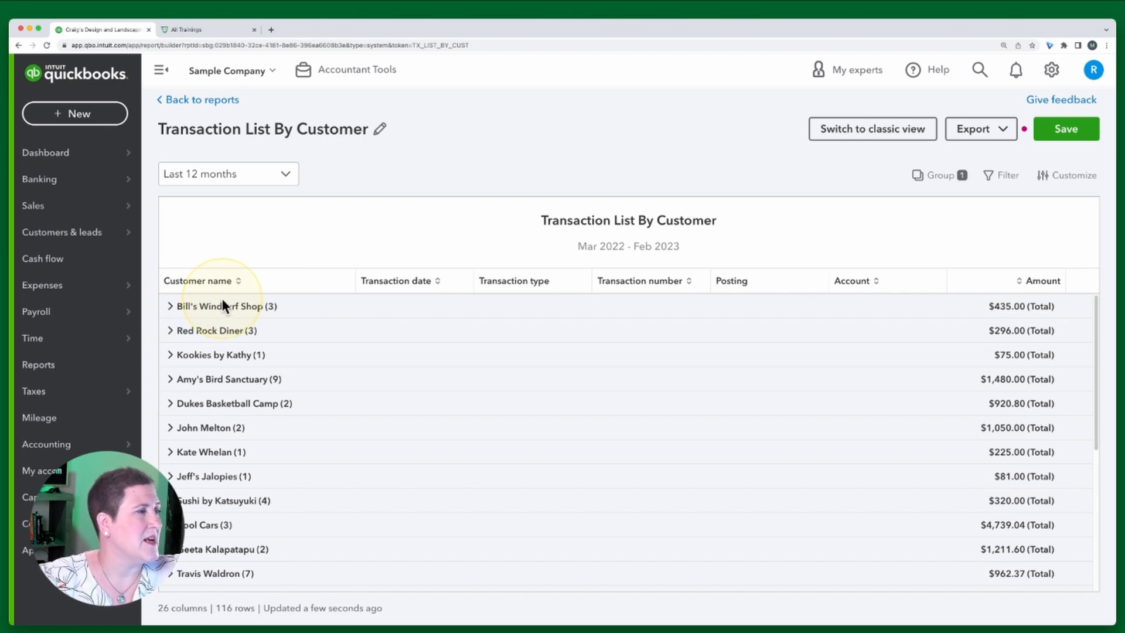
Change the report grouping from Customer name (Hierarchy) to Customer name
{"action": "left_click", "coordinate": [940, 182]}
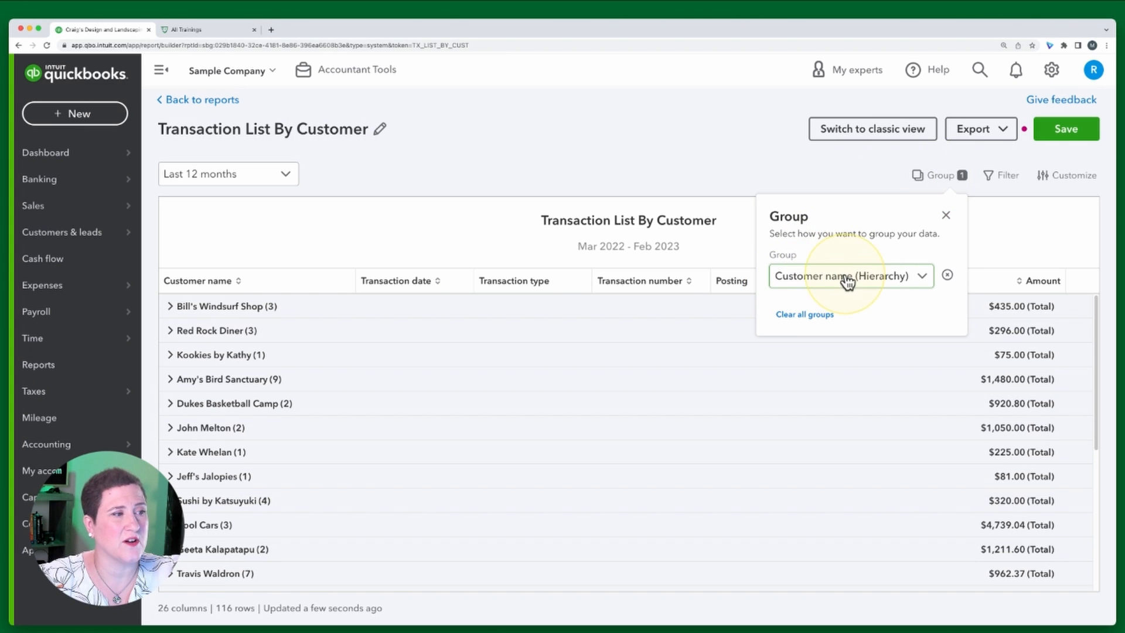
{"action": "left_click", "coordinate": [894, 283]}
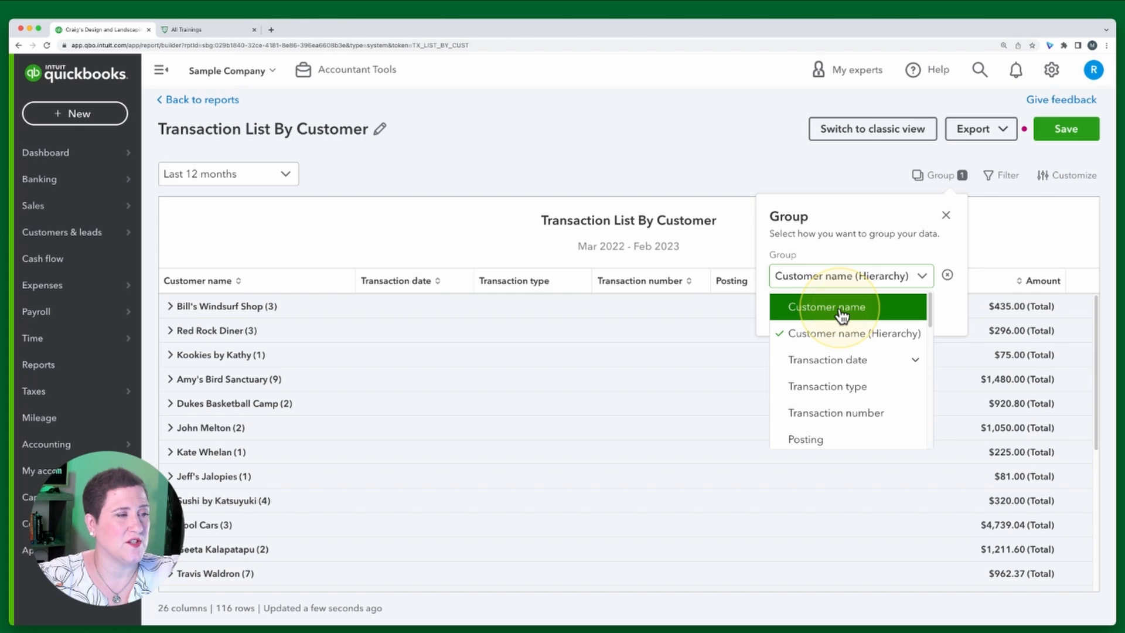
{"action": "left_click", "coordinate": [841, 310]}
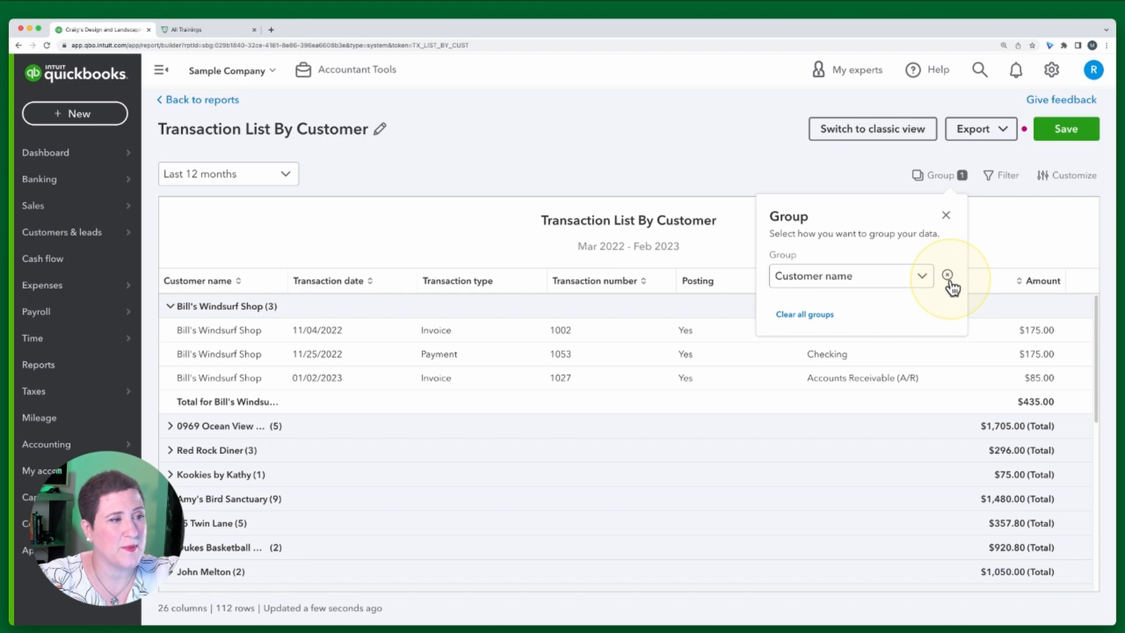
Clear the grouping, regroup the report by Transaction type, and collapse the Invoice group
{"action": "left_click", "coordinate": [813, 314]}
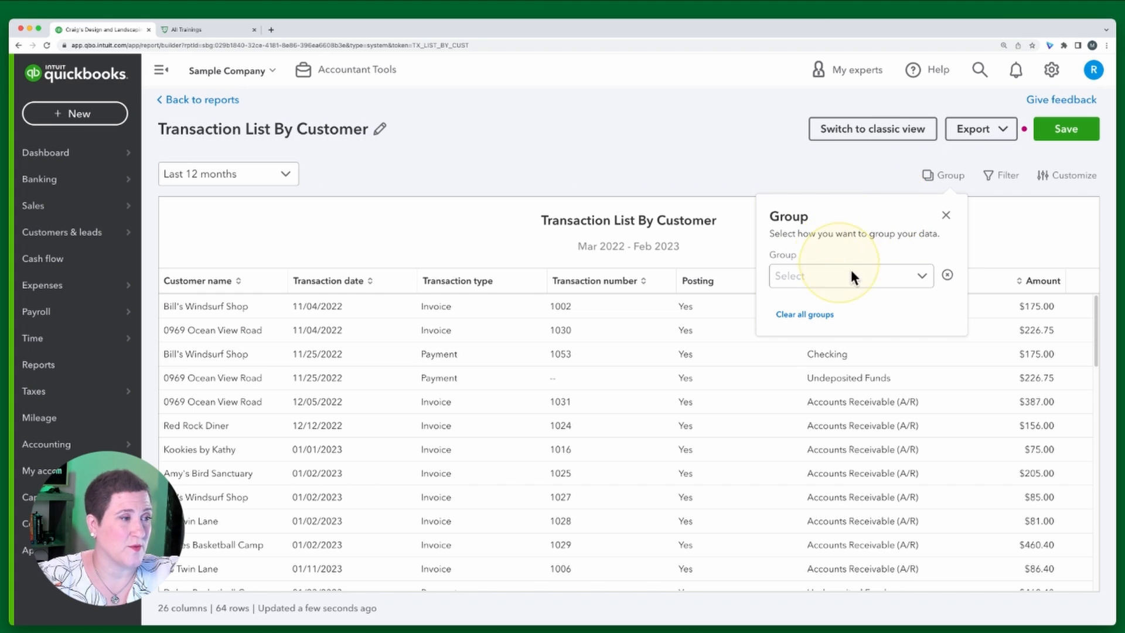
{"action": "left_click", "coordinate": [905, 277]}
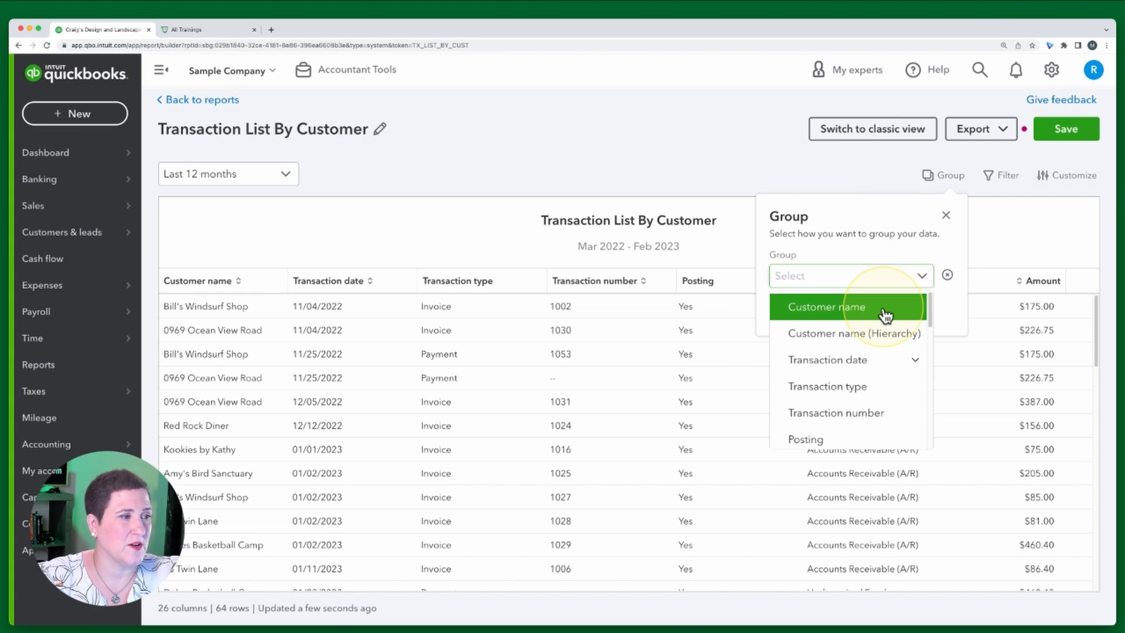
{"action": "left_click", "coordinate": [884, 388]}
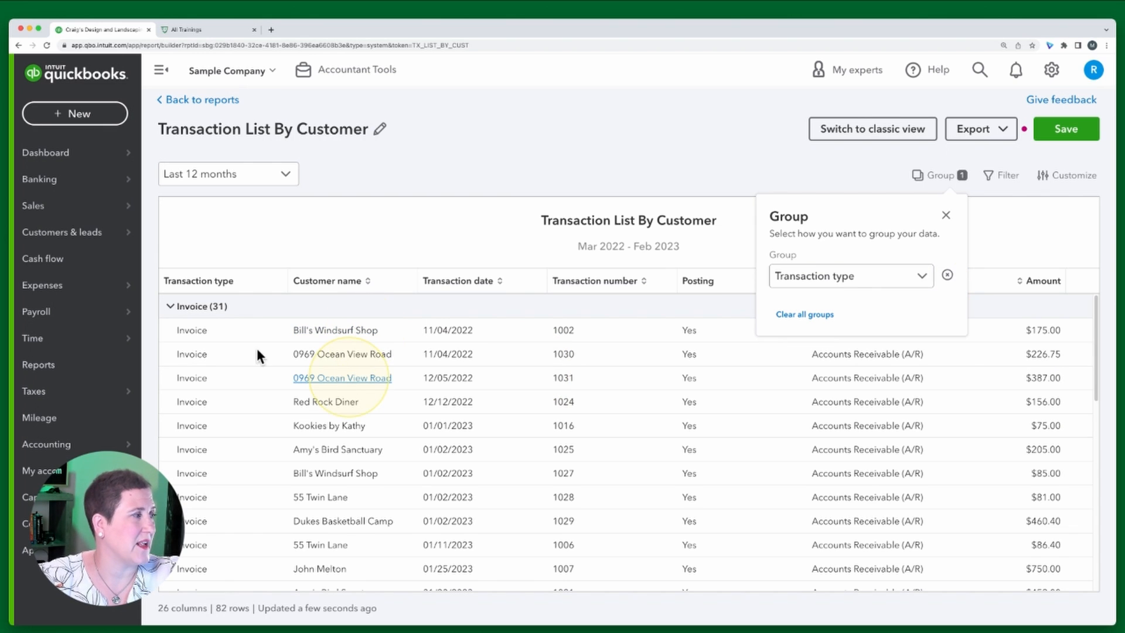
{"action": "left_click", "coordinate": [179, 309]}
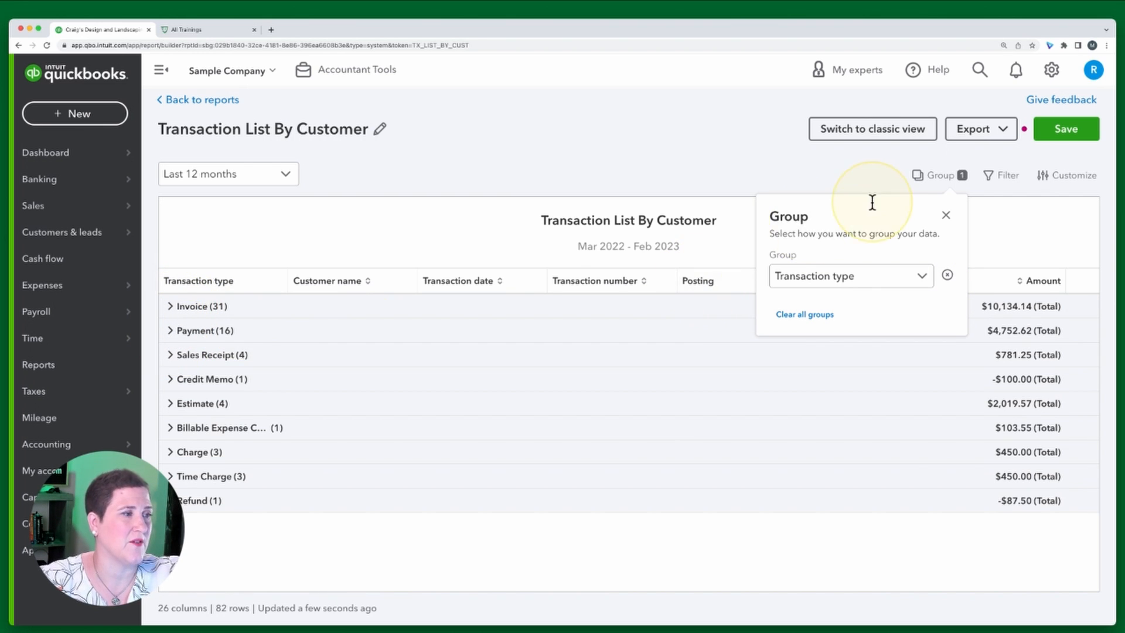
Clear all groups from the report and close the Group panel
{"action": "left_click", "coordinate": [808, 316]}
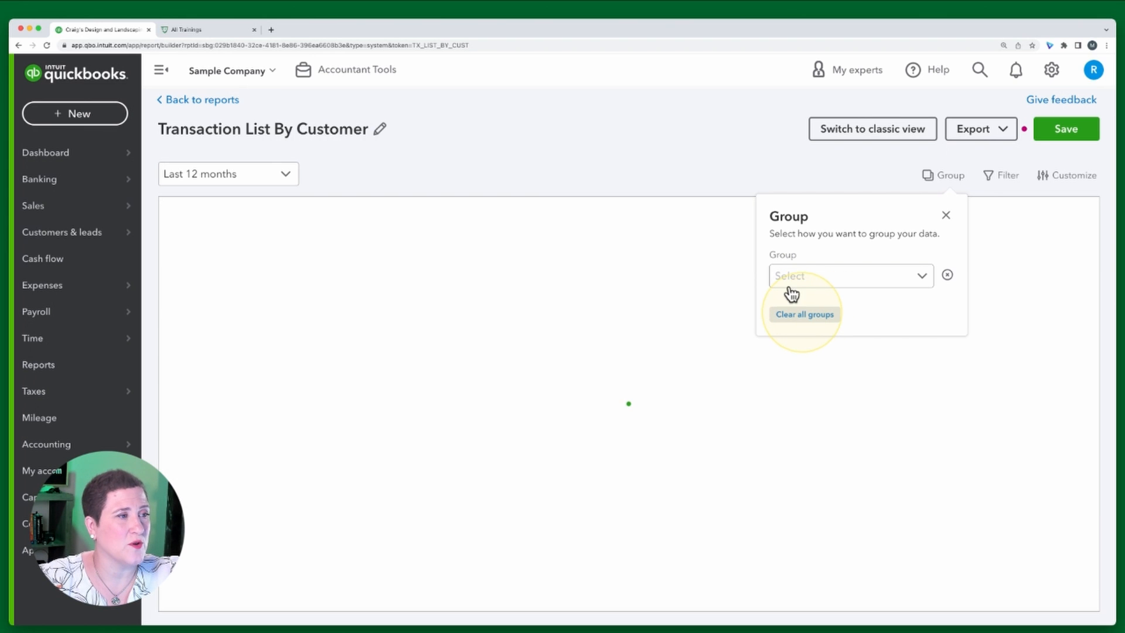
{"action": "left_click", "coordinate": [946, 215]}
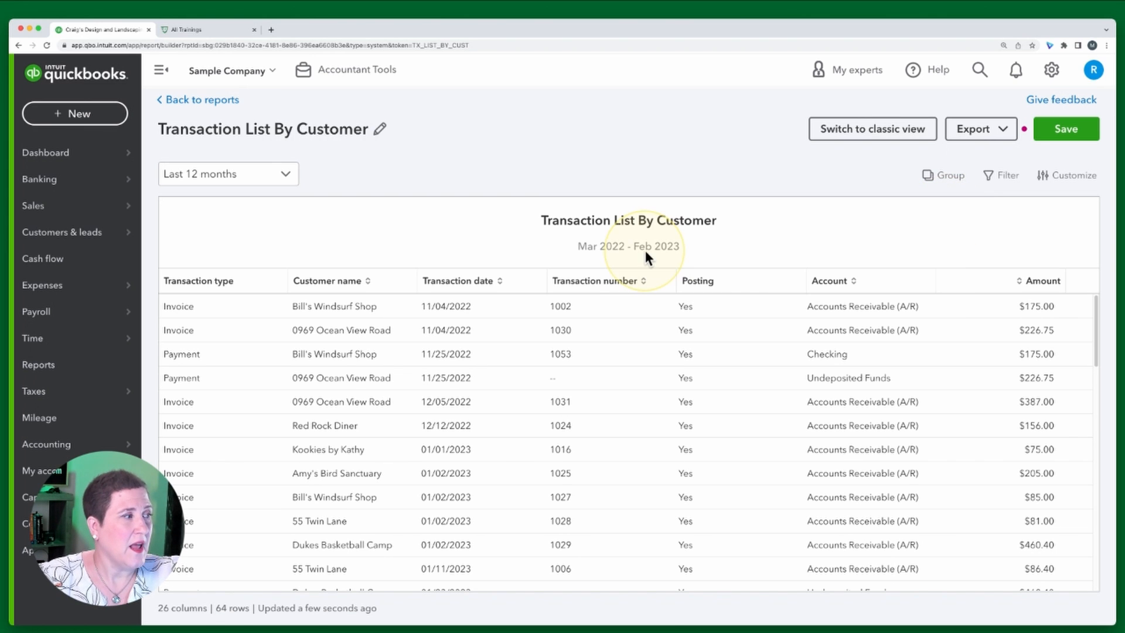
Sort the report by the Customer name column
{"action": "left_click", "coordinate": [325, 282]}
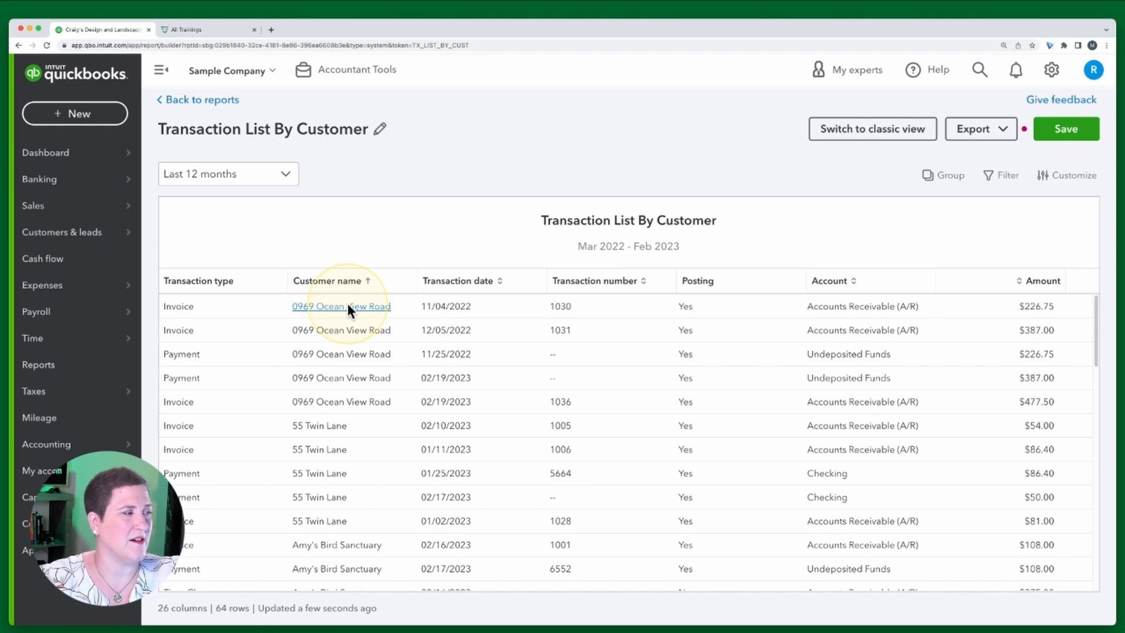
{"action": "scroll", "coordinate": [337, 375], "scroll_direction": "down", "scroll_amount": 3}
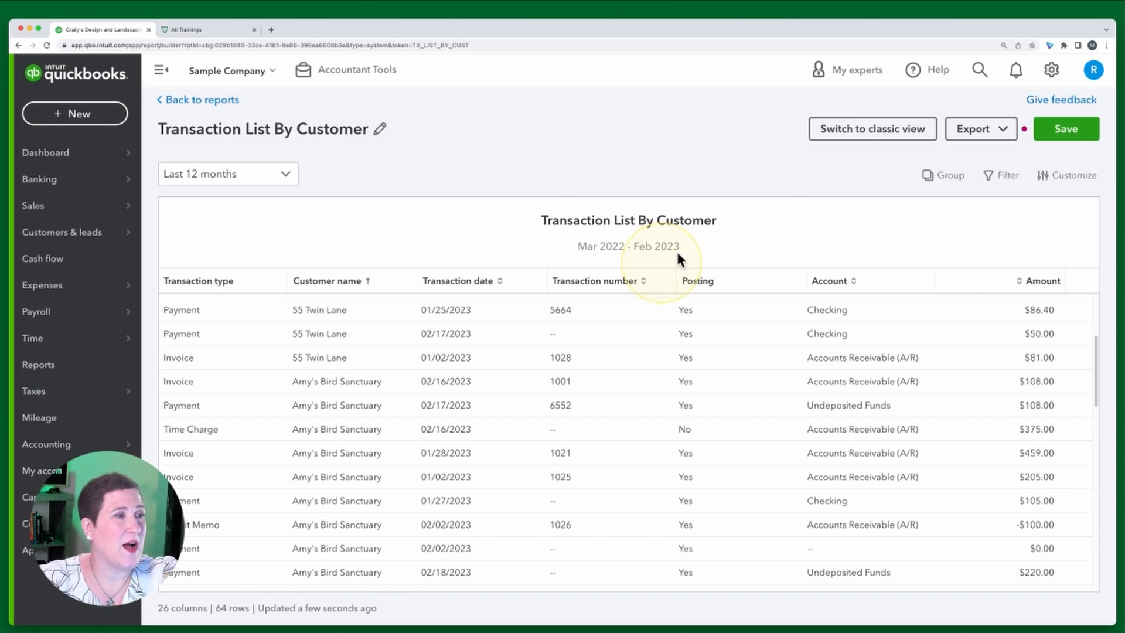
Sort the report by Transaction date and filter it to Customer name equals Amy's Bird Sanctuary
{"action": "left_click", "coordinate": [449, 280]}
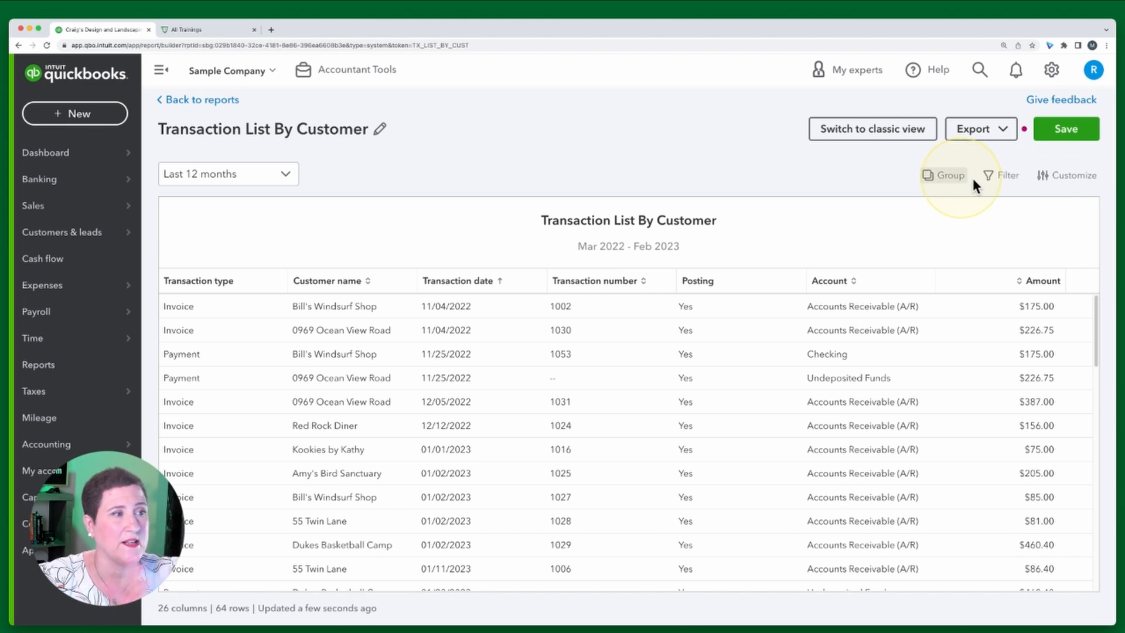
{"action": "left_click", "coordinate": [1004, 176]}
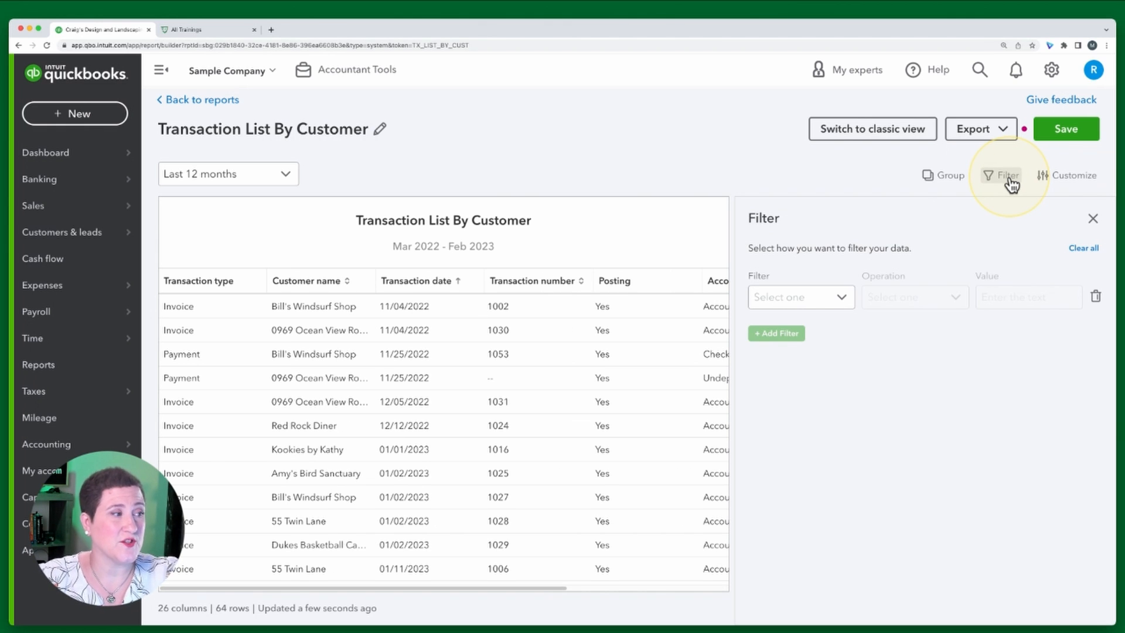
{"action": "left_click", "coordinate": [840, 300]}
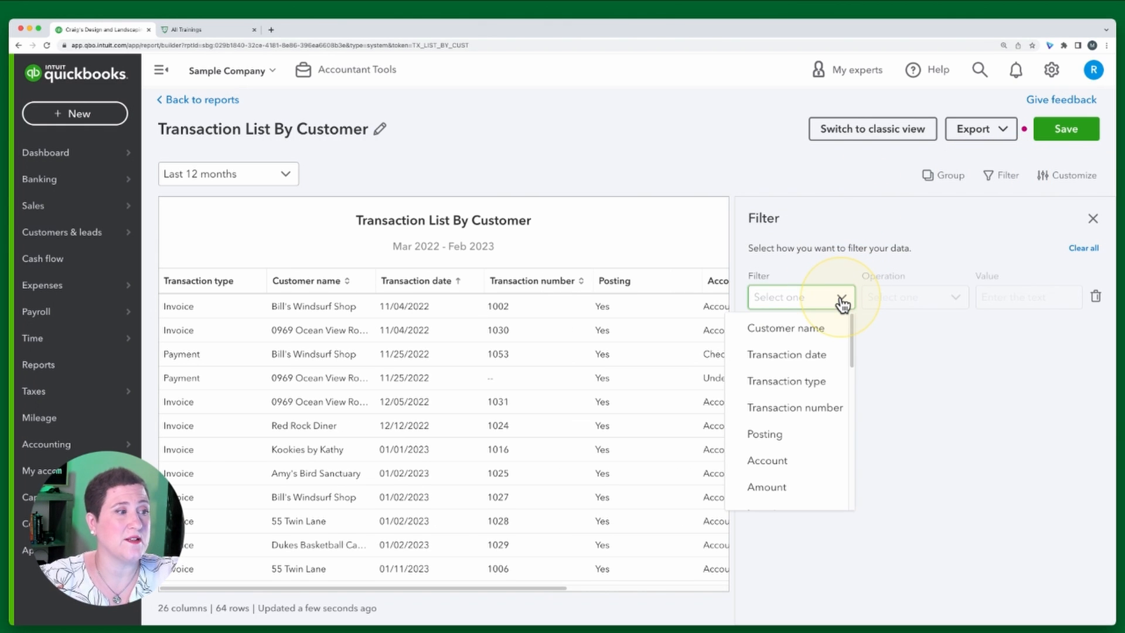
{"action": "left_click", "coordinate": [810, 327]}
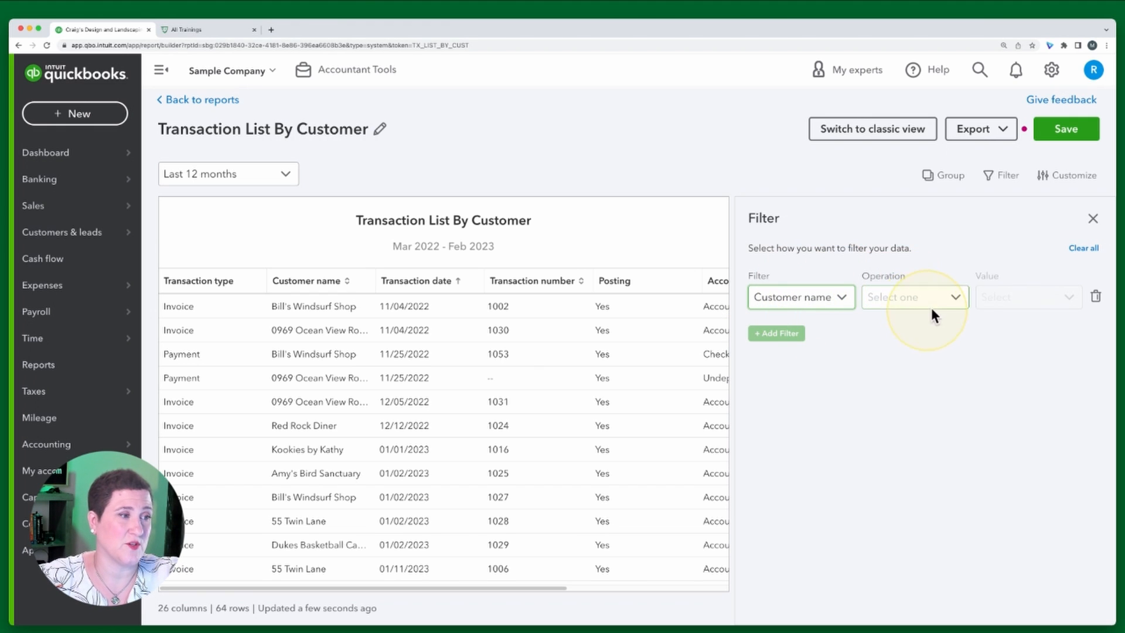
{"action": "left_click", "coordinate": [953, 300]}
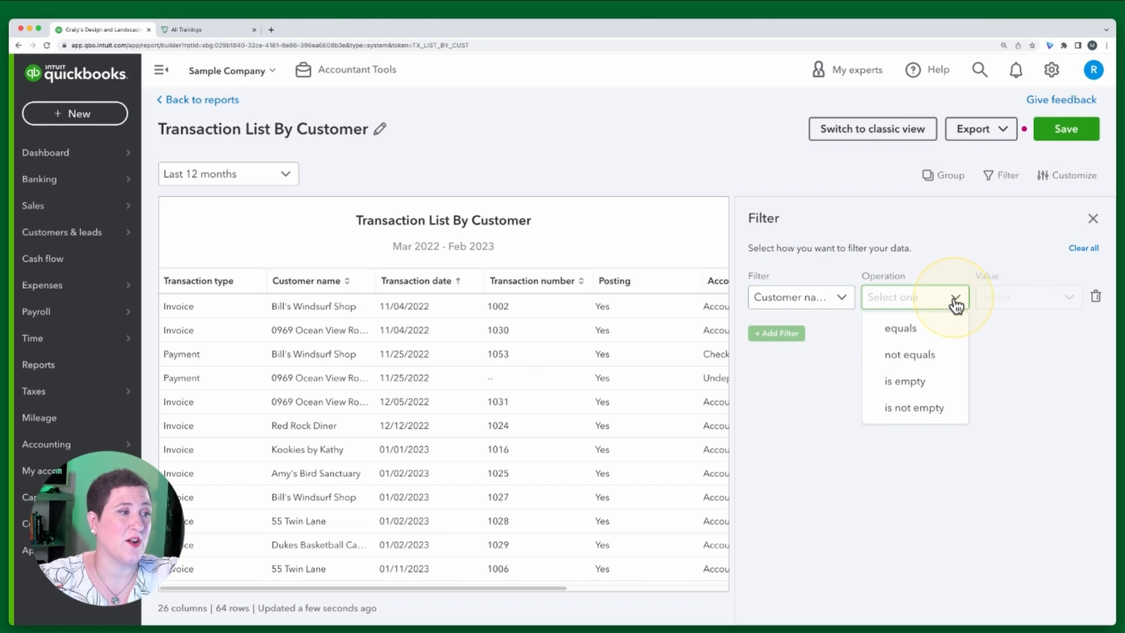
{"action": "left_click", "coordinate": [913, 330]}
{"action": "left_click", "coordinate": [1066, 300]}
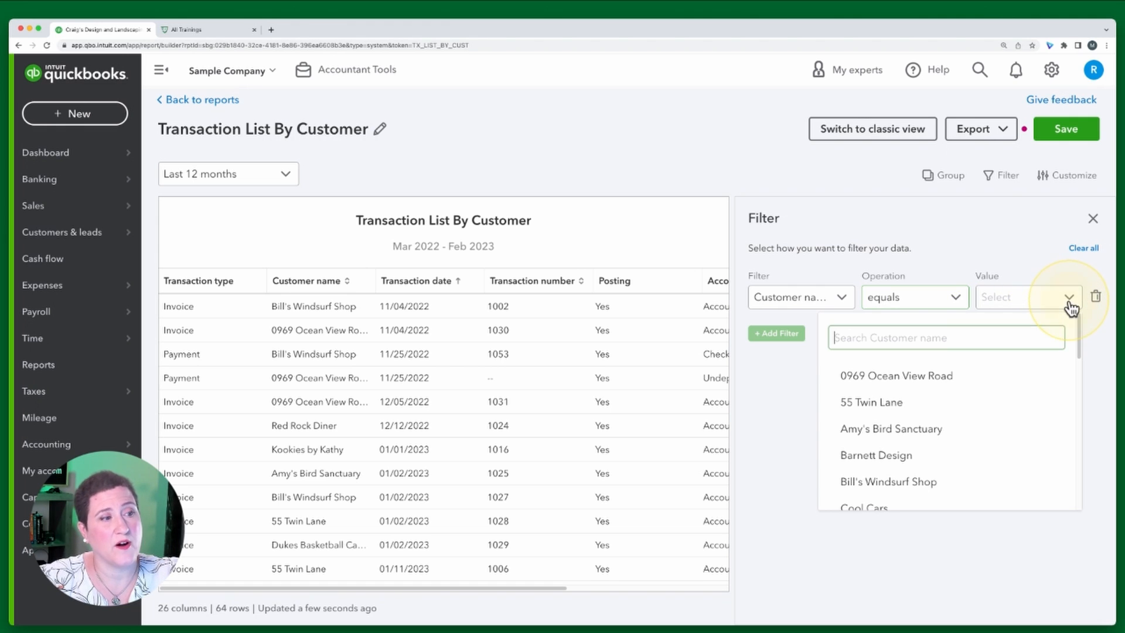
{"action": "left_click", "coordinate": [937, 428]}
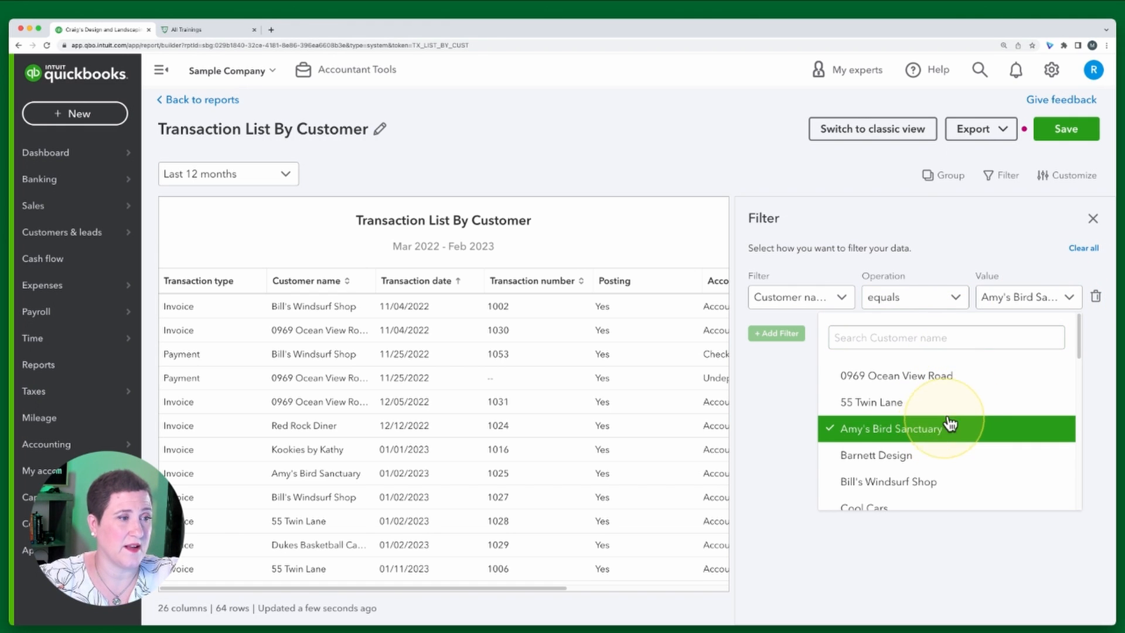
{"action": "left_click", "coordinate": [780, 382]}
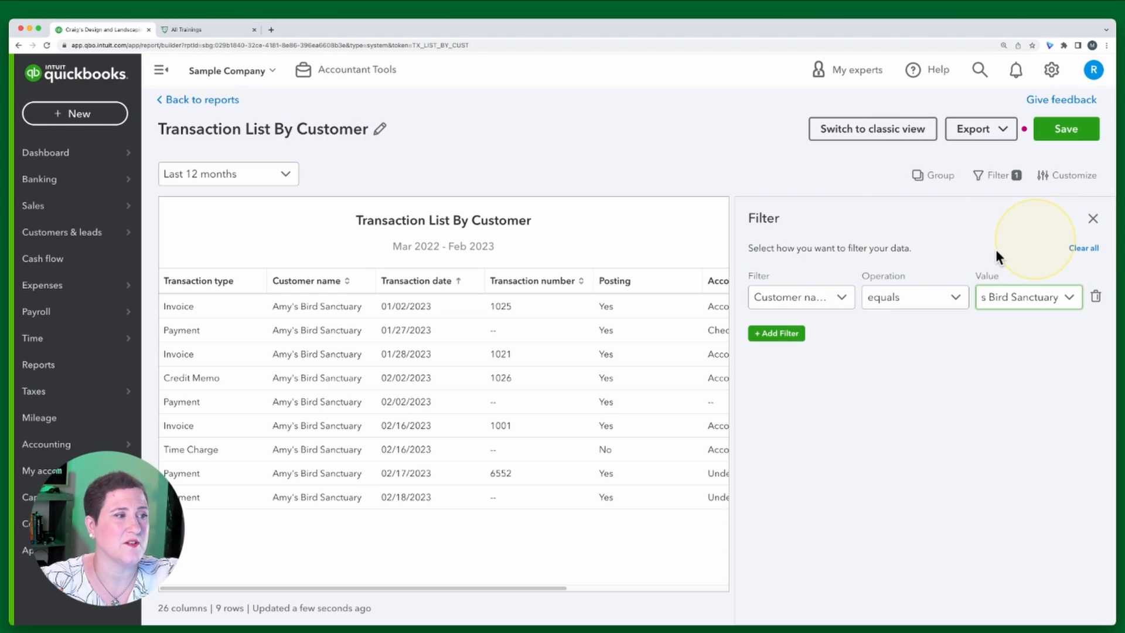
{"action": "left_click", "coordinate": [1093, 219]}
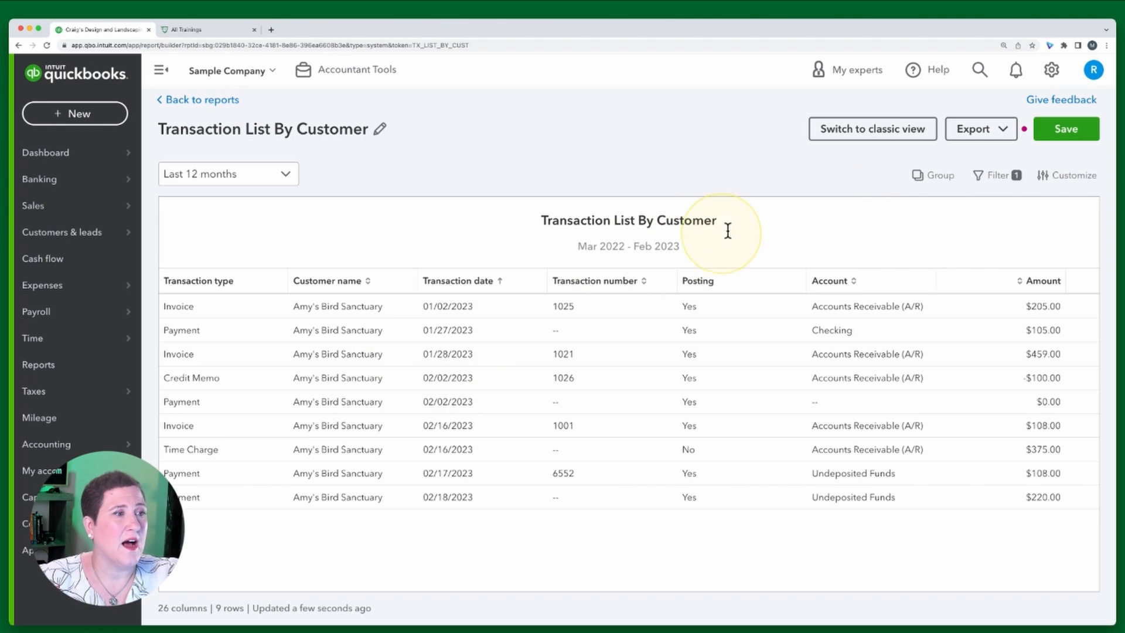
Move the Customer name column ahead of Transaction type in the report's customize layout
{"action": "left_click", "coordinate": [1071, 177]}
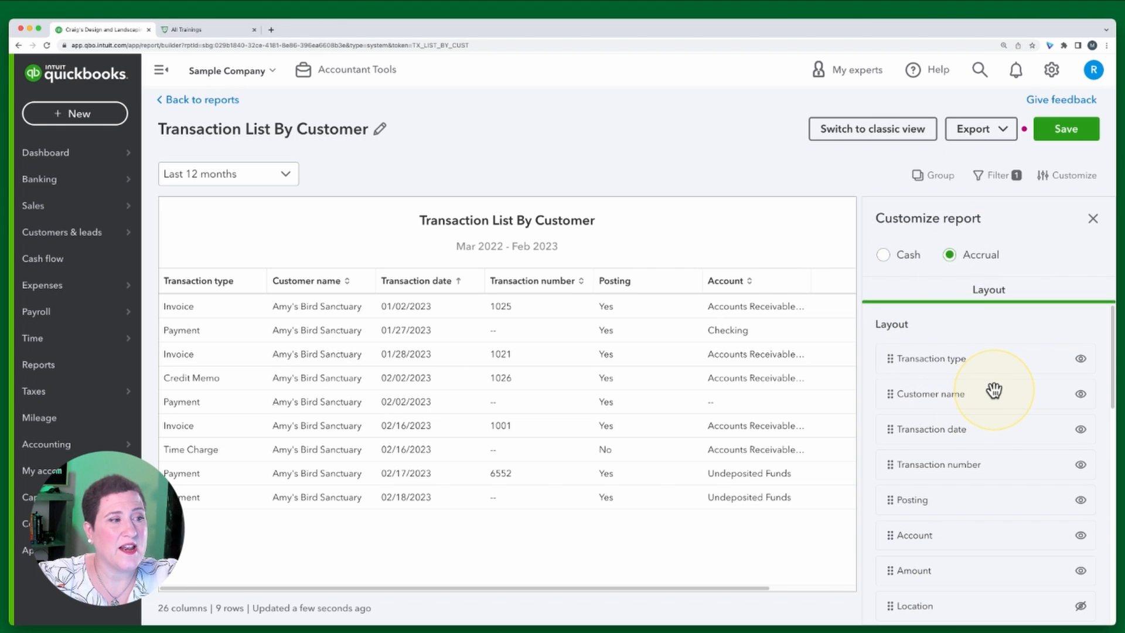
{"action": "left_click", "coordinate": [1082, 359]}
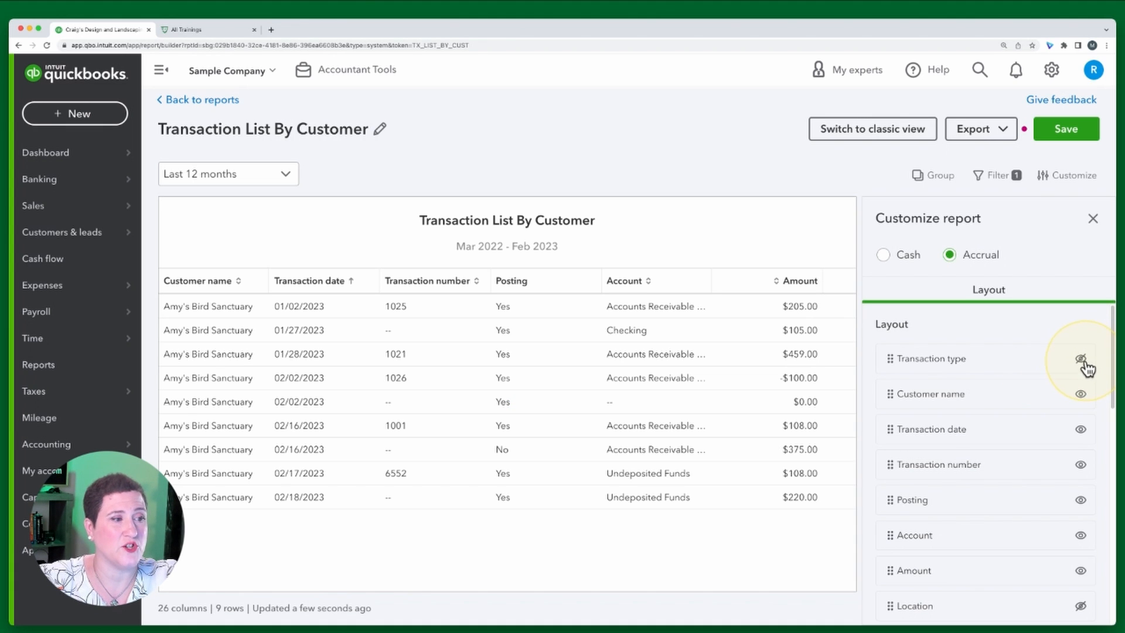
{"action": "left_click", "coordinate": [1082, 360]}
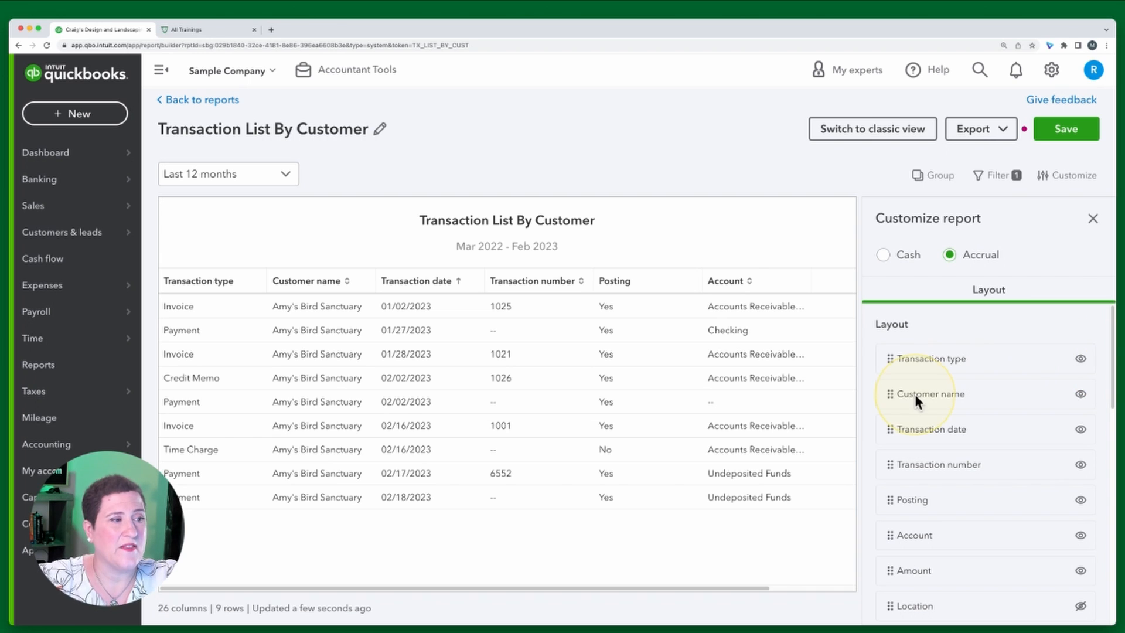
{"action": "left_click_drag", "start_coordinate": [889, 395], "coordinate": [883, 358]}
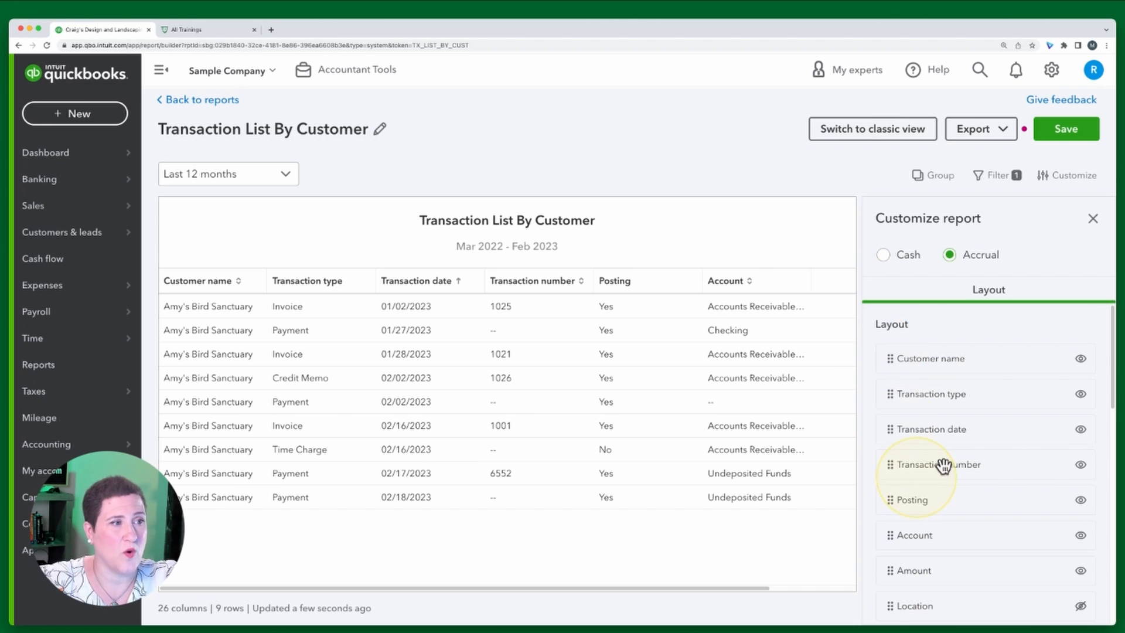
Review the remaining layout columns and the report's export options
{"action": "scroll", "coordinate": [974, 445], "scroll_direction": "down", "scroll_amount": 5}
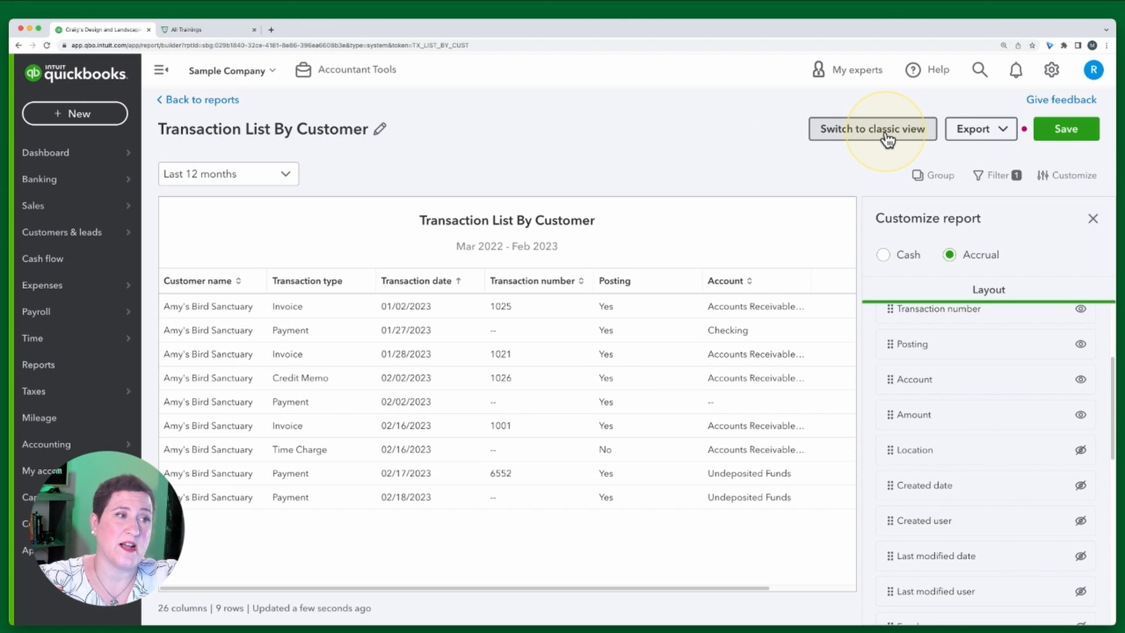
{"action": "left_click", "coordinate": [1001, 135]}
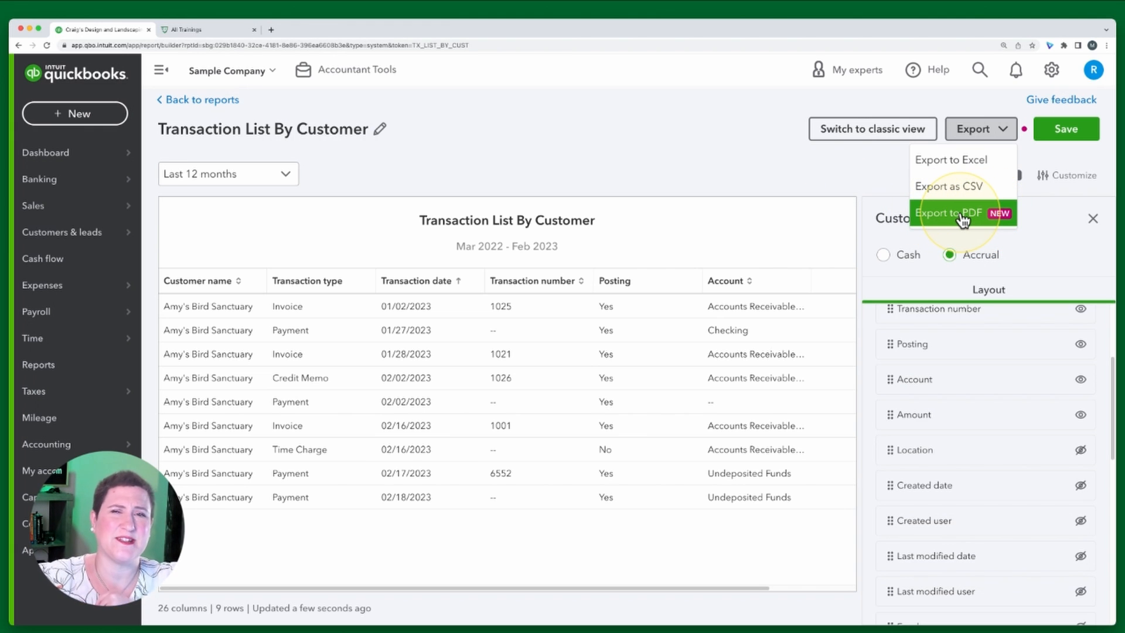
{"action": "left_click", "coordinate": [813, 175]}
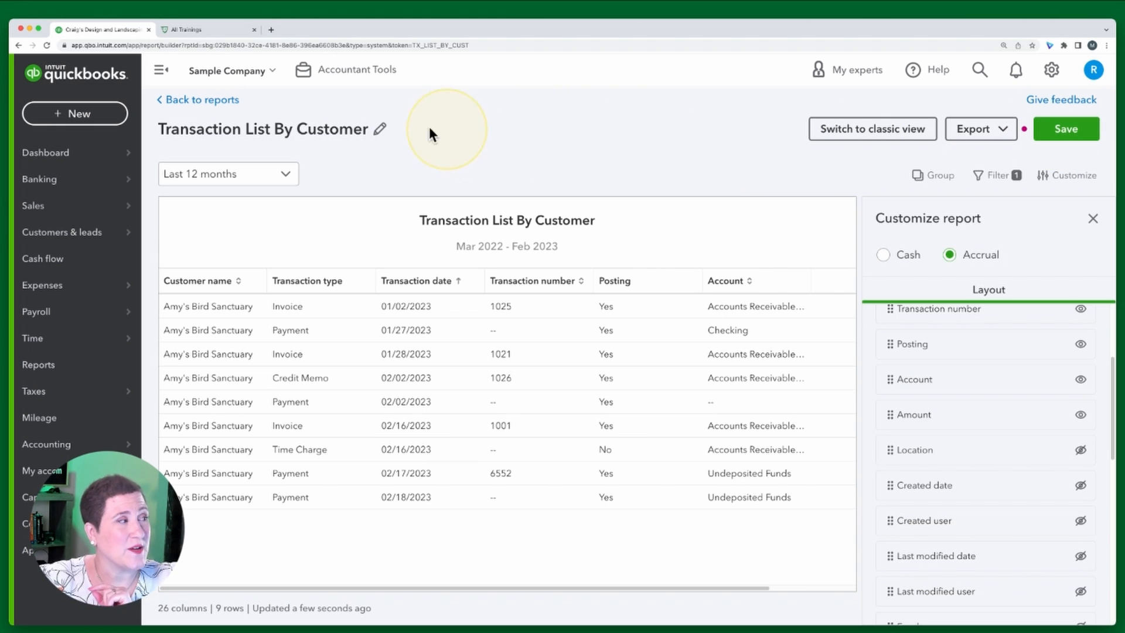
Go back to reports and exit without saving the customized report
{"action": "left_click", "coordinate": [225, 101]}
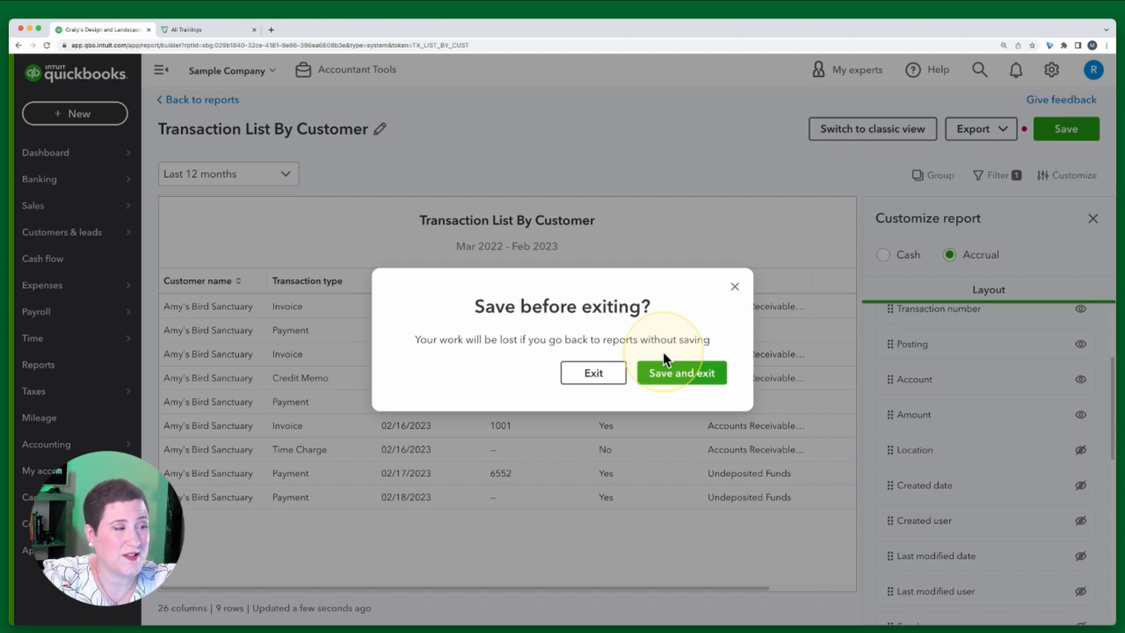
{"action": "left_click", "coordinate": [586, 373]}
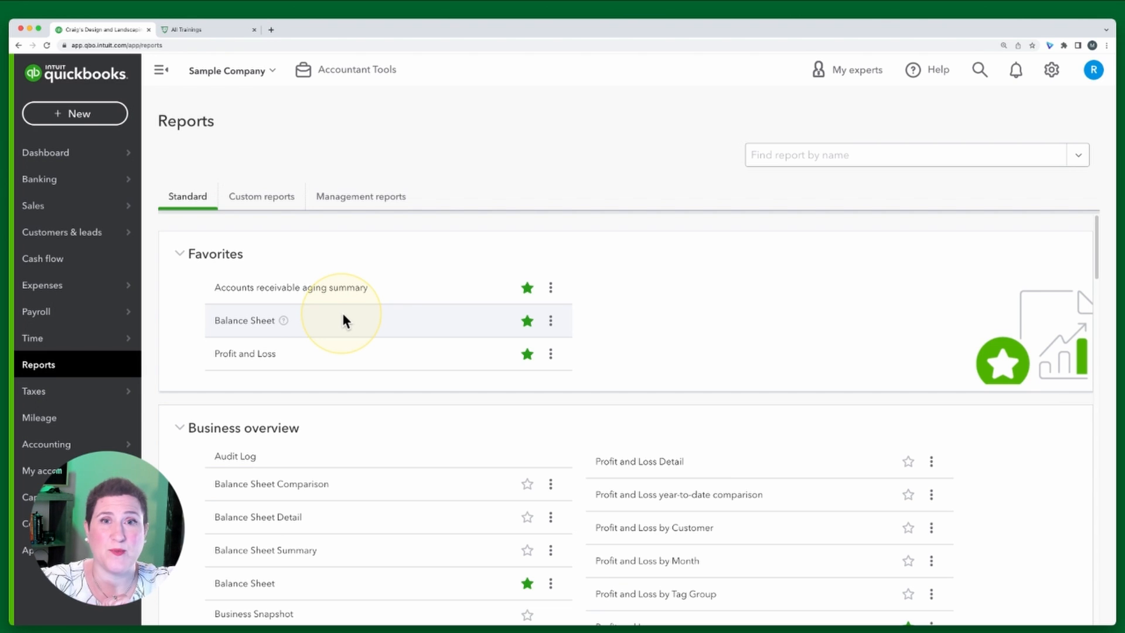
Switch to the All Trainings browser tab and open the March 2023 Warm Ups workout
{"action": "left_click", "coordinate": [202, 28]}
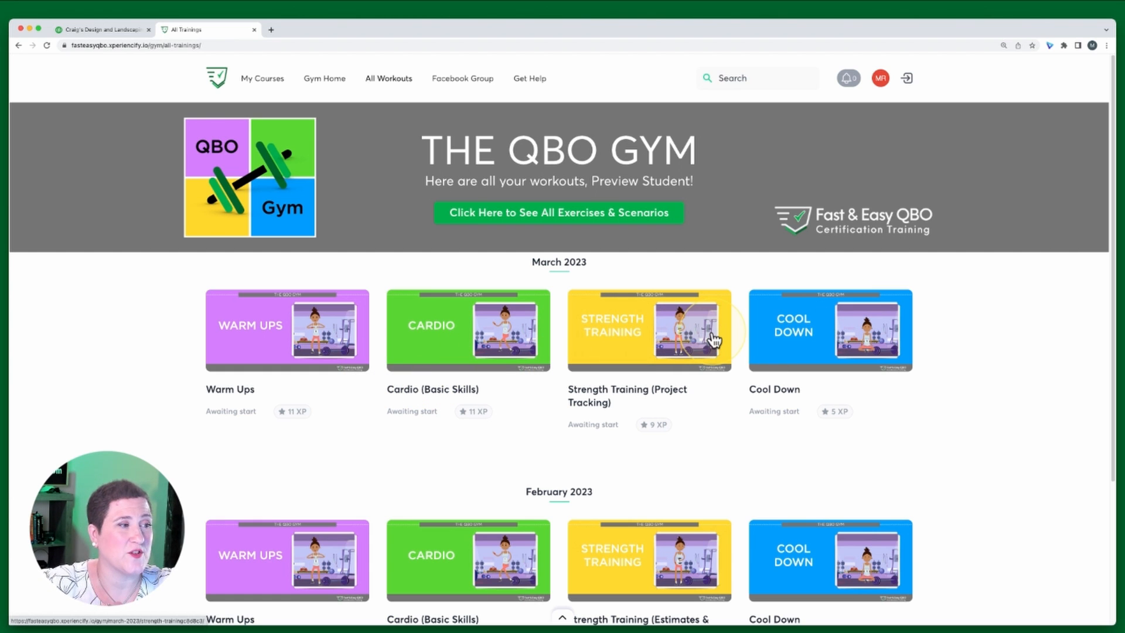
{"action": "left_click", "coordinate": [266, 322]}
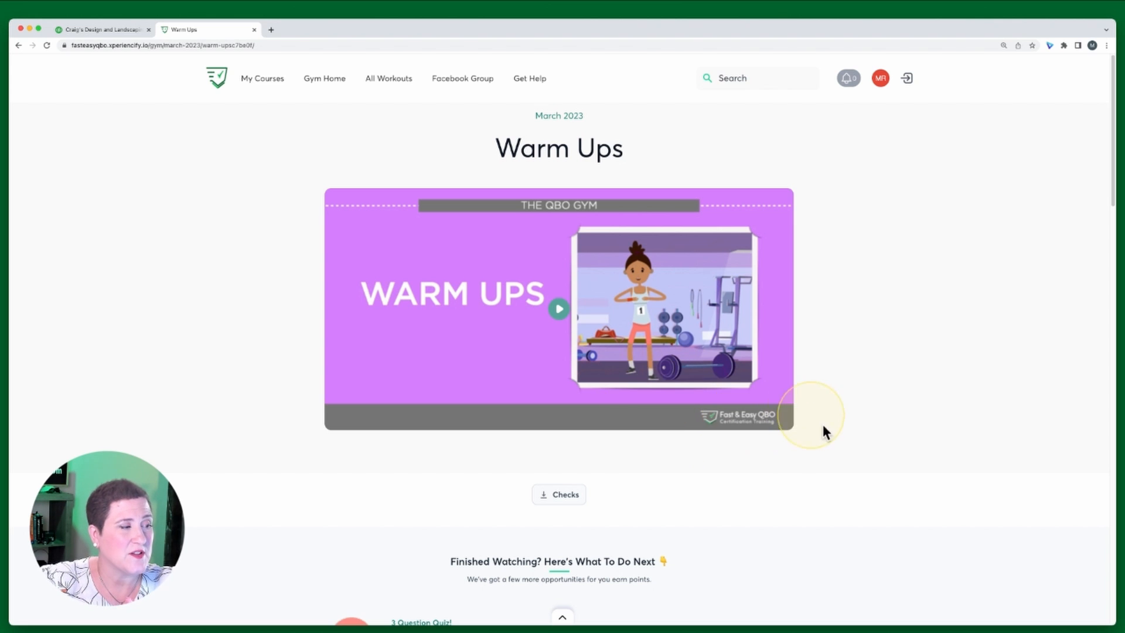
Scroll through the Warm Ups page's quiz and hands-on practice exercises
{"action": "scroll", "coordinate": [847, 439], "scroll_direction": "down", "scroll_amount": 5}
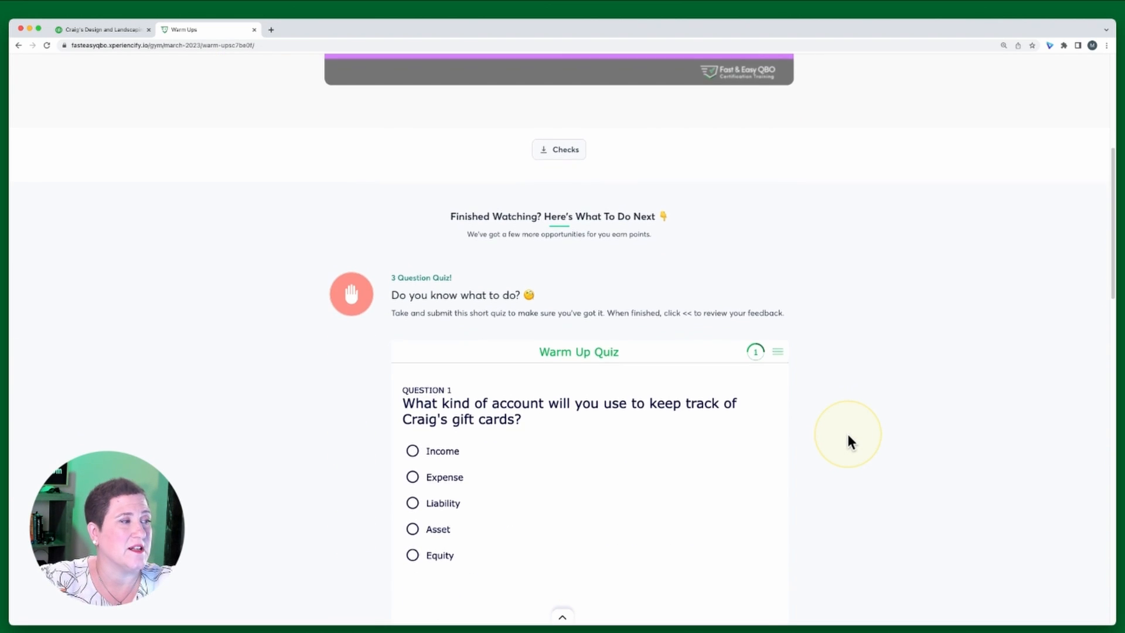
{"action": "scroll", "coordinate": [850, 439], "scroll_direction": "down", "scroll_amount": 1}
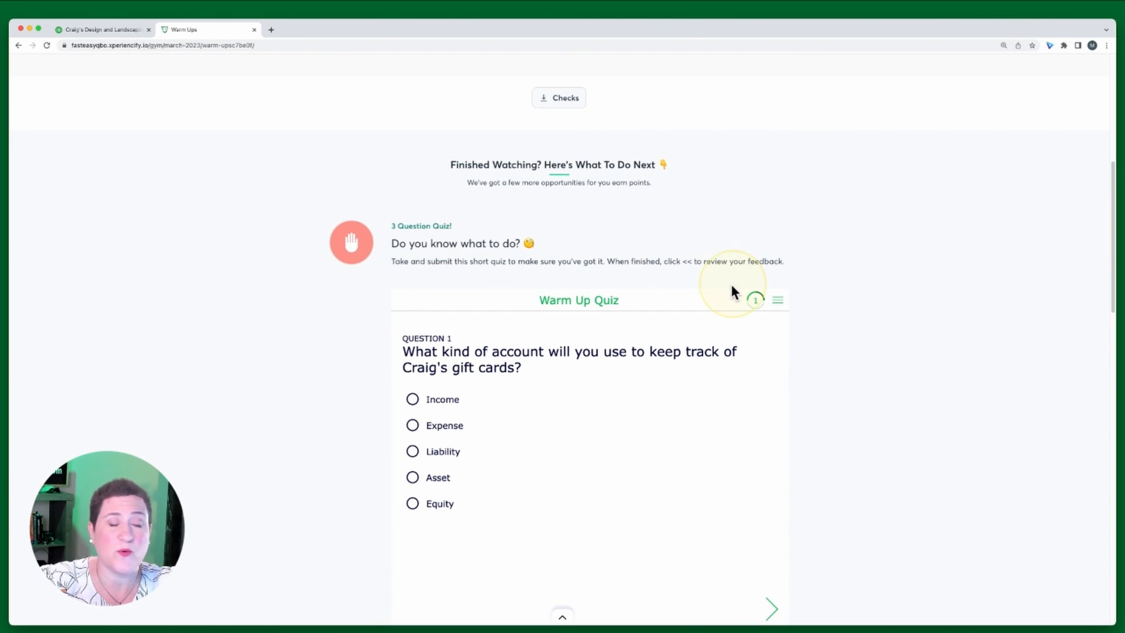
{"action": "scroll", "coordinate": [879, 325], "scroll_direction": "up", "scroll_amount": 7}
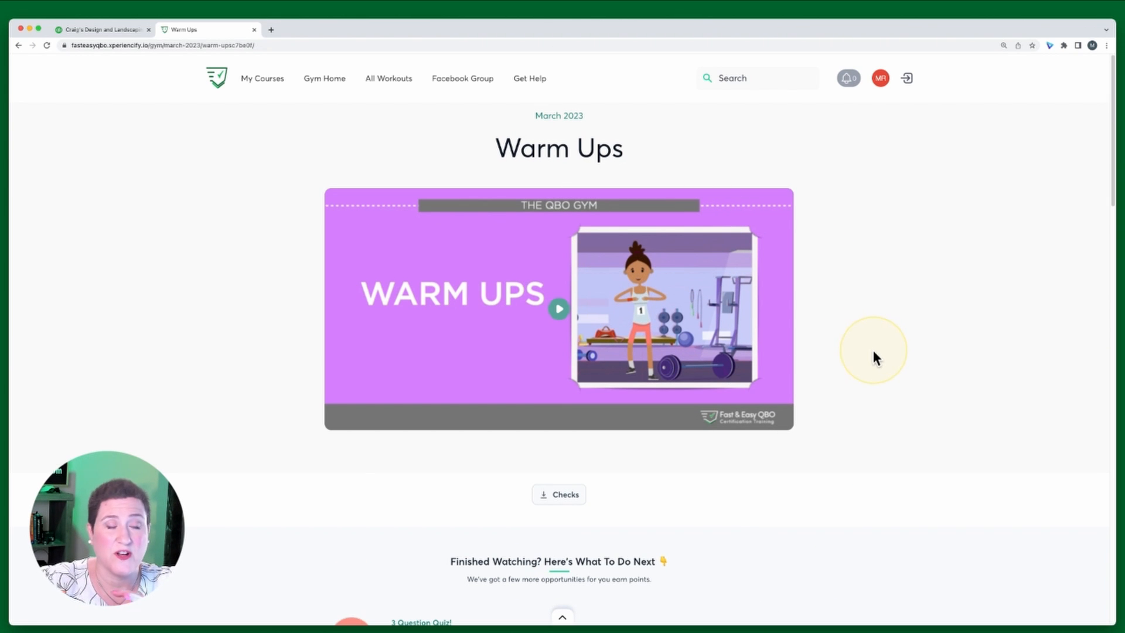
{"action": "scroll", "coordinate": [932, 410], "scroll_direction": "down", "scroll_amount": 1}
{"action": "scroll", "coordinate": [934, 411], "scroll_direction": "down", "scroll_amount": 1}
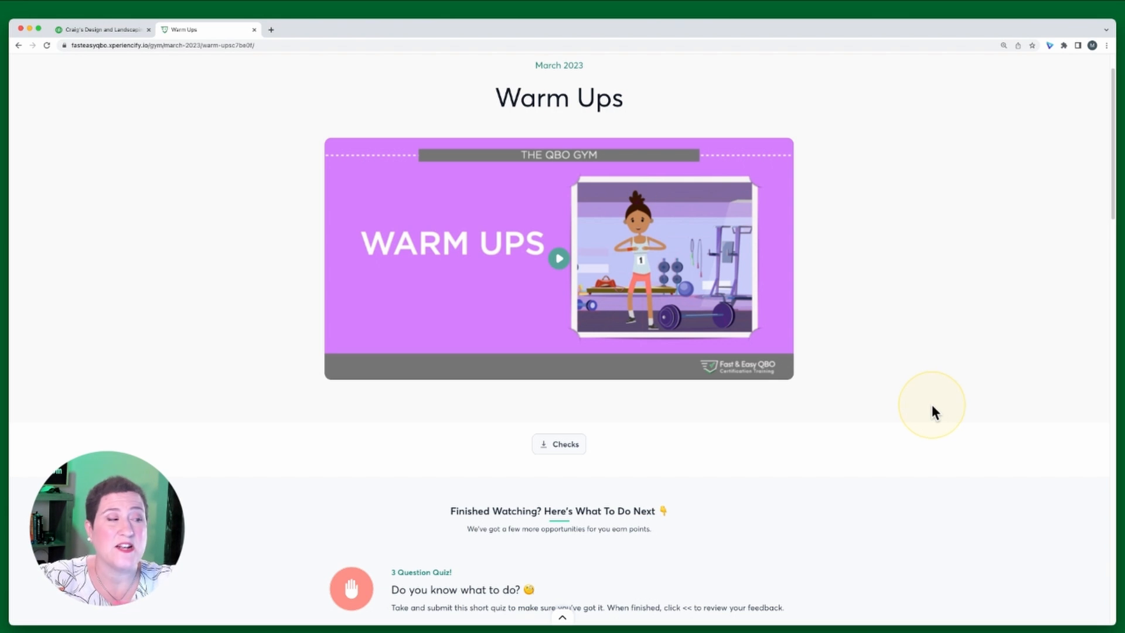
{"action": "scroll", "coordinate": [932, 406], "scroll_direction": "down", "scroll_amount": 2}
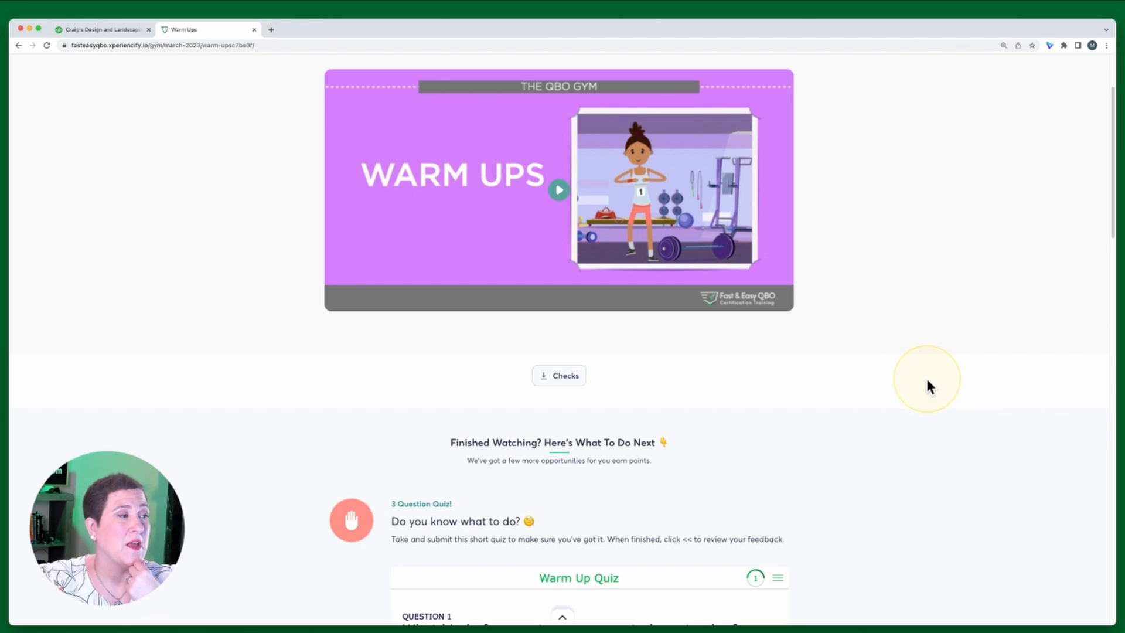
{"action": "scroll", "coordinate": [846, 446], "scroll_direction": "down", "scroll_amount": 3}
{"action": "scroll", "coordinate": [846, 439], "scroll_direction": "down", "scroll_amount": 1}
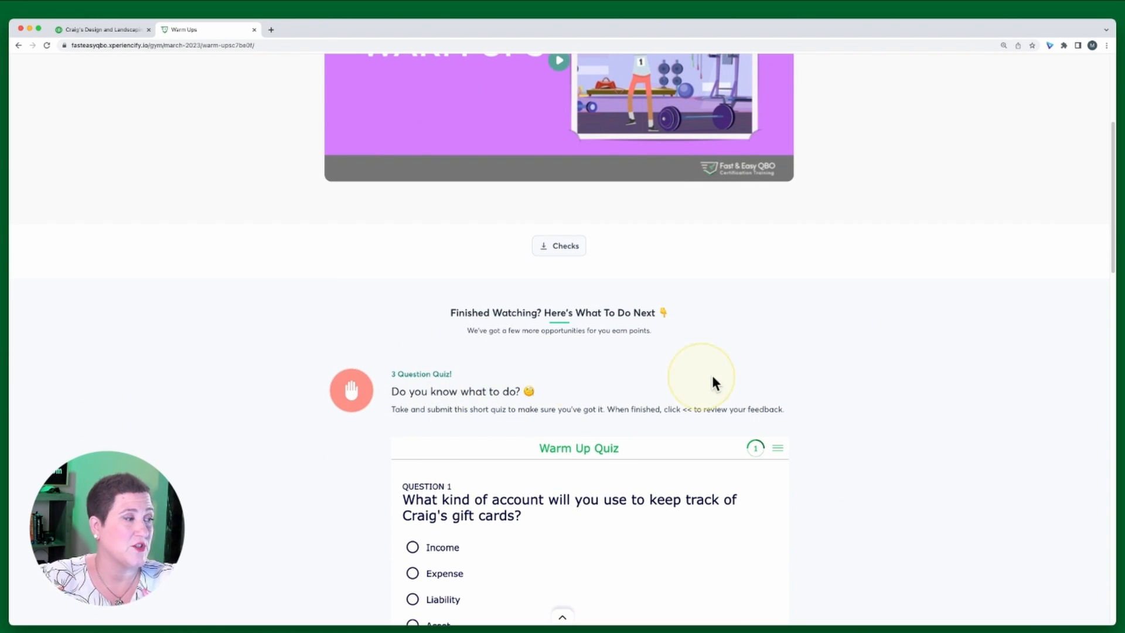
{"action": "scroll", "coordinate": [835, 404], "scroll_direction": "down", "scroll_amount": 3}
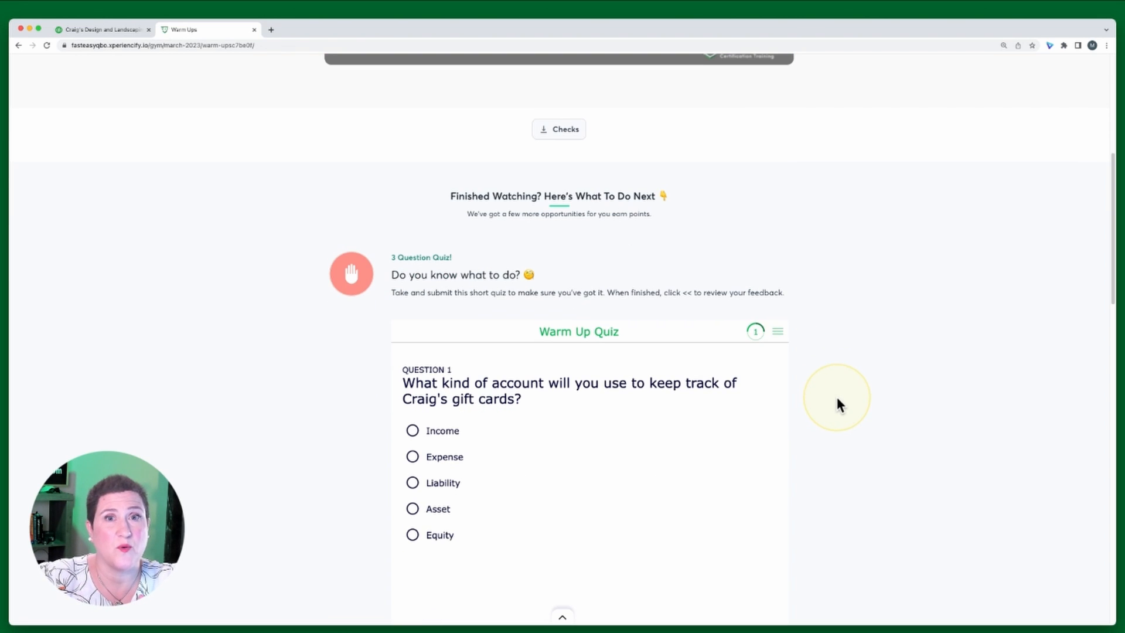
{"action": "scroll", "coordinate": [838, 441], "scroll_direction": "down", "scroll_amount": 3}
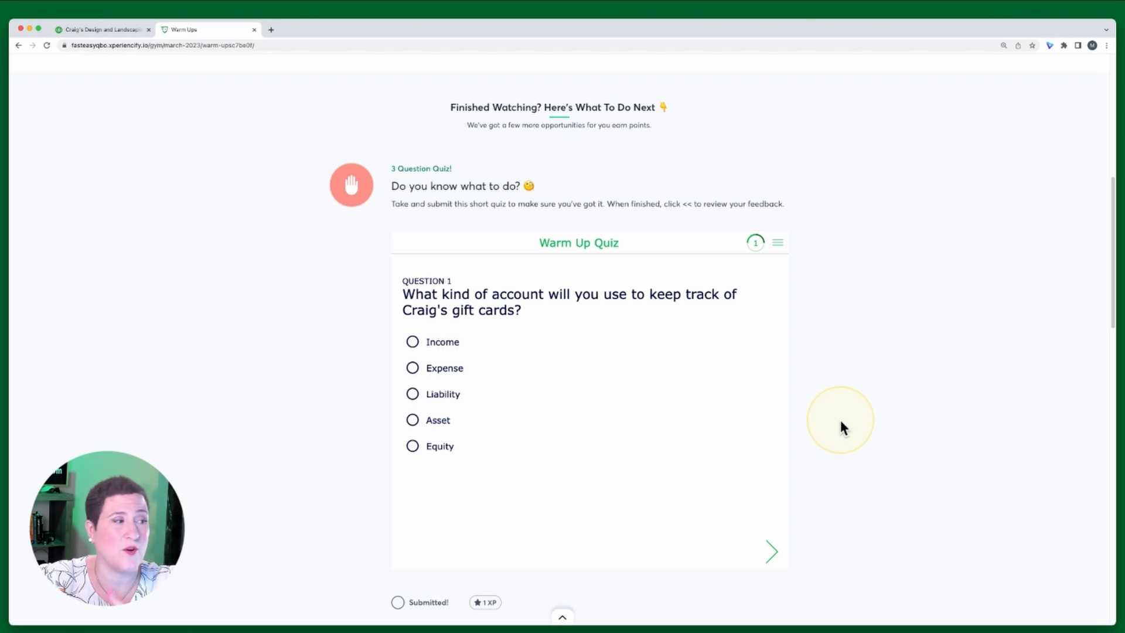
{"action": "scroll", "coordinate": [829, 399], "scroll_direction": "down", "scroll_amount": 1}
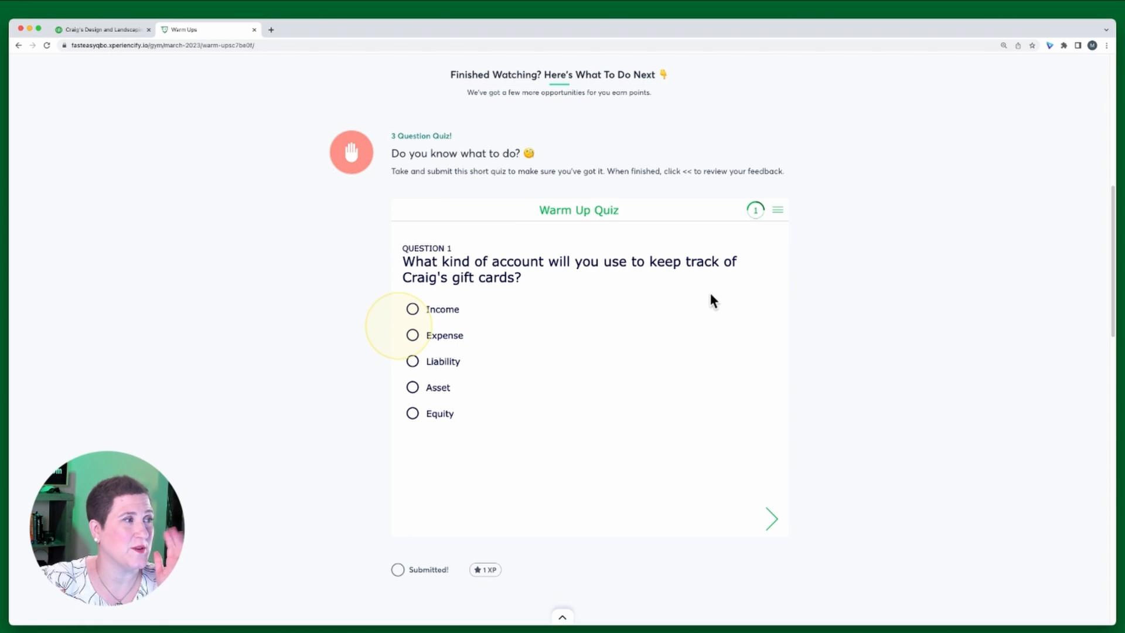
{"action": "scroll", "coordinate": [867, 343], "scroll_direction": "down", "scroll_amount": 5}
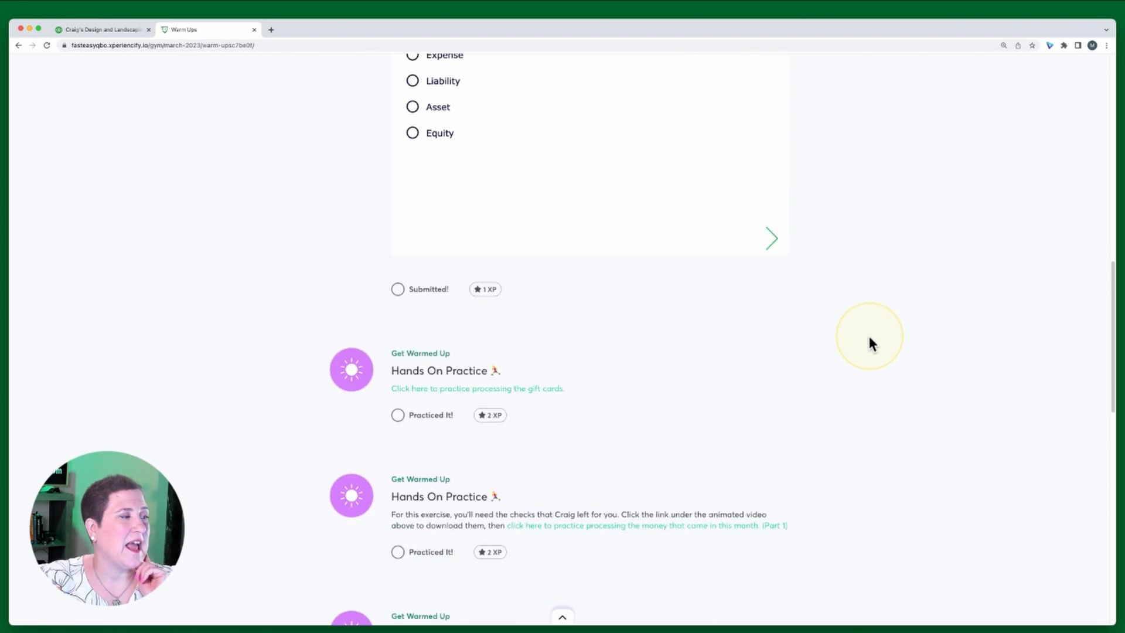
{"action": "scroll", "coordinate": [607, 291], "scroll_direction": "down", "scroll_amount": 2}
{"action": "scroll", "coordinate": [806, 482], "scroll_direction": "down", "scroll_amount": 1}
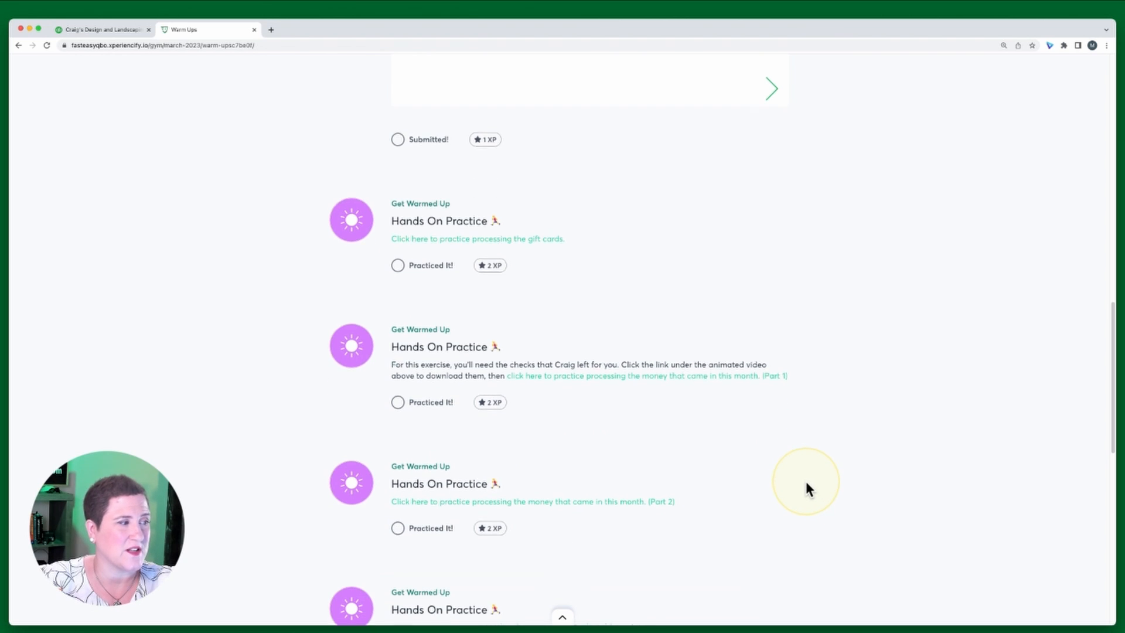
{"action": "scroll", "coordinate": [806, 482], "scroll_direction": "down", "scroll_amount": 2}
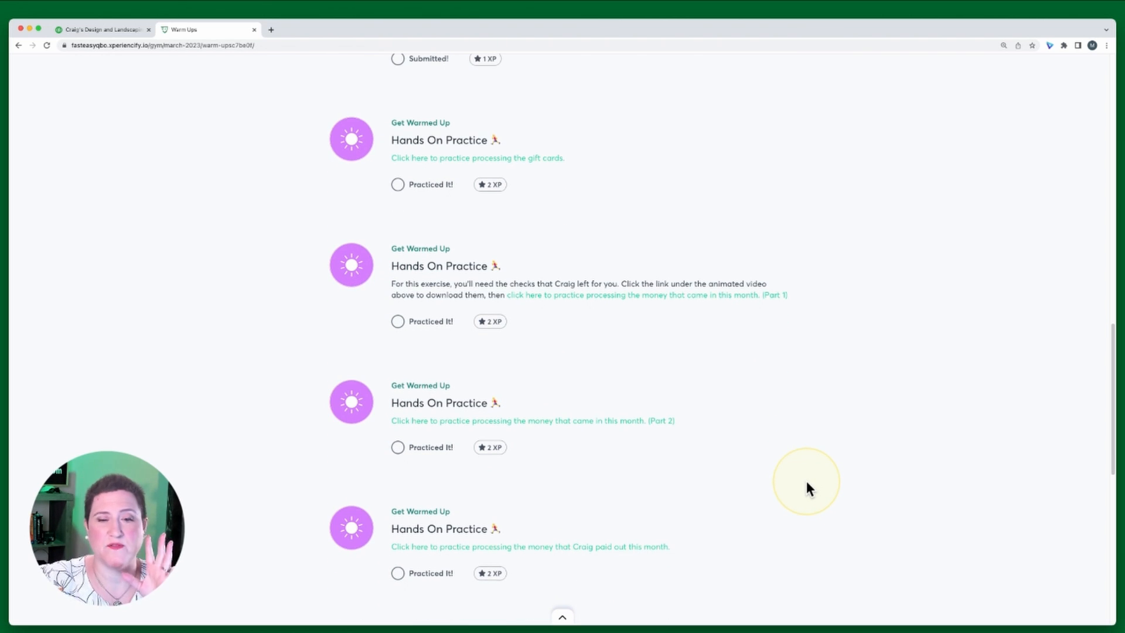
{"action": "scroll", "coordinate": [807, 484], "scroll_direction": "up", "scroll_amount": 3}
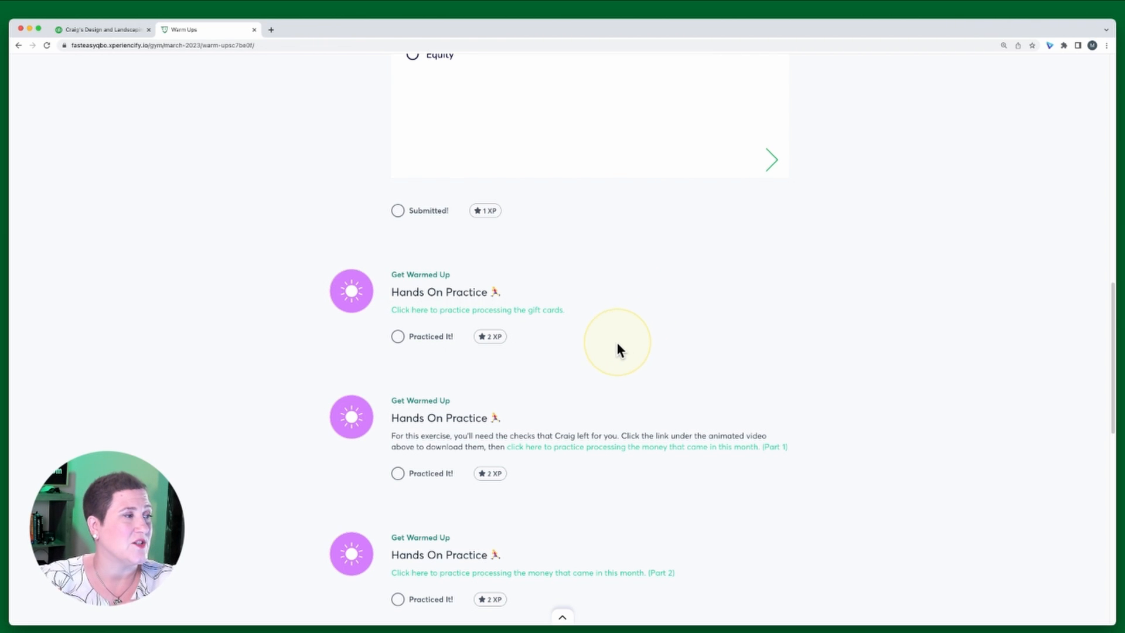
{"action": "scroll", "coordinate": [616, 343], "scroll_direction": "up", "scroll_amount": 10}
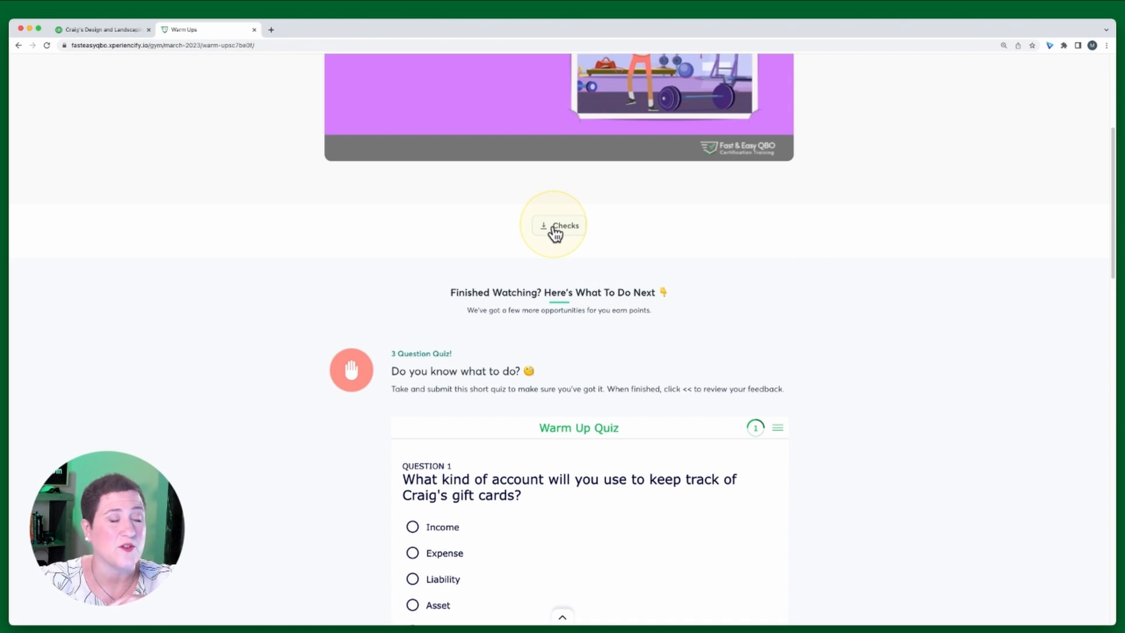
{"action": "scroll", "coordinate": [712, 367], "scroll_direction": "down", "scroll_amount": 6}
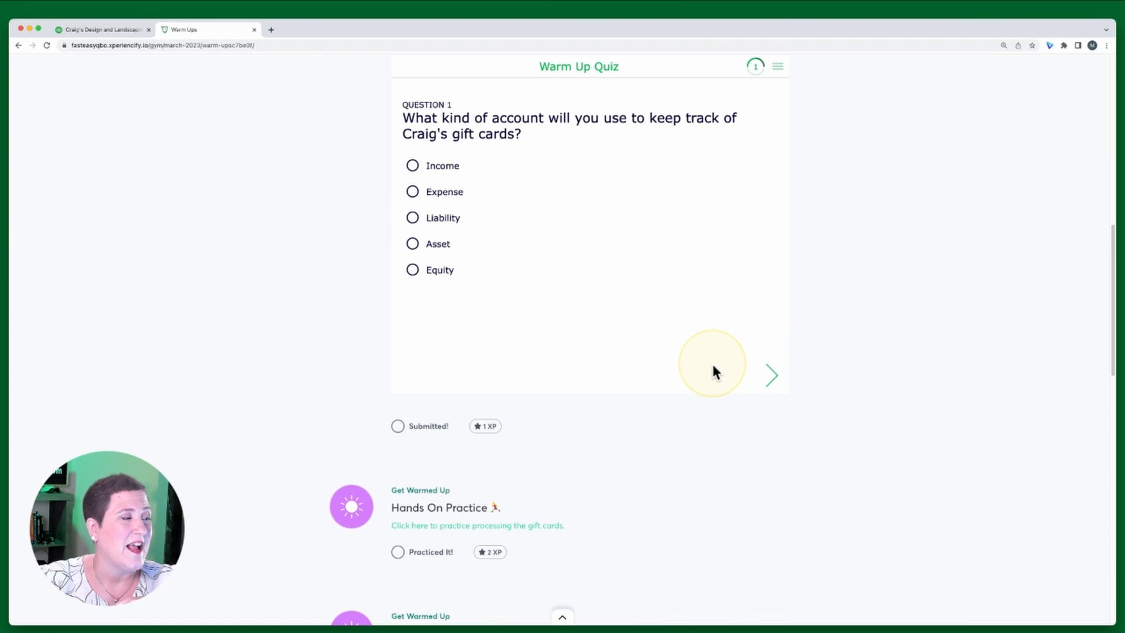
Scroll through the remaining hands-on practice exercises further down the Warm Ups page and back up
{"action": "scroll", "coordinate": [711, 361], "scroll_direction": "down", "scroll_amount": 4}
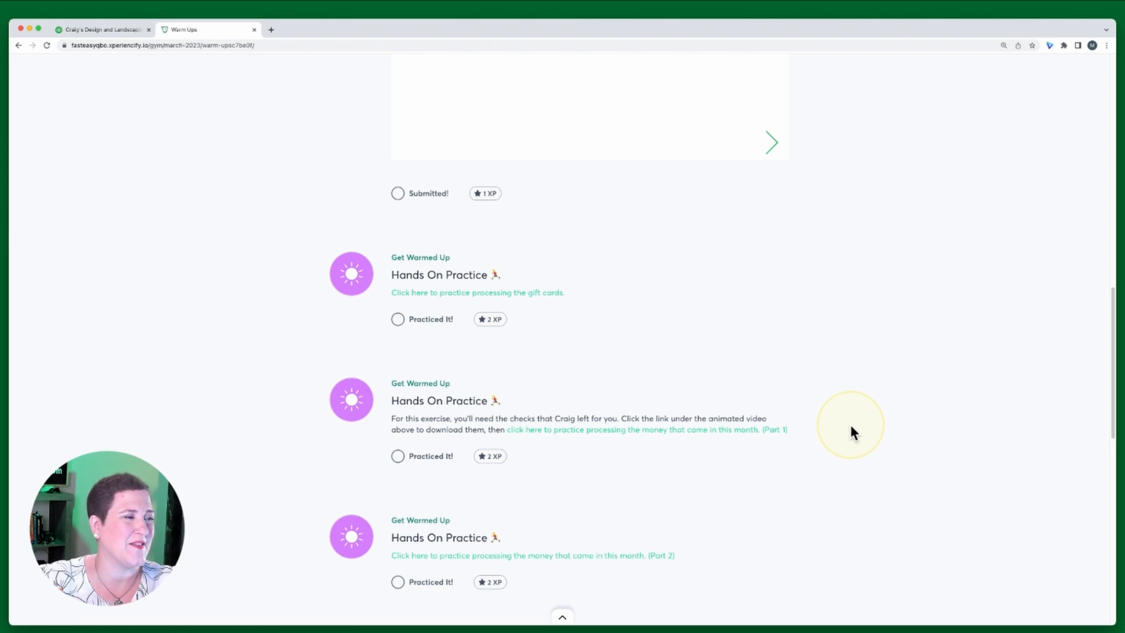
{"action": "scroll", "coordinate": [852, 432], "scroll_direction": "down", "scroll_amount": 1}
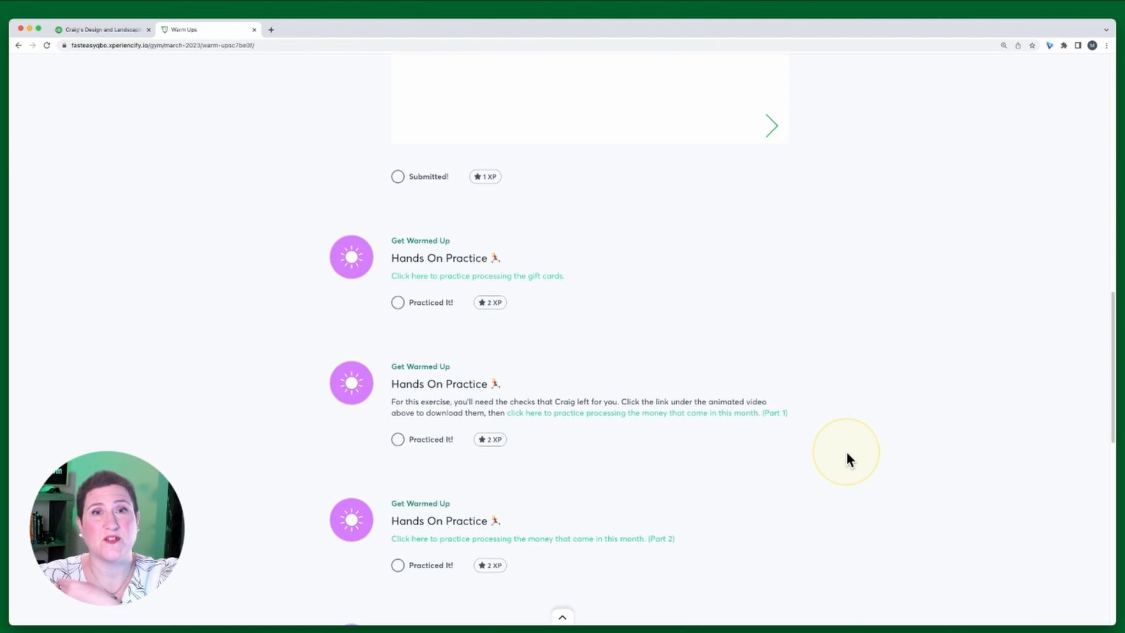
{"action": "scroll", "coordinate": [849, 451], "scroll_direction": "down", "scroll_amount": 3}
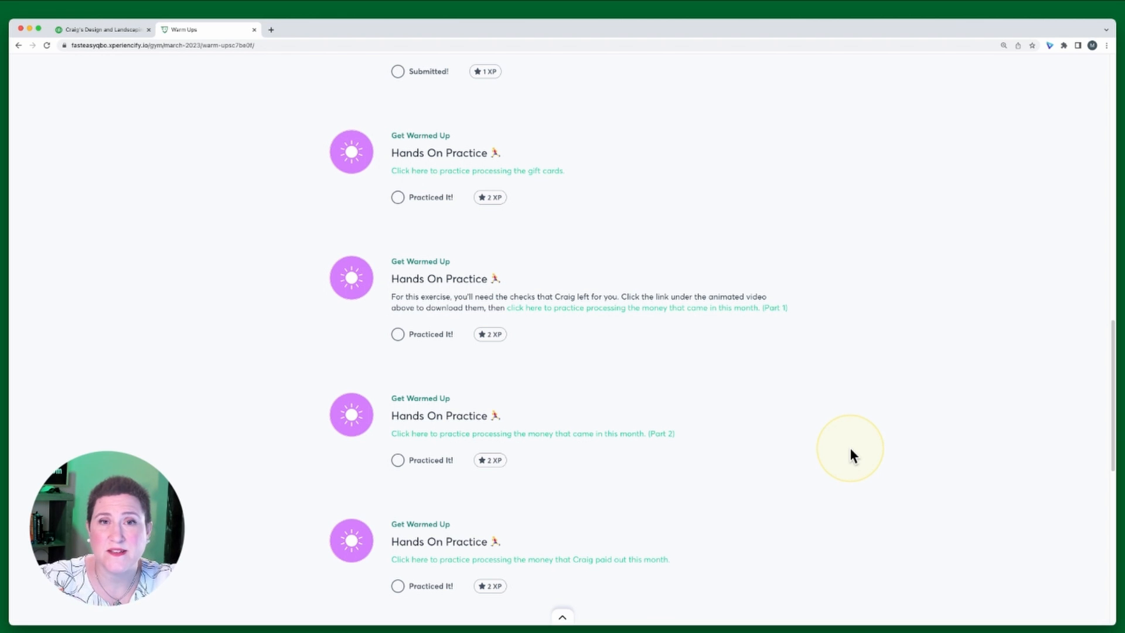
{"action": "scroll", "coordinate": [849, 448], "scroll_direction": "up", "scroll_amount": 20}
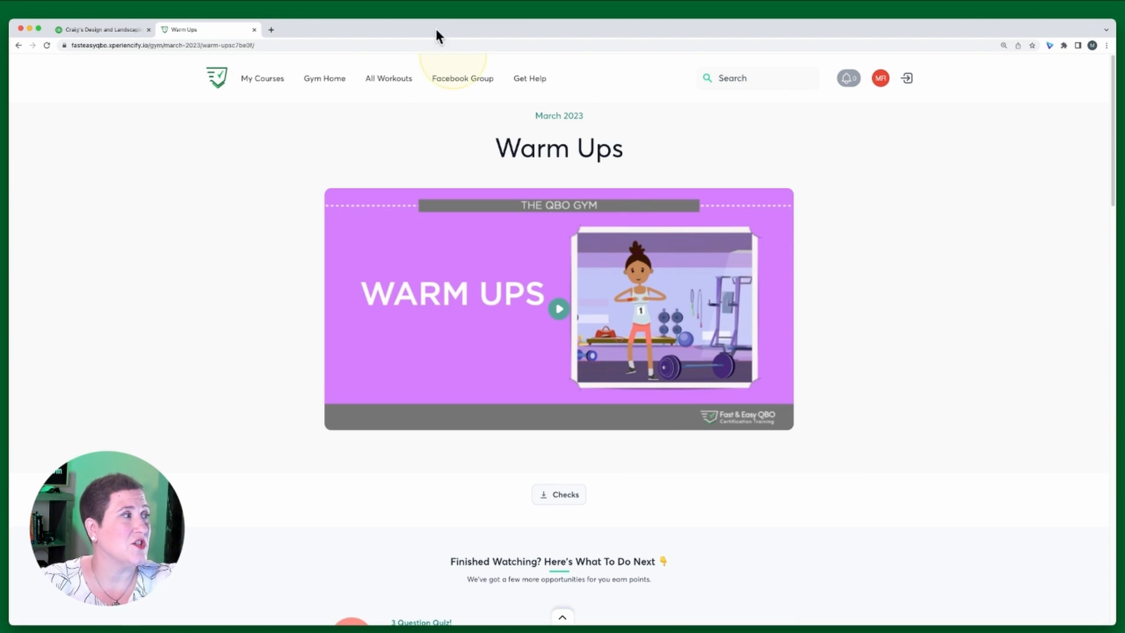
Reopen the March 2023 Warm Ups workout from All Workouts and open its gift cards hands-on practice
{"action": "left_click", "coordinate": [385, 82]}
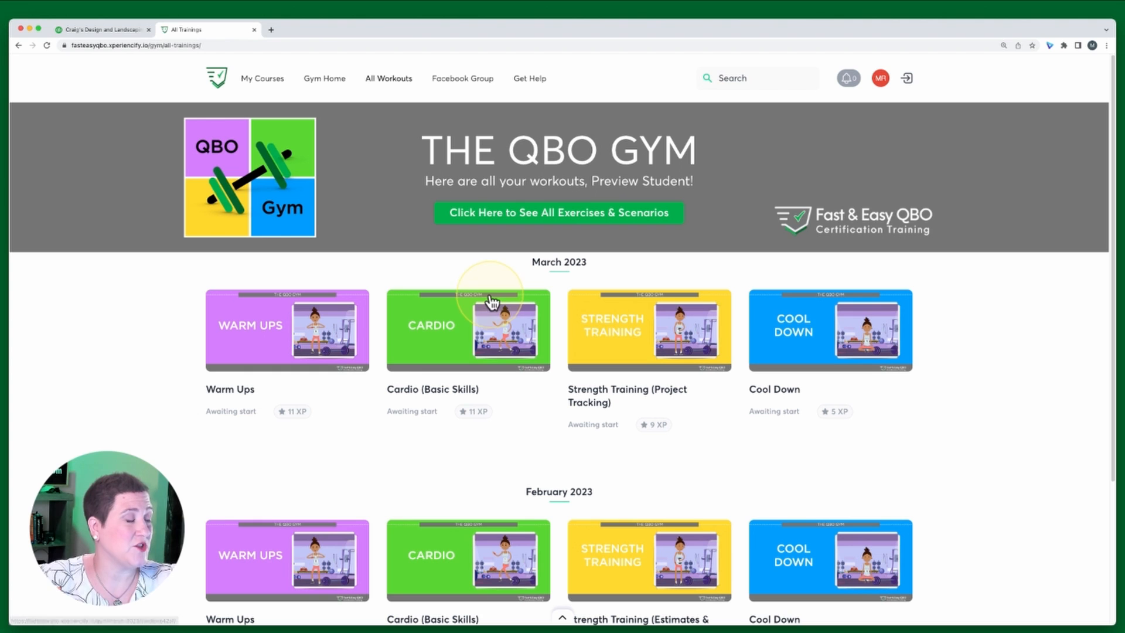
{"action": "left_click", "coordinate": [282, 345]}
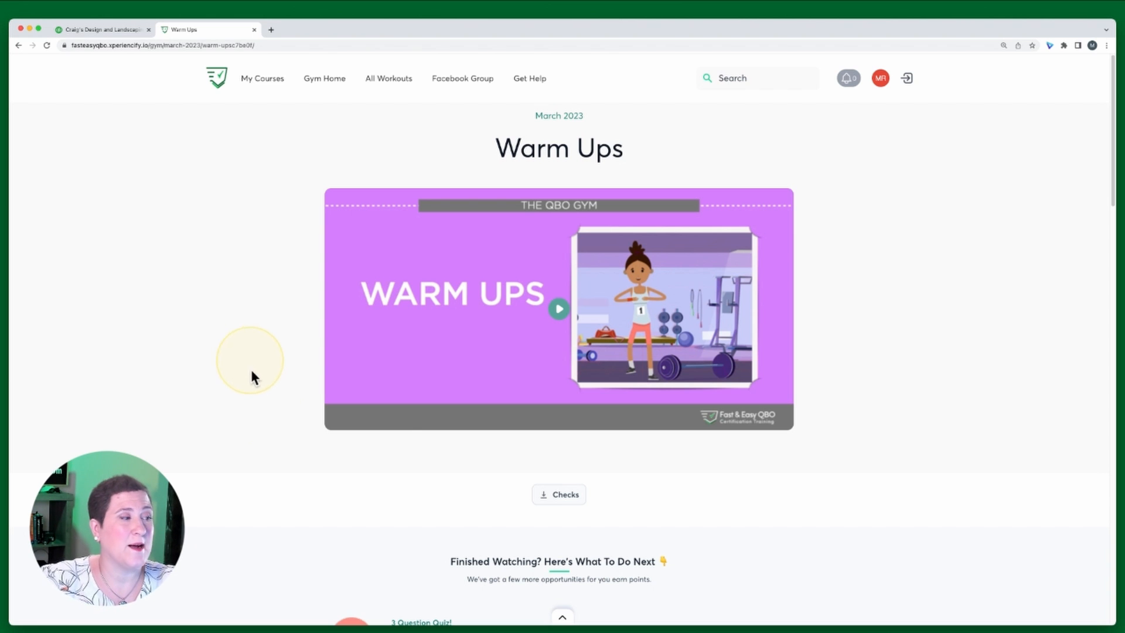
{"action": "scroll", "coordinate": [743, 527], "scroll_direction": "down", "scroll_amount": 5}
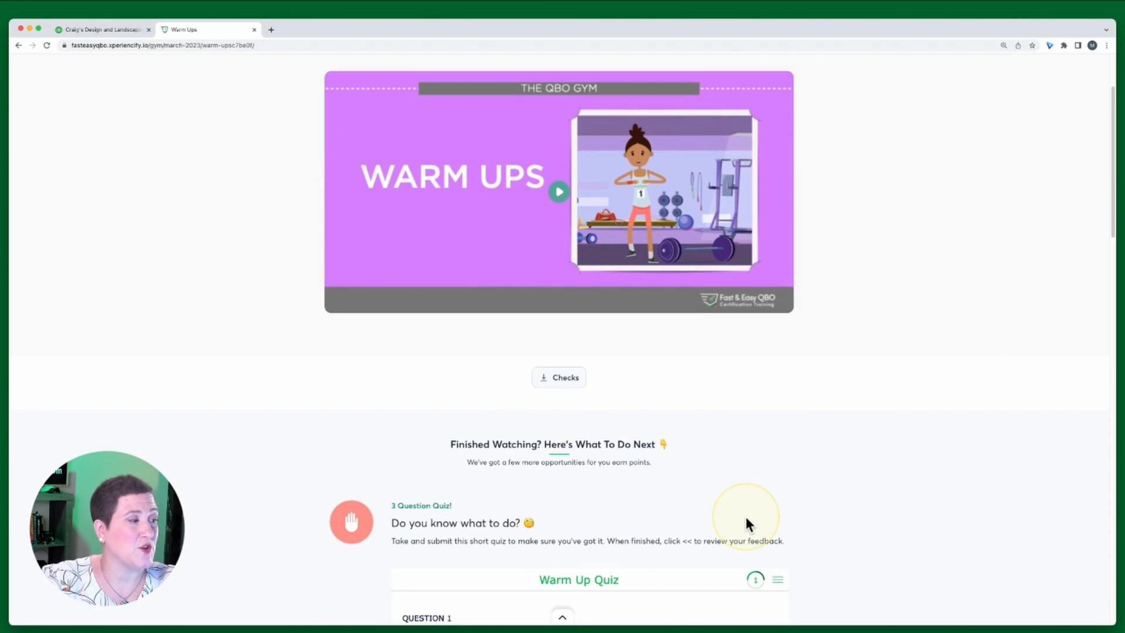
{"action": "scroll", "coordinate": [746, 515], "scroll_direction": "down", "scroll_amount": 7}
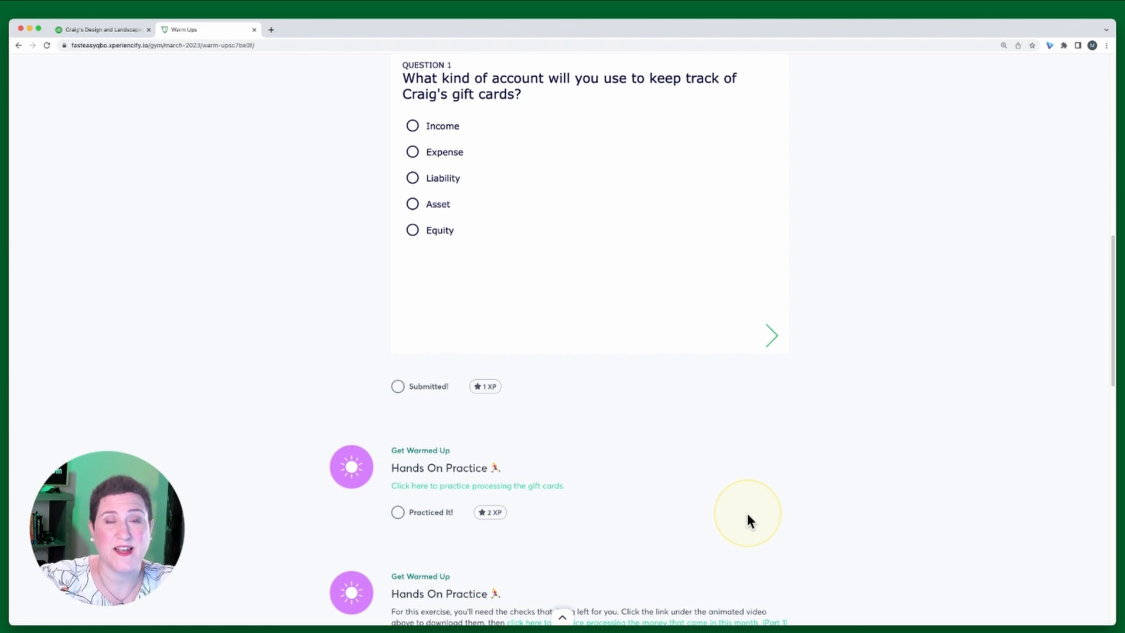
{"action": "scroll", "coordinate": [747, 515], "scroll_direction": "down", "scroll_amount": 1}
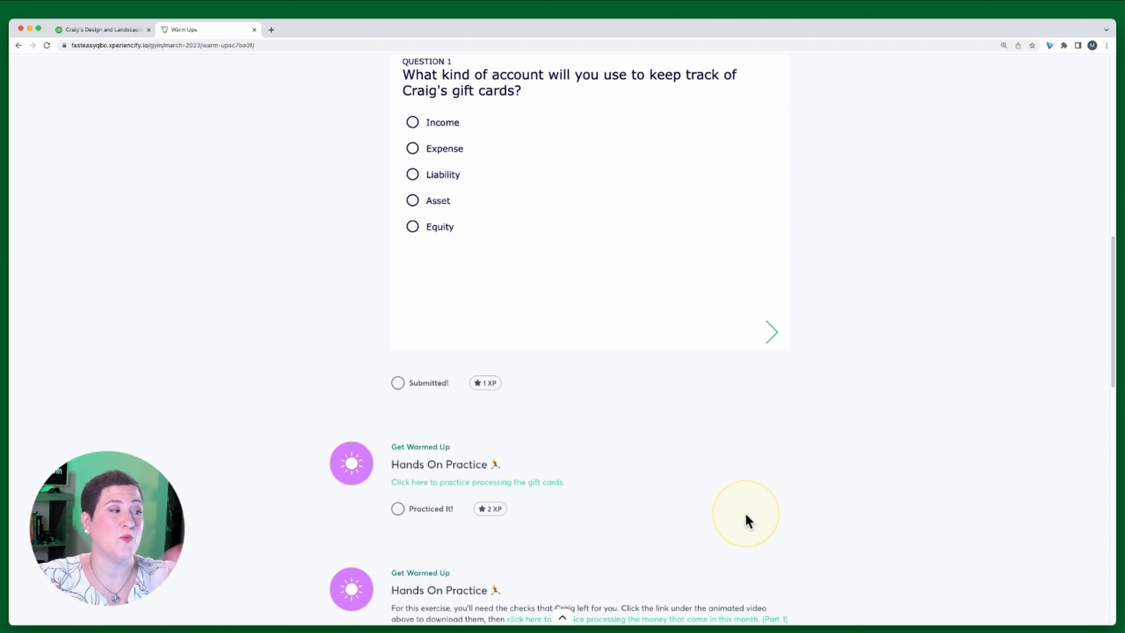
{"action": "scroll", "coordinate": [745, 504], "scroll_direction": "down", "scroll_amount": 3}
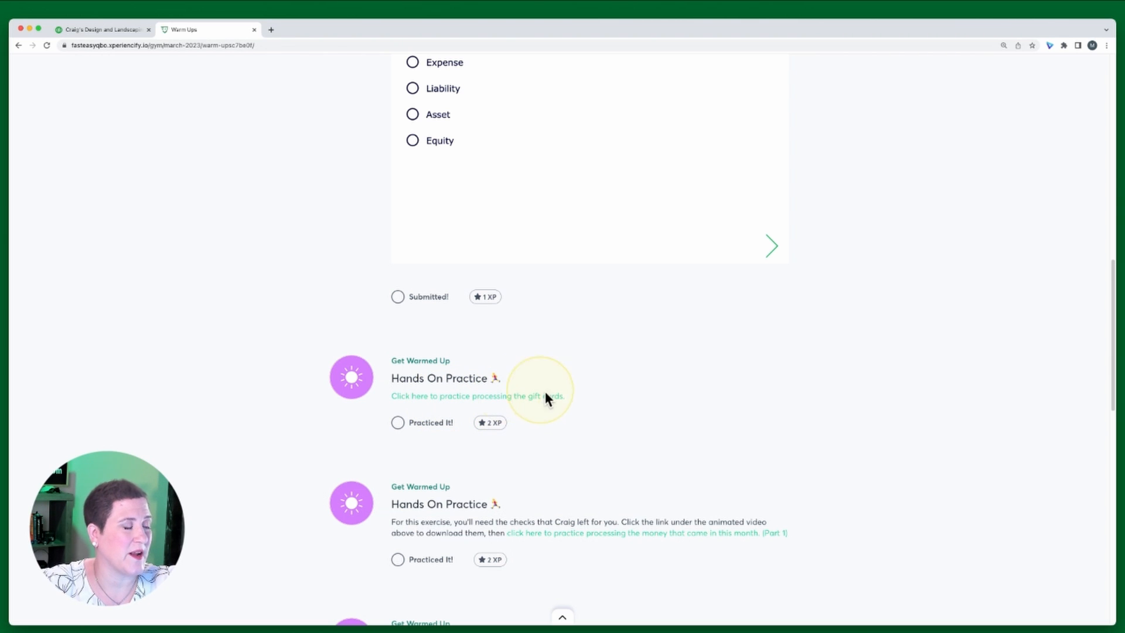
{"action": "left_click", "coordinate": [501, 403]}
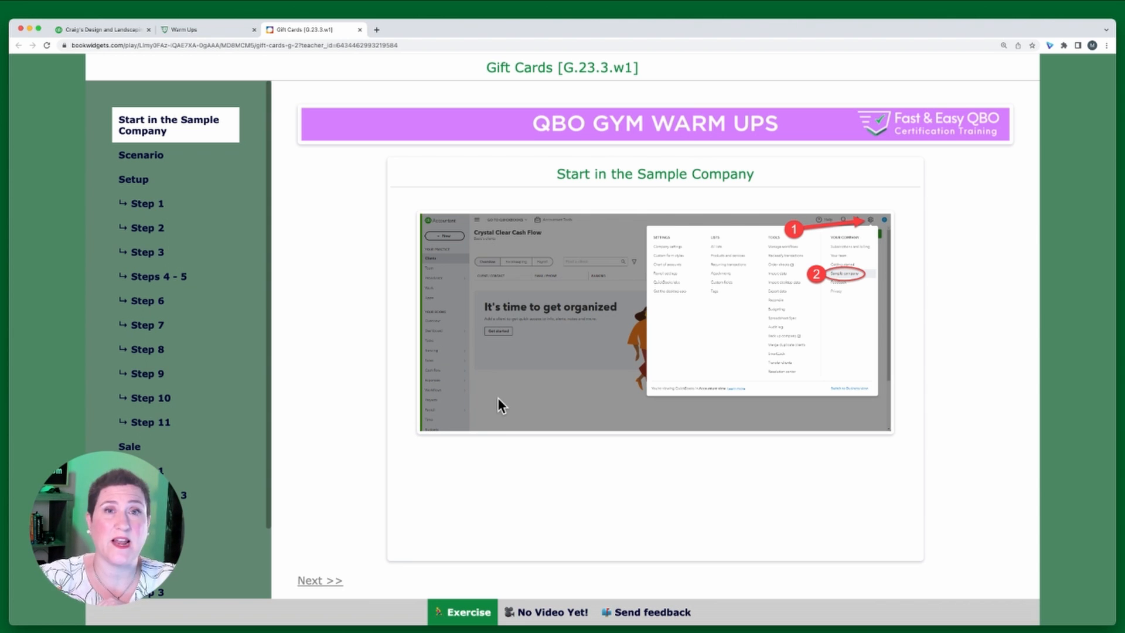
Read the gift card exercise's scenario and setup sections, then open its Step 1 instructions
{"action": "left_click", "coordinate": [561, 156]}
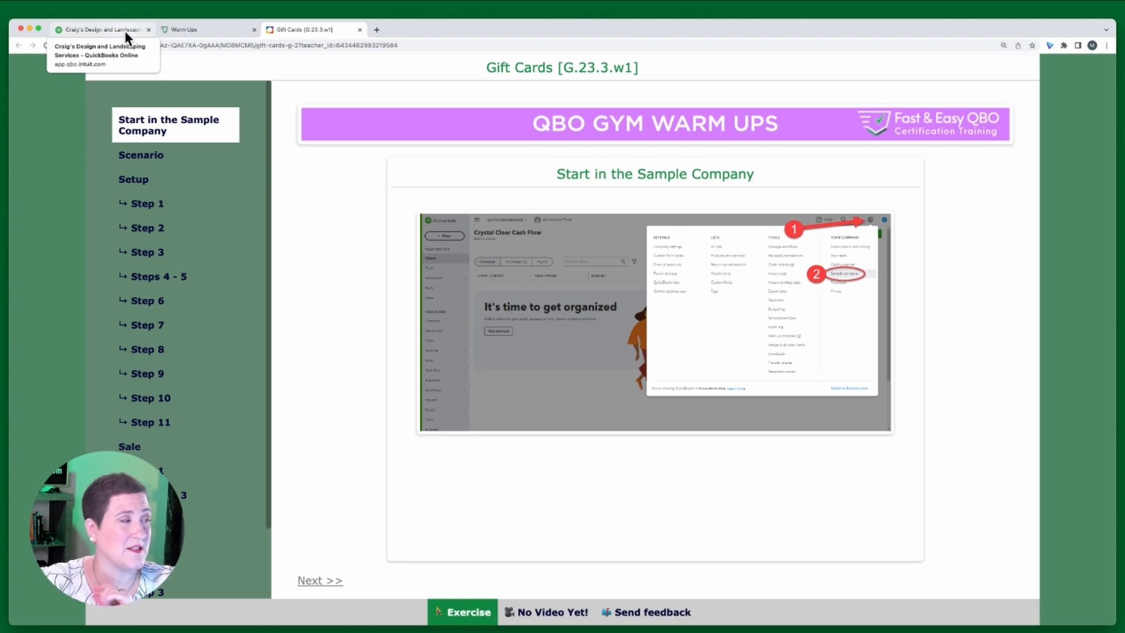
{"action": "left_click", "coordinate": [139, 156]}
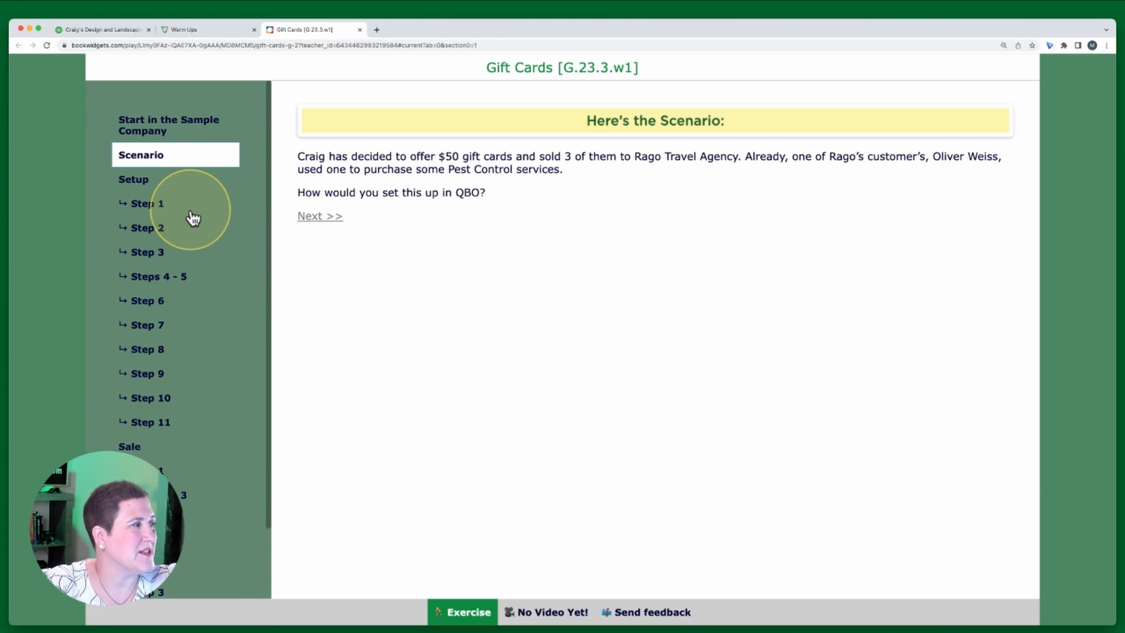
{"action": "scroll", "coordinate": [193, 218], "scroll_direction": "down", "scroll_amount": 1}
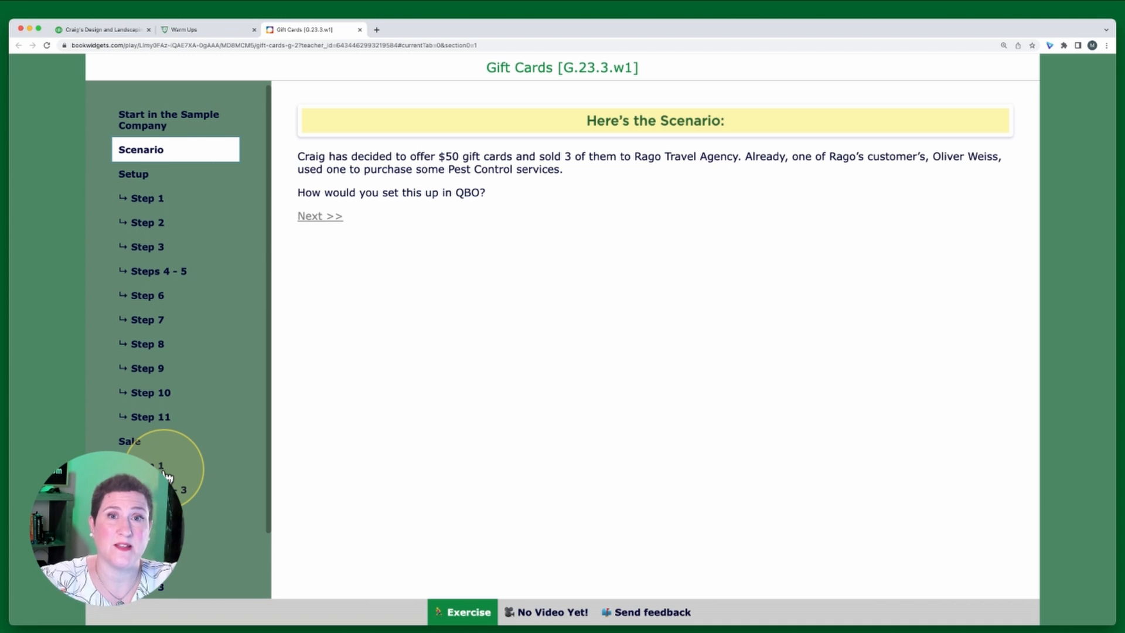
{"action": "scroll", "coordinate": [199, 498], "scroll_direction": "down", "scroll_amount": 2}
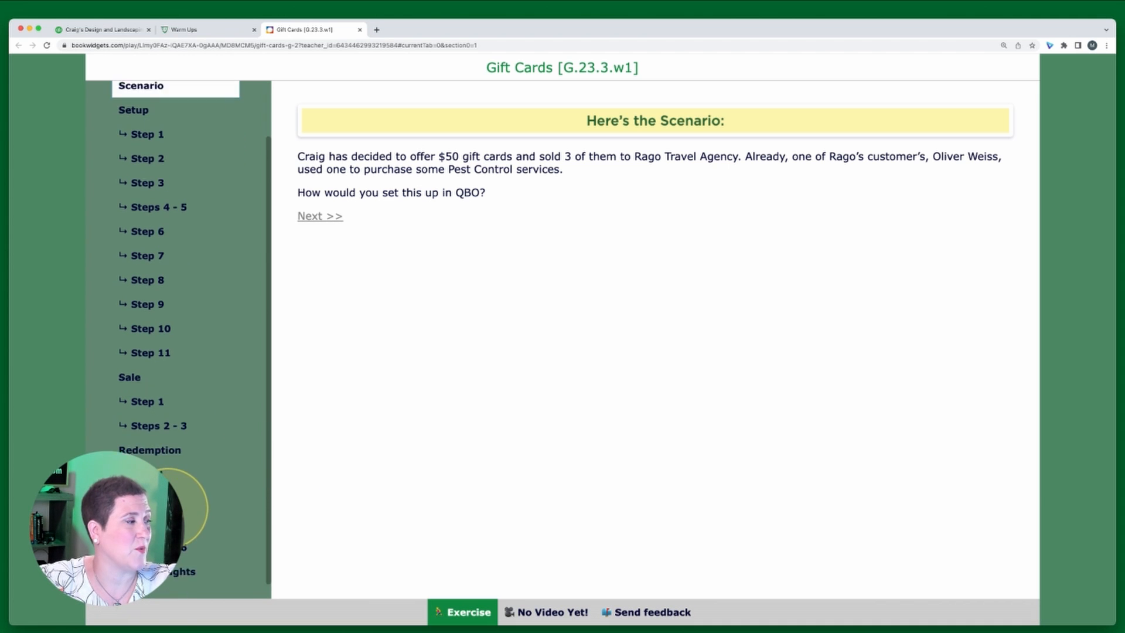
{"action": "scroll", "coordinate": [175, 508], "scroll_direction": "down", "scroll_amount": 1}
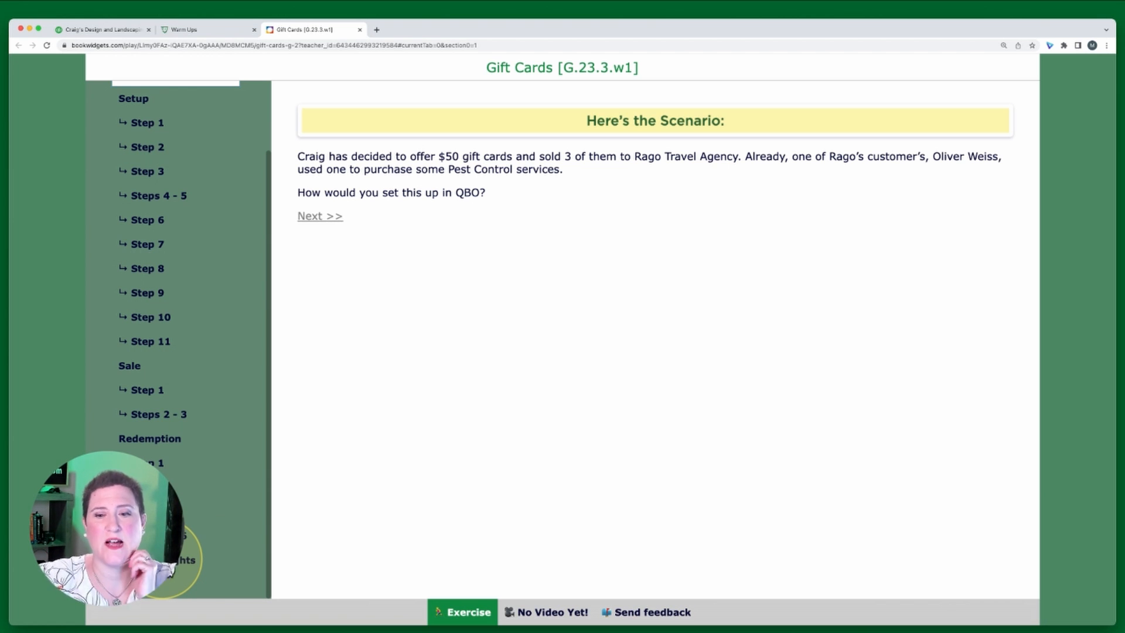
{"action": "scroll", "coordinate": [206, 276], "scroll_direction": "up", "scroll_amount": 2}
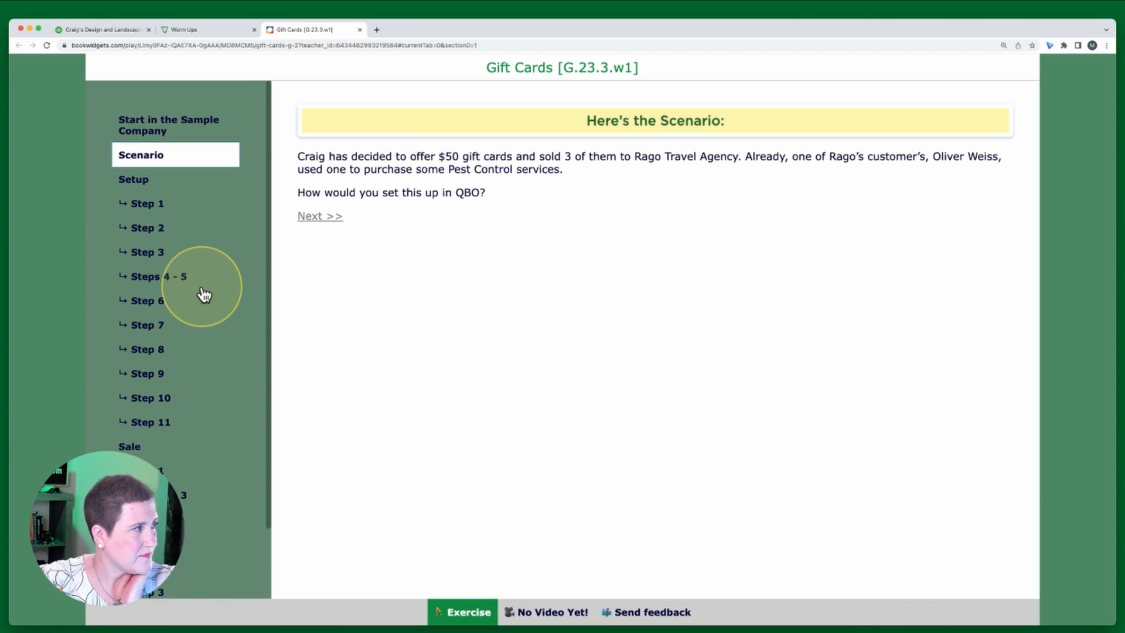
{"action": "left_click", "coordinate": [129, 186]}
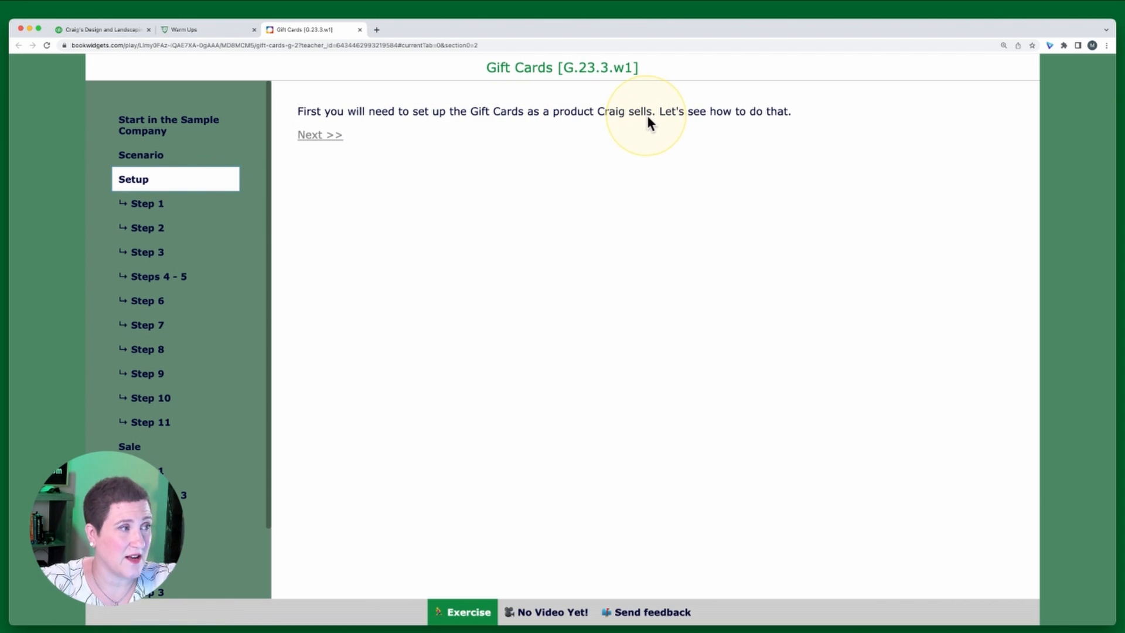
{"action": "left_click", "coordinate": [157, 206]}
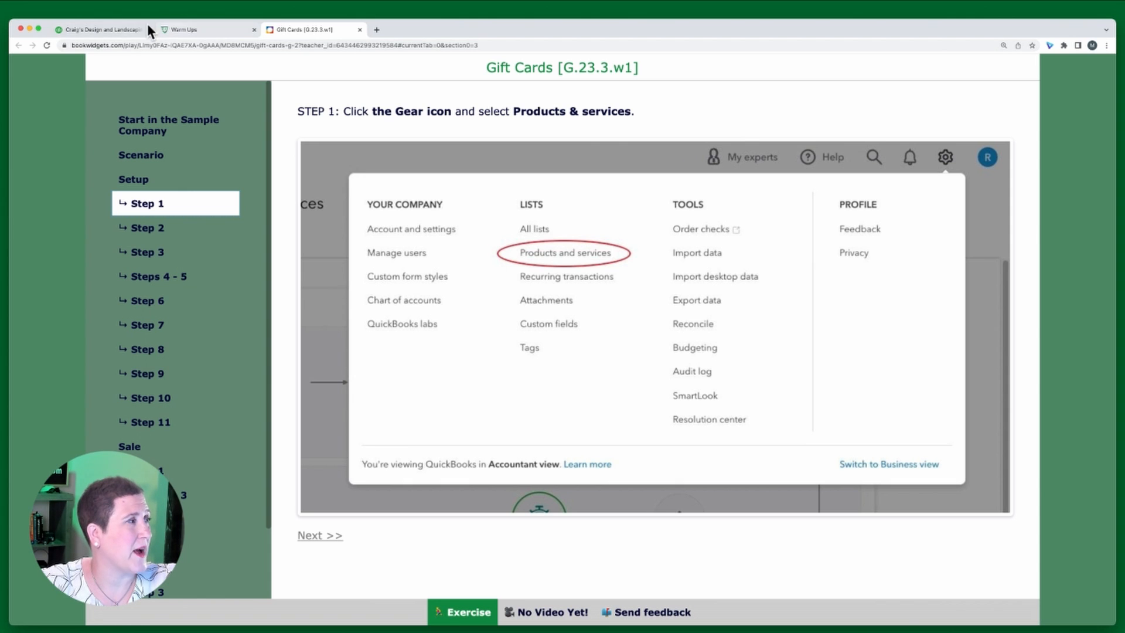
Switch to the QuickBooks tab and open the Products and services list
{"action": "left_click", "coordinate": [109, 31]}
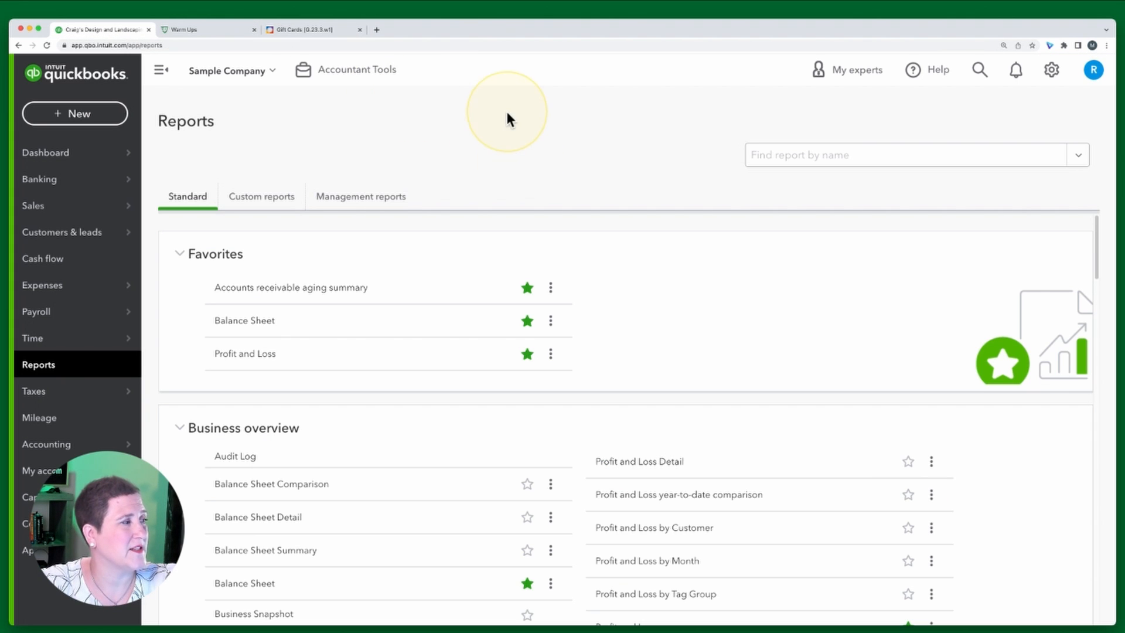
{"action": "left_click", "coordinate": [1053, 71]}
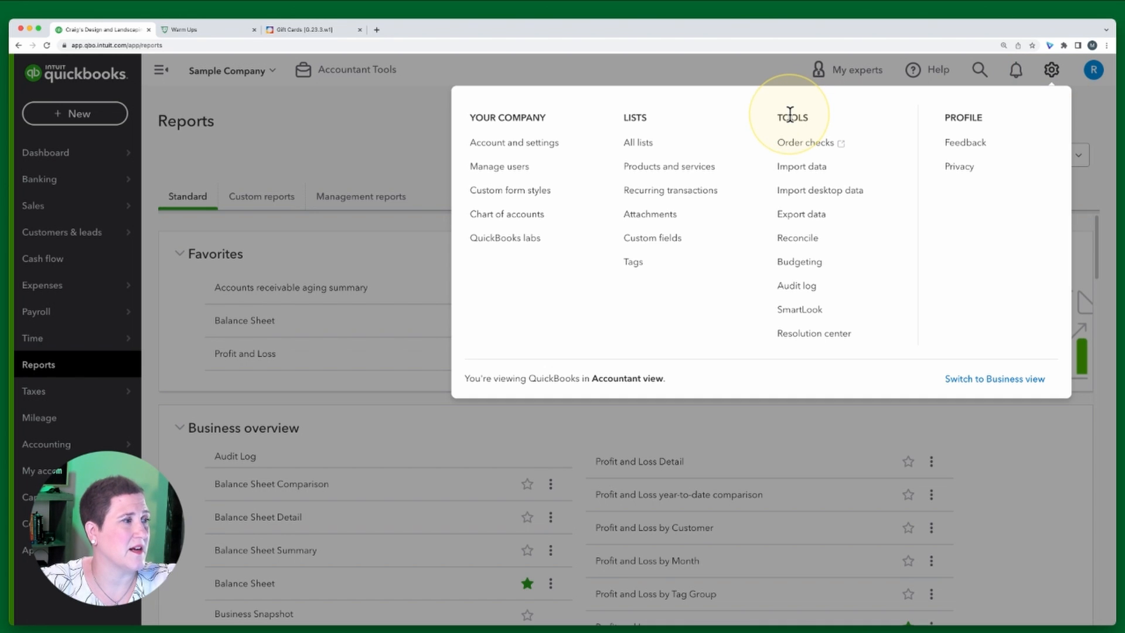
{"action": "left_click", "coordinate": [687, 175]}
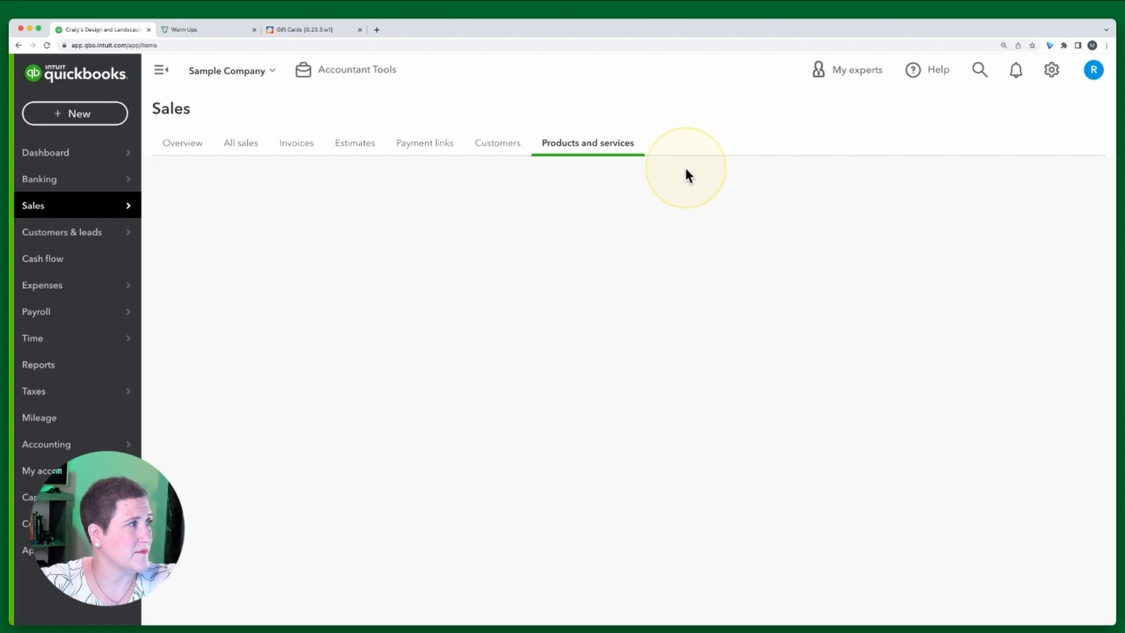
Following exercise Step 2, close the Warm Ups tab and start a new product or service in QuickBooks
{"action": "left_click", "coordinate": [311, 31]}
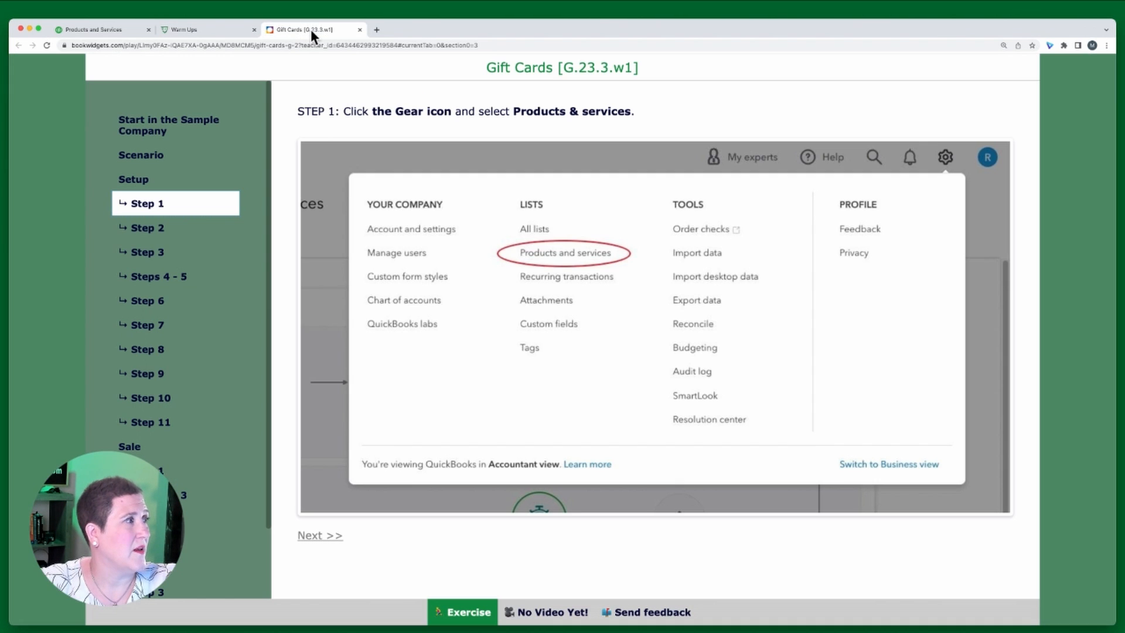
{"action": "left_click", "coordinate": [150, 232]}
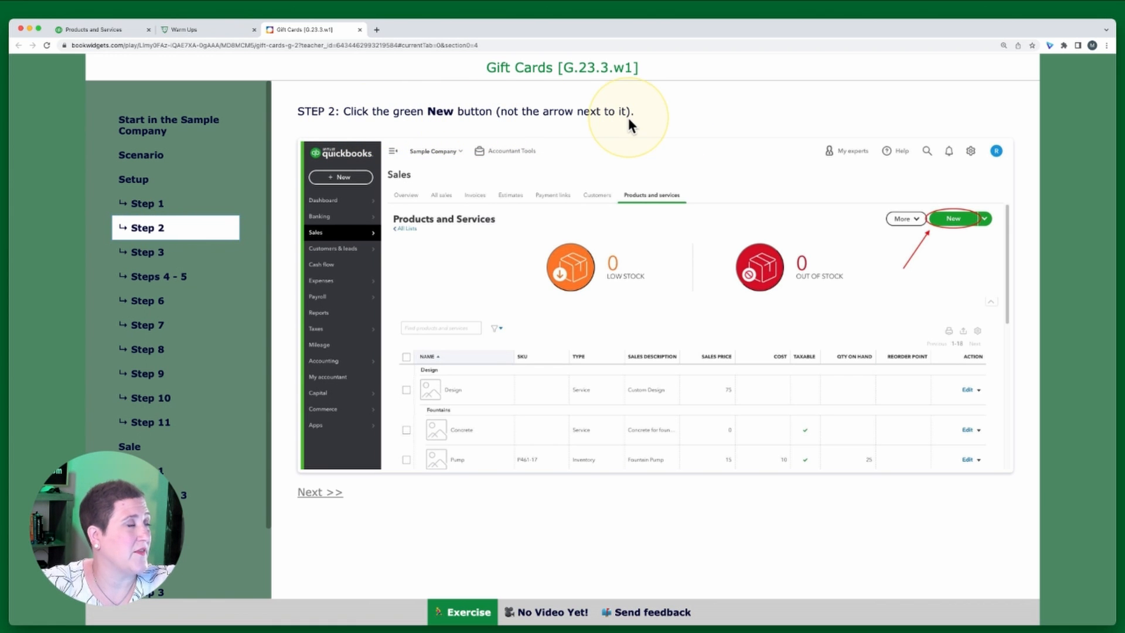
{"action": "left_click", "coordinate": [255, 29]}
{"action": "left_click", "coordinate": [91, 26]}
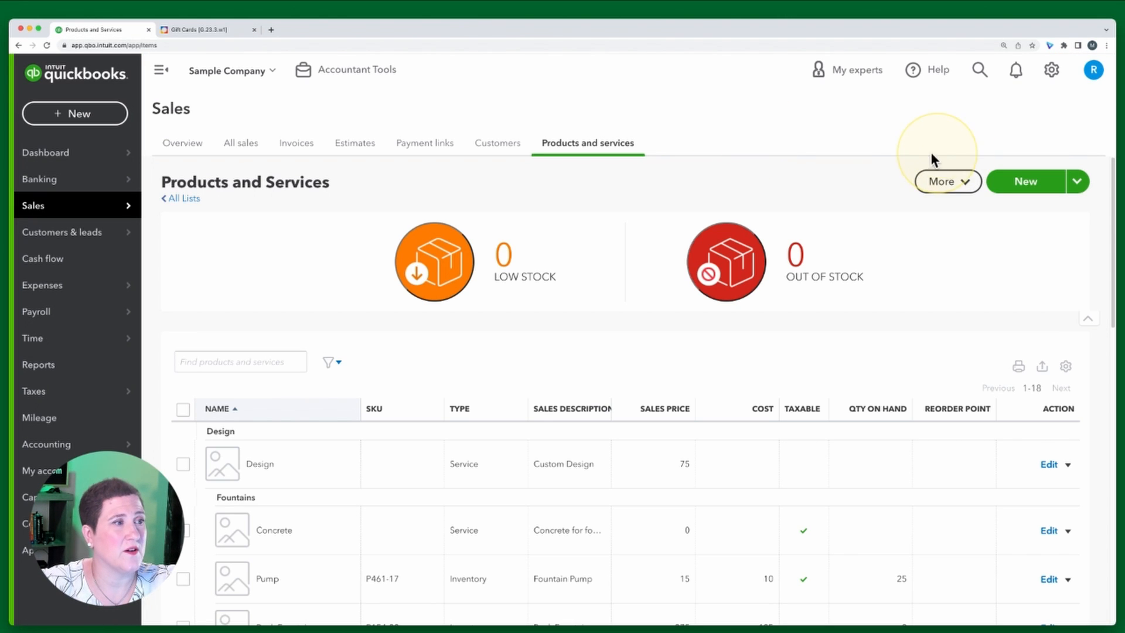
{"action": "left_click", "coordinate": [1026, 183]}
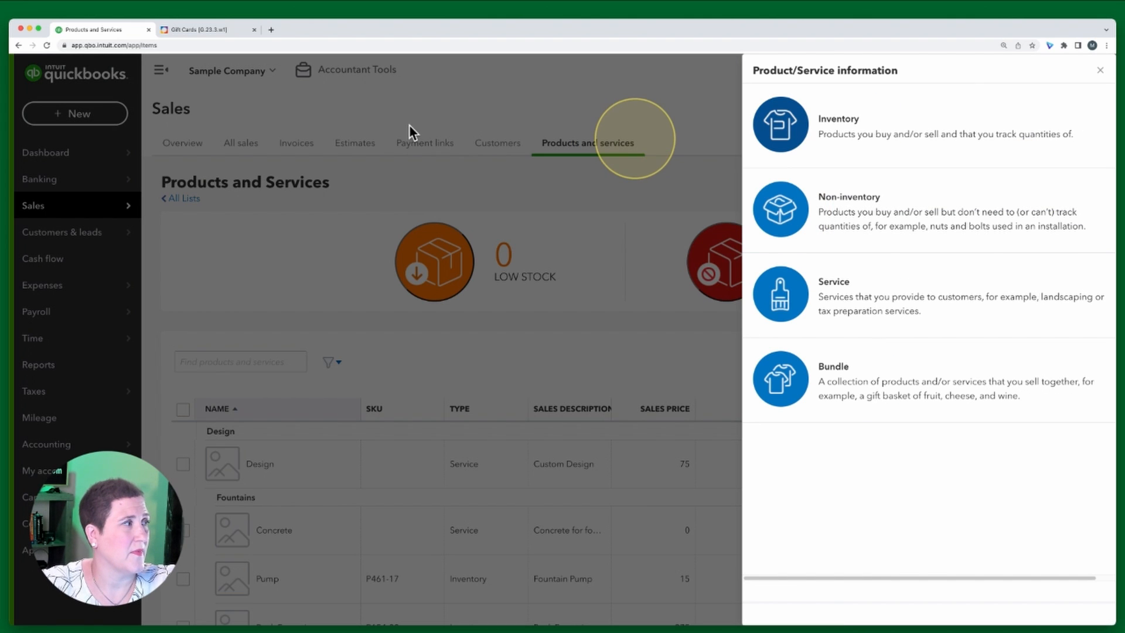
Following exercise Step 3, choose Non-inventory as the new item's type
{"action": "left_click", "coordinate": [220, 29]}
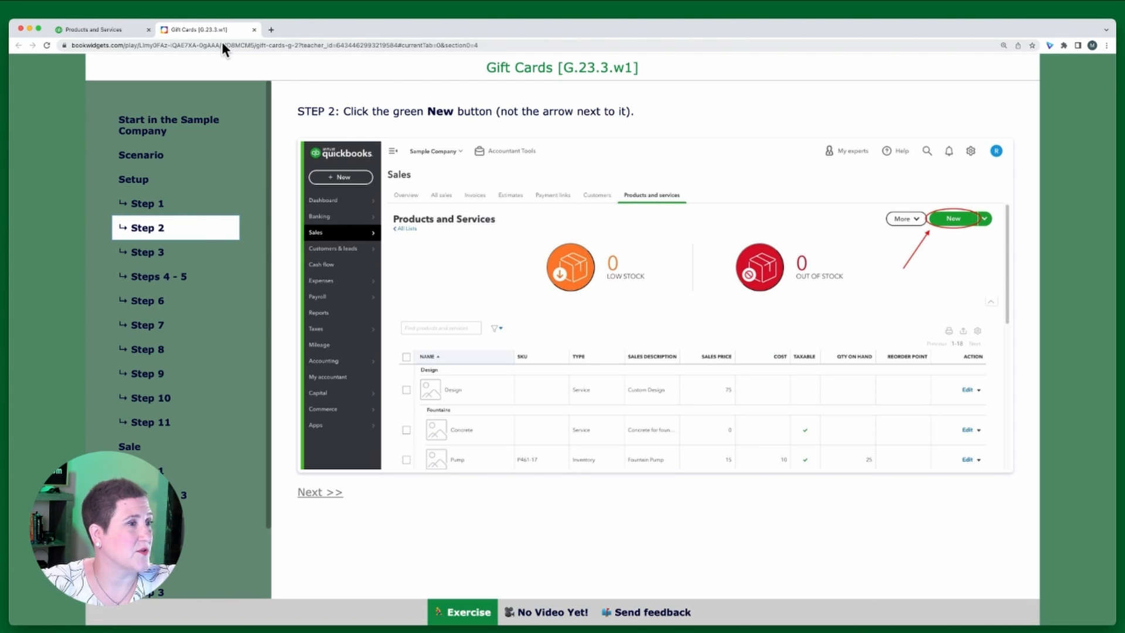
{"action": "left_click", "coordinate": [150, 257]}
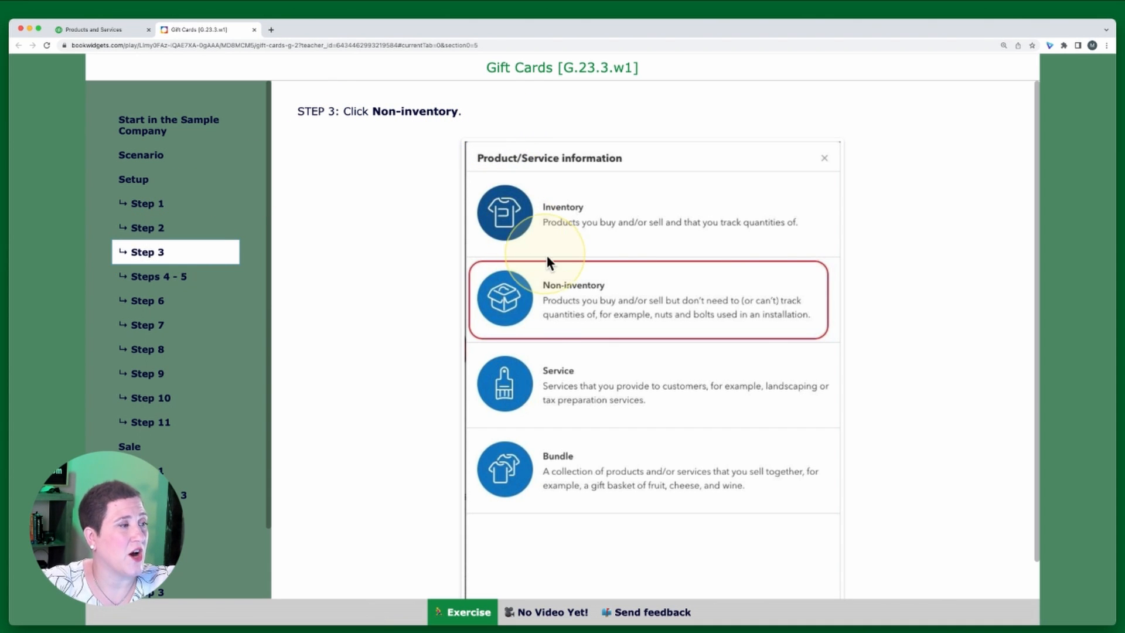
{"action": "left_click", "coordinate": [103, 31]}
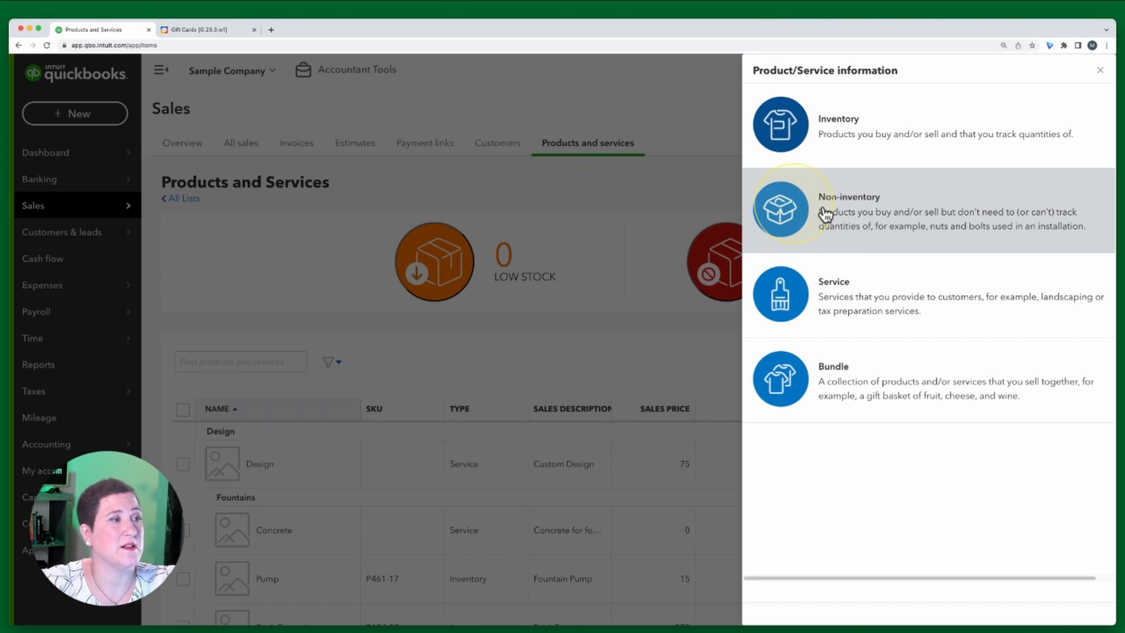
{"action": "left_click", "coordinate": [860, 217]}
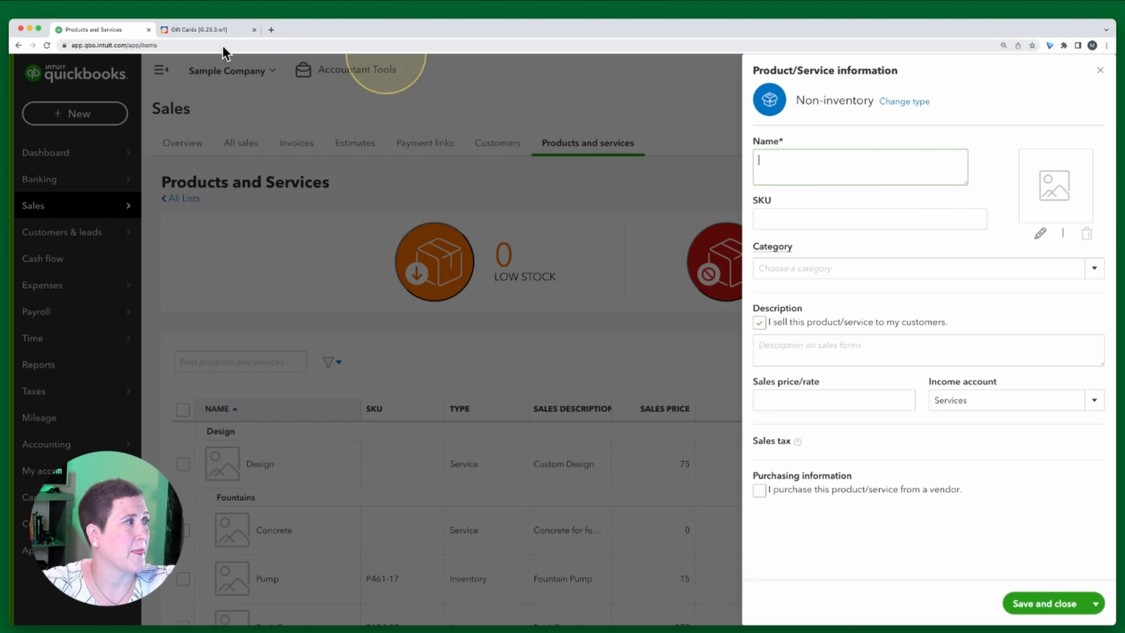
Open the exercise's Steps 4–5 instructions, then return to the QuickBooks product form
{"action": "left_click", "coordinate": [194, 31]}
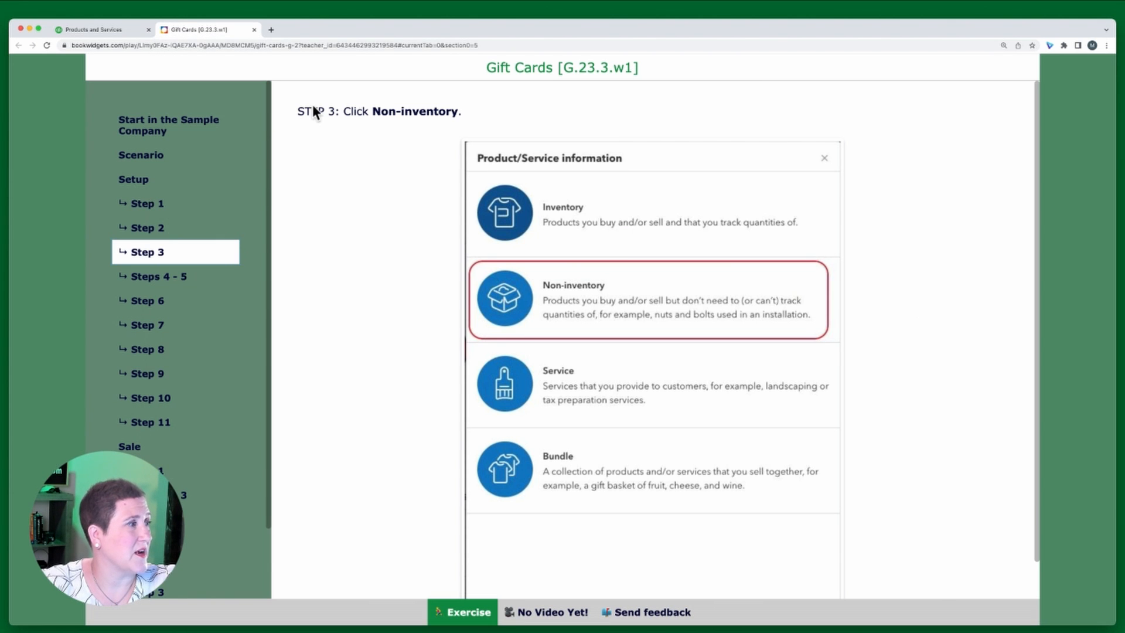
{"action": "left_click", "coordinate": [182, 277]}
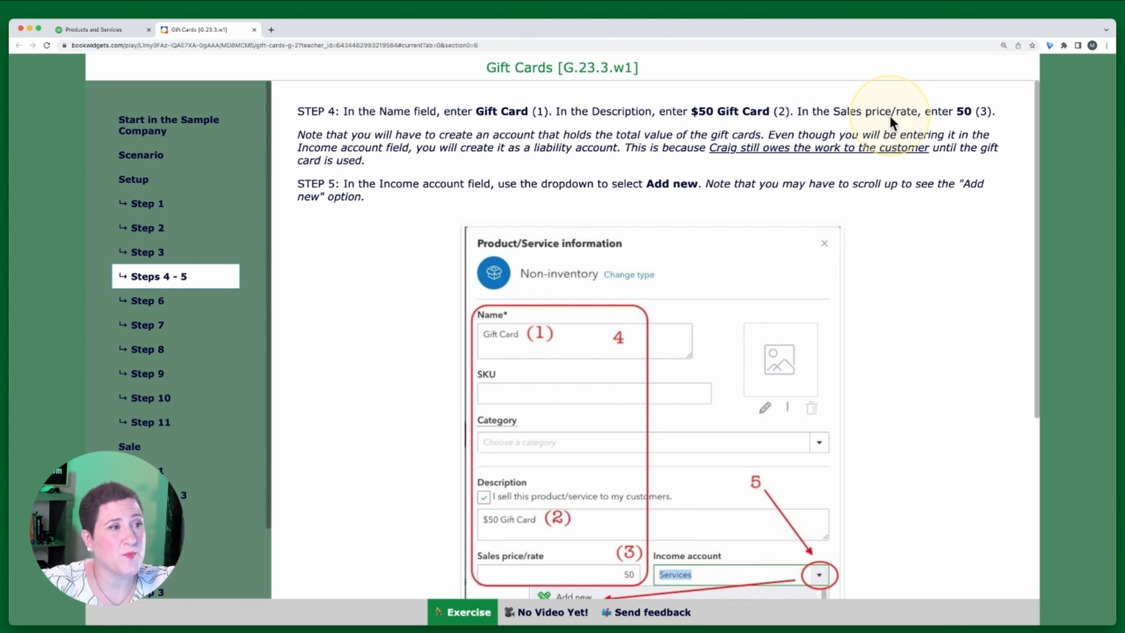
{"action": "left_click", "coordinate": [103, 32]}
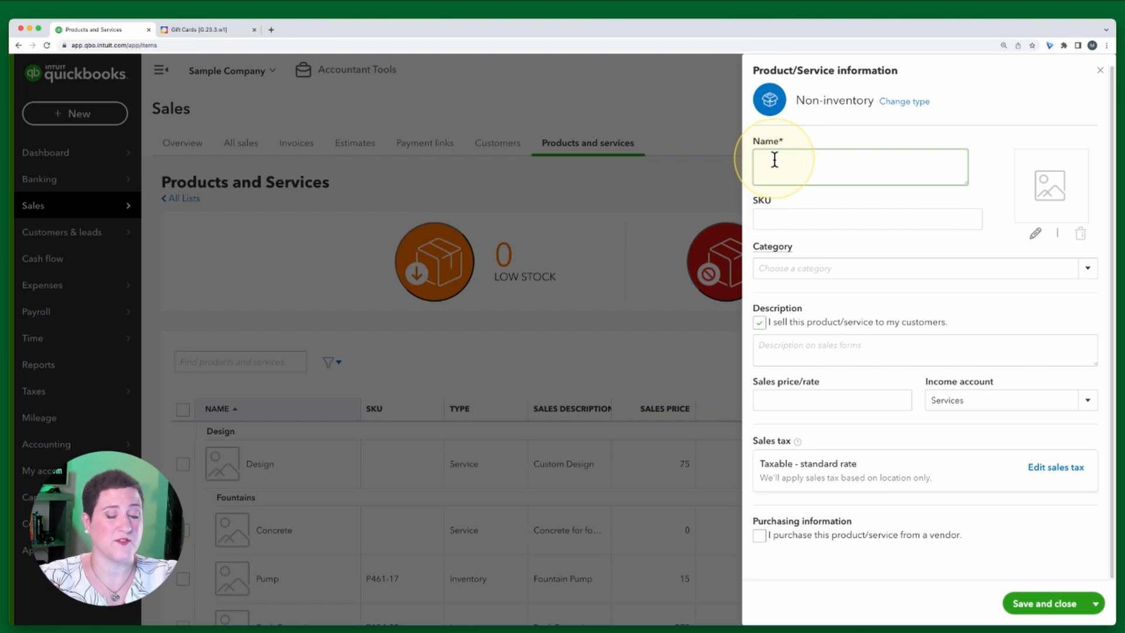
Fill in the new item's name Gift Card, description $50 Gift Card and sales price/rate 50
{"action": "type", "text": "Gift Card"}
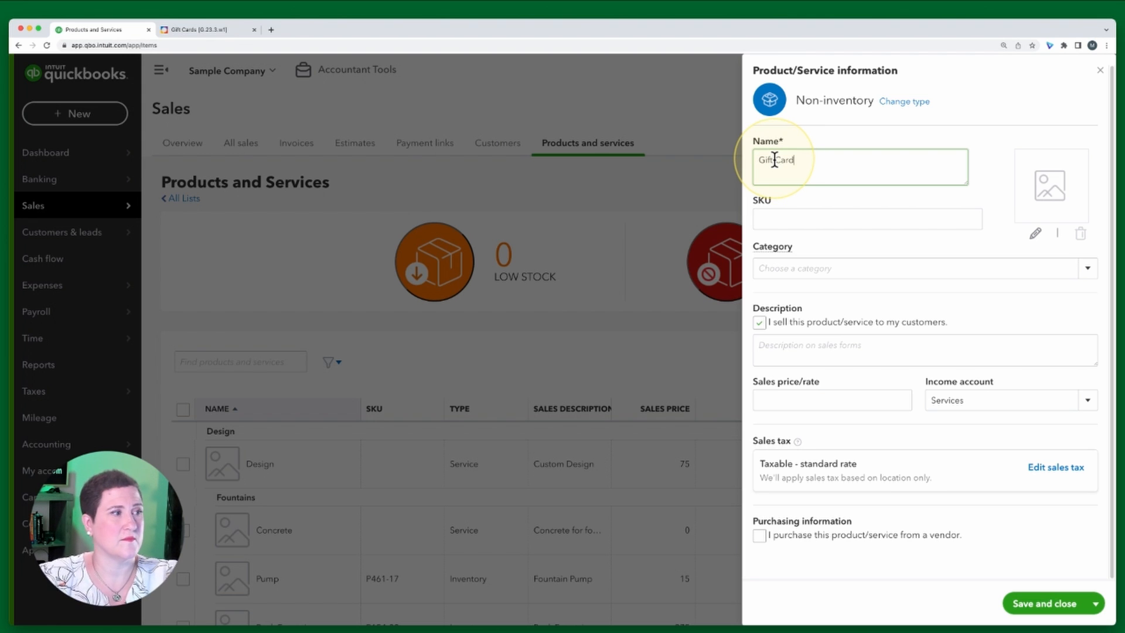
{"action": "left_click", "coordinate": [808, 346]}
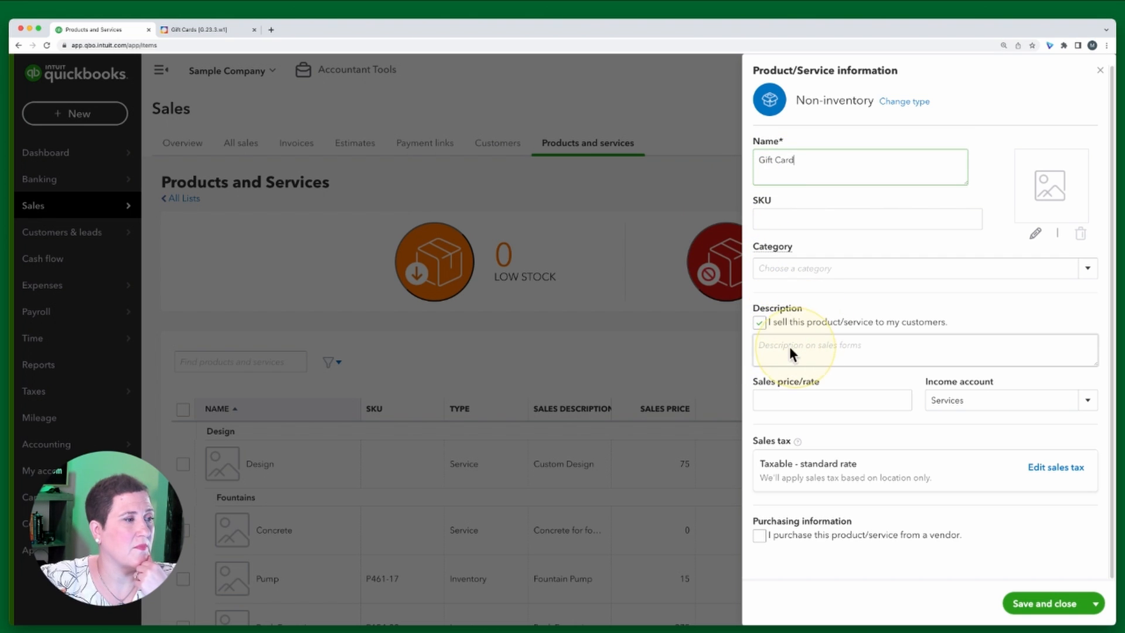
{"action": "type", "text": "$"}
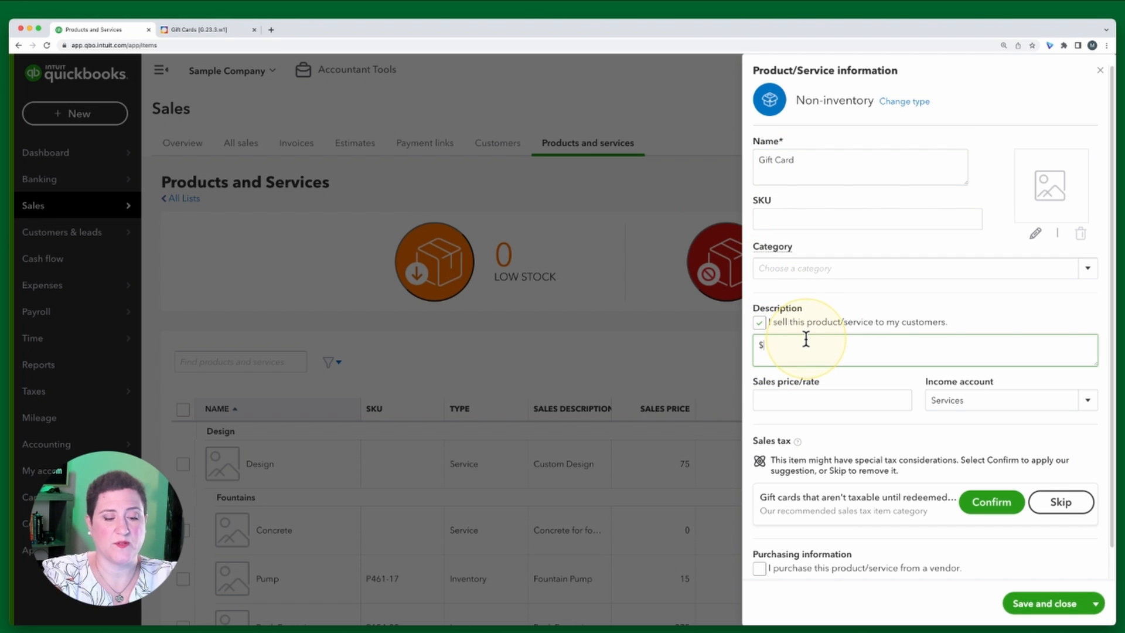
{"action": "type", "text": "50 G"}
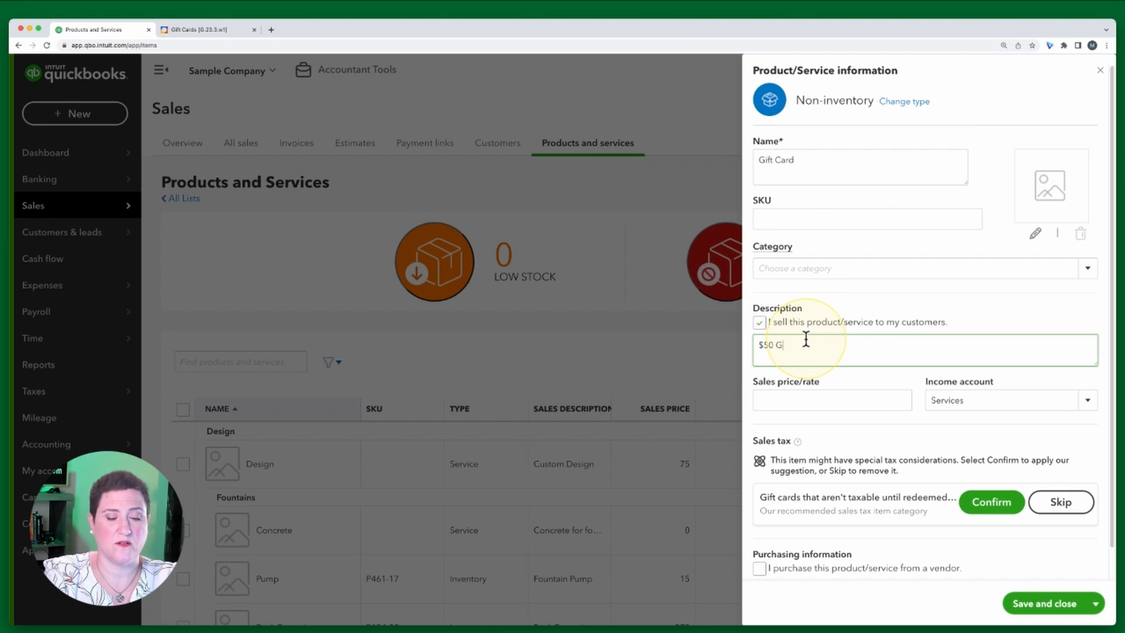
{"action": "type", "text": "ift Ca"}
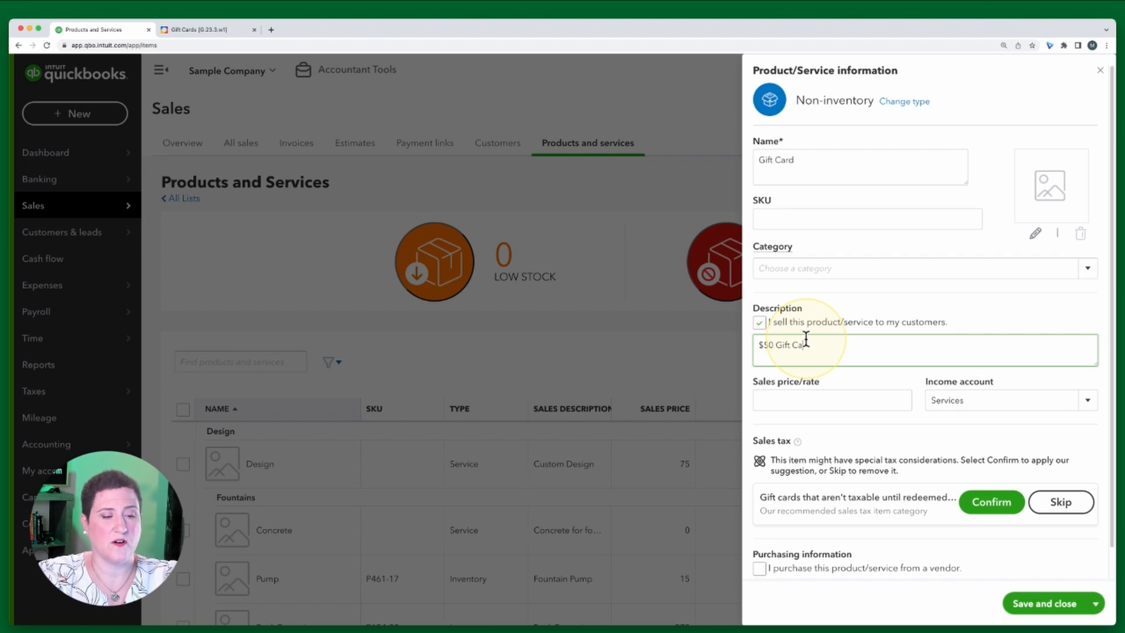
{"action": "type", "text": "rd"}
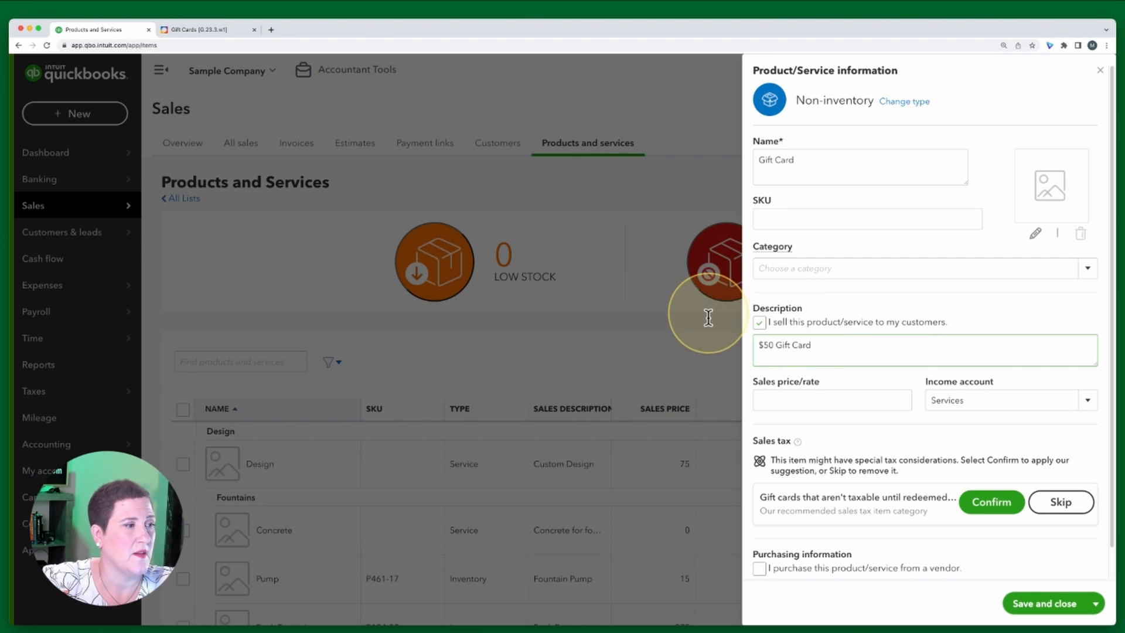
{"action": "left_click", "coordinate": [798, 398]}
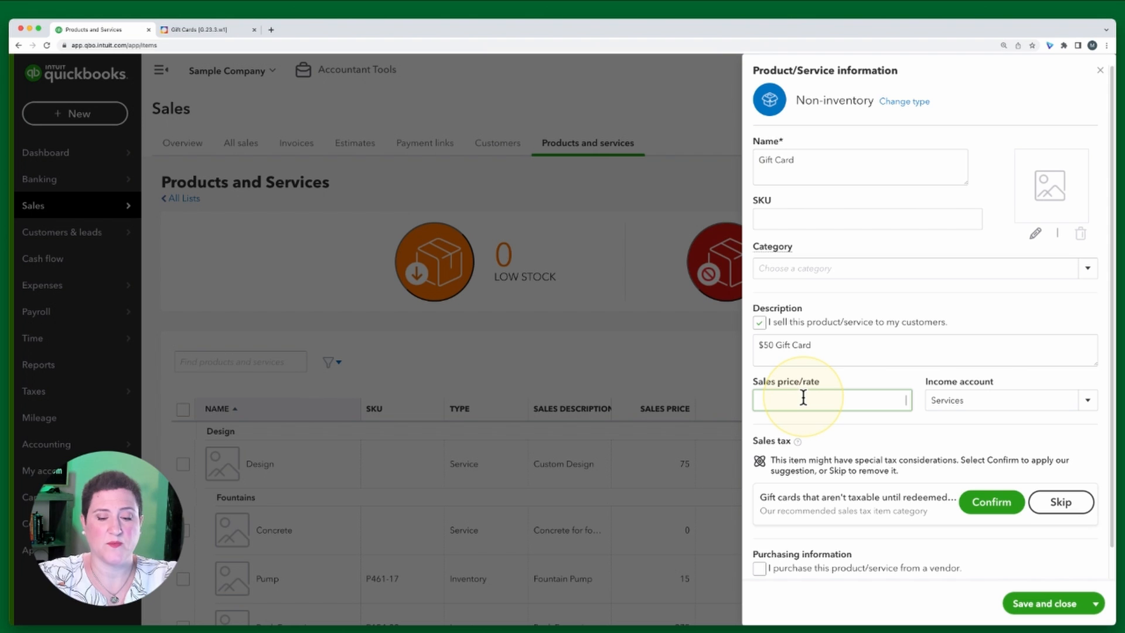
{"action": "key", "text": "Tab"}
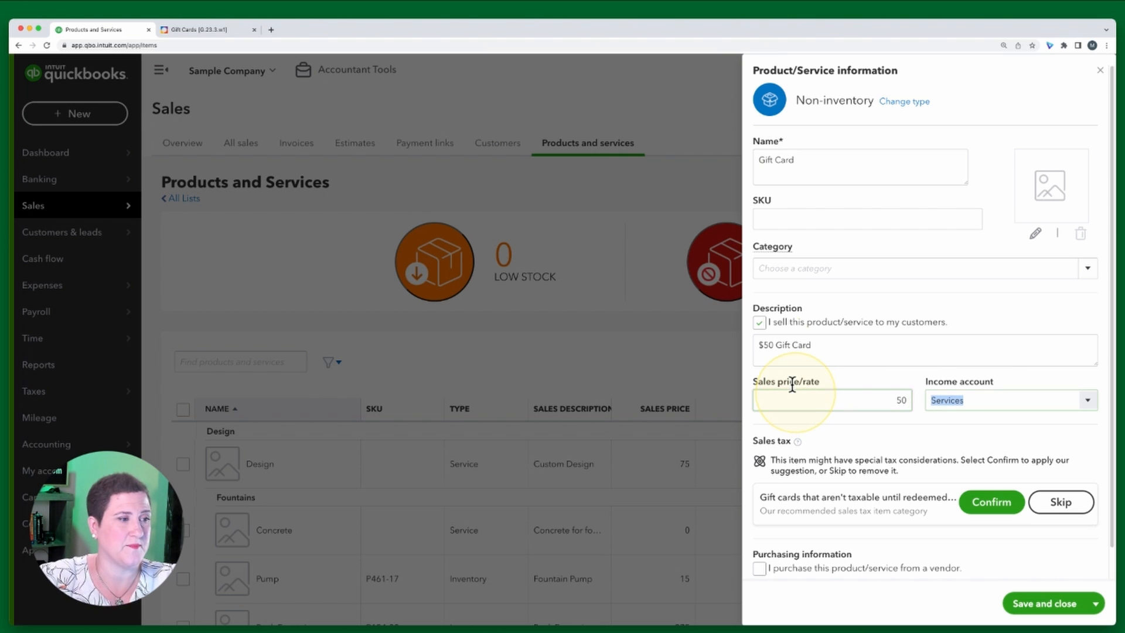
Review the exercise's Step 5 guidance on adding a new income account, then return to QuickBooks
{"action": "left_click", "coordinate": [207, 30]}
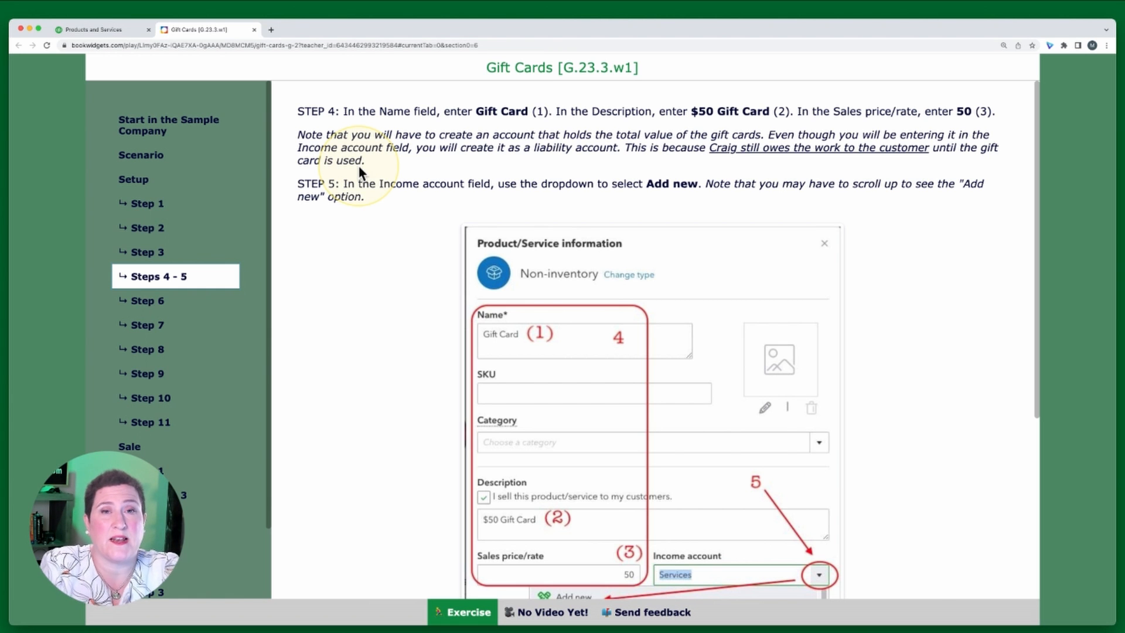
{"action": "scroll", "coordinate": [359, 167], "scroll_direction": "down", "scroll_amount": 5}
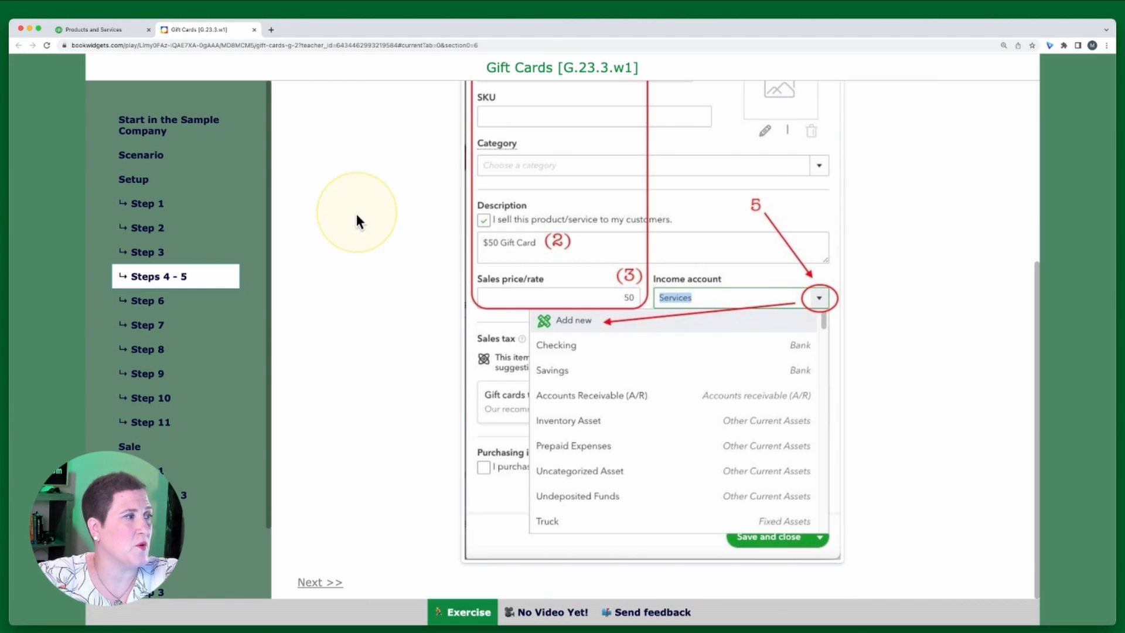
{"action": "scroll", "coordinate": [356, 217], "scroll_direction": "up", "scroll_amount": 5}
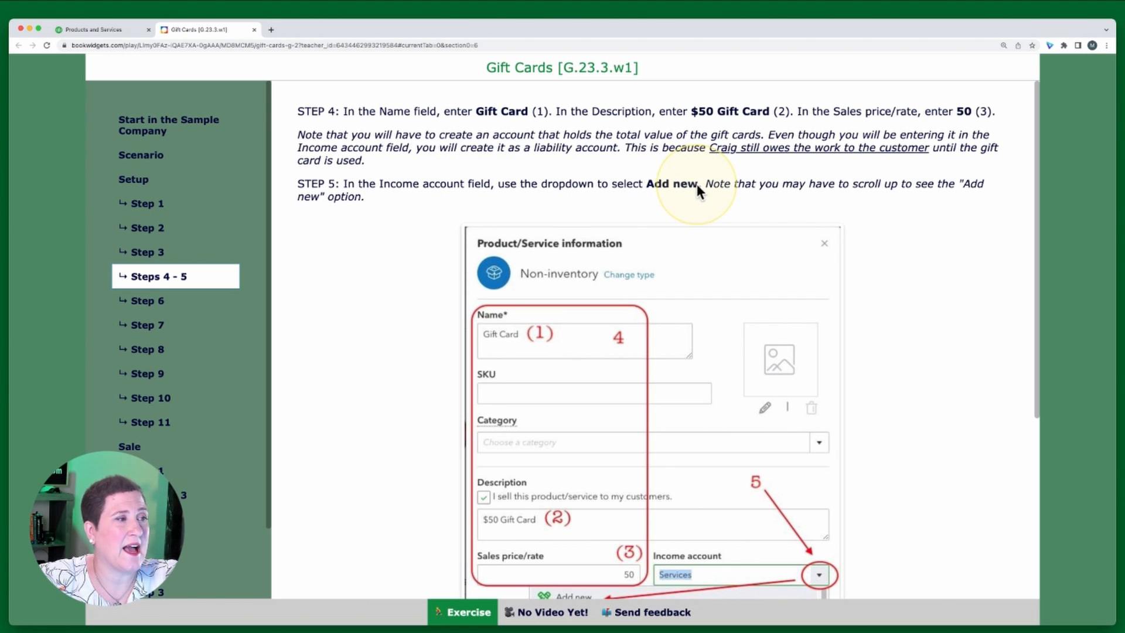
{"action": "left_click", "coordinate": [85, 29]}
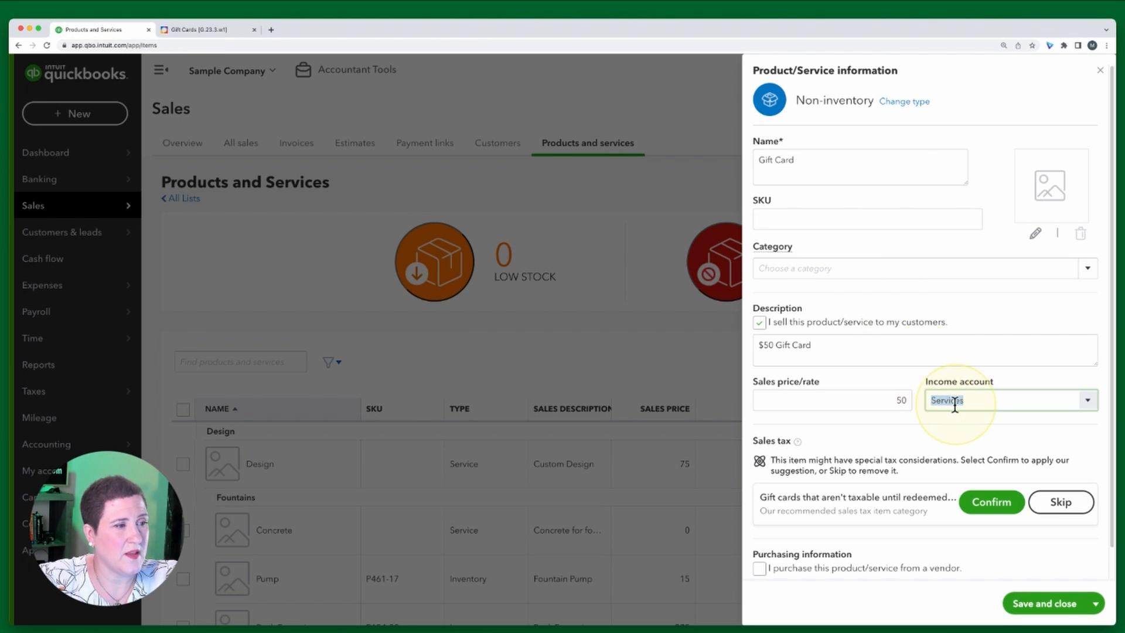
Start adding a new account from the item's Income account list
{"action": "left_click", "coordinate": [1088, 403]}
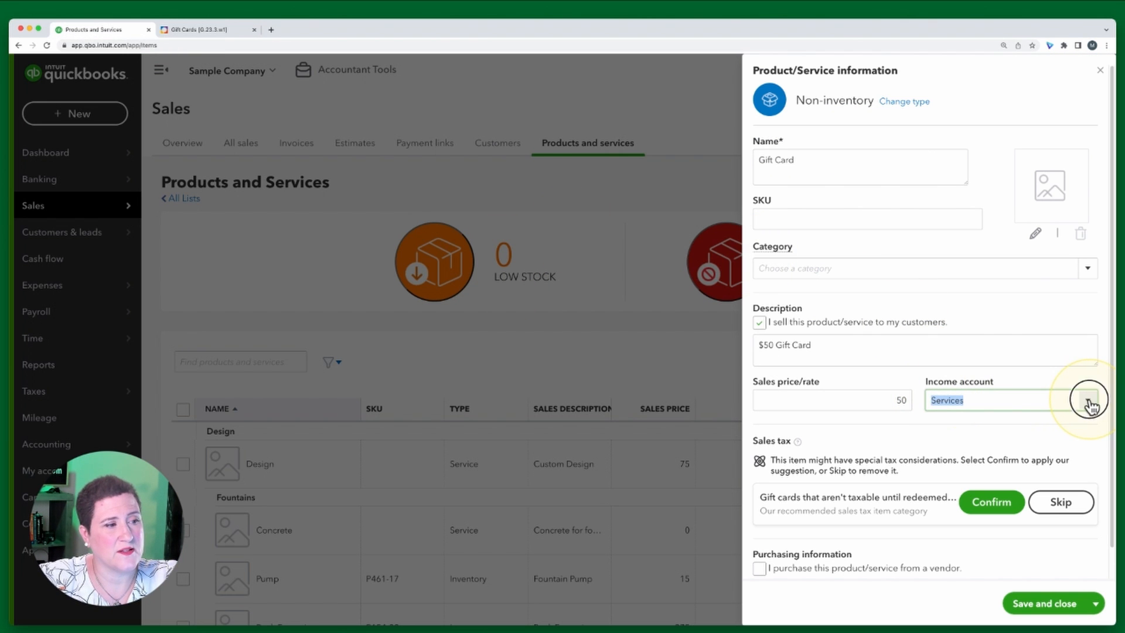
{"action": "scroll", "coordinate": [986, 331], "scroll_direction": "down", "scroll_amount": 3}
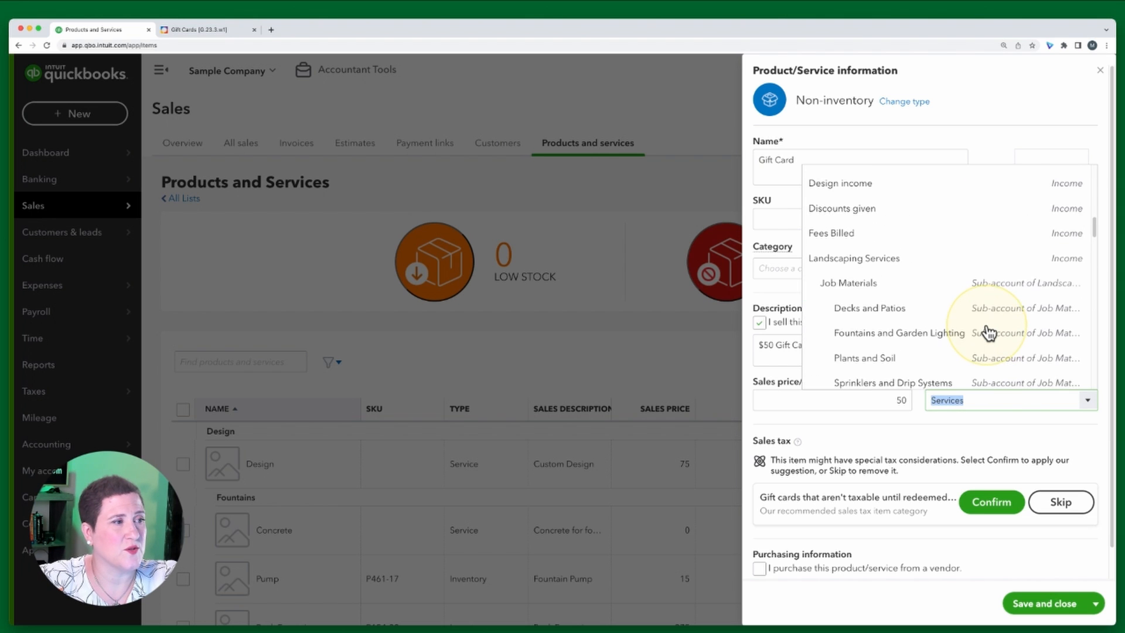
{"action": "scroll", "coordinate": [988, 333], "scroll_direction": "up", "scroll_amount": 10}
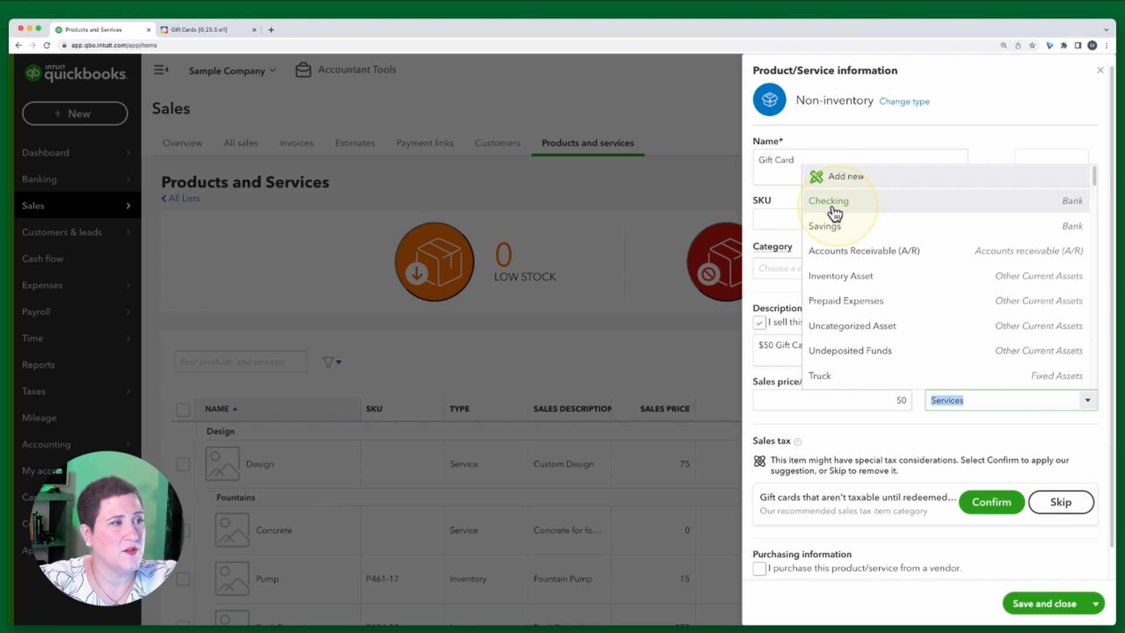
{"action": "left_click", "coordinate": [850, 177]}
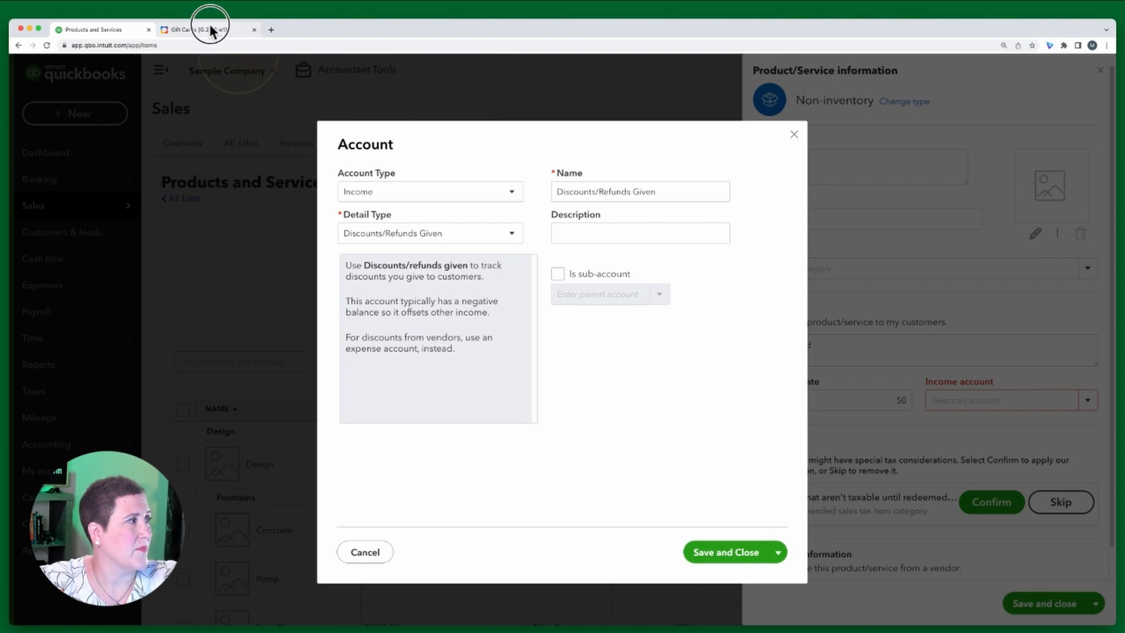
Open the exercise's Step 6 instructions for the new account, then return to QuickBooks
{"action": "left_click", "coordinate": [197, 29]}
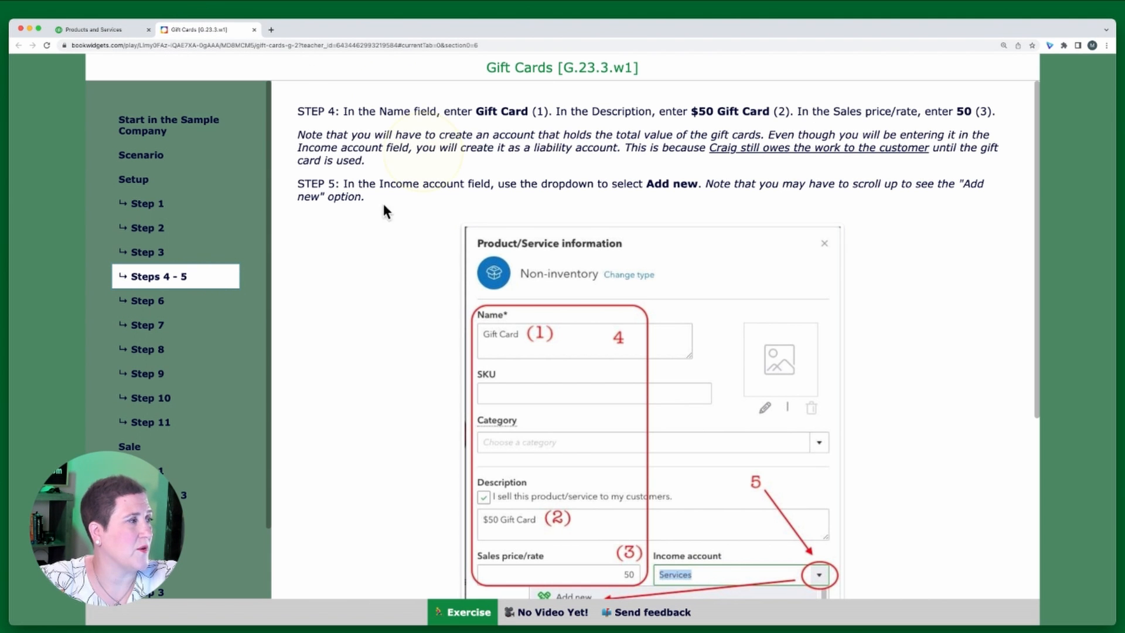
{"action": "left_click", "coordinate": [147, 305]}
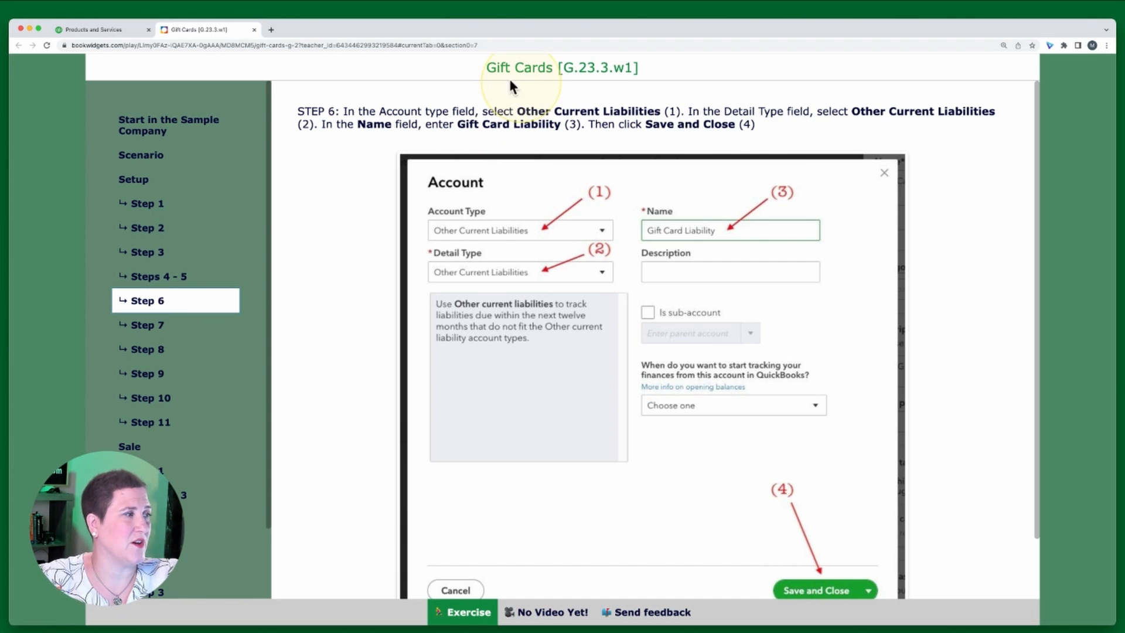
{"action": "left_click", "coordinate": [130, 30]}
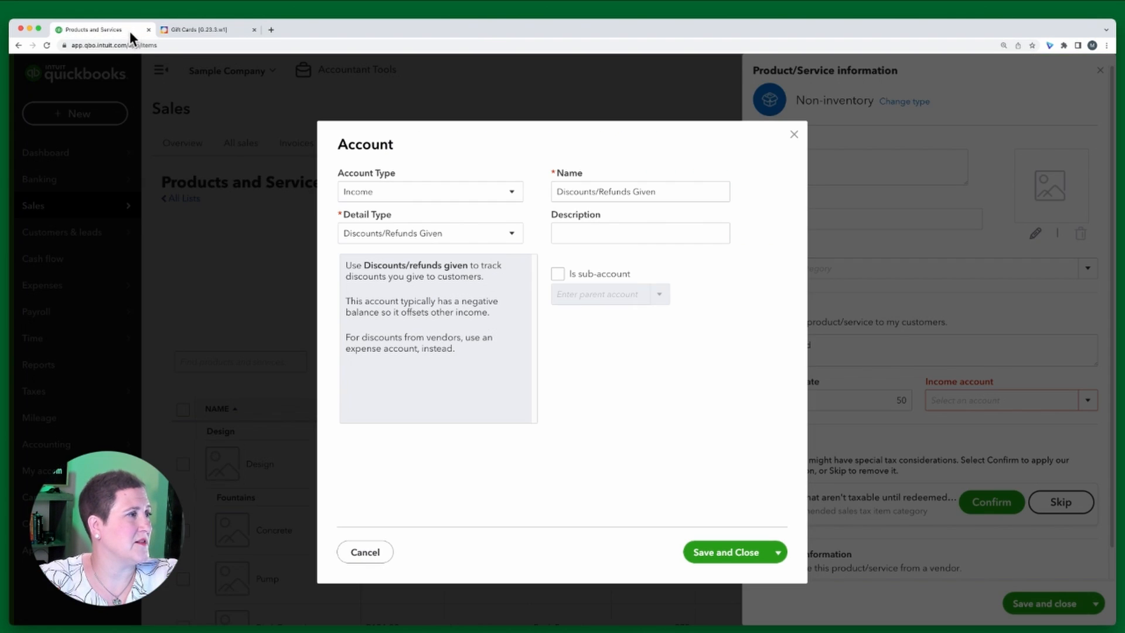
Set the new account's Account Type and Detail Type both to Other Current Liabilities
{"action": "left_click", "coordinate": [389, 193]}
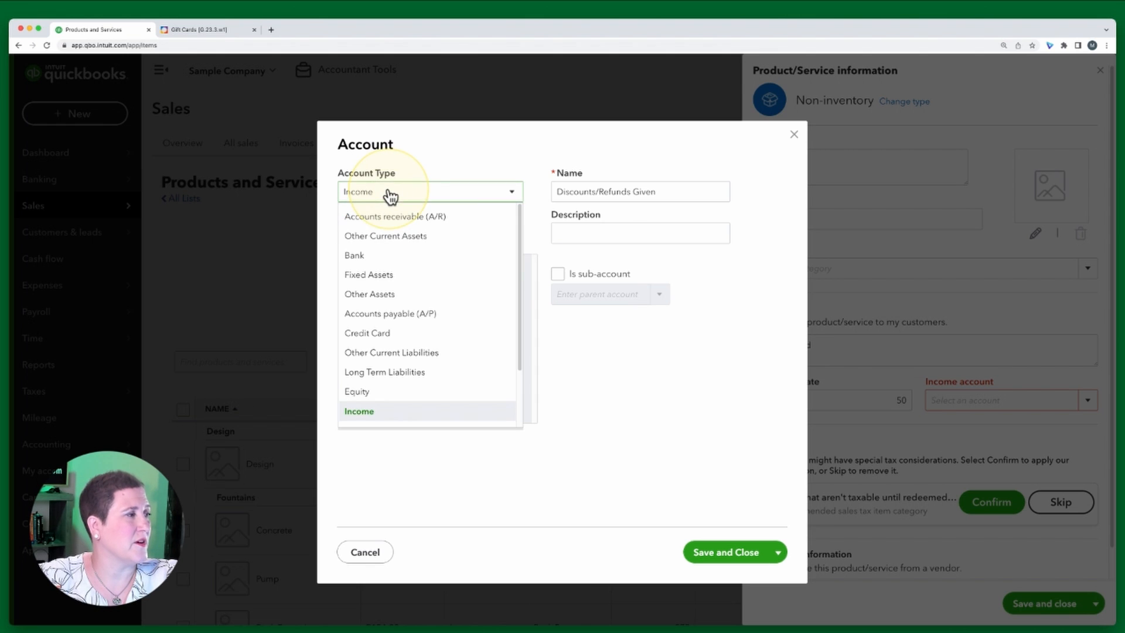
{"action": "left_click", "coordinate": [414, 354]}
{"action": "left_click", "coordinate": [403, 240]}
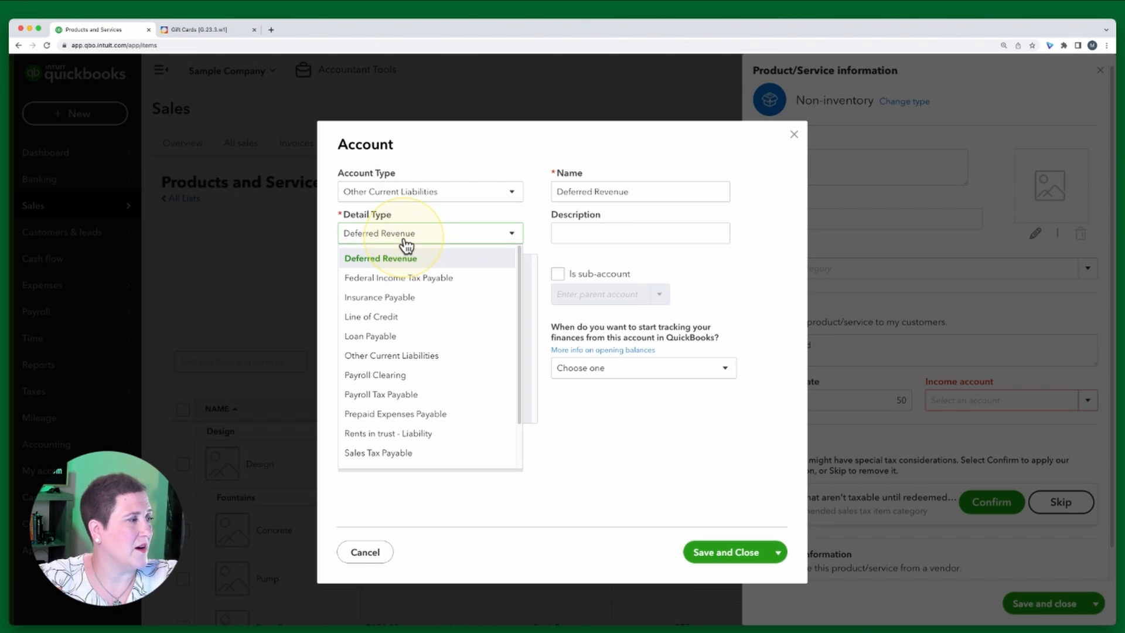
{"action": "left_click", "coordinate": [410, 357]}
Name the account Gift Card Liability, check it against the exercise, and save the account
{"action": "triple_click", "coordinate": [665, 193]}
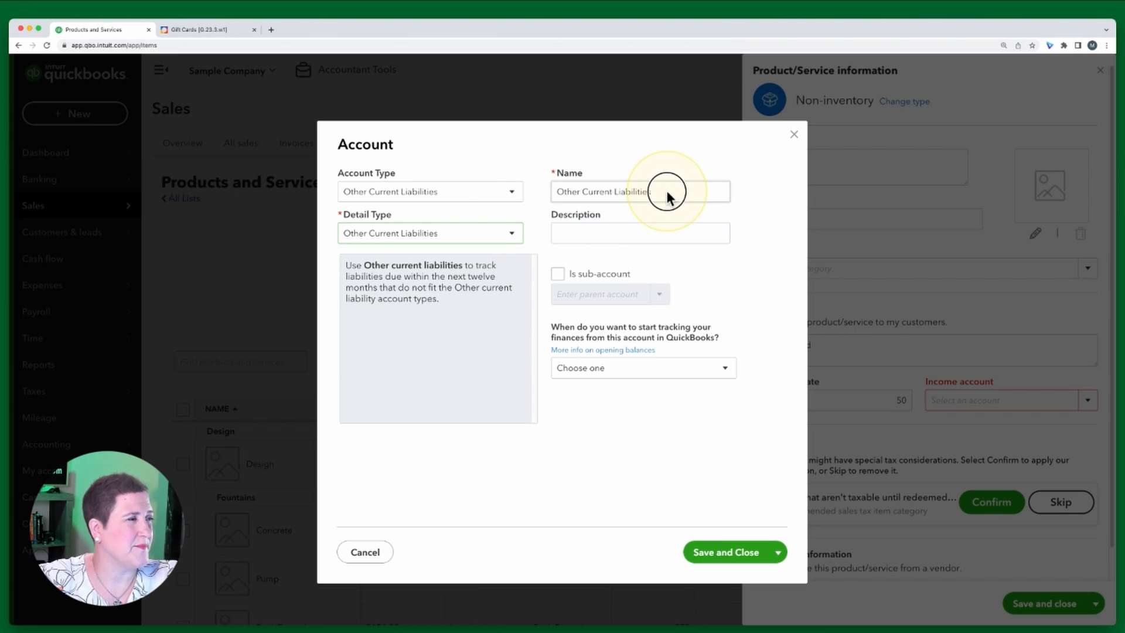
{"action": "type", "text": "G"}
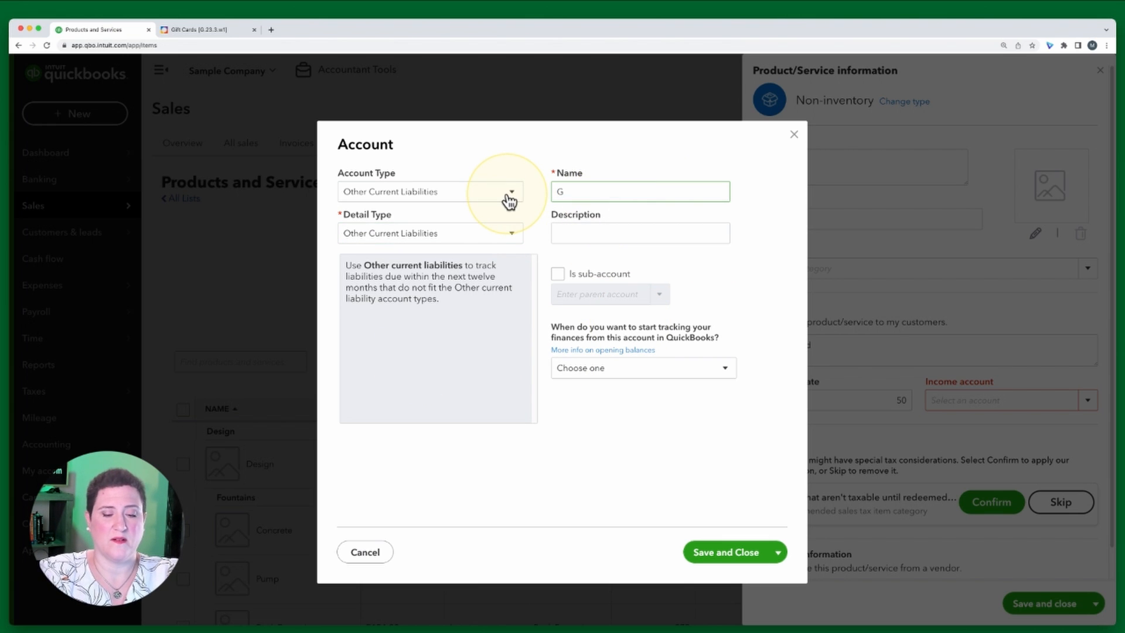
{"action": "type", "text": "ift CAr"}
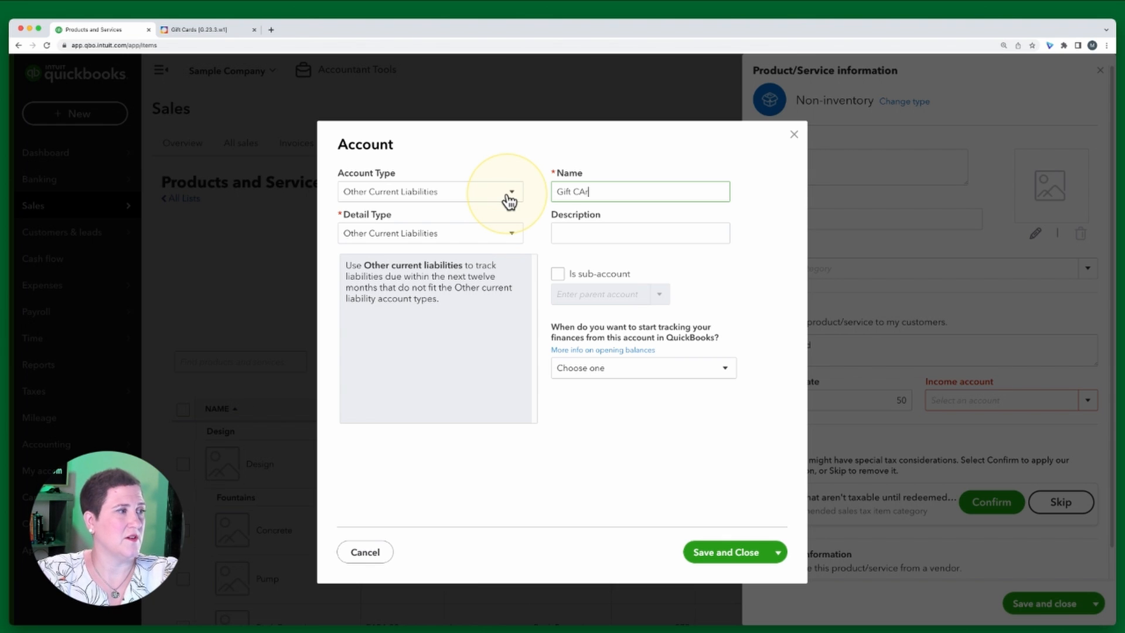
{"action": "type", "text": "d Liability"}
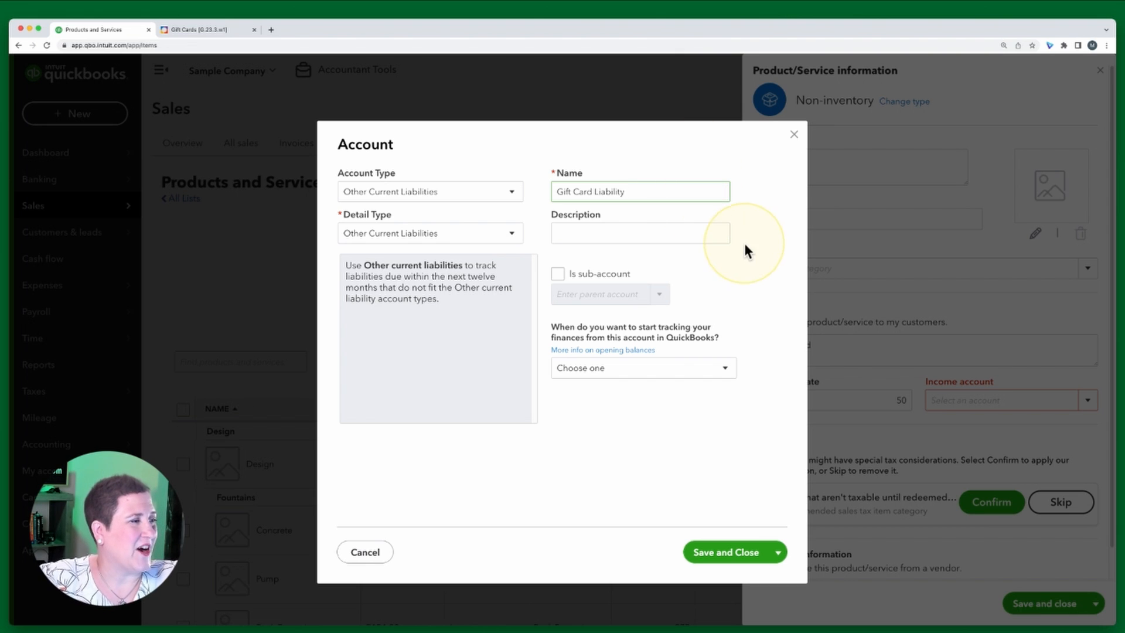
{"action": "left_click", "coordinate": [209, 30]}
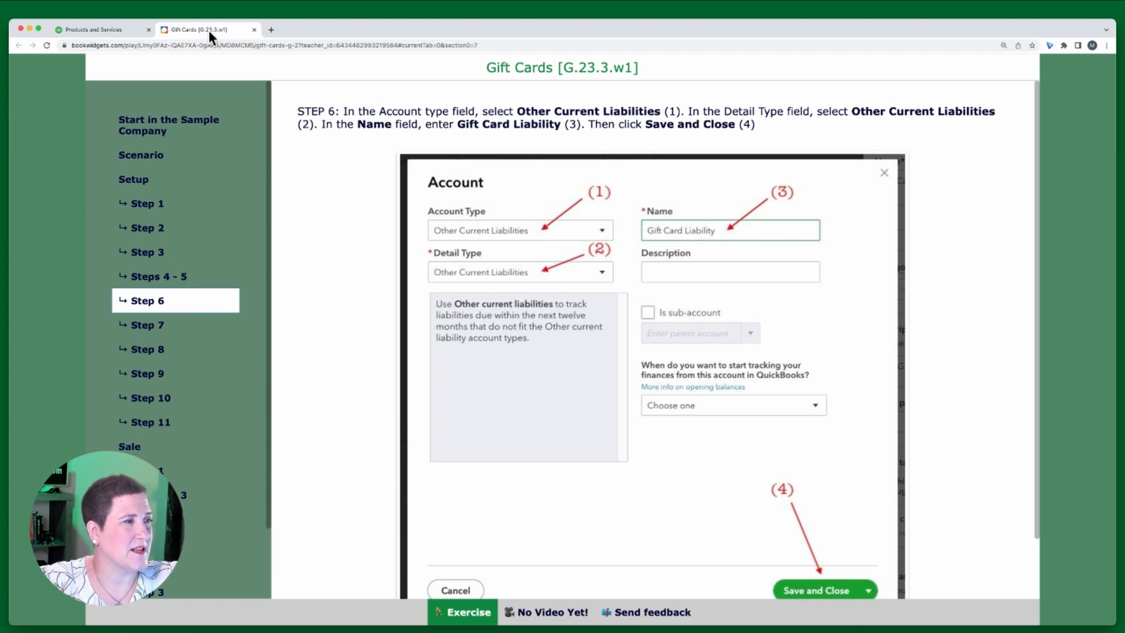
{"action": "left_click", "coordinate": [98, 33]}
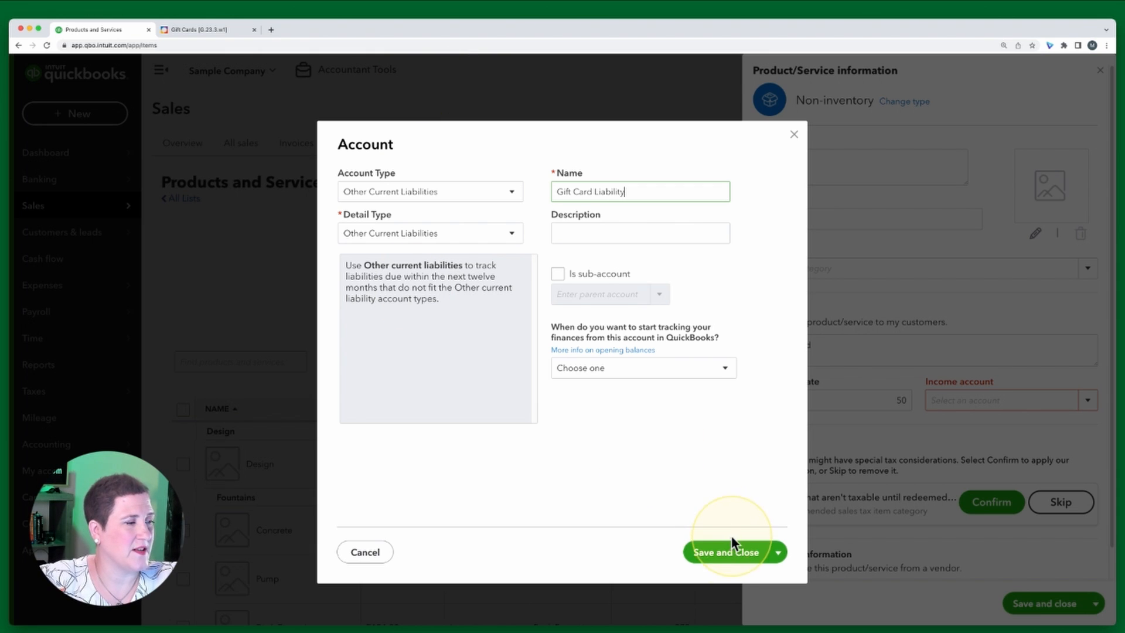
{"action": "left_click", "coordinate": [727, 554]}
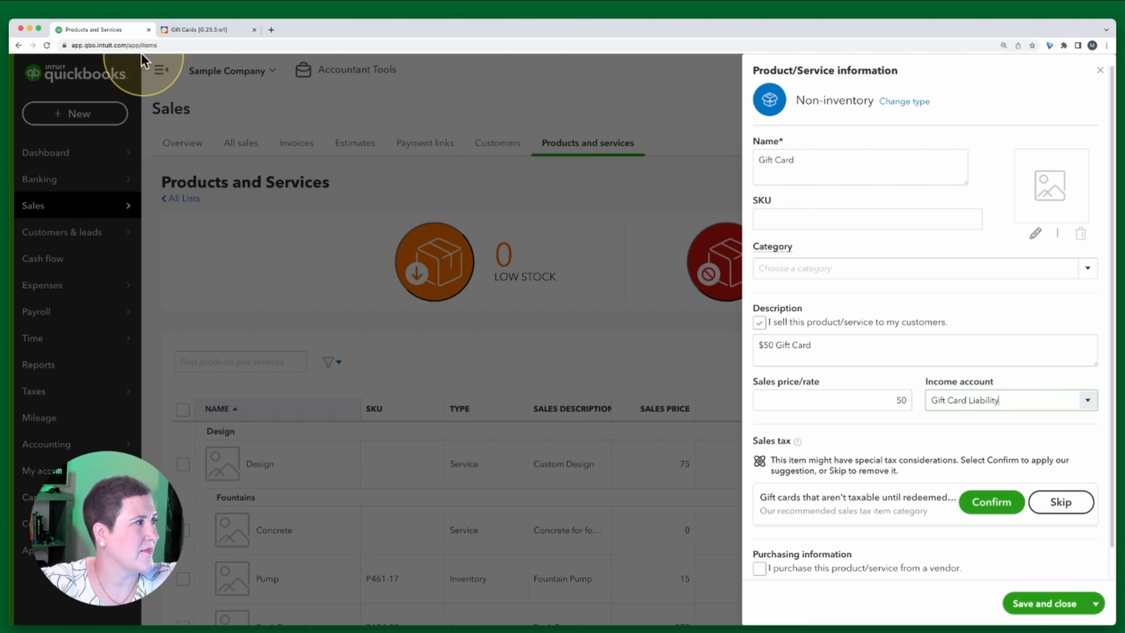
Open the exercise's Step 7 instructions on the sales tax suggestion, then return to QuickBooks
{"action": "left_click", "coordinate": [198, 29]}
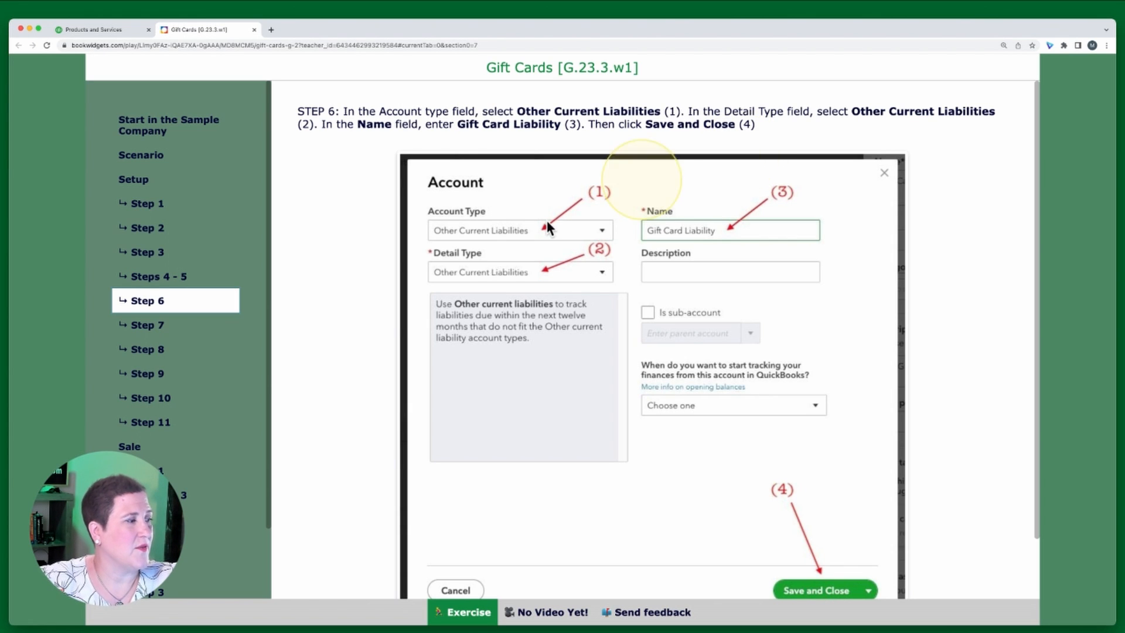
{"action": "left_click", "coordinate": [159, 330]}
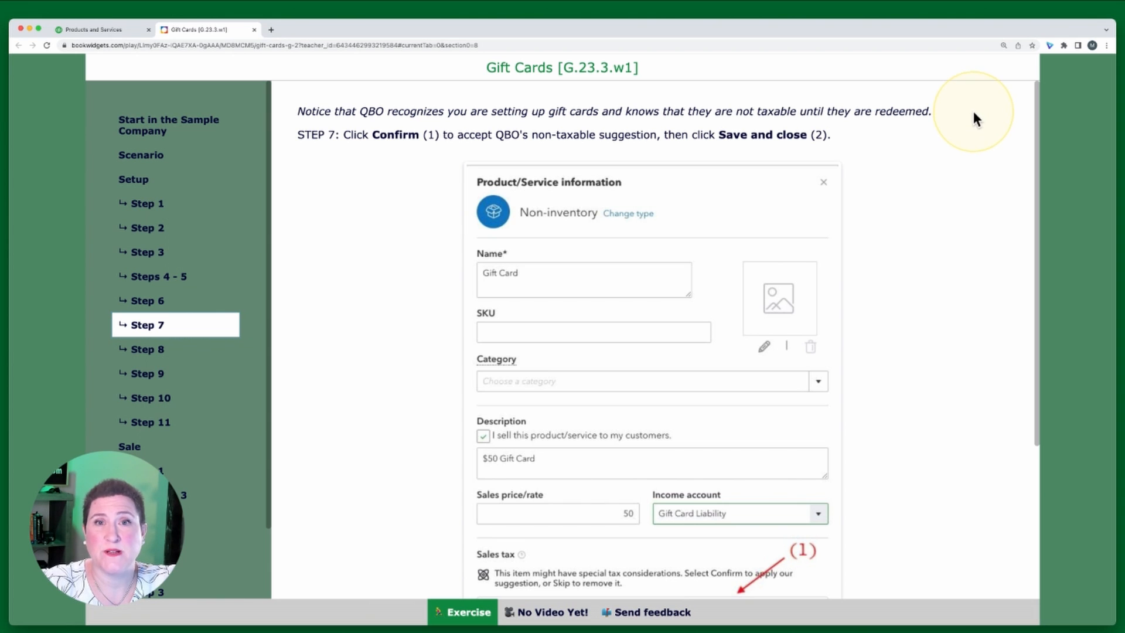
{"action": "left_click", "coordinate": [94, 29]}
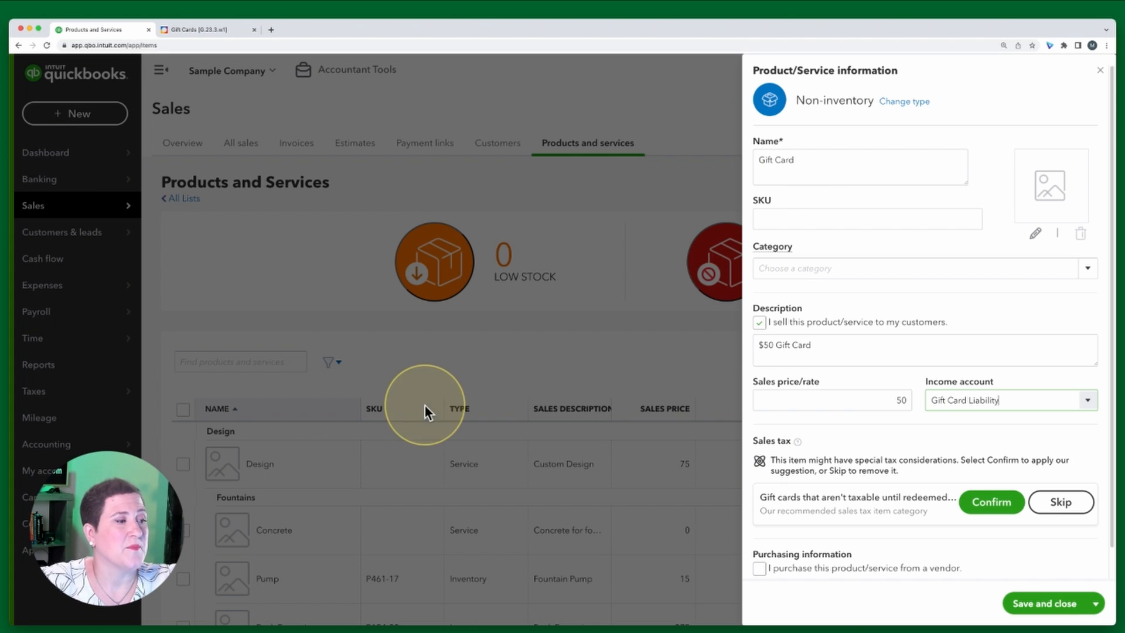
{"action": "mouse_move", "coordinate": [785, 440]}
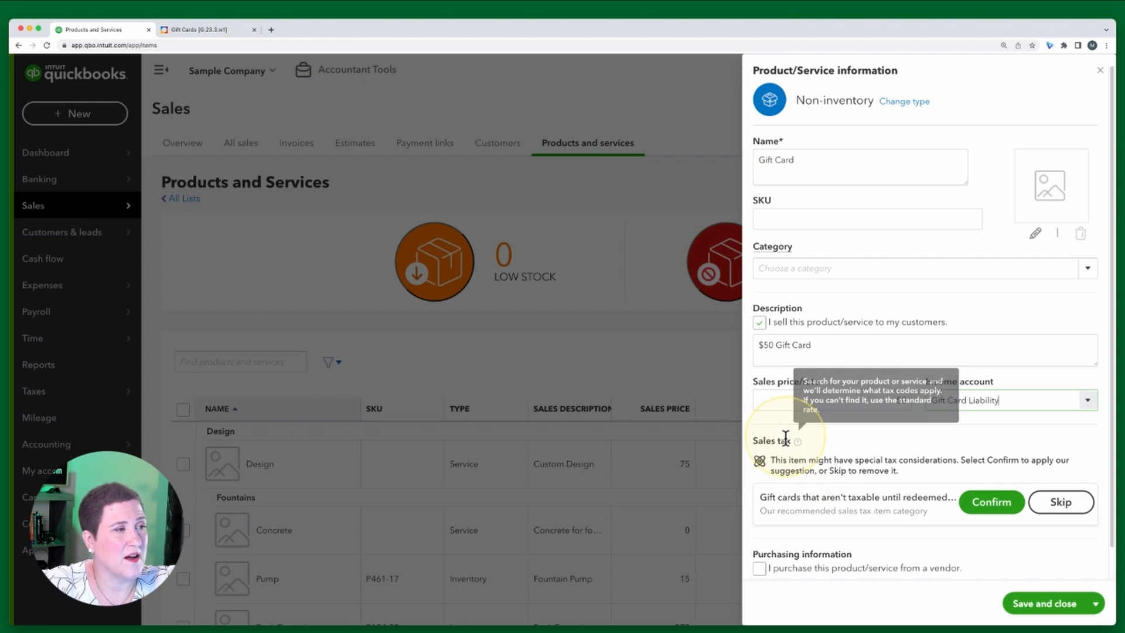
Accept the suggested gift-card sales tax category, compare with the exercise's Step 7, and save the Gift Card item
{"action": "scroll", "coordinate": [828, 477], "scroll_direction": "down", "scroll_amount": 1}
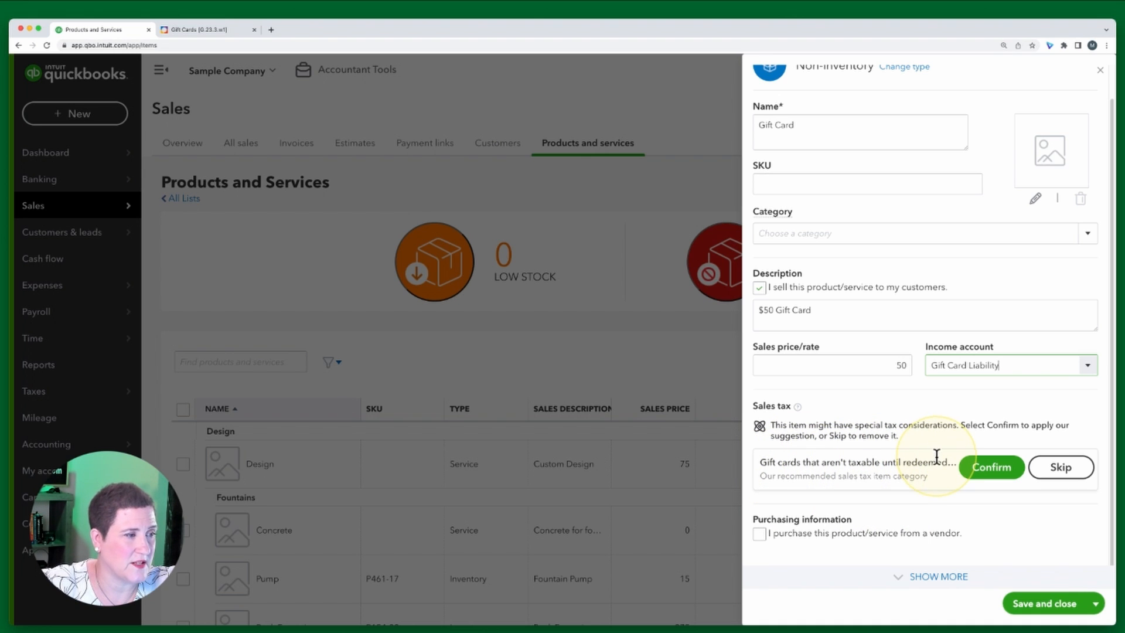
{"action": "left_click", "coordinate": [993, 467]}
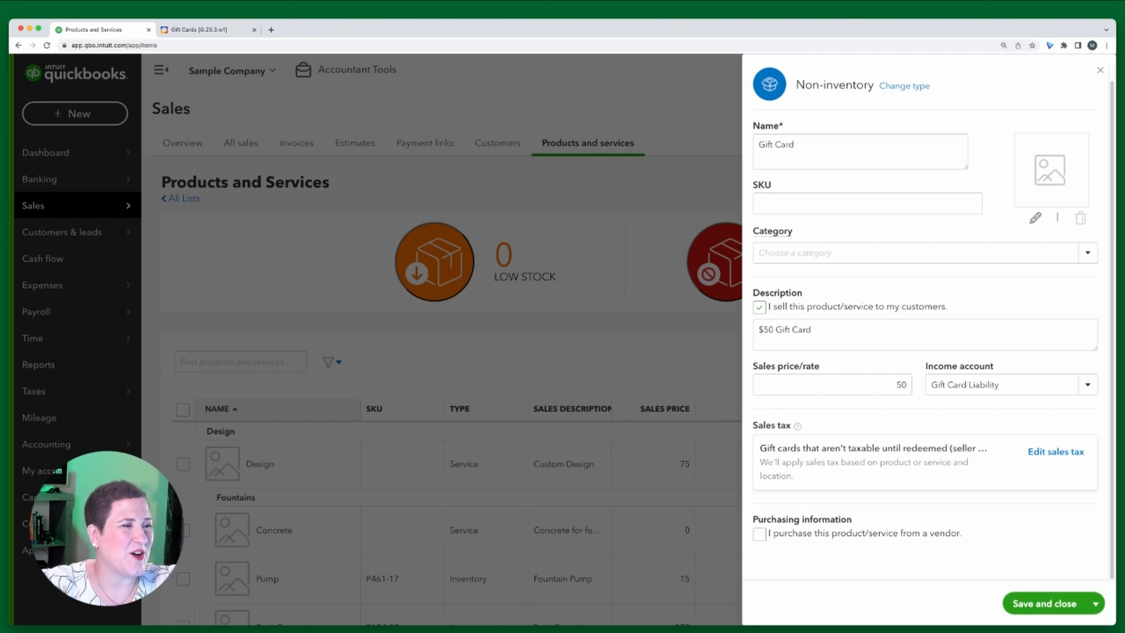
{"action": "left_click", "coordinate": [218, 29]}
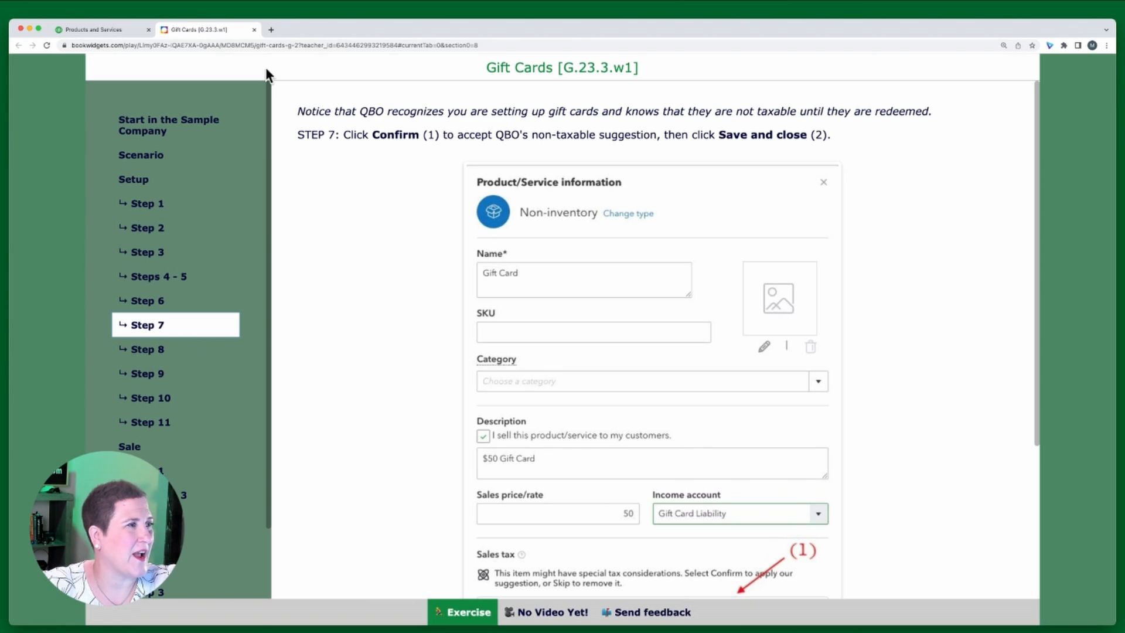
{"action": "left_click", "coordinate": [108, 30]}
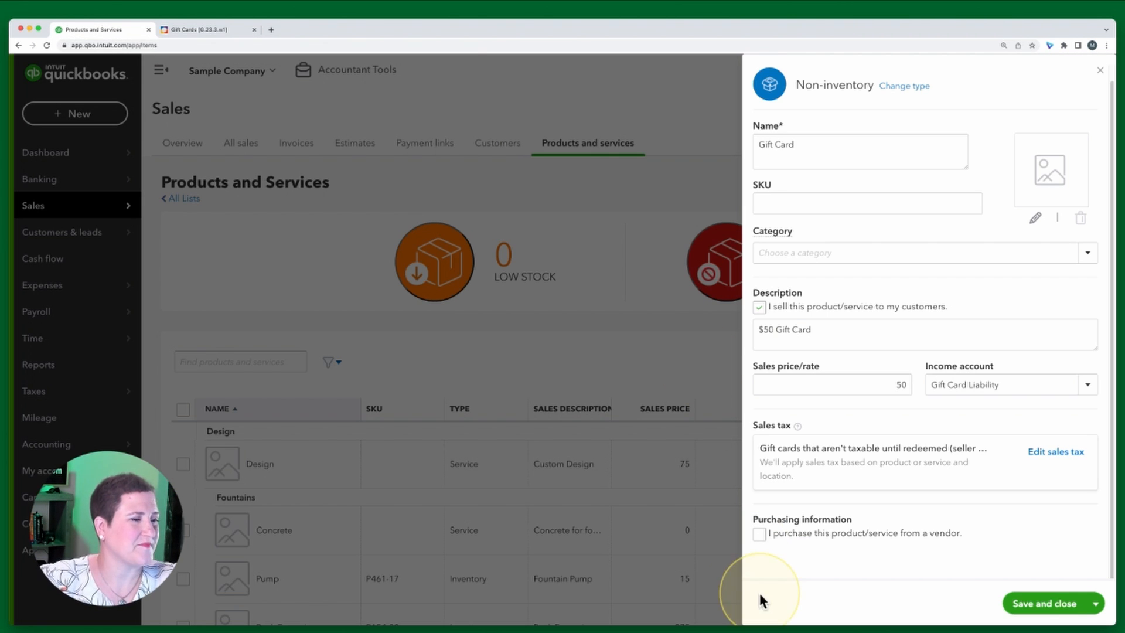
{"action": "left_click", "coordinate": [1044, 603]}
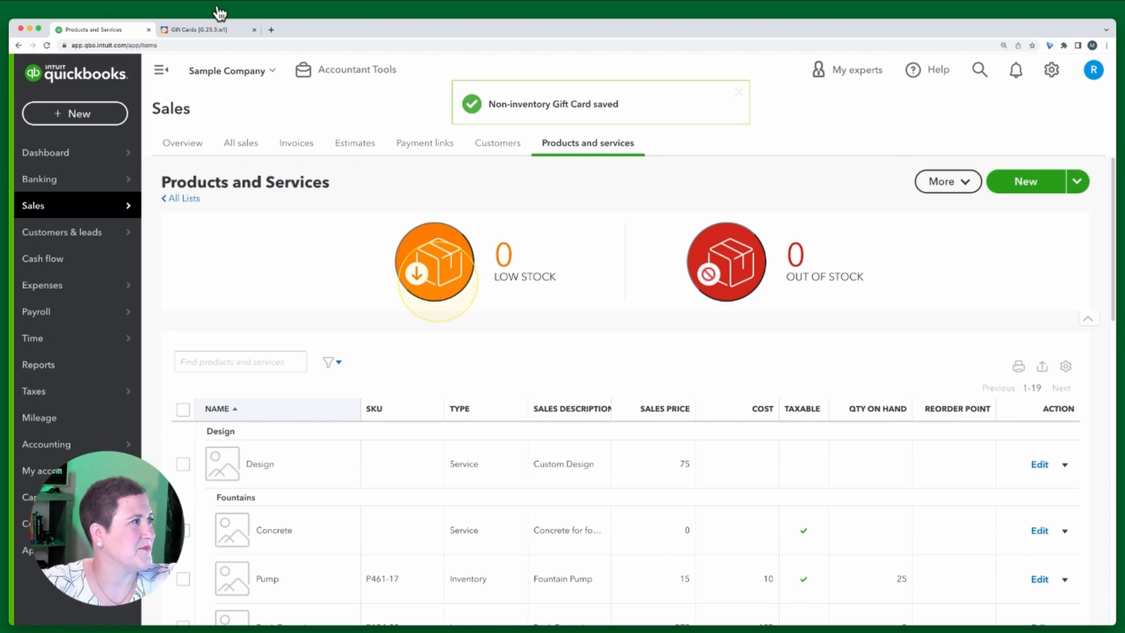
Open the exercise's Step 8 instructions, then open the Gift Card item in the products list for editing
{"action": "left_click", "coordinate": [201, 30]}
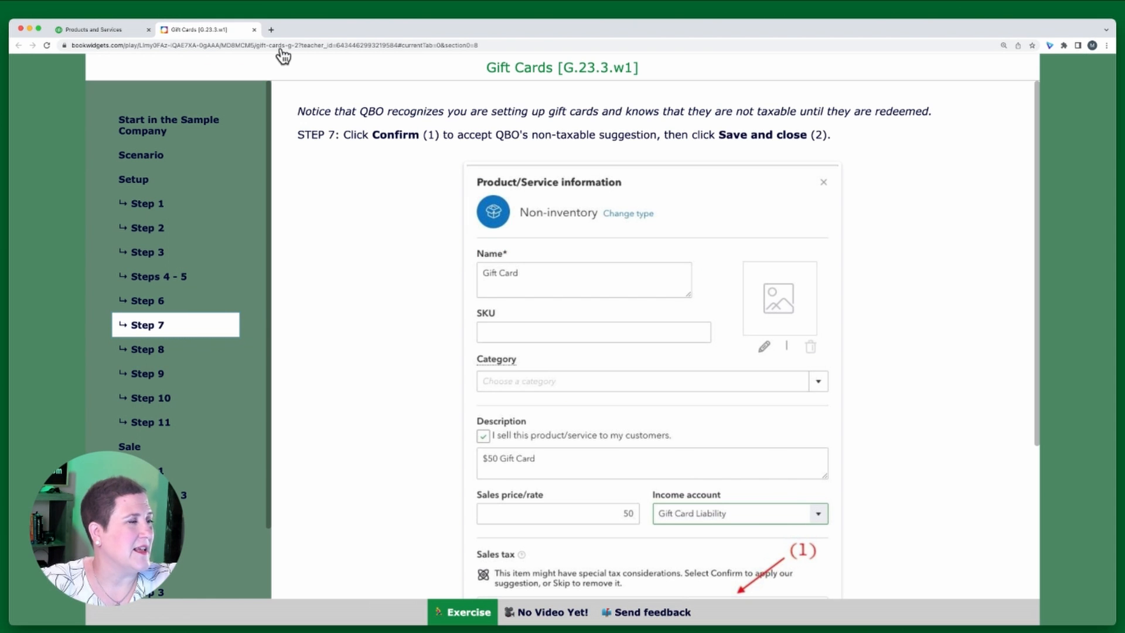
{"action": "left_click", "coordinate": [160, 353]}
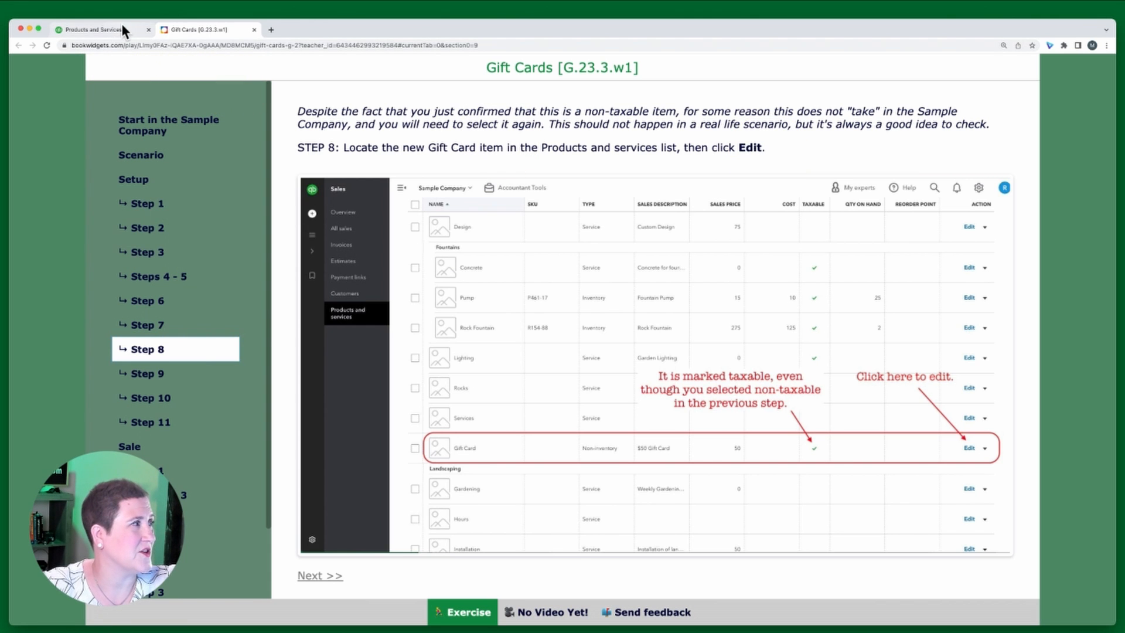
{"action": "left_click", "coordinate": [100, 28]}
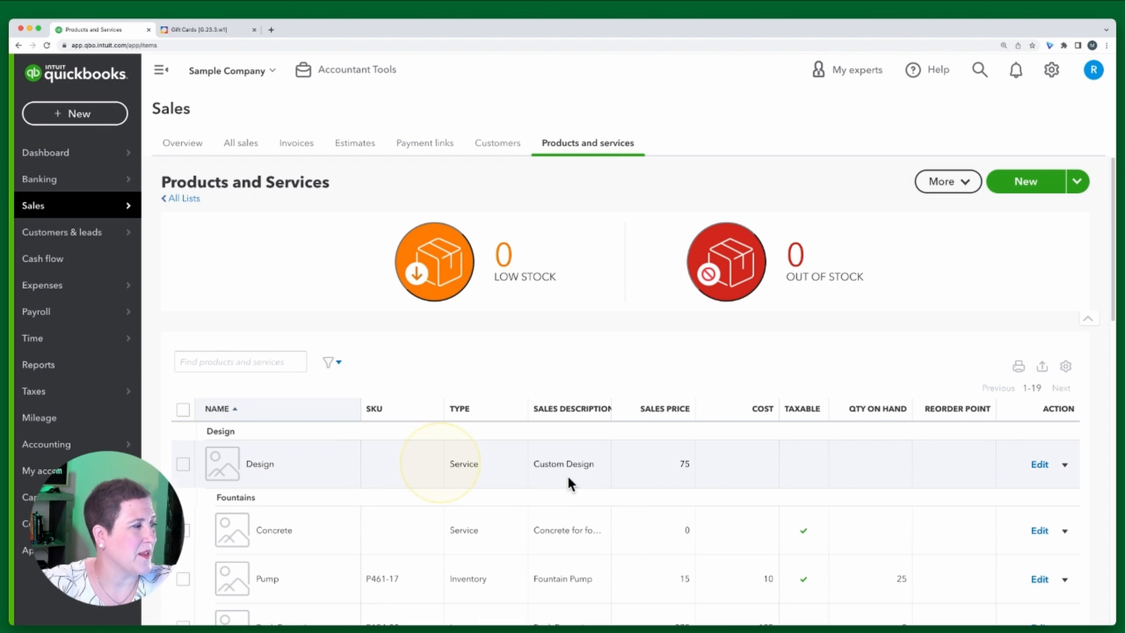
{"action": "scroll", "coordinate": [578, 463], "scroll_direction": "down", "scroll_amount": 6}
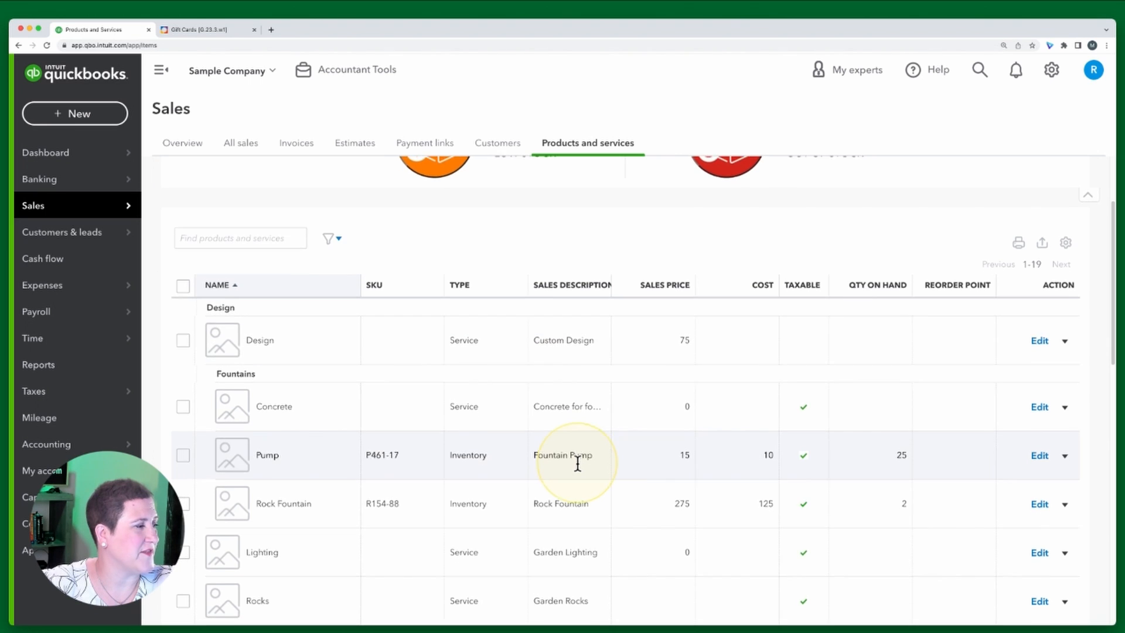
{"action": "scroll", "coordinate": [576, 457], "scroll_direction": "down", "scroll_amount": 2}
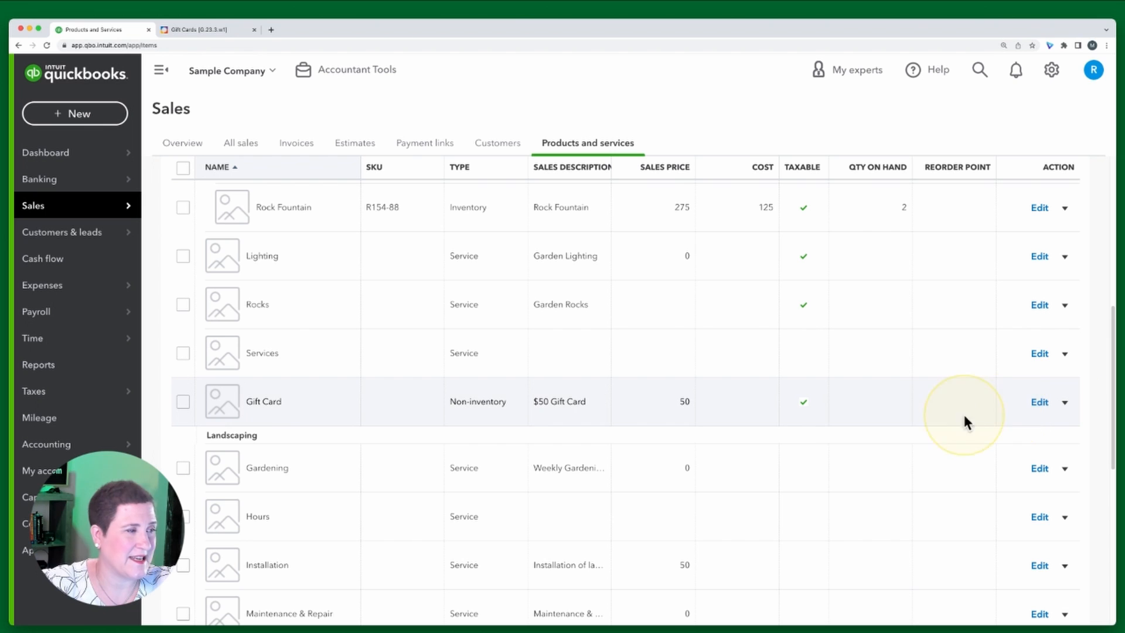
{"action": "left_click", "coordinate": [1039, 403]}
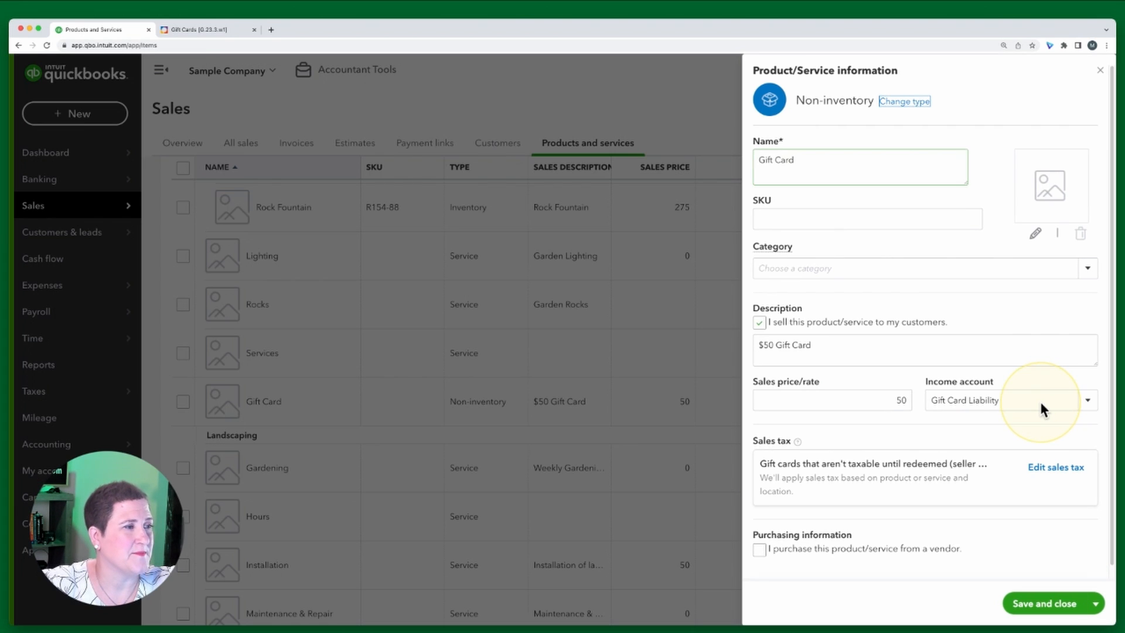
Read the exercise's Step 9 instructions, then open the Gift Card item's sales tax settings for editing
{"action": "left_click", "coordinate": [209, 29]}
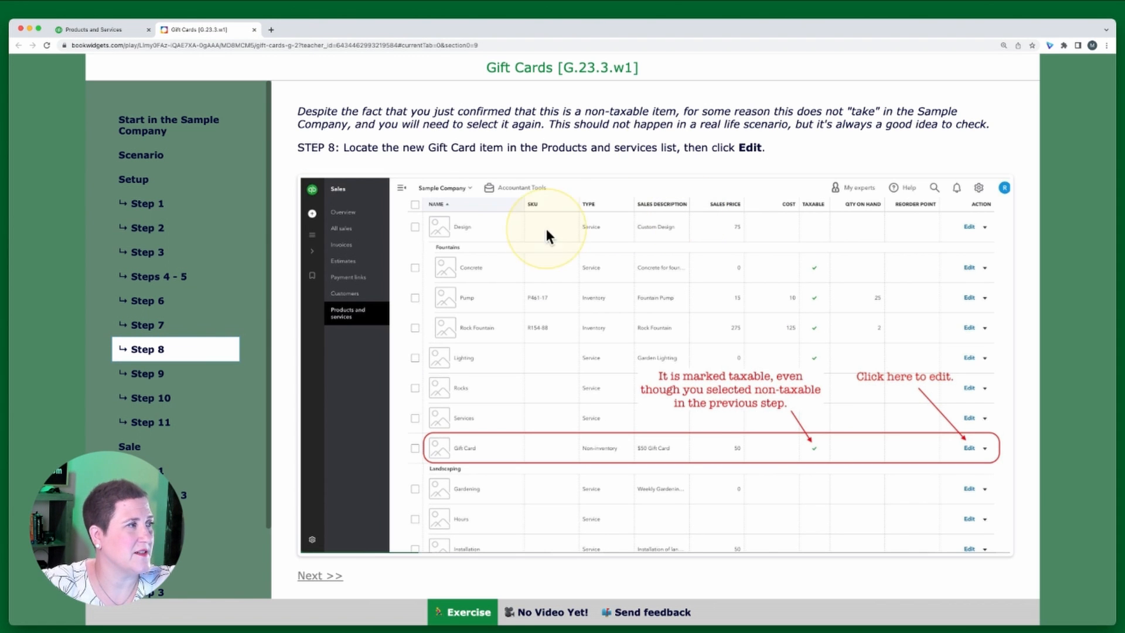
{"action": "left_click", "coordinate": [130, 378]}
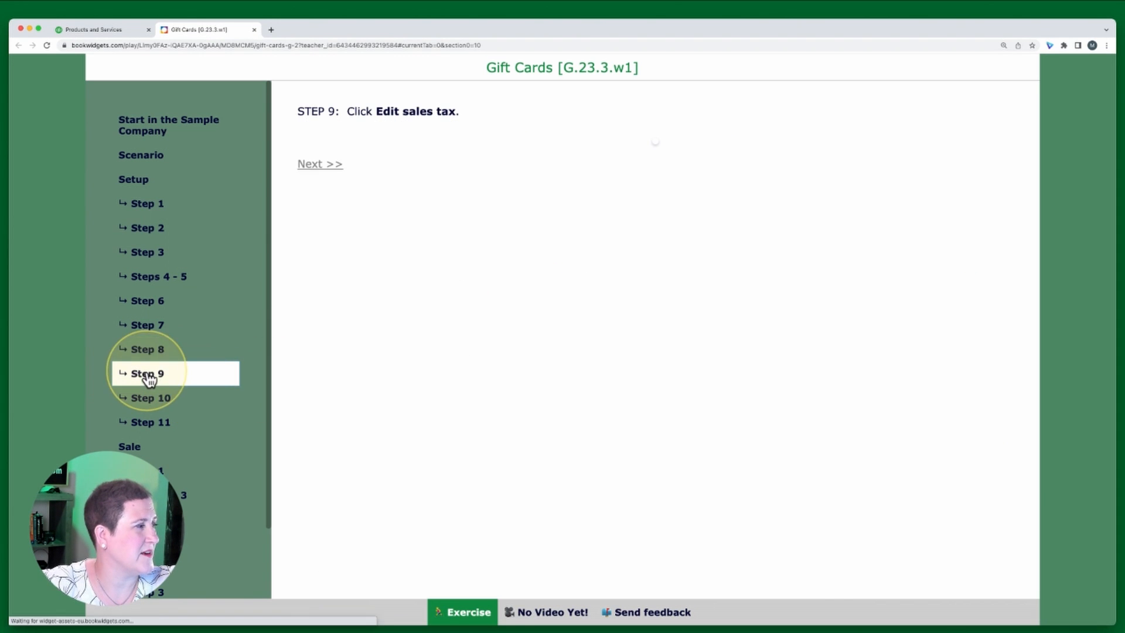
{"action": "scroll", "coordinate": [657, 334], "scroll_direction": "down", "scroll_amount": 1}
{"action": "scroll", "coordinate": [410, 186], "scroll_direction": "down", "scroll_amount": 2}
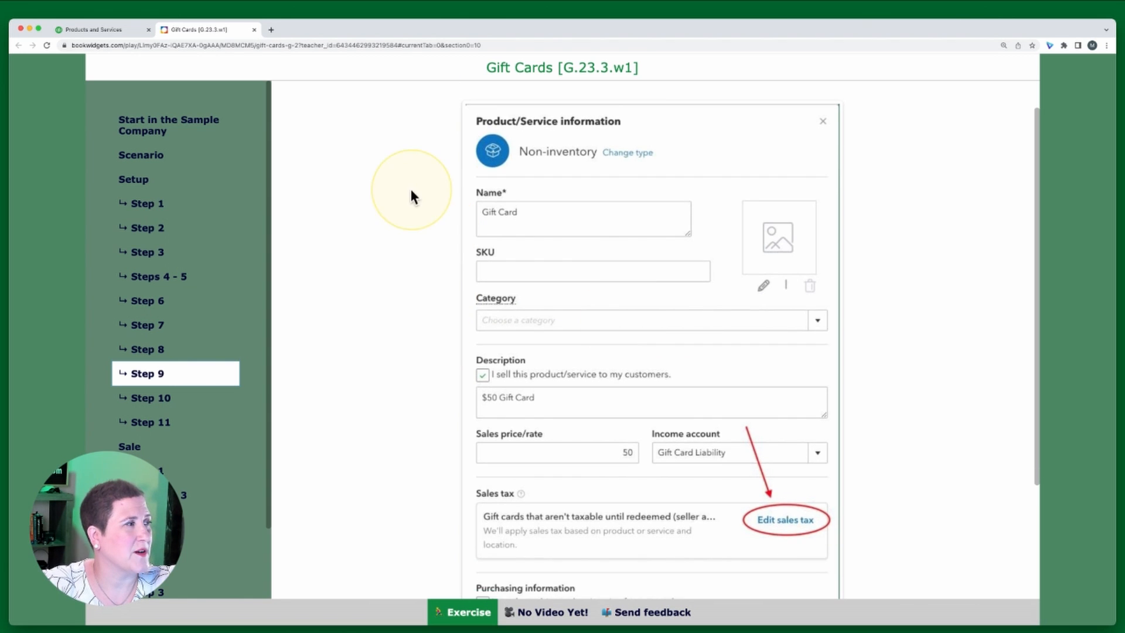
{"action": "scroll", "coordinate": [448, 242], "scroll_direction": "up", "scroll_amount": 3}
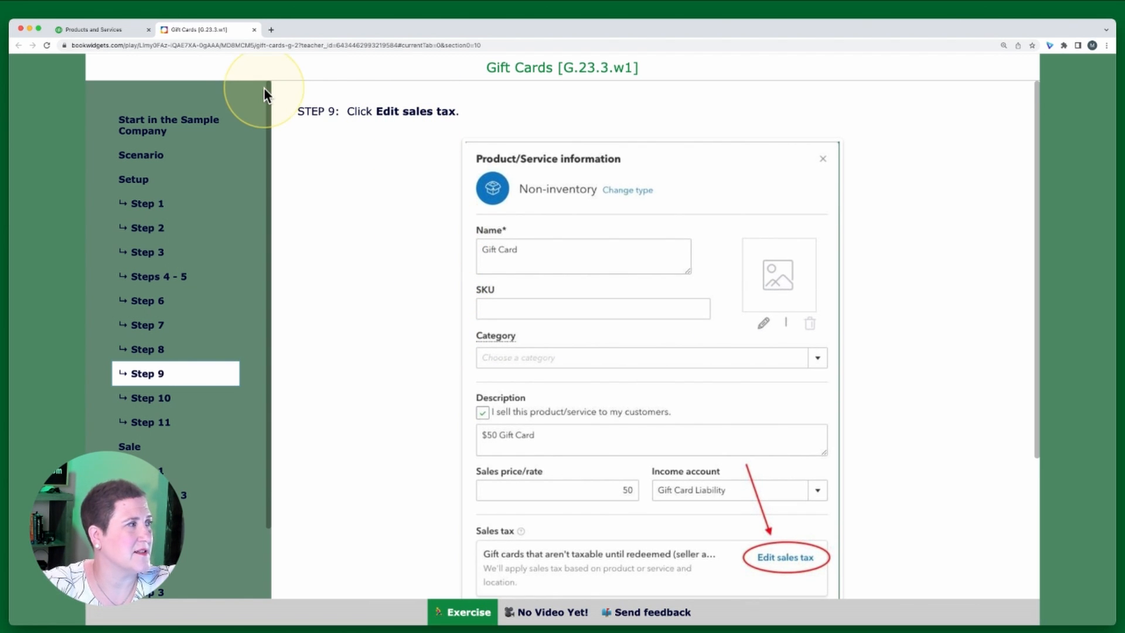
{"action": "left_click", "coordinate": [94, 31]}
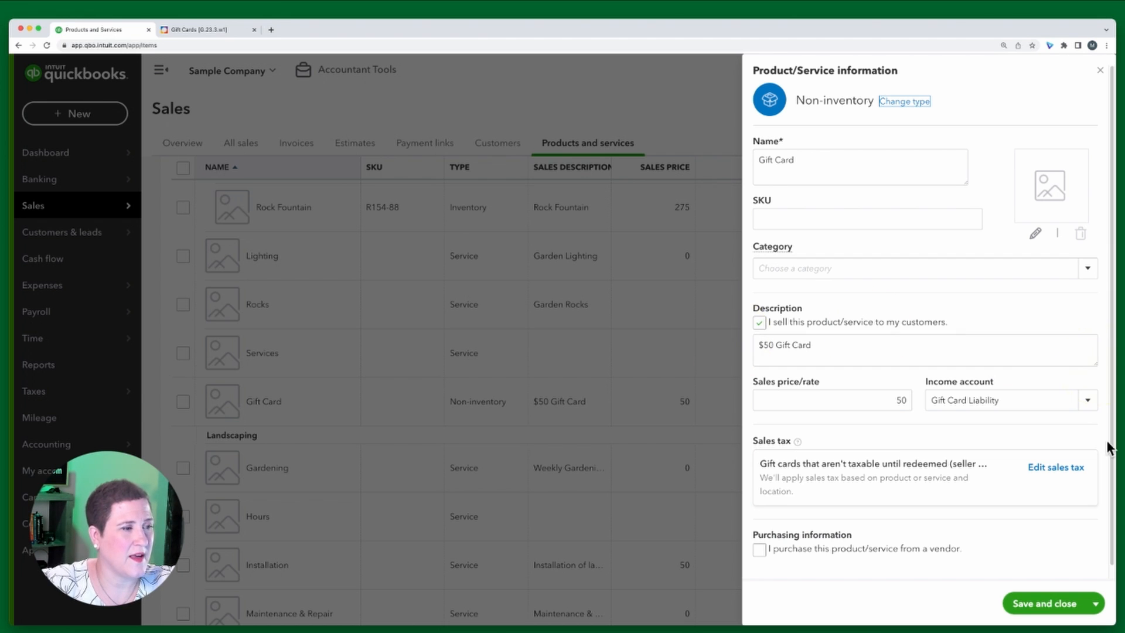
{"action": "left_click", "coordinate": [1054, 467]}
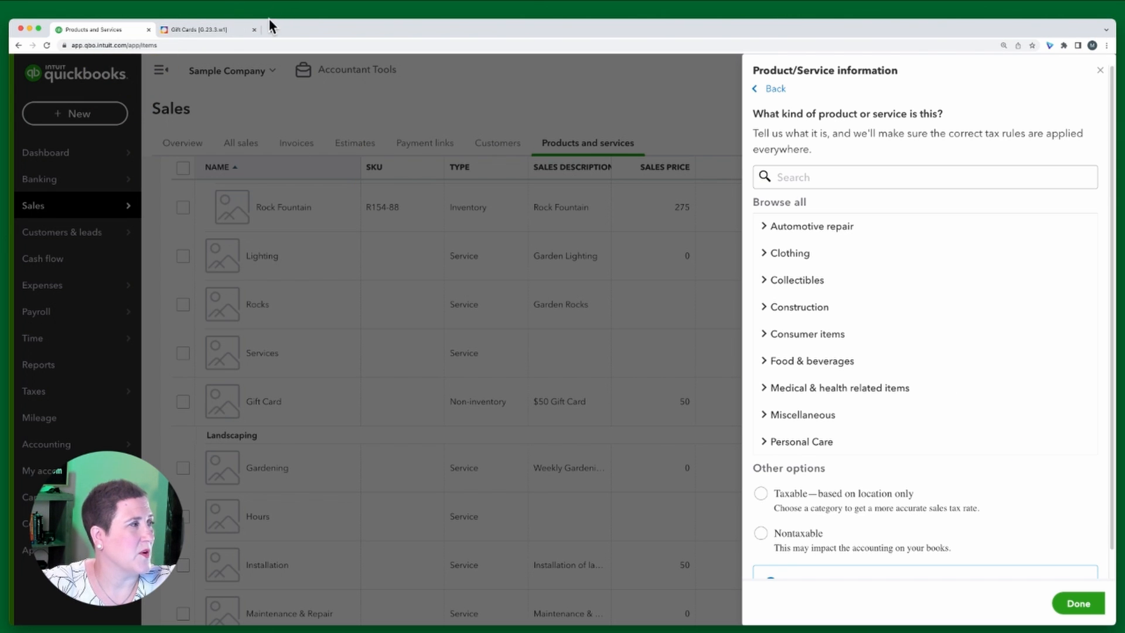
Following the exercise's Step 10, set the Gift Card item's sales tax to Nontaxable and finish
{"action": "left_click", "coordinate": [221, 30]}
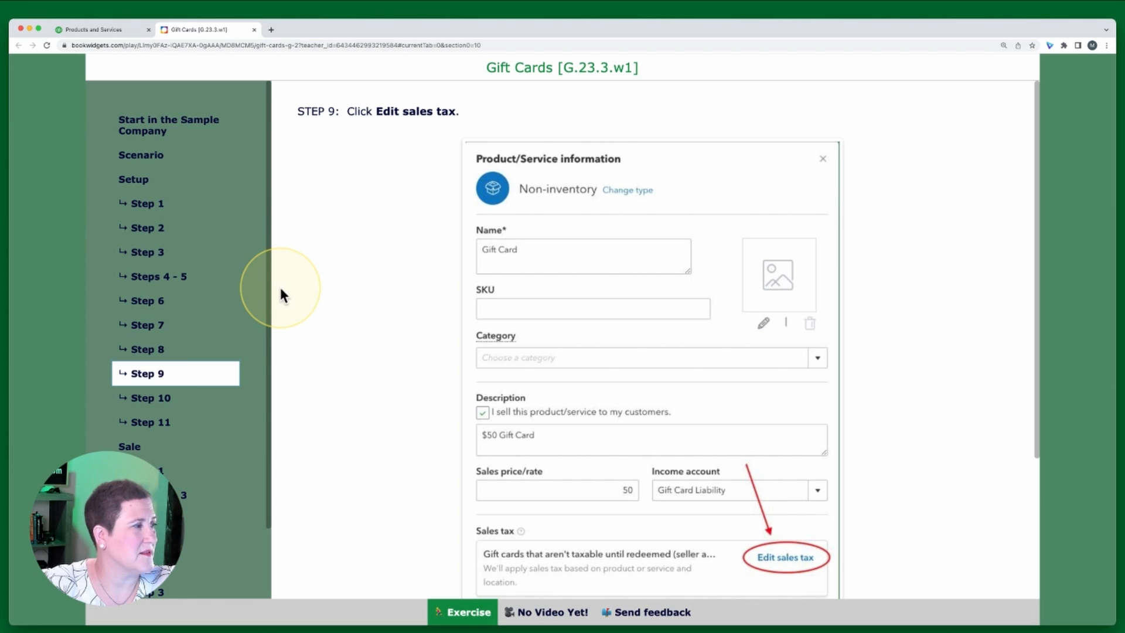
{"action": "left_click", "coordinate": [167, 404]}
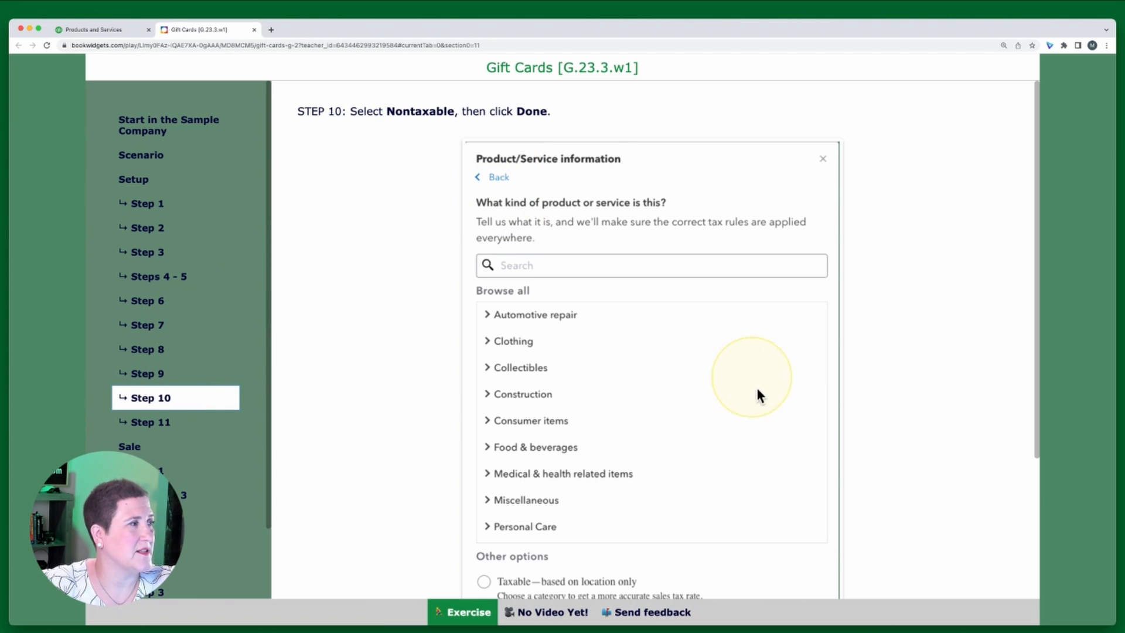
{"action": "scroll", "coordinate": [777, 392], "scroll_direction": "down", "scroll_amount": 2}
{"action": "scroll", "coordinate": [779, 399], "scroll_direction": "down", "scroll_amount": 3}
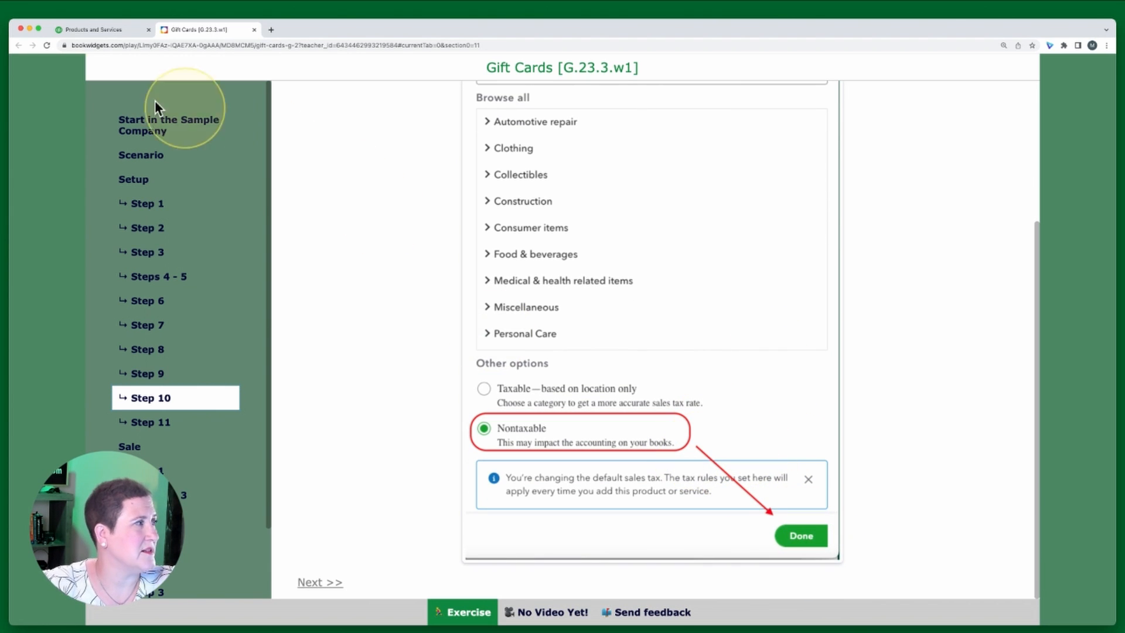
{"action": "left_click", "coordinate": [89, 29]}
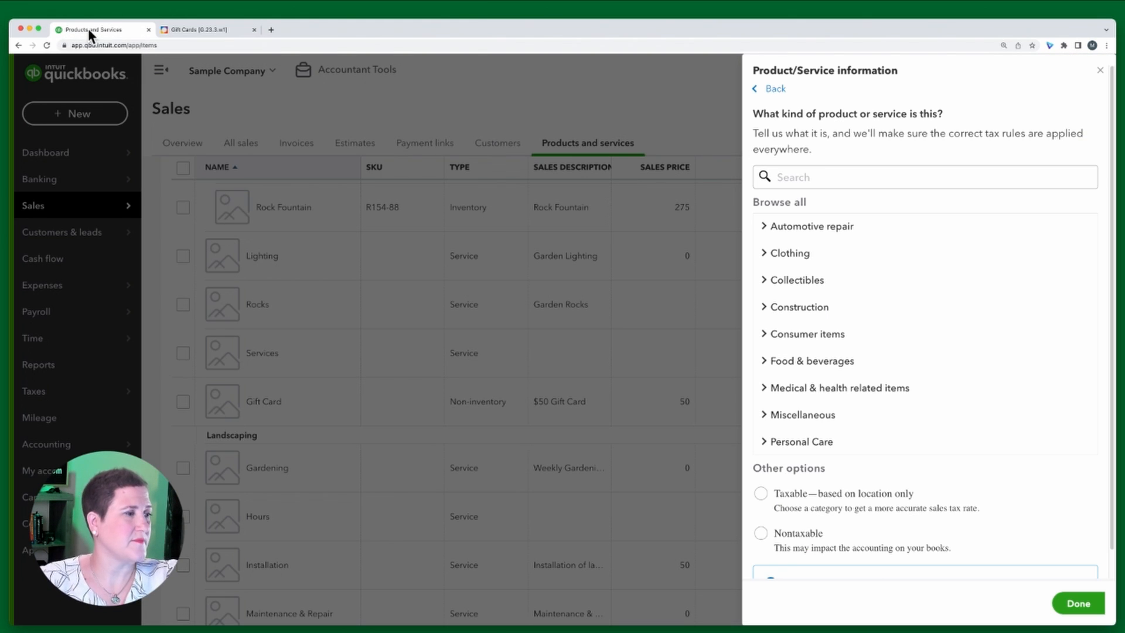
{"action": "left_click", "coordinate": [760, 533]}
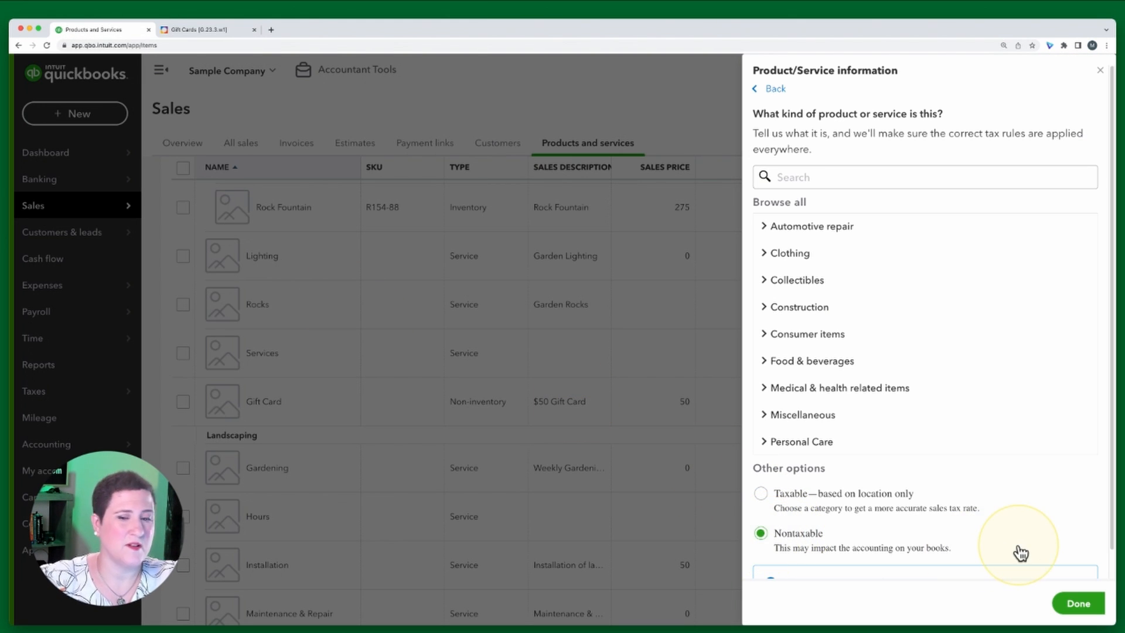
{"action": "left_click", "coordinate": [1077, 604]}
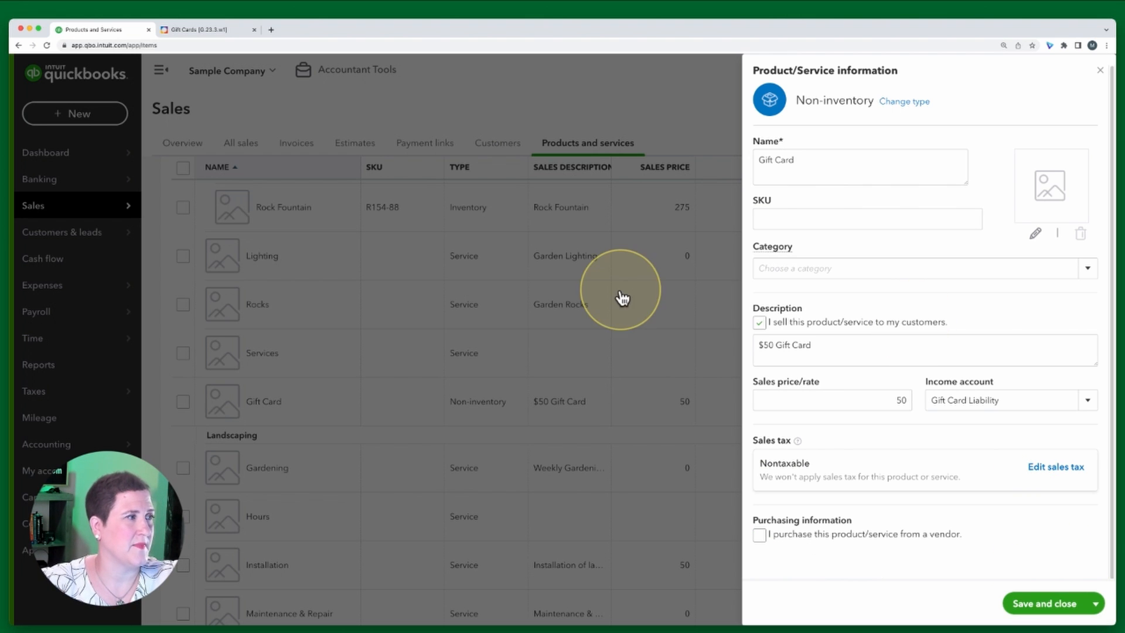
Check the exercise's Step 11, then save and close the Gift Card item
{"action": "left_click", "coordinate": [191, 30]}
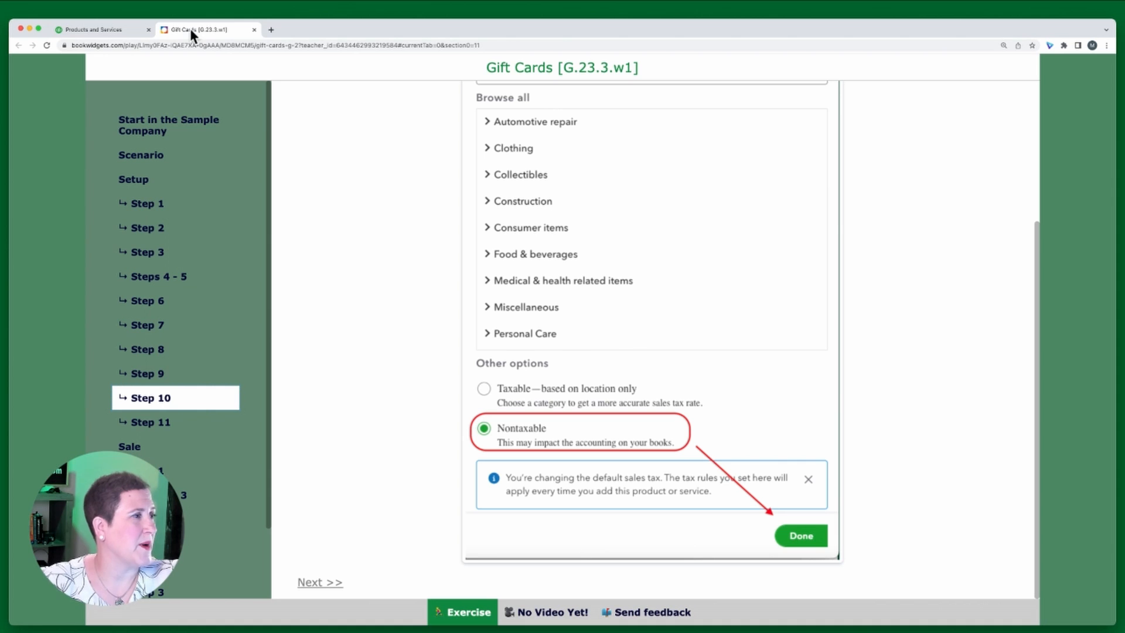
{"action": "left_click", "coordinate": [158, 424]}
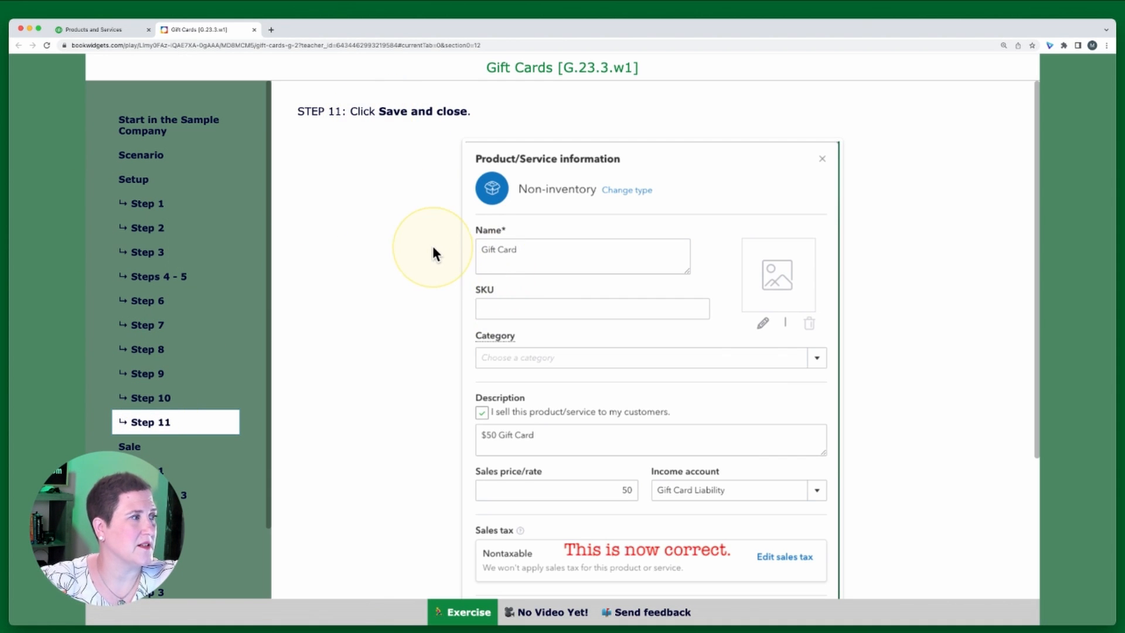
{"action": "scroll", "coordinate": [432, 247], "scroll_direction": "down", "scroll_amount": 5}
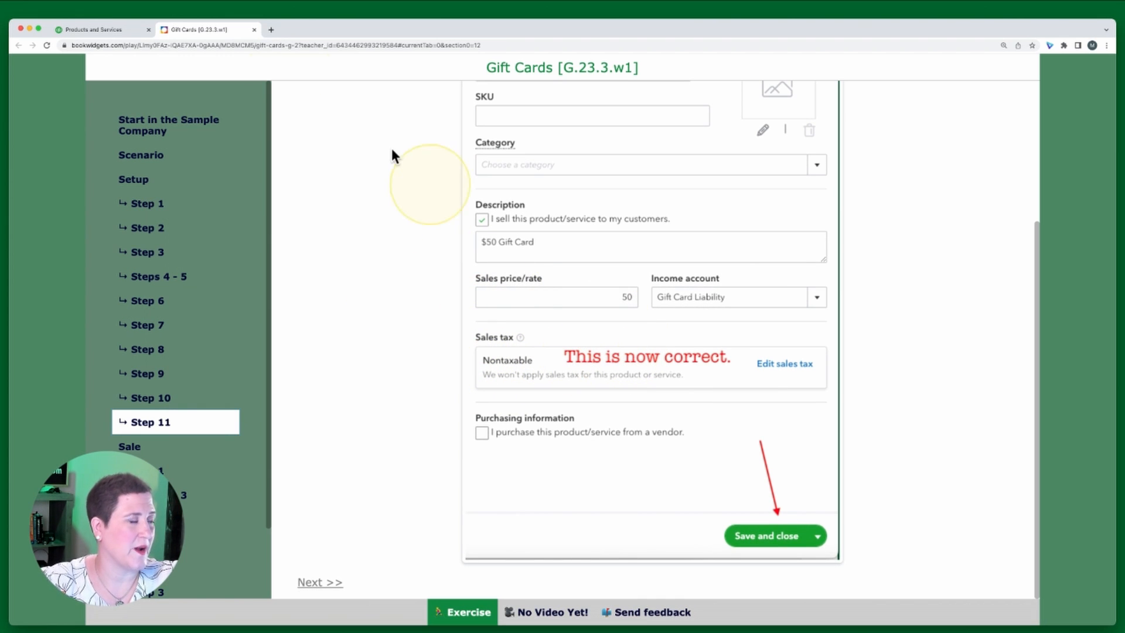
{"action": "left_click", "coordinate": [84, 27]}
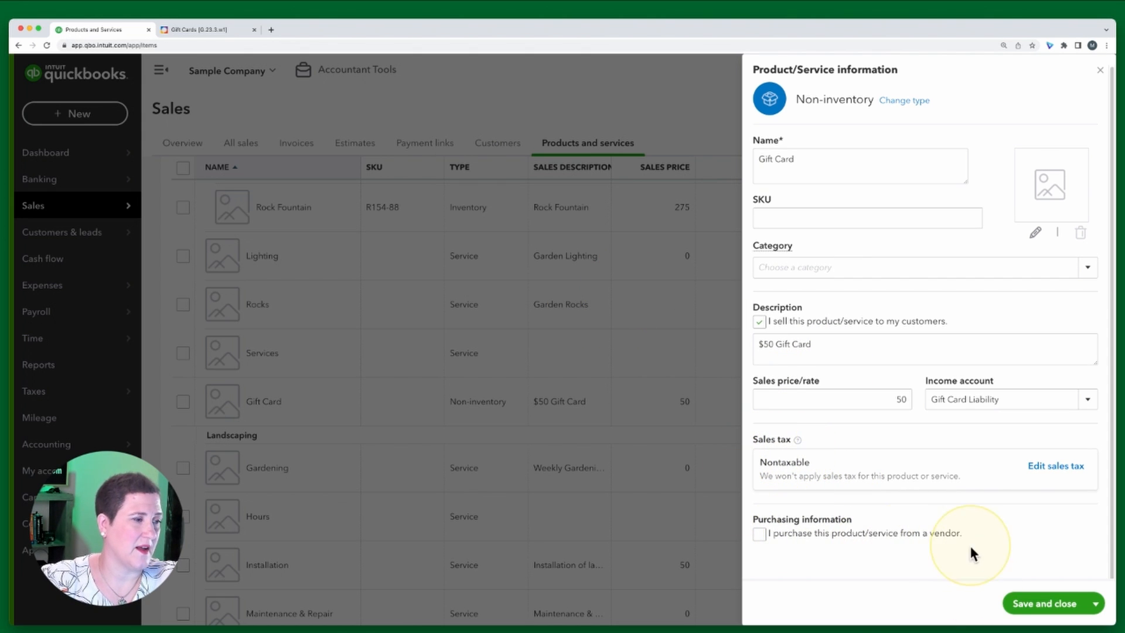
{"action": "left_click", "coordinate": [1051, 606]}
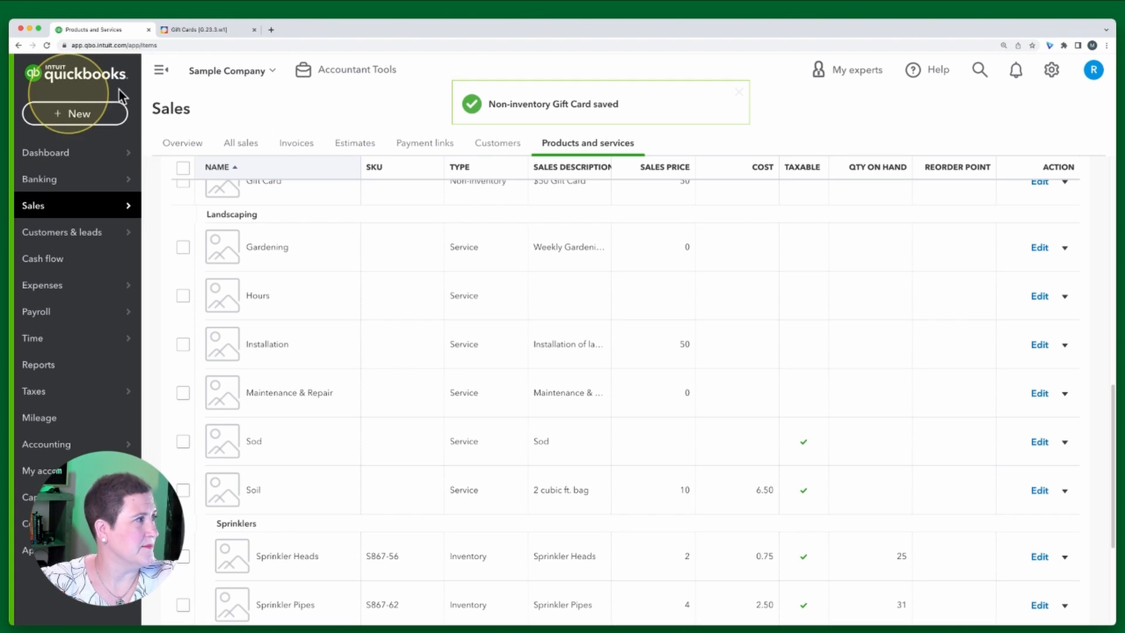
Read the exercise's Sale section and Step 1, then start a new sales receipt
{"action": "left_click", "coordinate": [198, 30]}
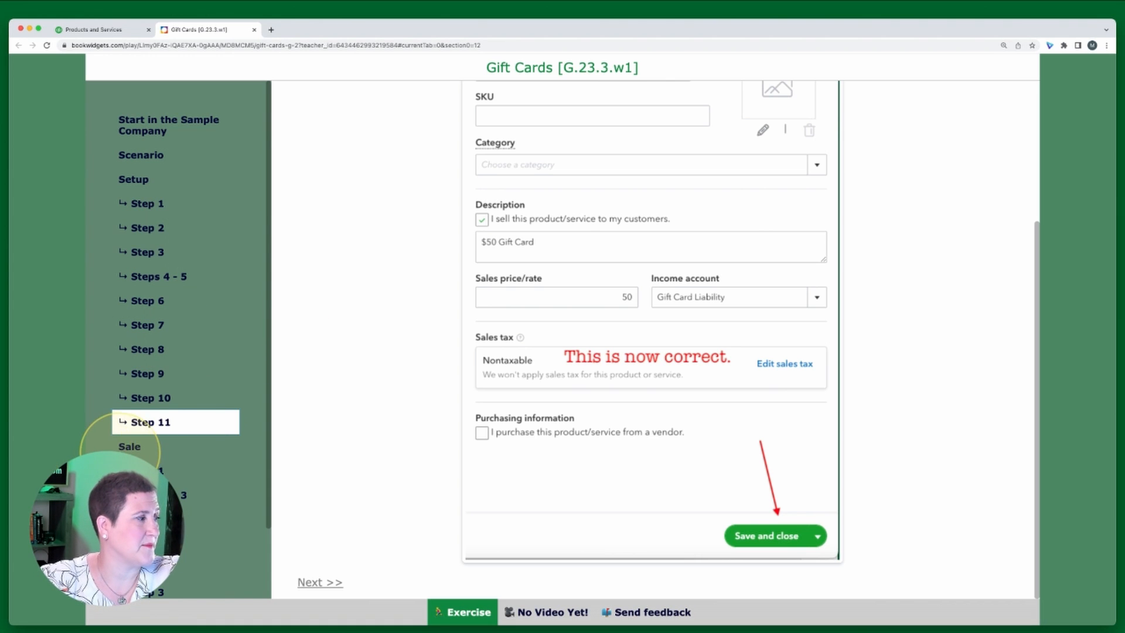
{"action": "left_click", "coordinate": [128, 446]}
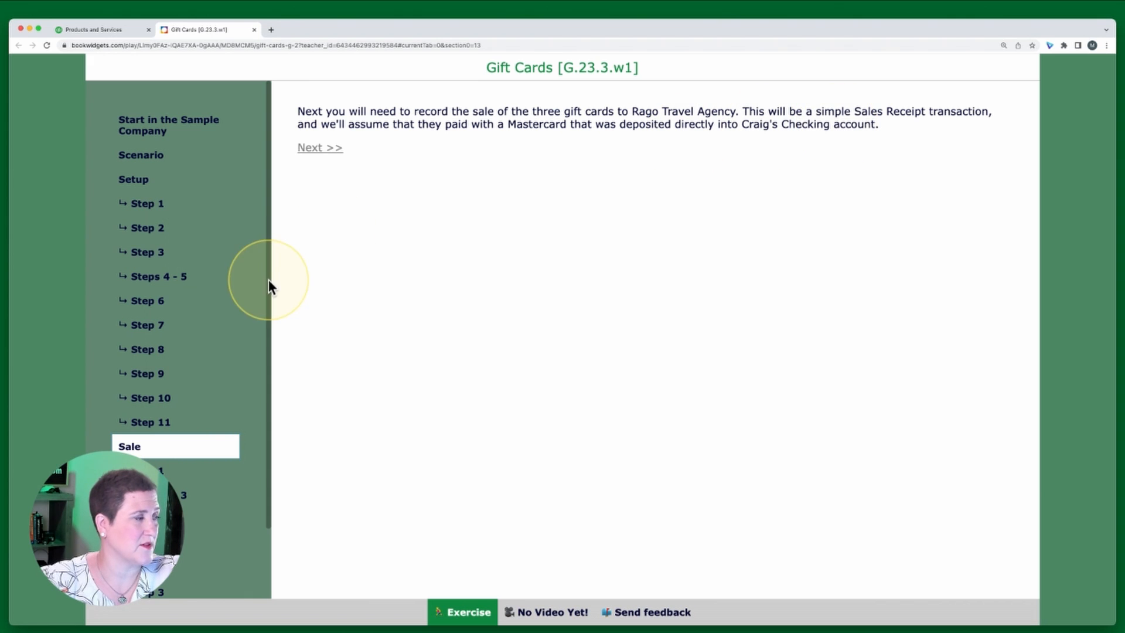
{"action": "left_click", "coordinate": [151, 470]}
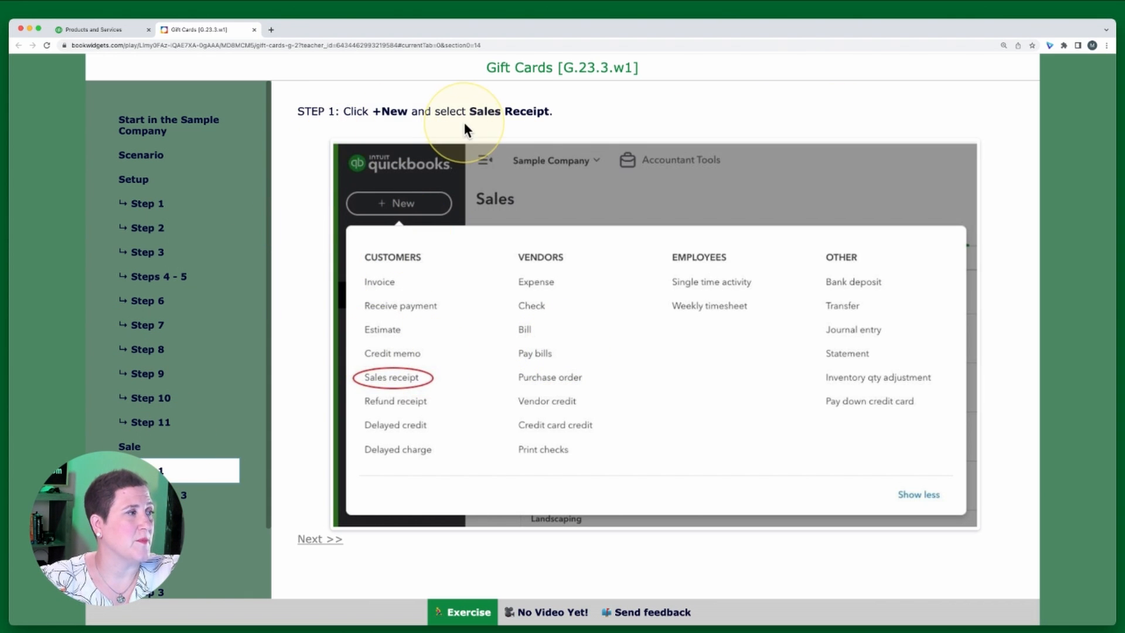
{"action": "left_click", "coordinate": [120, 28]}
{"action": "left_click", "coordinate": [66, 119]}
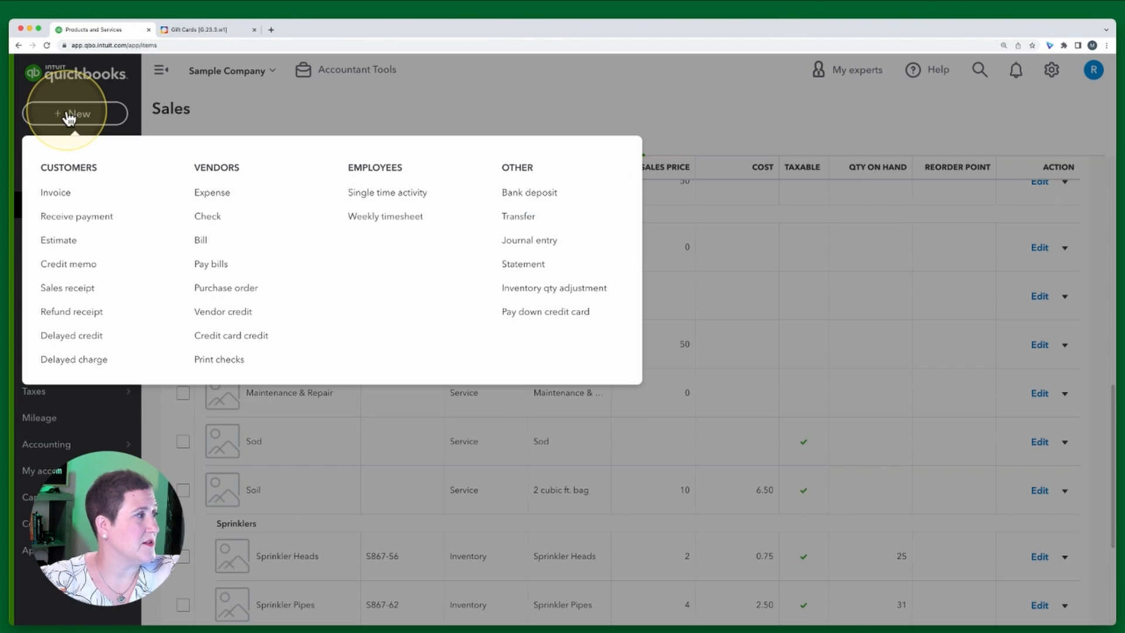
{"action": "left_click", "coordinate": [78, 293]}
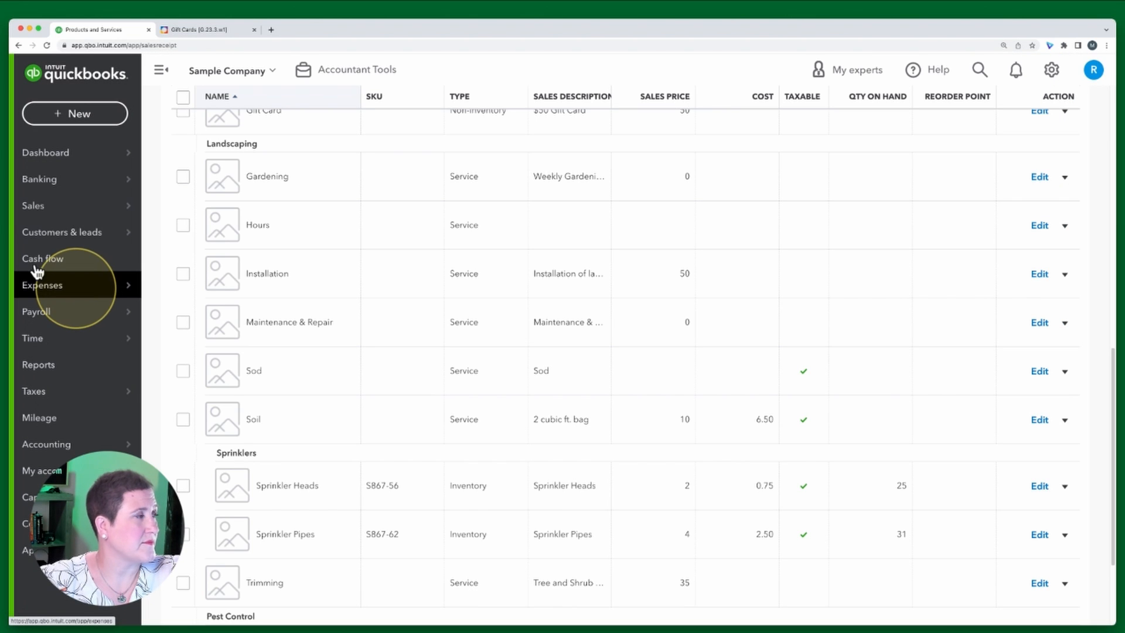
Open the exercise's Sale Steps 2–3 instructions for completing the sales receipt
{"action": "left_click", "coordinate": [195, 28]}
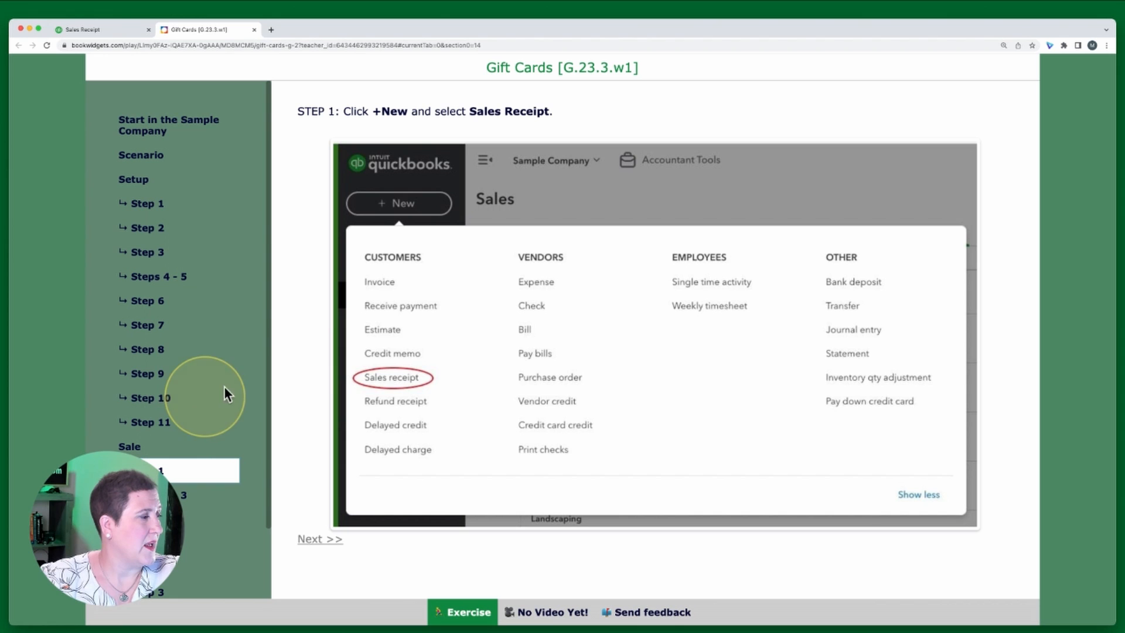
{"action": "left_click", "coordinate": [176, 493]}
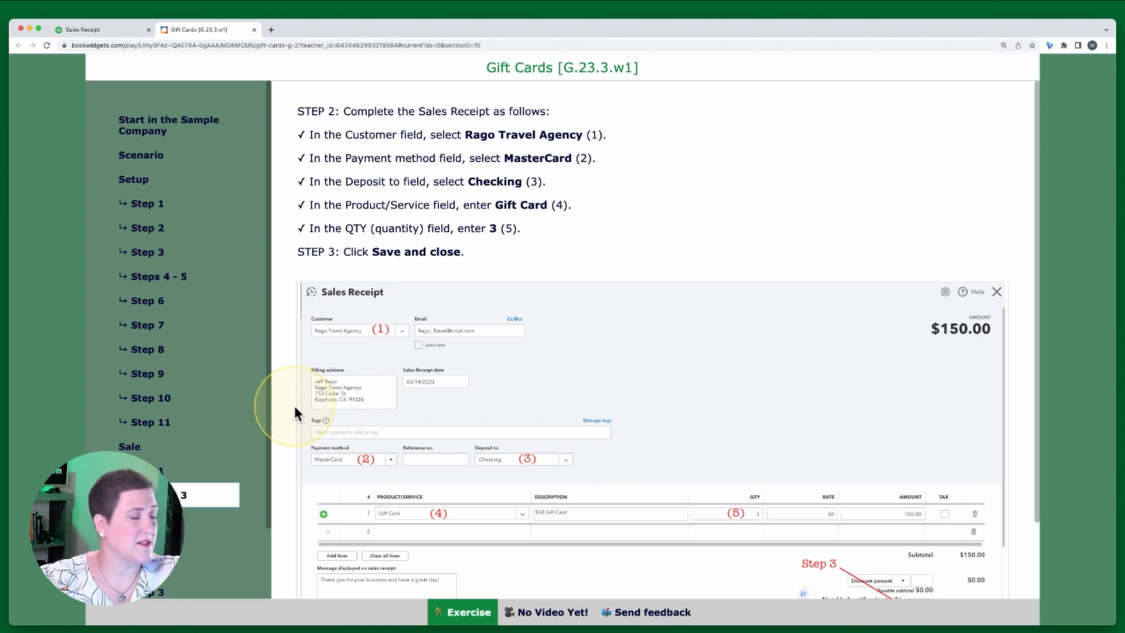
Following the exercise's Step 2, choose Rago Travel Agency as the sales receipt's customer
{"action": "scroll", "coordinate": [153, 300], "scroll_direction": "down", "scroll_amount": 3}
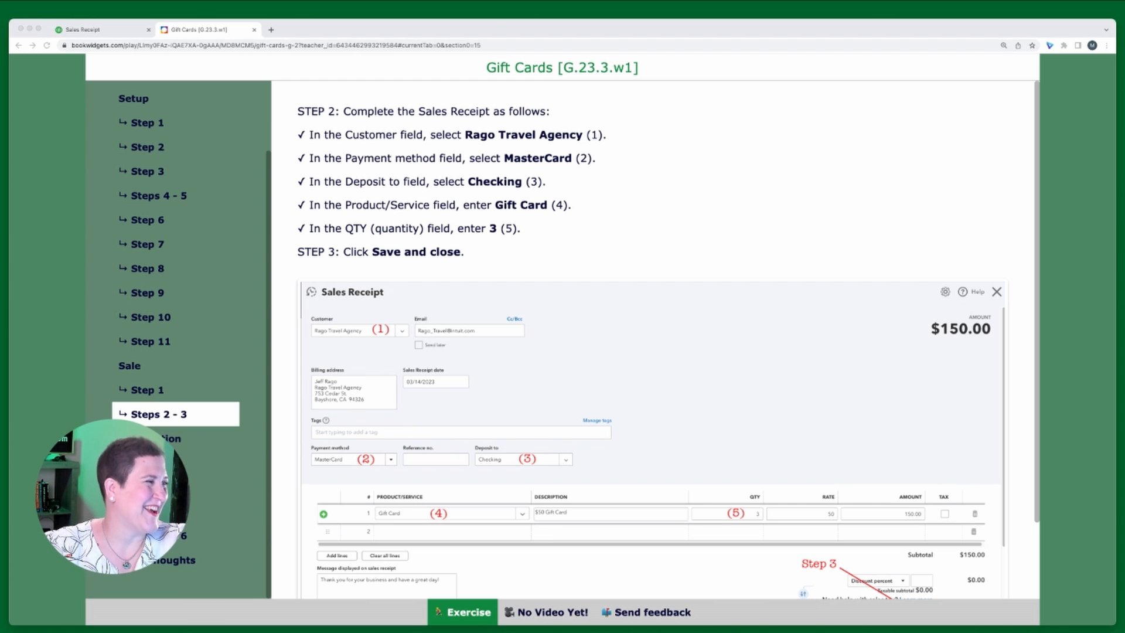
{"action": "left_click", "coordinate": [670, 196]}
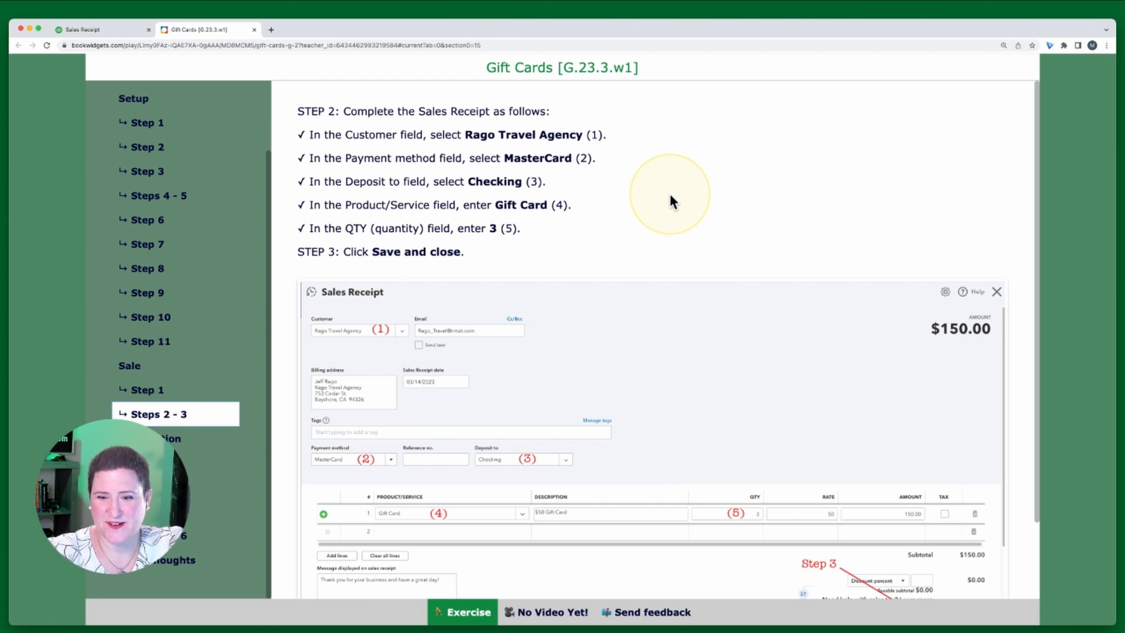
{"action": "left_click", "coordinate": [319, 128]}
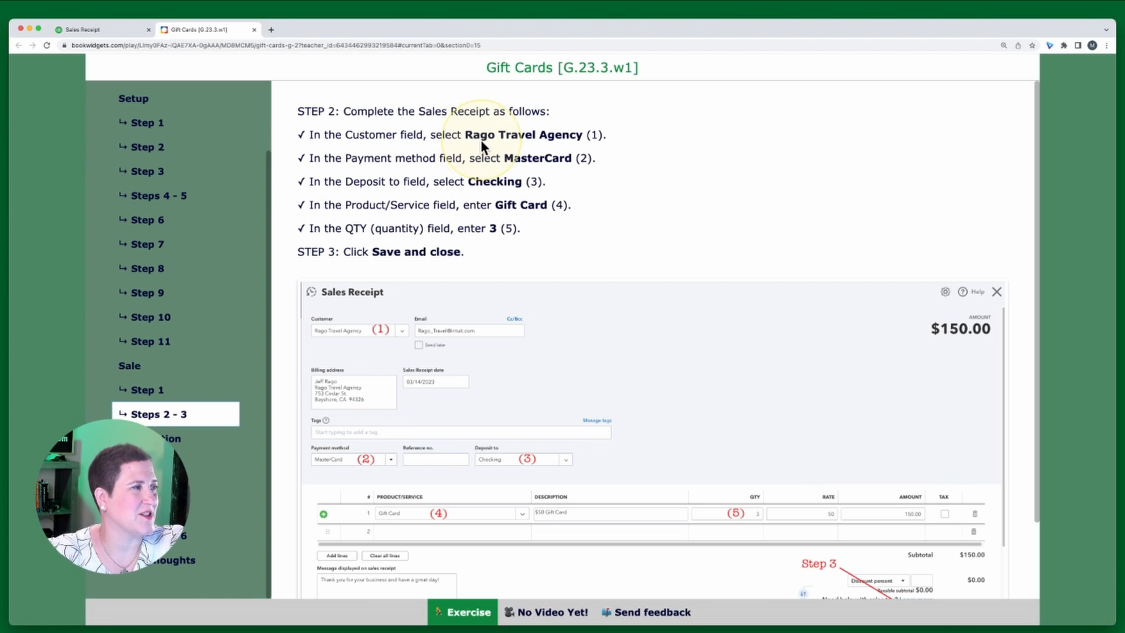
{"action": "left_click", "coordinate": [117, 29]}
{"action": "left_click", "coordinate": [55, 135]}
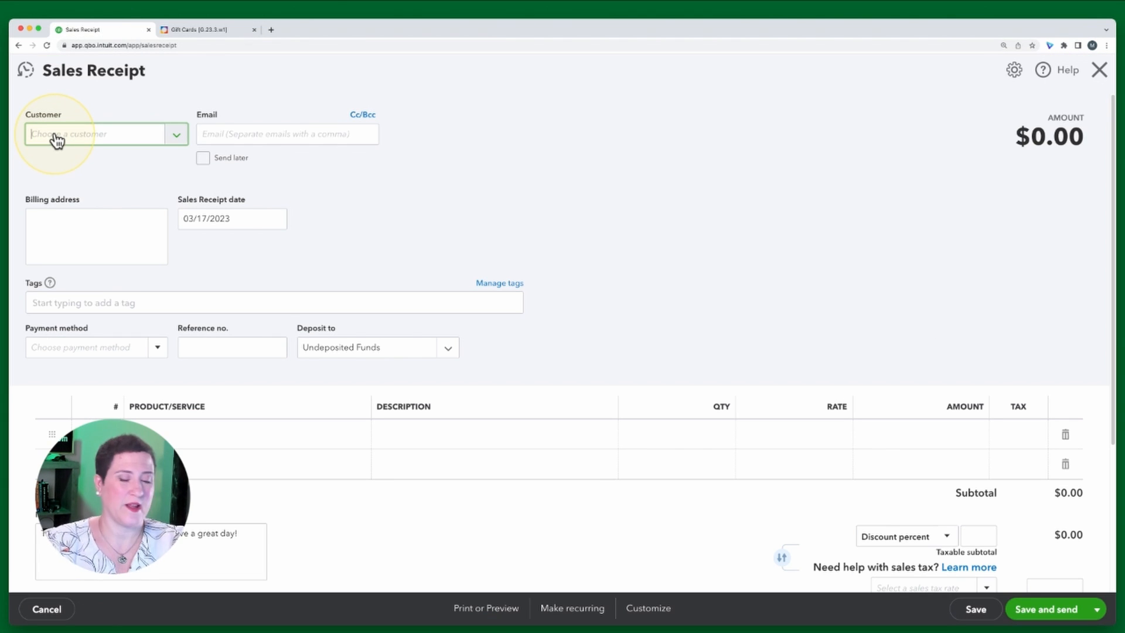
{"action": "type", "text": "Rago"}
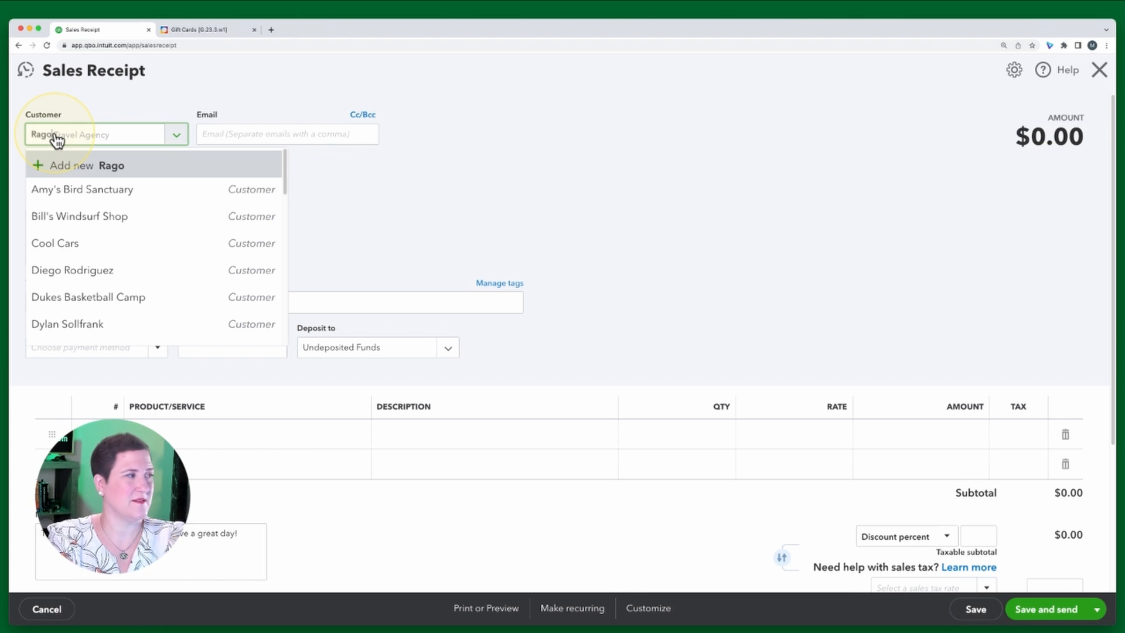
{"action": "left_click", "coordinate": [103, 185]}
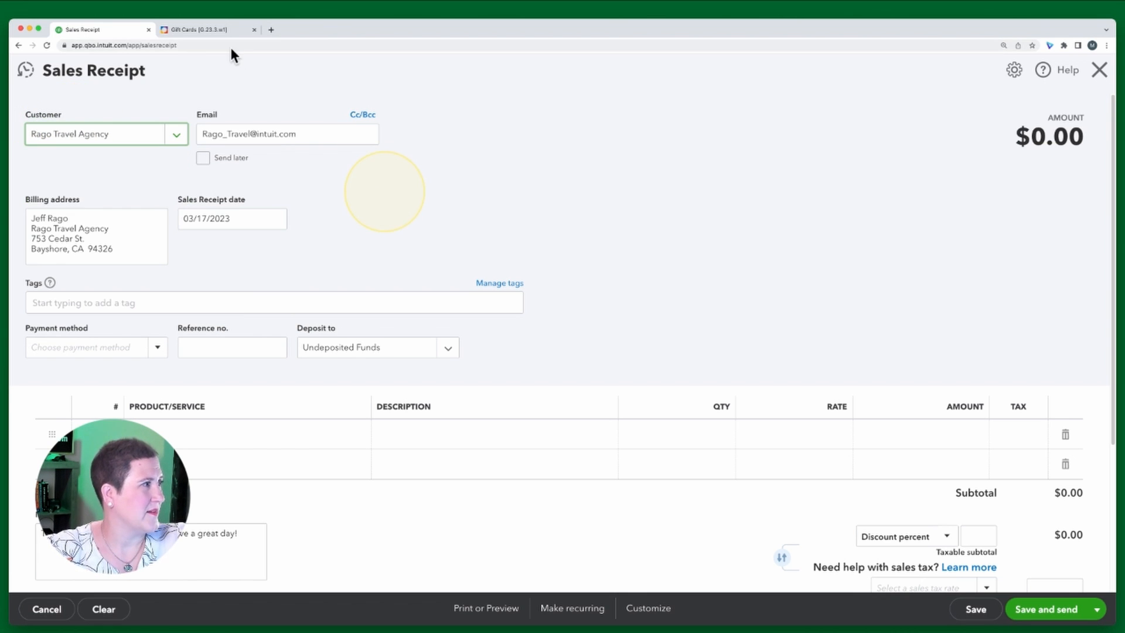
Check the exercise instructions, then set the sales receipt's payment method to MasterCard
{"action": "left_click", "coordinate": [198, 30]}
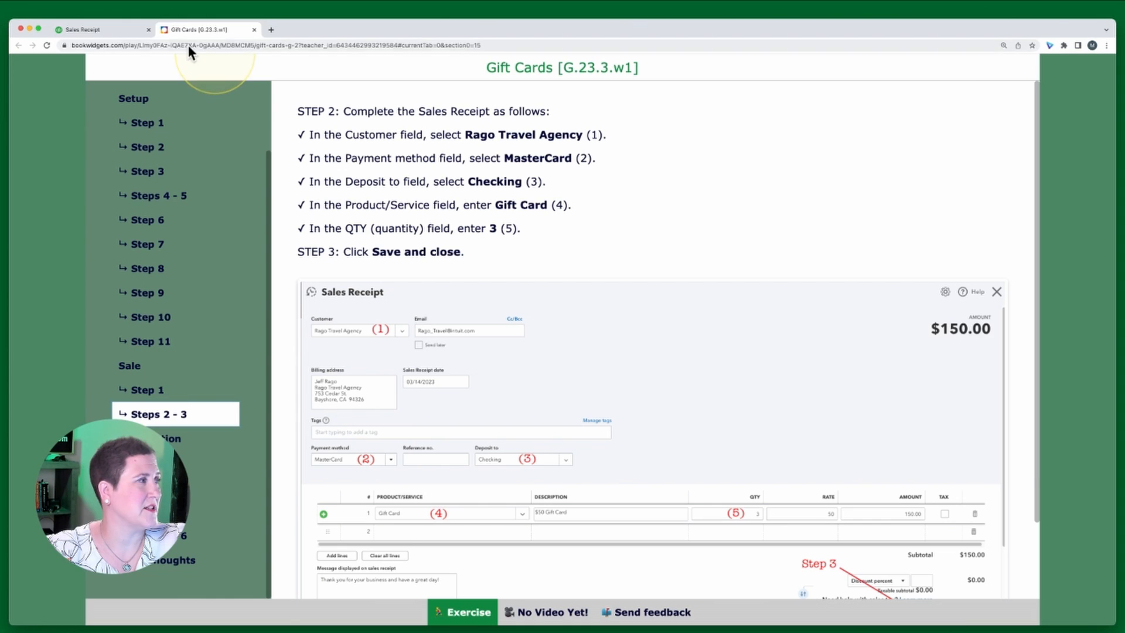
{"action": "left_click", "coordinate": [94, 30]}
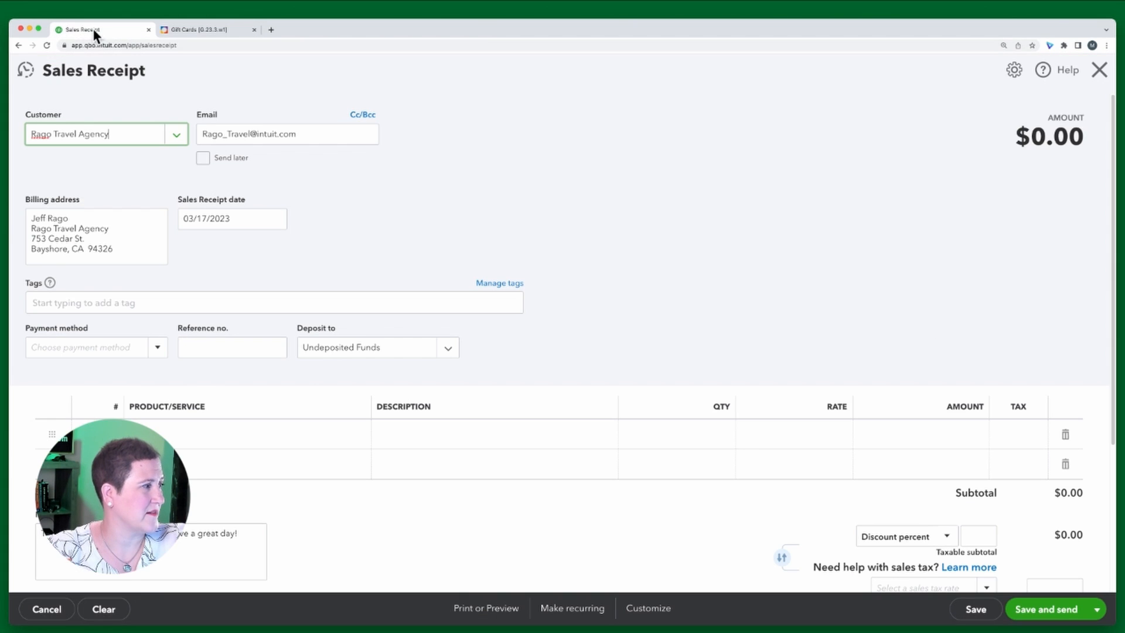
{"action": "left_click", "coordinate": [156, 348]}
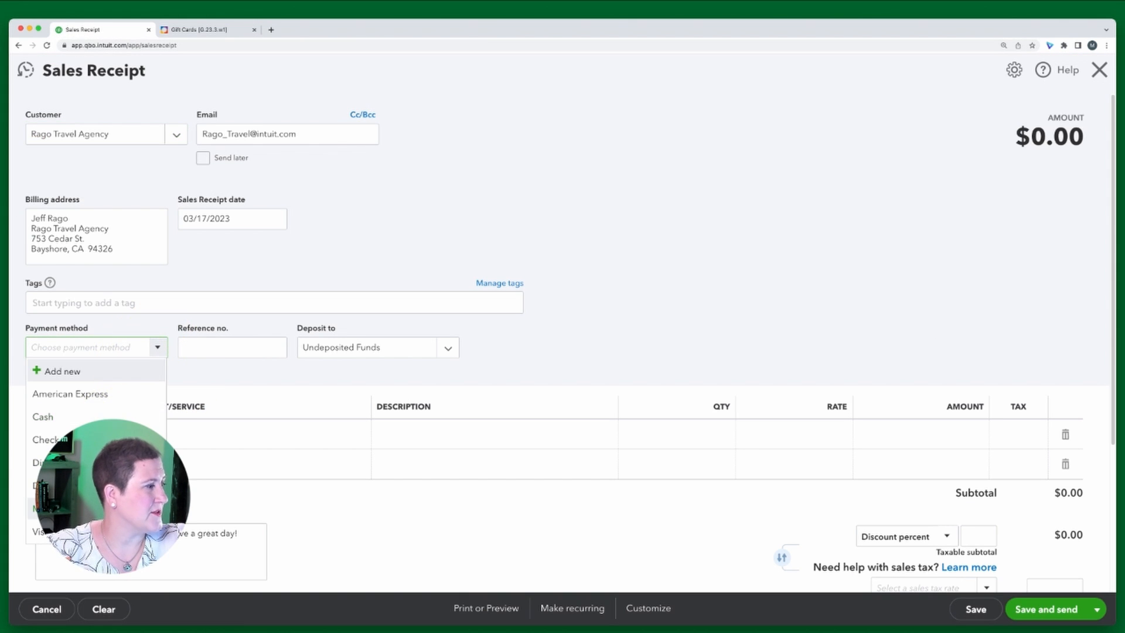
{"action": "left_click", "coordinate": [70, 508]}
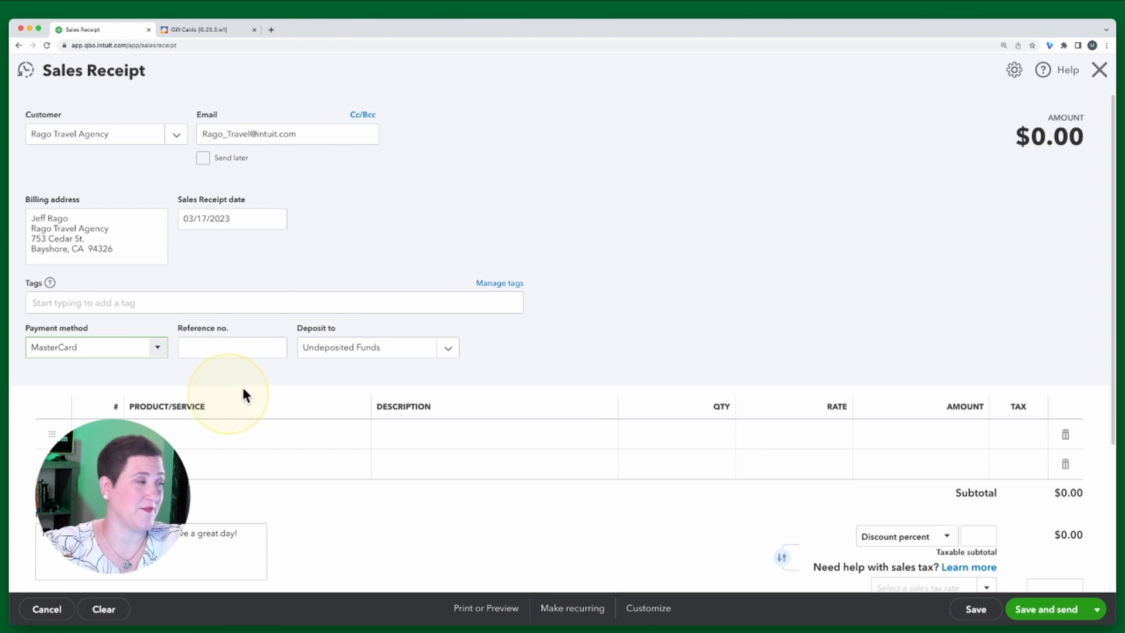
{"action": "scroll", "coordinate": [574, 301], "scroll_direction": "down", "scroll_amount": 2}
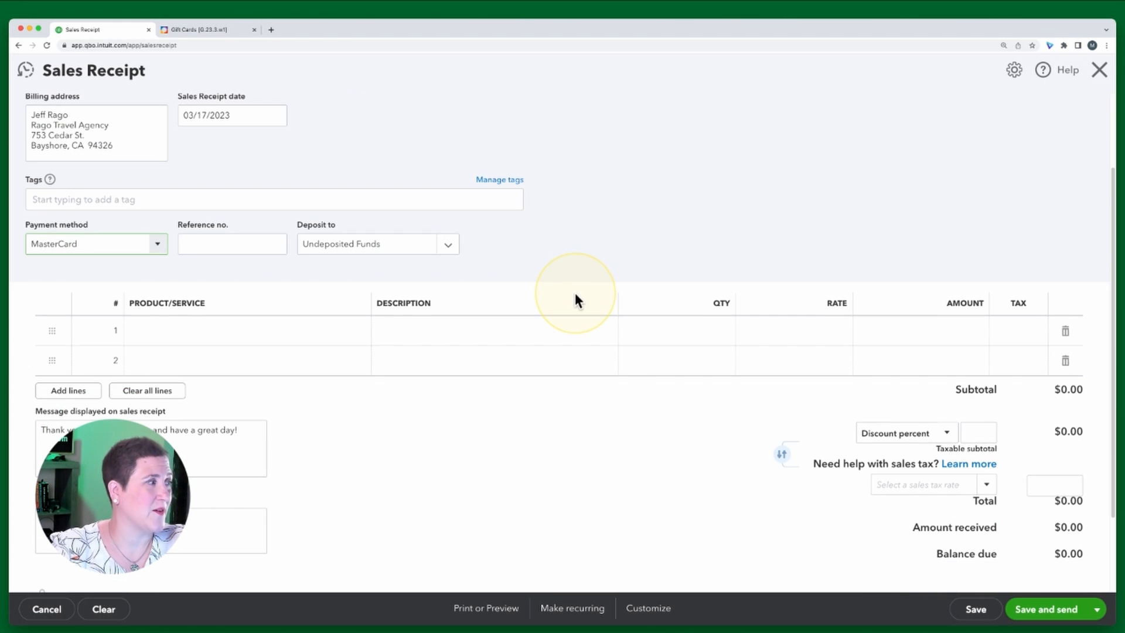
{"action": "scroll", "coordinate": [574, 293], "scroll_direction": "down", "scroll_amount": 1}
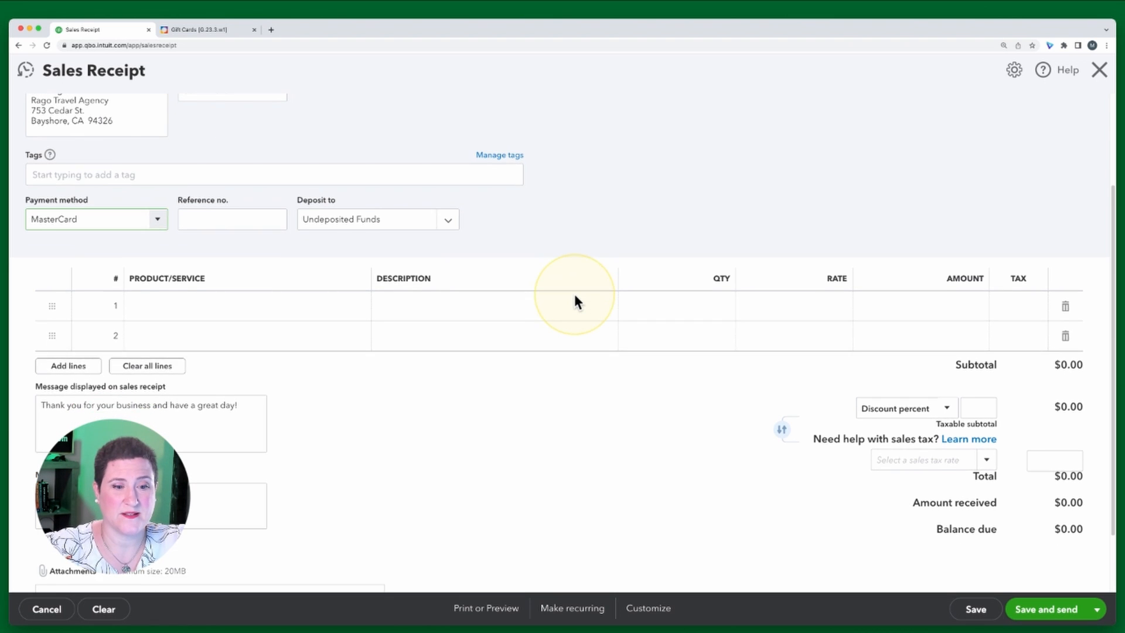
{"action": "scroll", "coordinate": [575, 296], "scroll_direction": "up", "scroll_amount": 1}
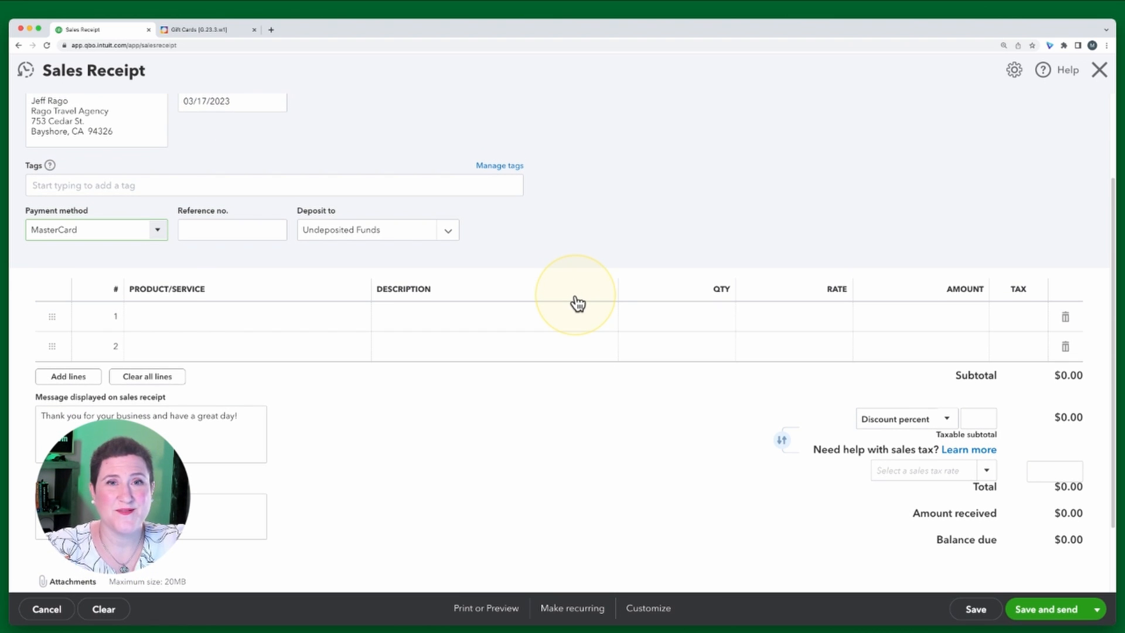
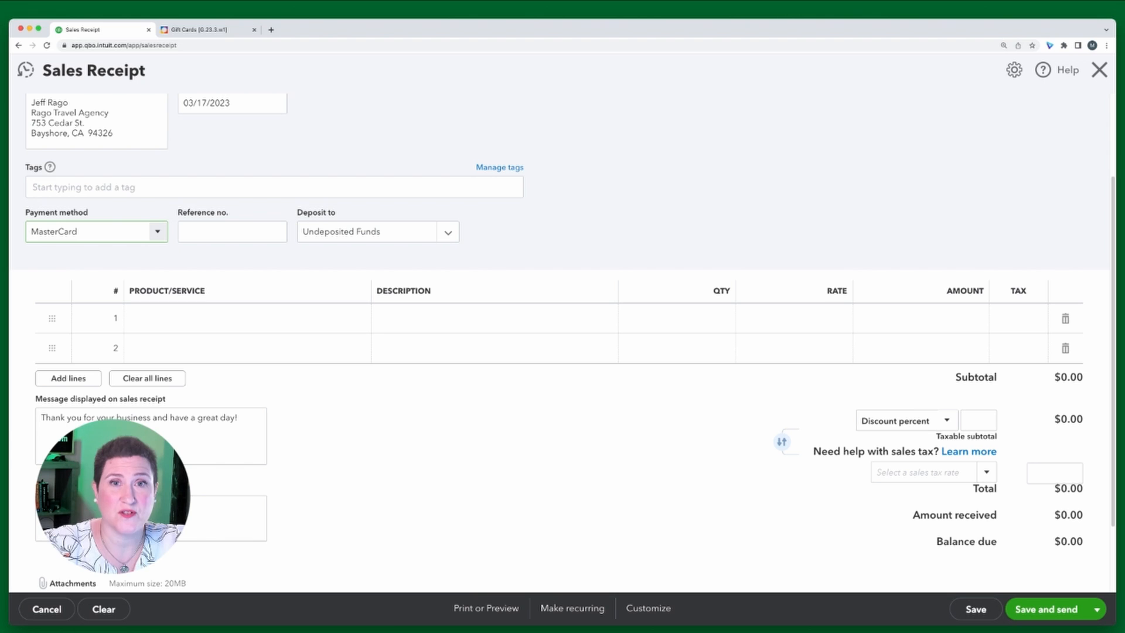
Check the exercise instructions, then set the sales receipt's Deposit to account to Checking
{"action": "scroll", "coordinate": [559, 342], "scroll_direction": "down", "scroll_amount": 1}
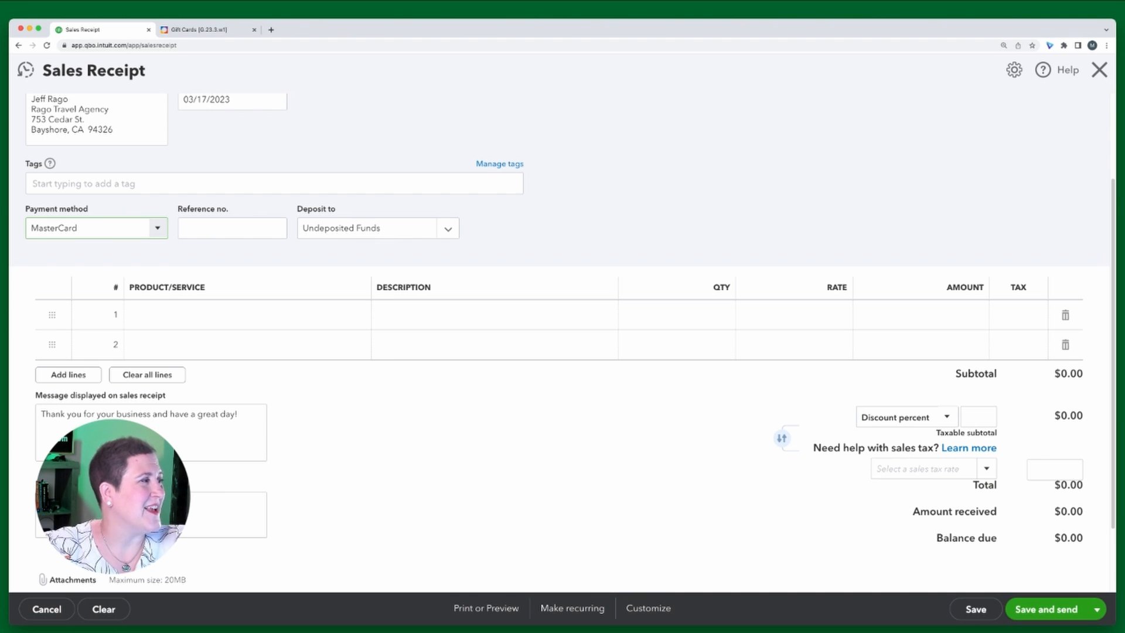
{"action": "left_click", "coordinate": [198, 30]}
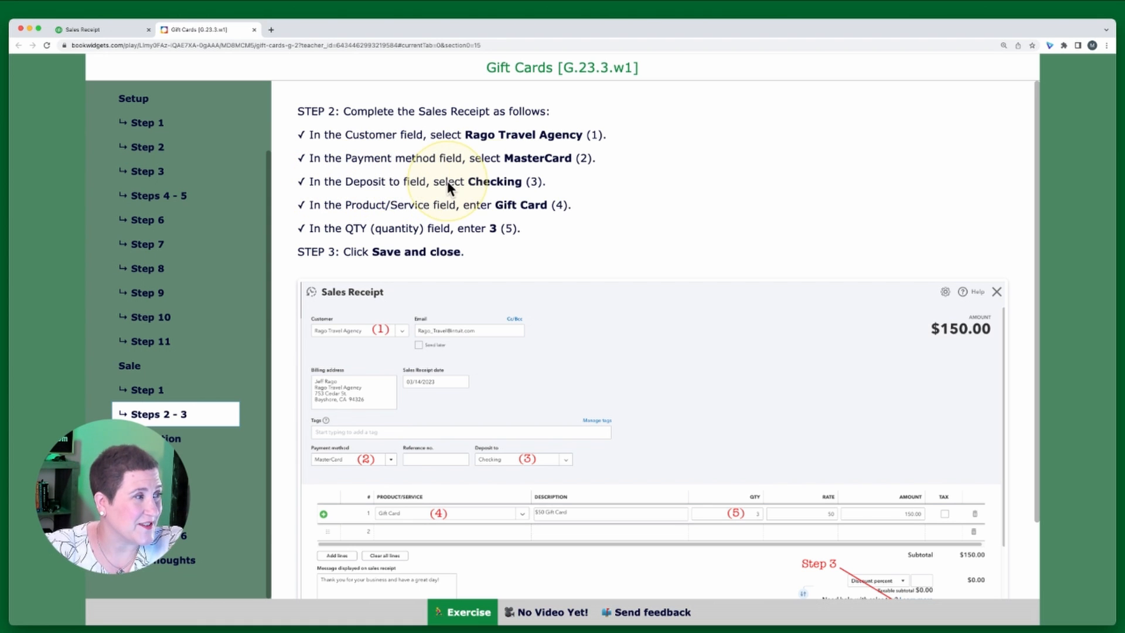
{"action": "left_click", "coordinate": [99, 28]}
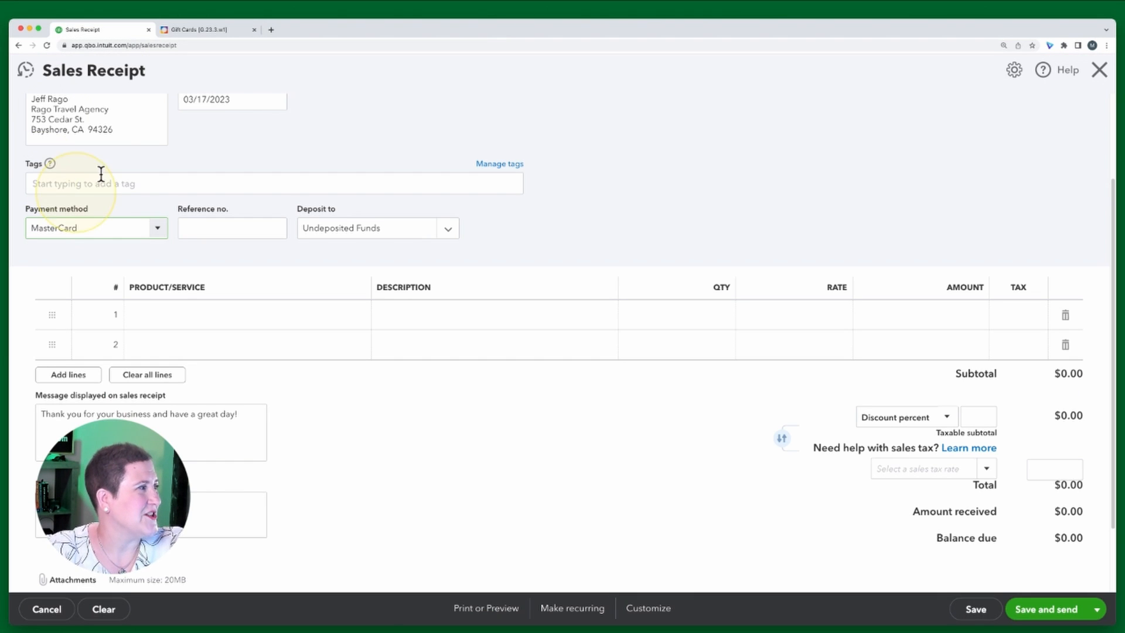
{"action": "left_click", "coordinate": [449, 231]}
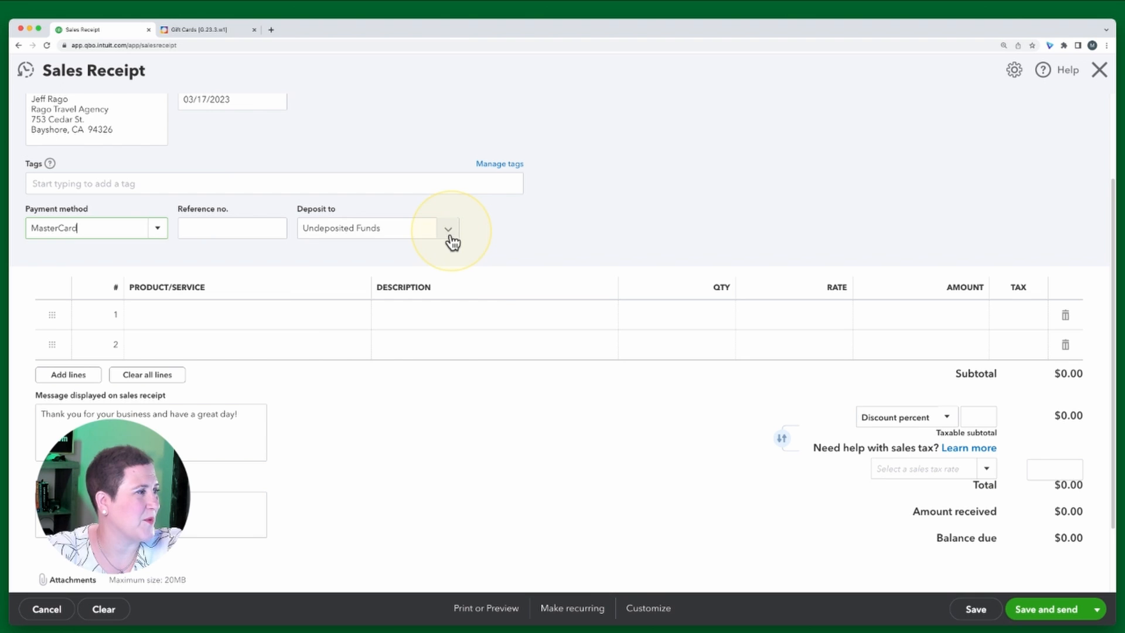
{"action": "left_click", "coordinate": [360, 287]}
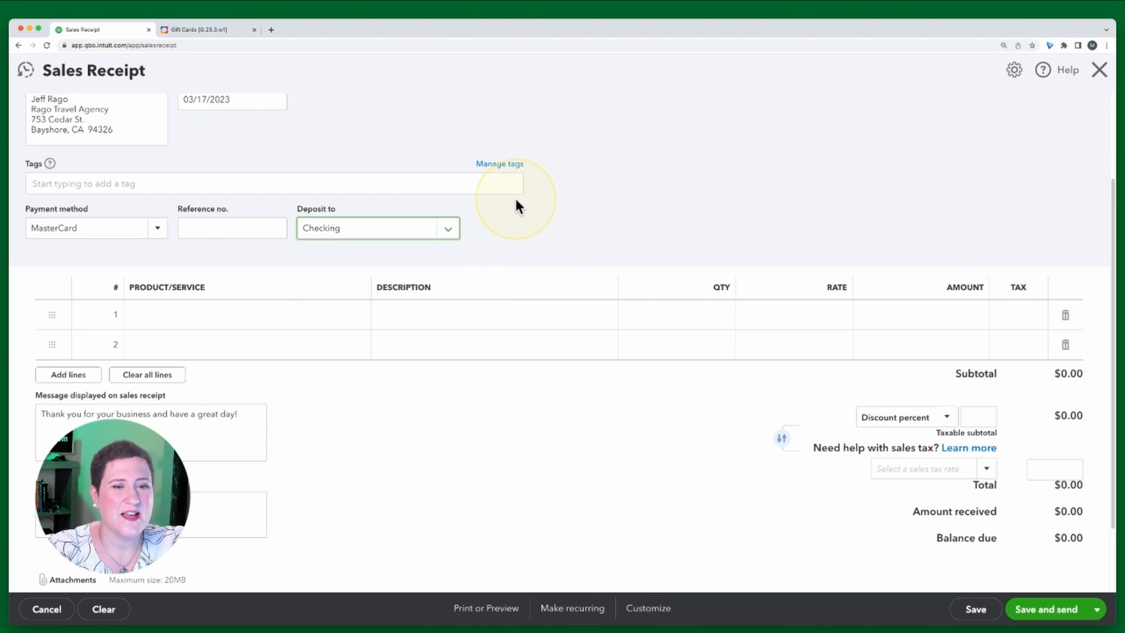
Add the Gift Card product on the first line of the sales receipt with a quantity of 3
{"action": "left_click", "coordinate": [205, 32]}
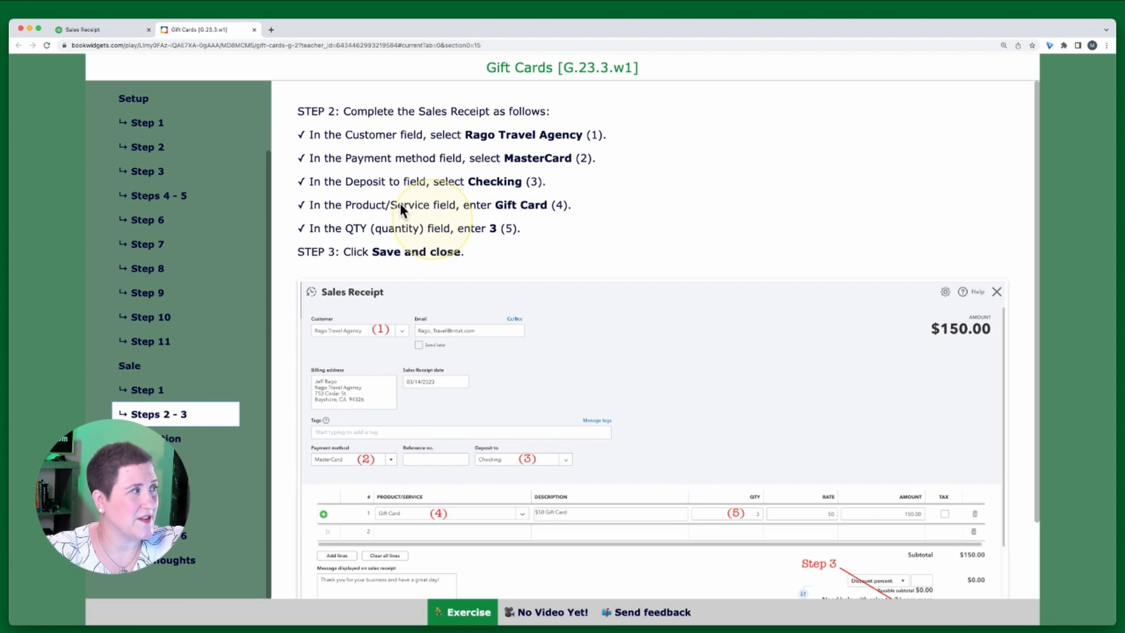
{"action": "left_click", "coordinate": [92, 27]}
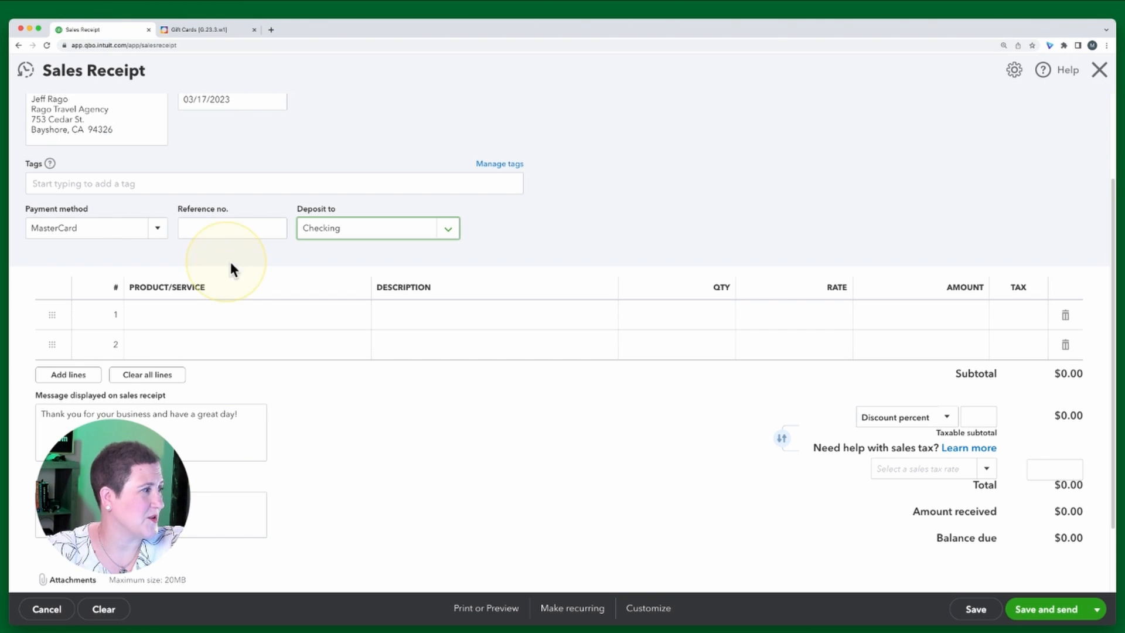
{"action": "left_click", "coordinate": [196, 315]}
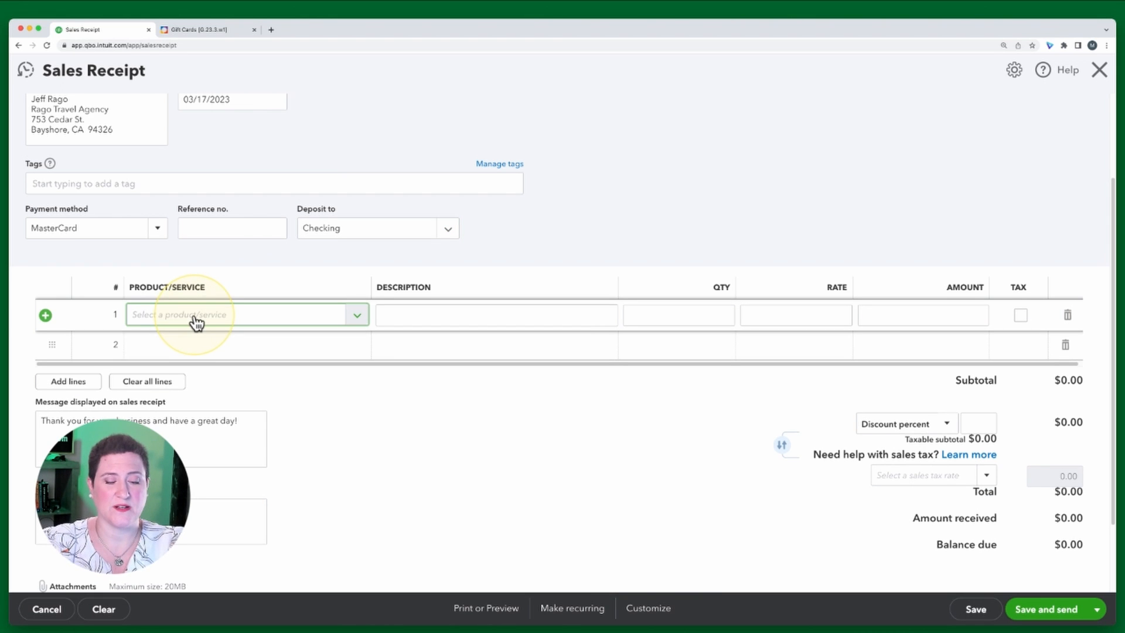
{"action": "type", "text": "gift"}
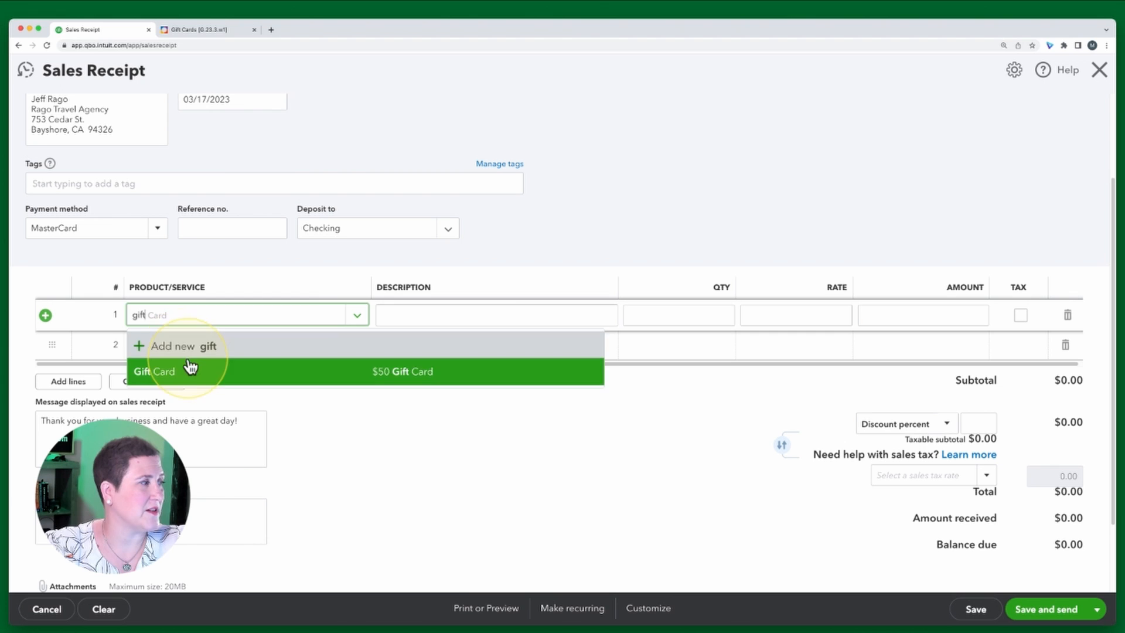
{"action": "left_click", "coordinate": [191, 370]}
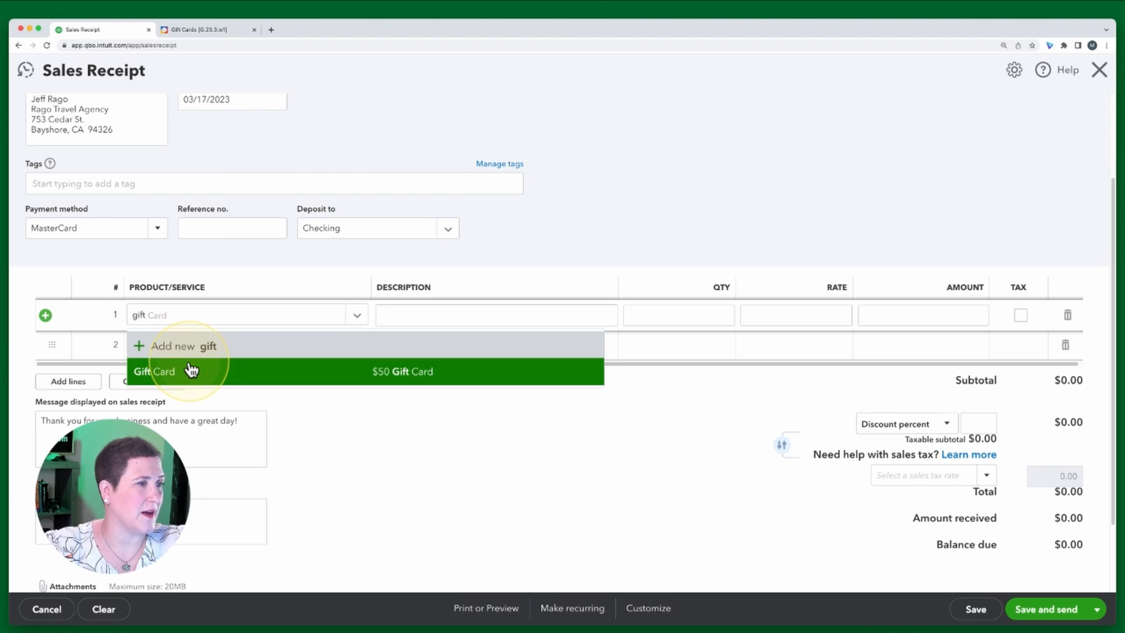
{"action": "left_click", "coordinate": [697, 317]}
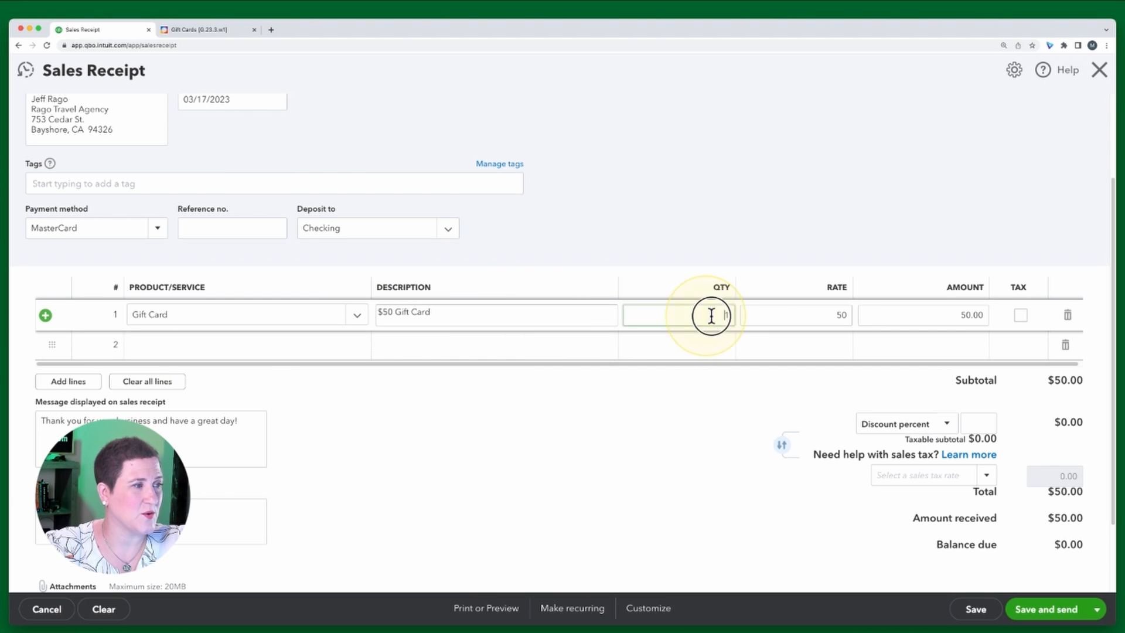
{"action": "left_click", "coordinate": [748, 314]}
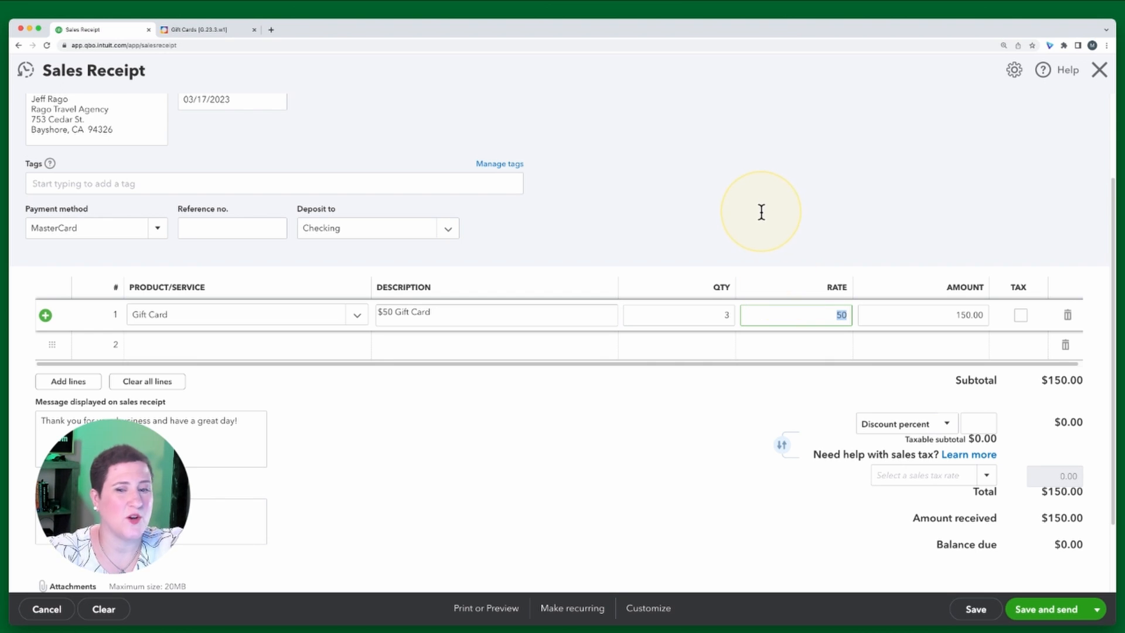
Review the exercise's Step 3, then save and close the sales receipt
{"action": "scroll", "coordinate": [761, 213], "scroll_direction": "up", "scroll_amount": 2}
{"action": "scroll", "coordinate": [760, 207], "scroll_direction": "up", "scroll_amount": 3}
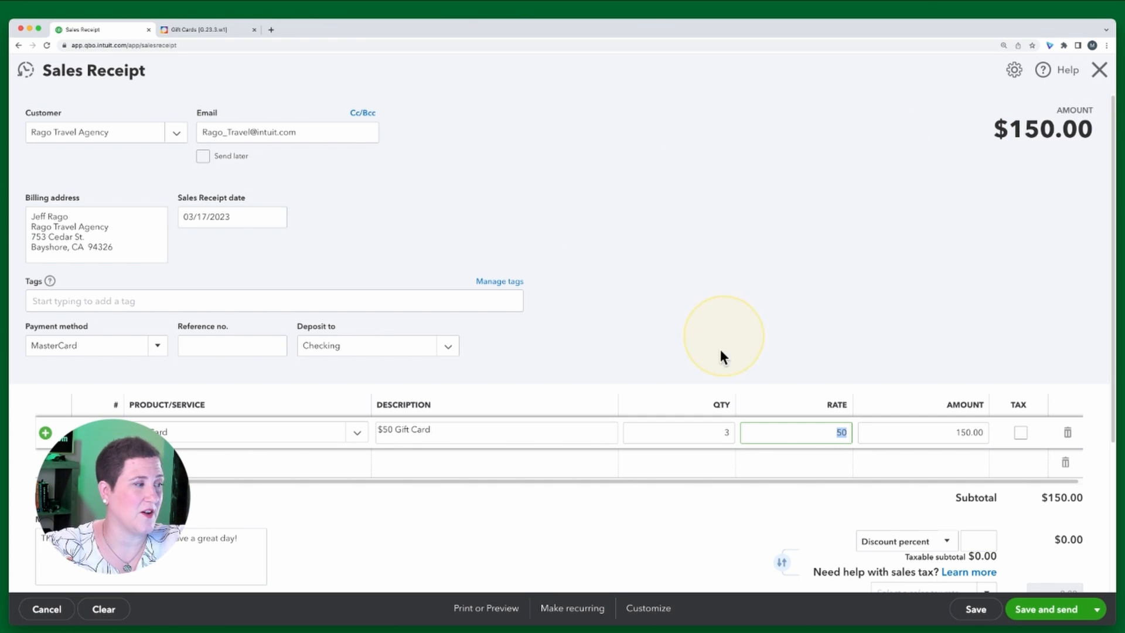
{"action": "left_click", "coordinate": [1097, 611]}
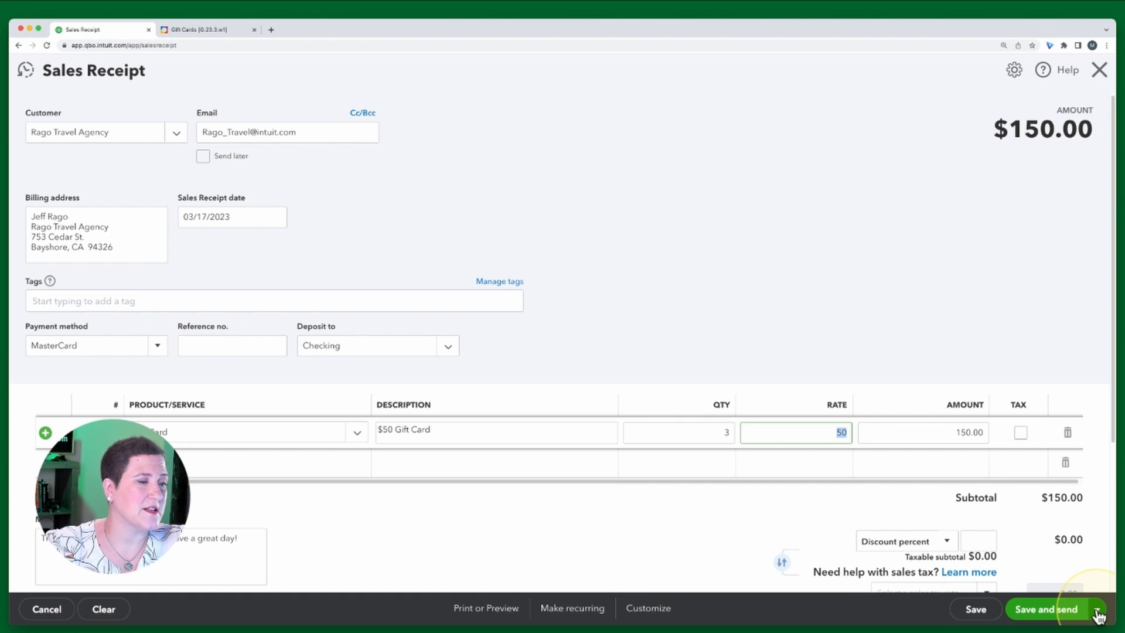
{"action": "left_click", "coordinate": [200, 29]}
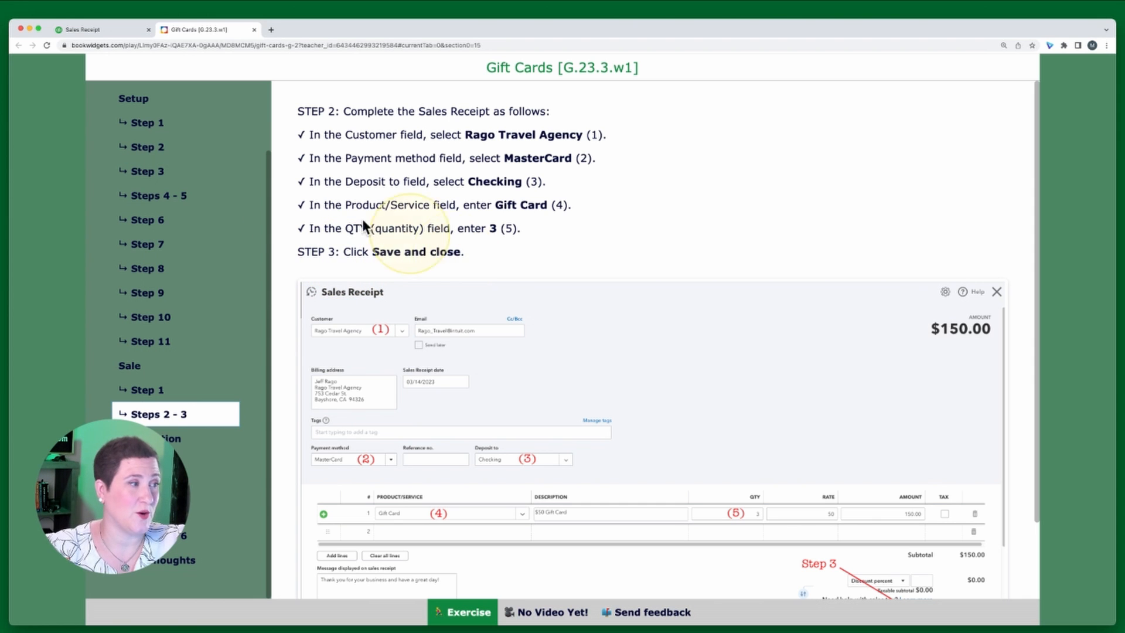
{"action": "left_click", "coordinate": [93, 29]}
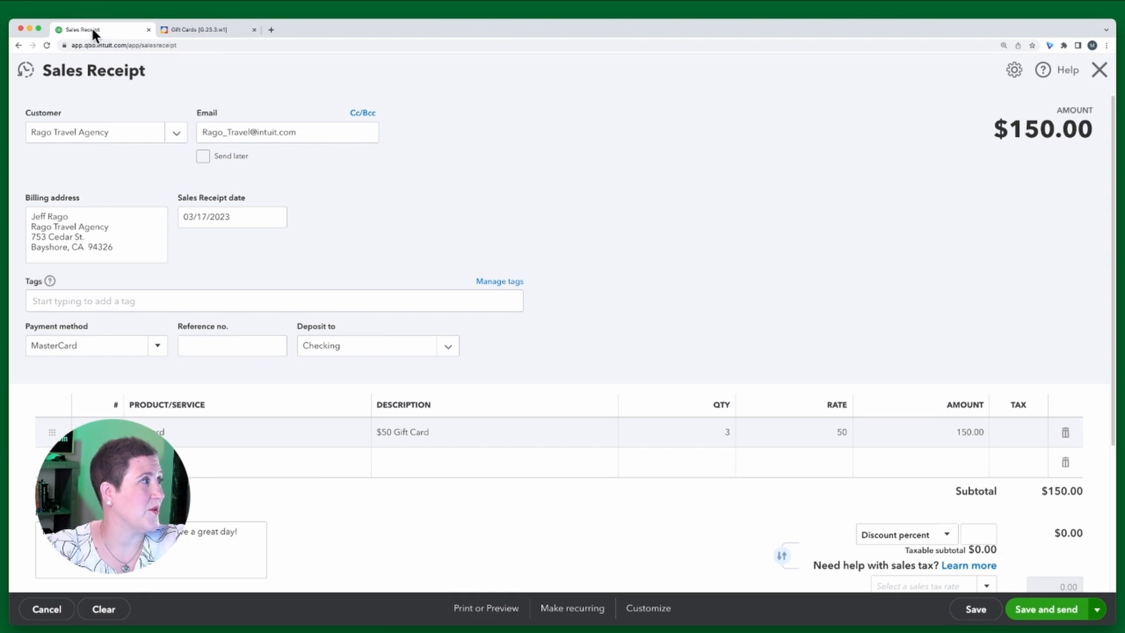
{"action": "left_click", "coordinate": [1097, 608]}
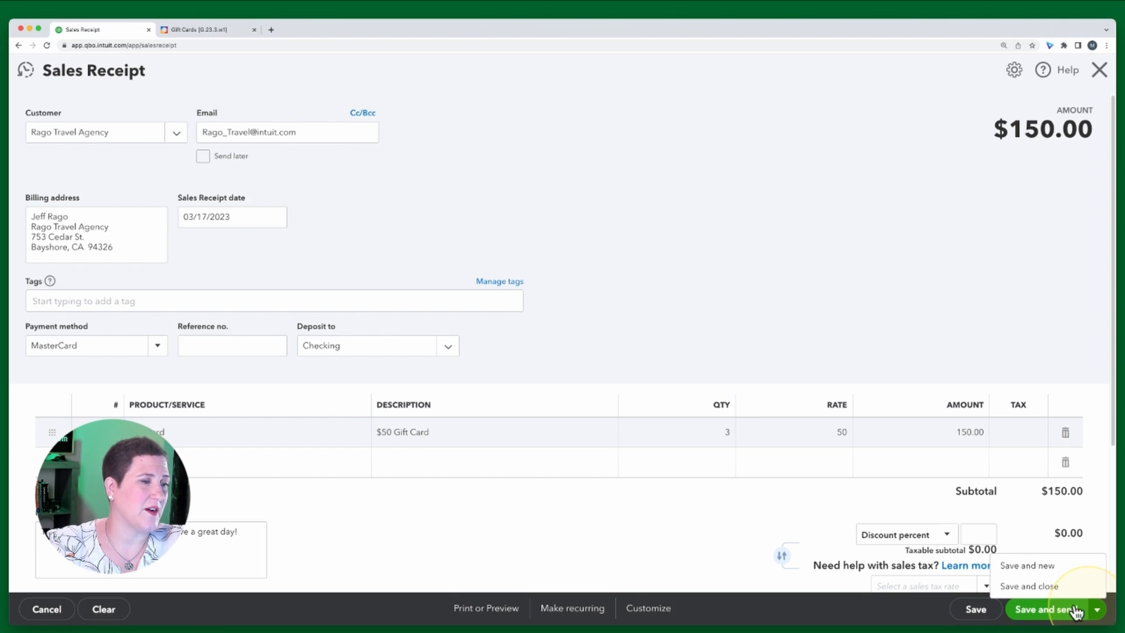
{"action": "left_click", "coordinate": [1020, 587]}
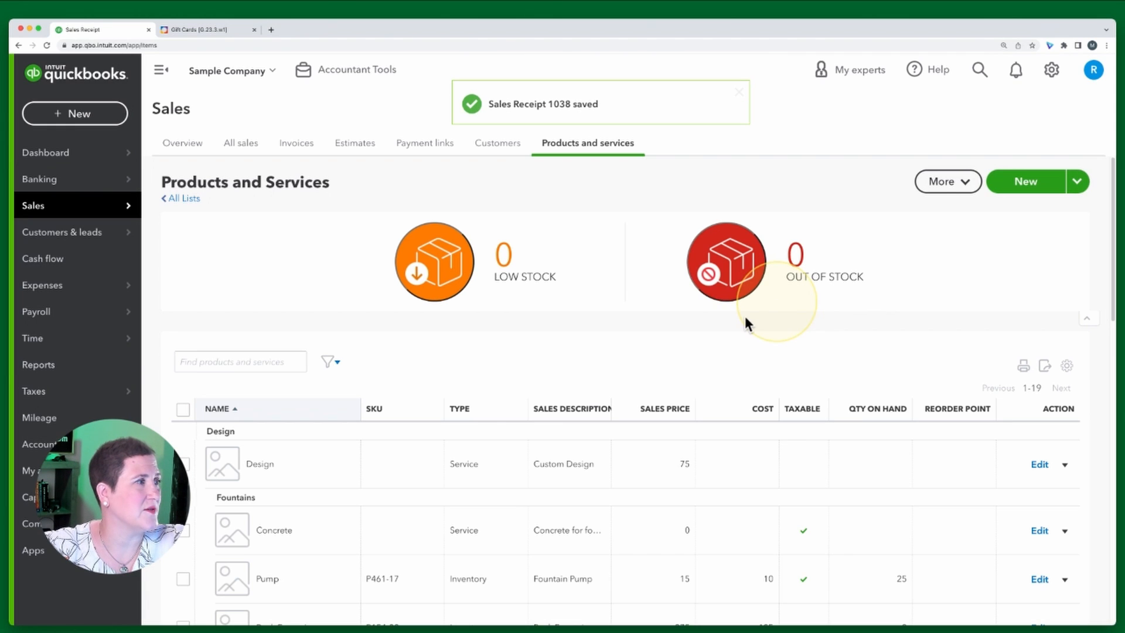
Read the exercise's Redemption section and Step 1, then start a new sales receipt
{"action": "left_click", "coordinate": [198, 28]}
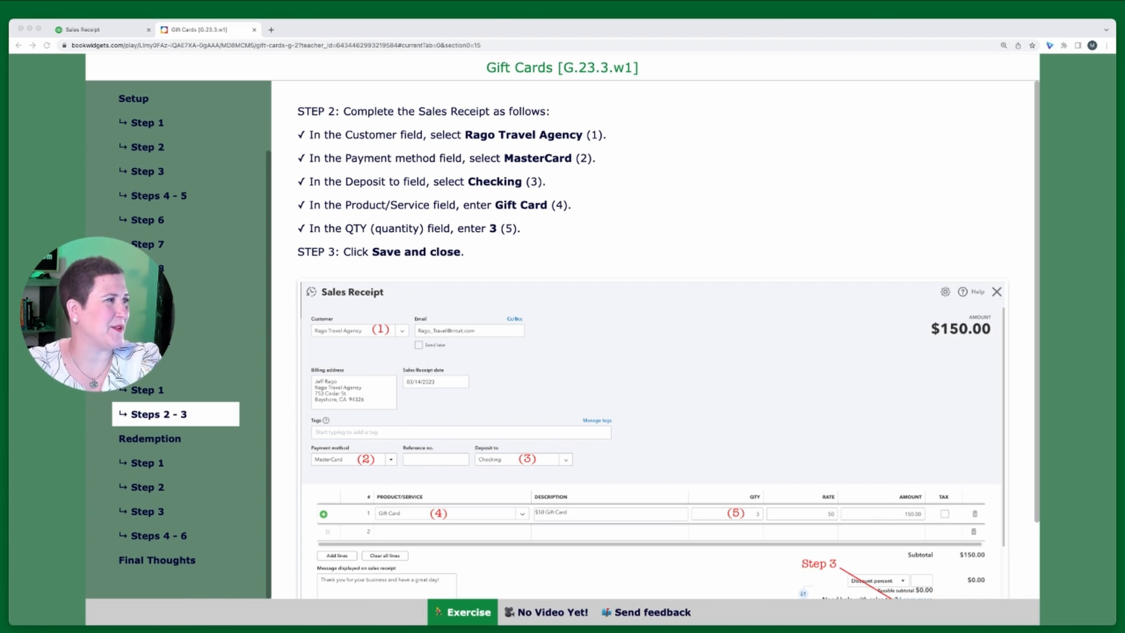
{"action": "left_click", "coordinate": [165, 447]}
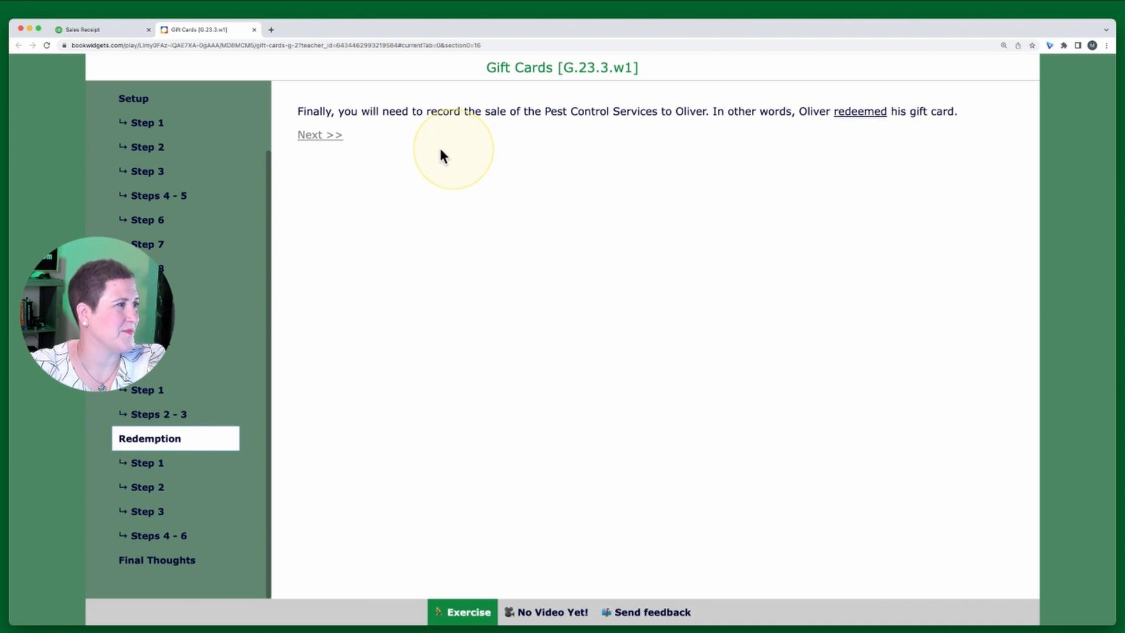
{"action": "left_click", "coordinate": [327, 134]}
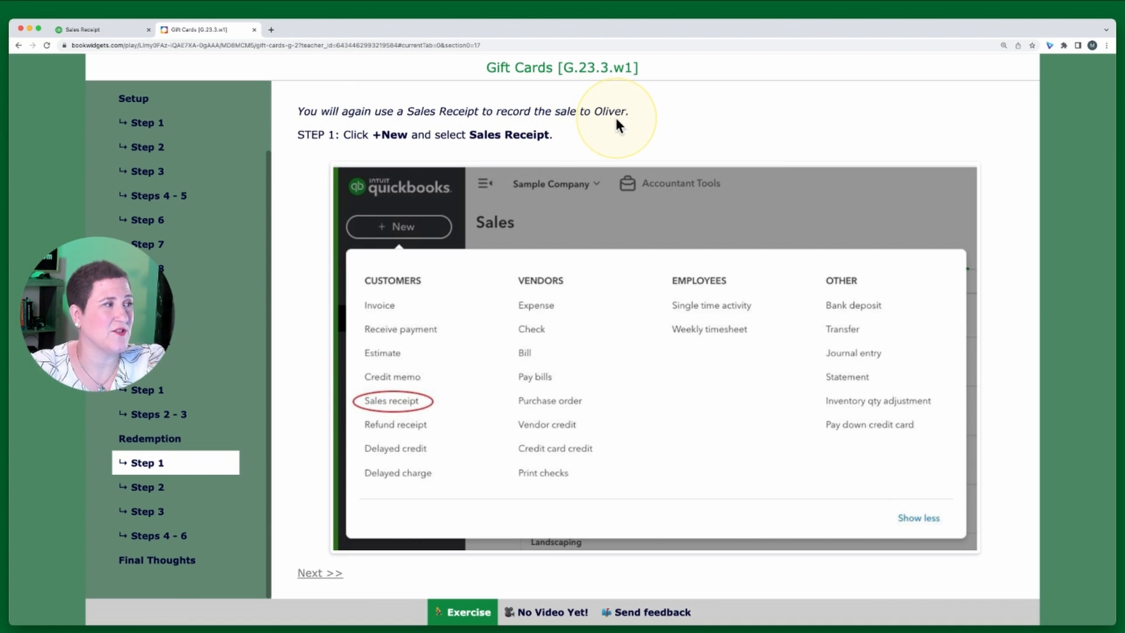
{"action": "left_click", "coordinate": [91, 28]}
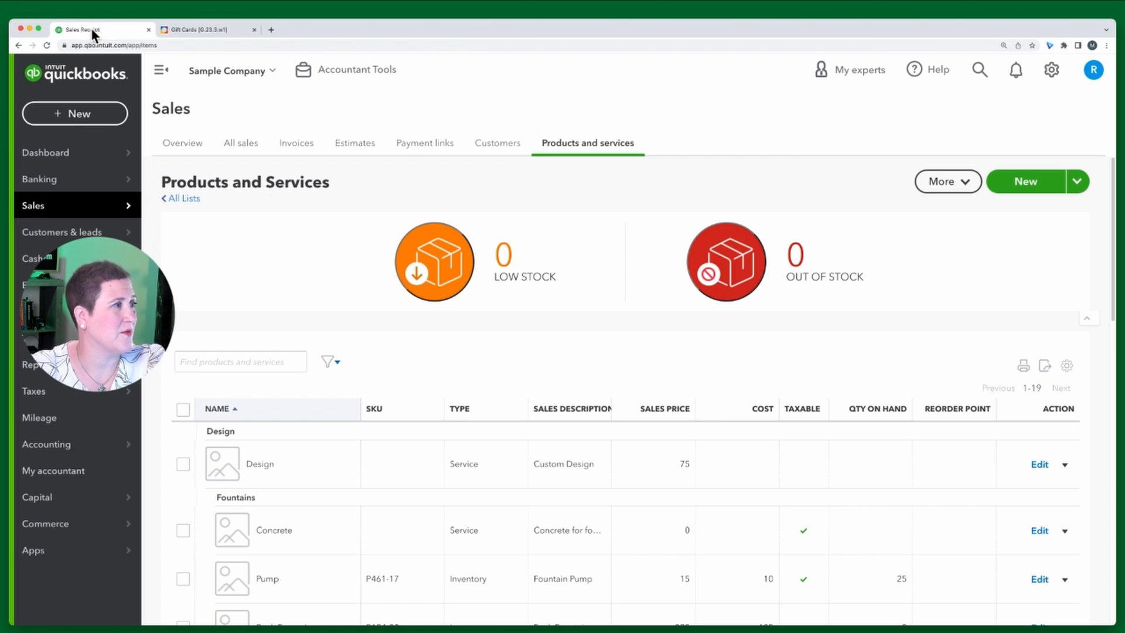
{"action": "left_click", "coordinate": [77, 117]}
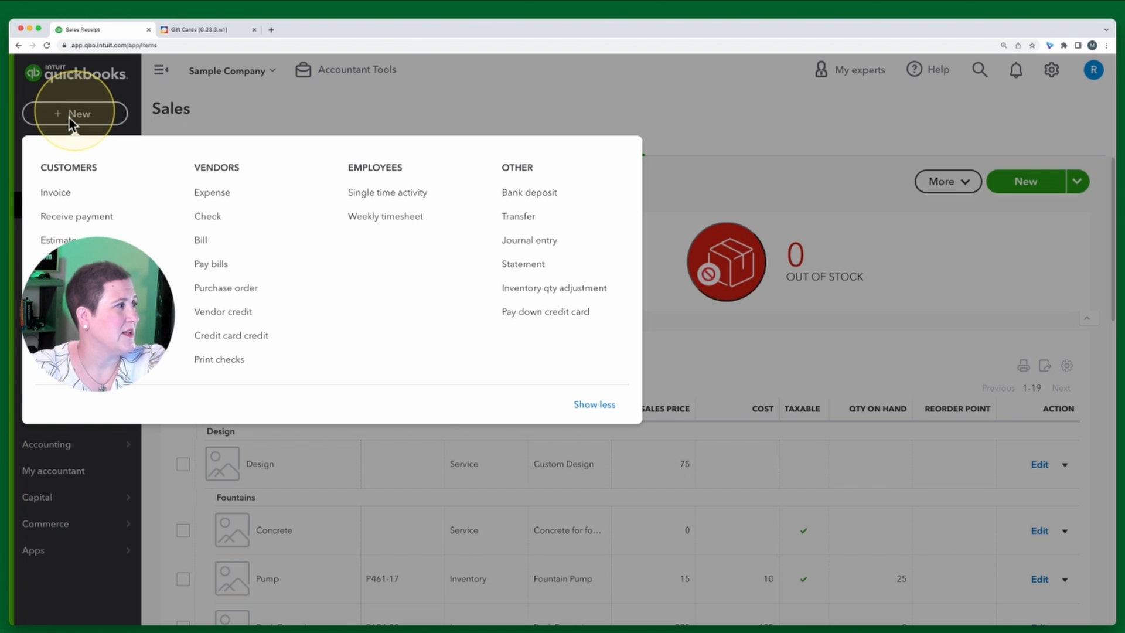
{"action": "left_click", "coordinate": [65, 287]}
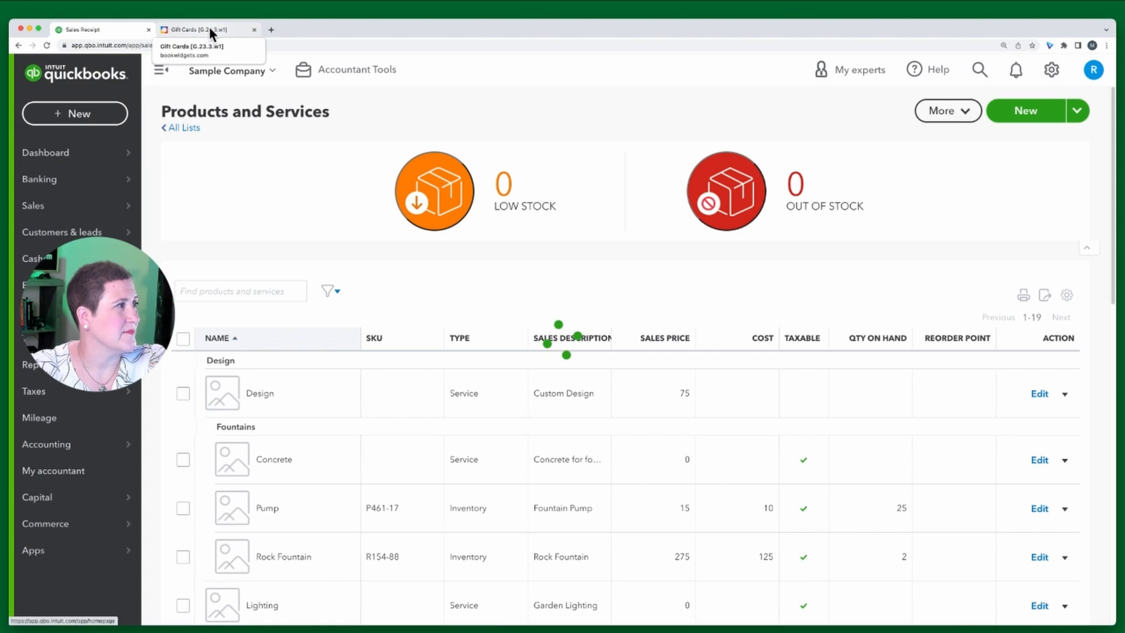
Following Redemption Step 2, add a new customer to the sales receipt by entering the customer's full name
{"action": "left_click", "coordinate": [208, 29]}
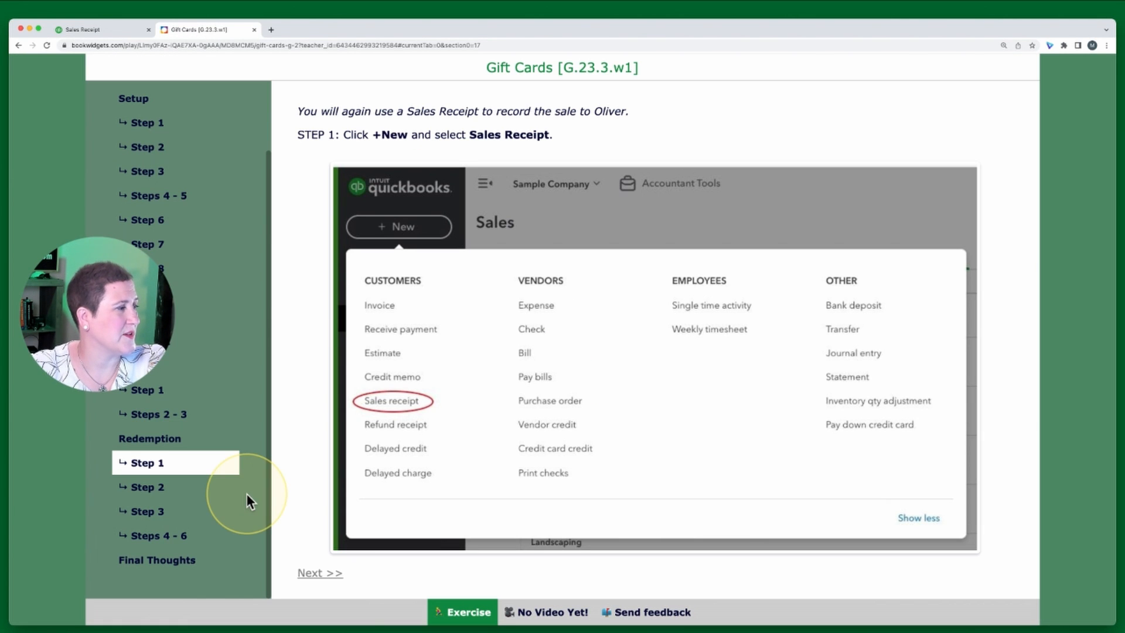
{"action": "left_click", "coordinate": [147, 487]}
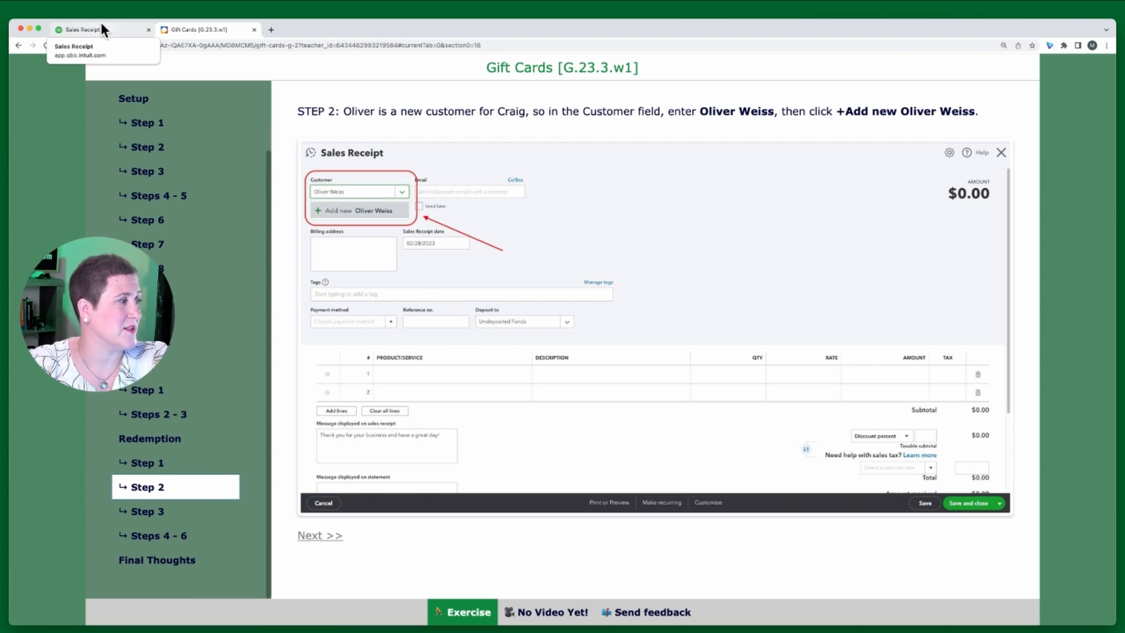
{"action": "left_click", "coordinate": [70, 30]}
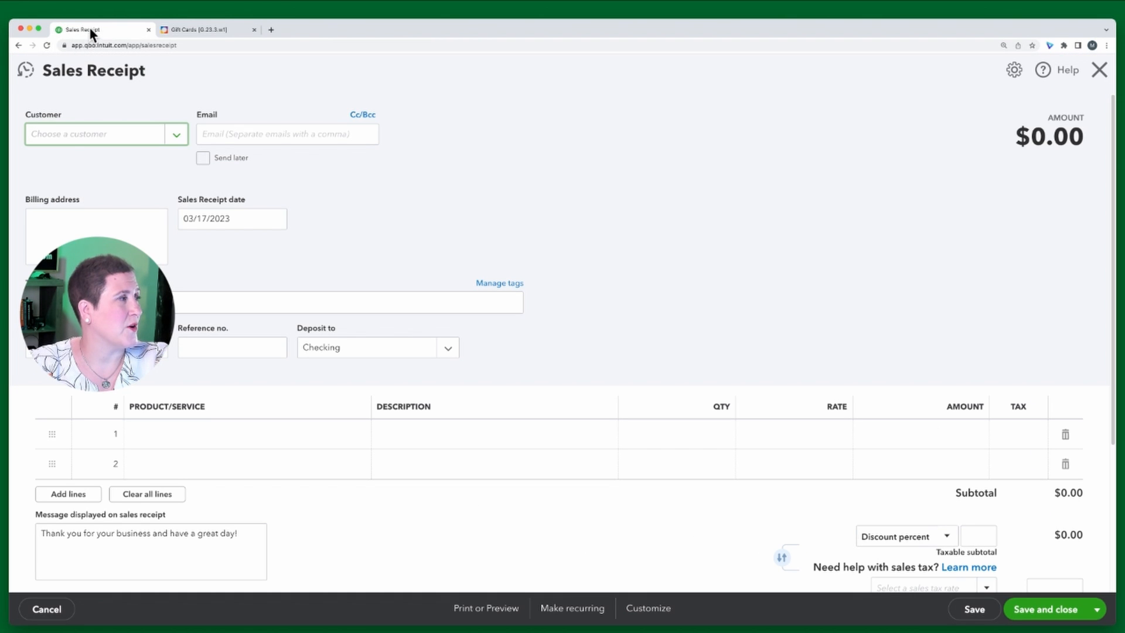
{"action": "left_click", "coordinate": [67, 138]}
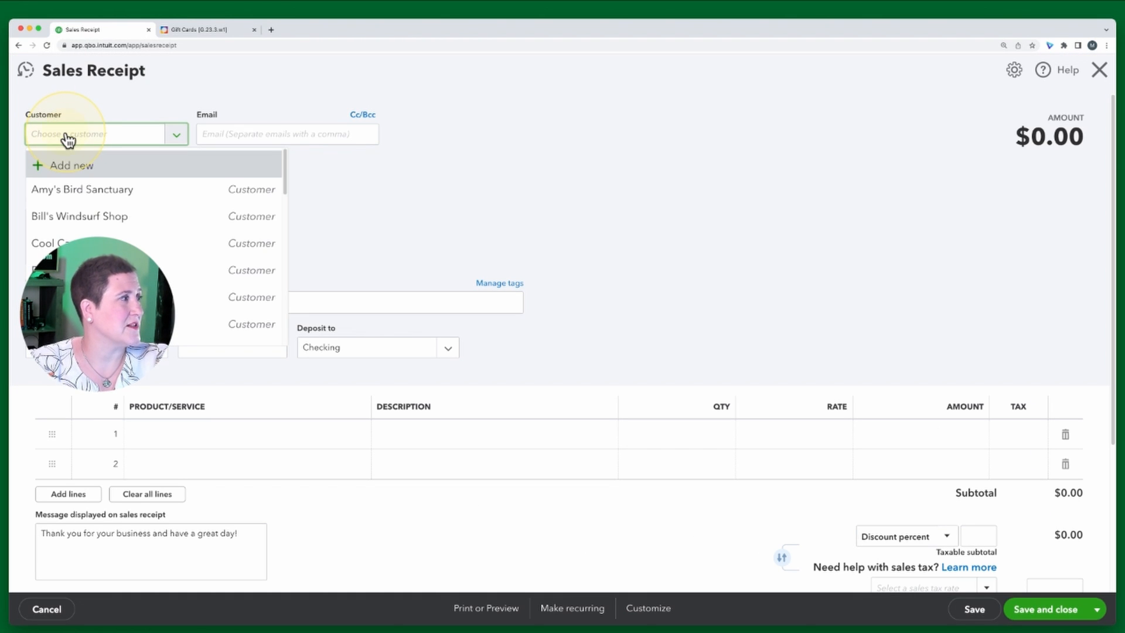
{"action": "left_click", "coordinate": [67, 140]}
{"action": "type", "text": "Ol"}
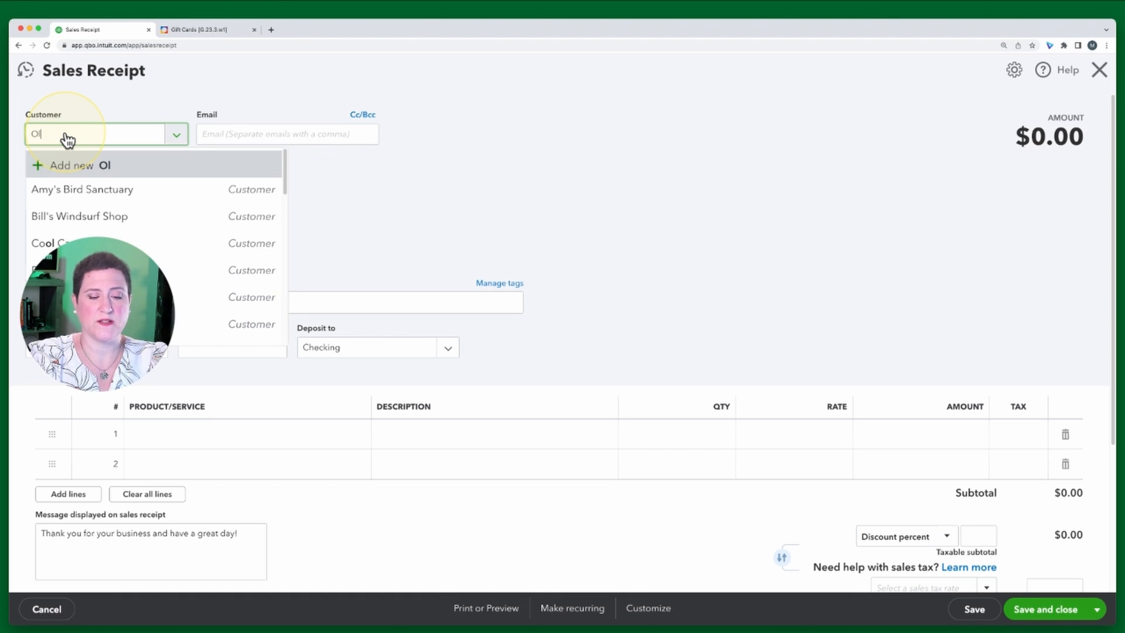
{"action": "type", "text": "iver We"}
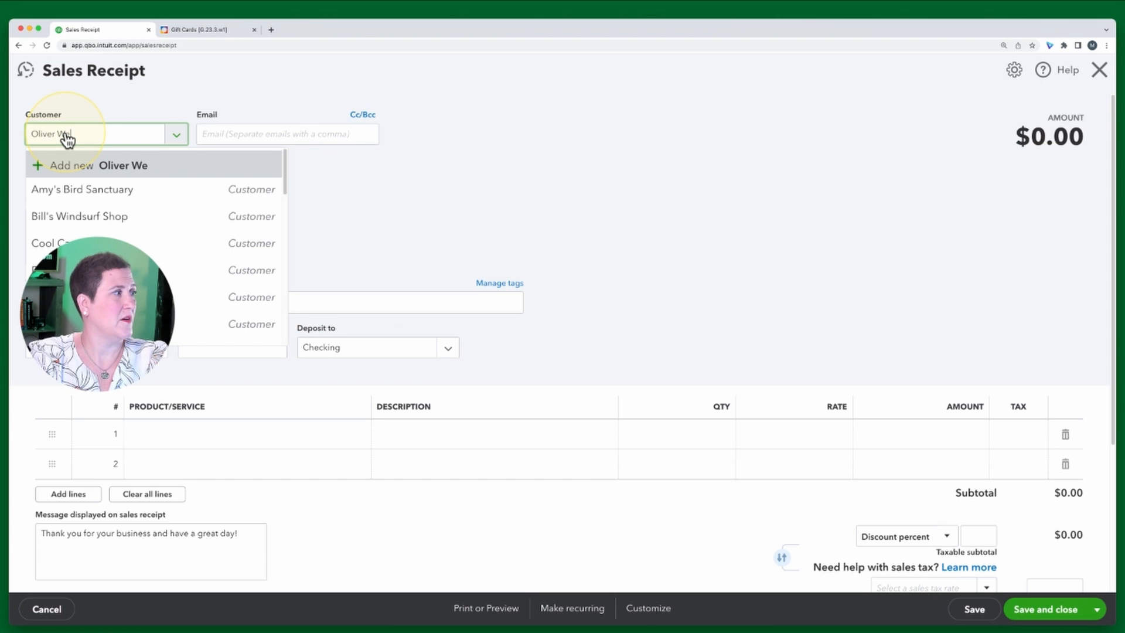
{"action": "type", "text": "iss"}
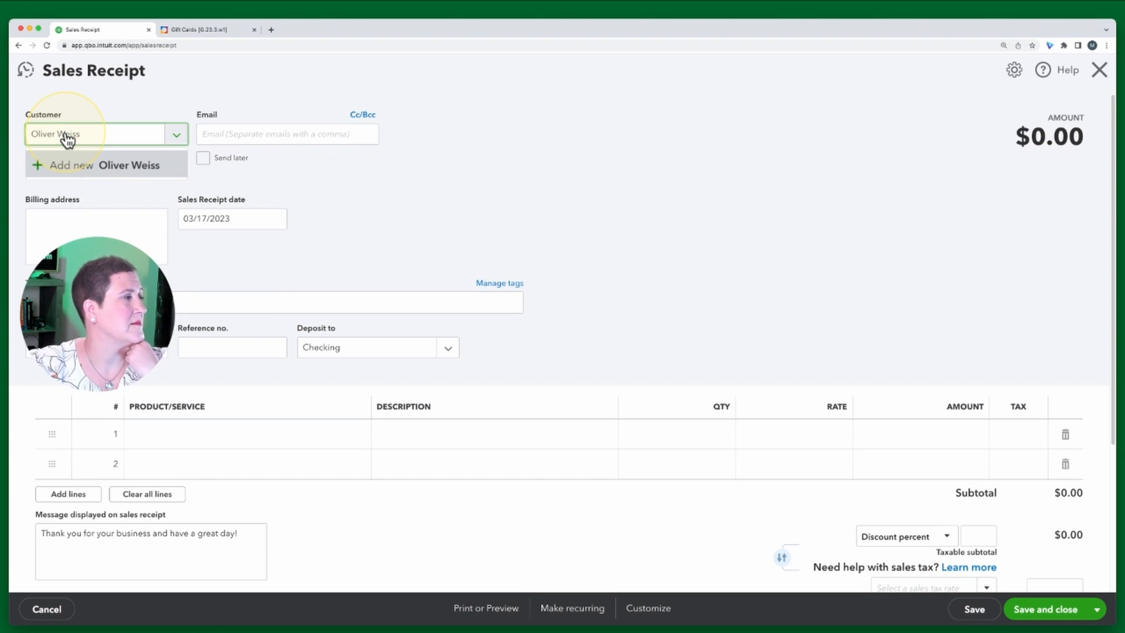
{"action": "left_click", "coordinate": [116, 171]}
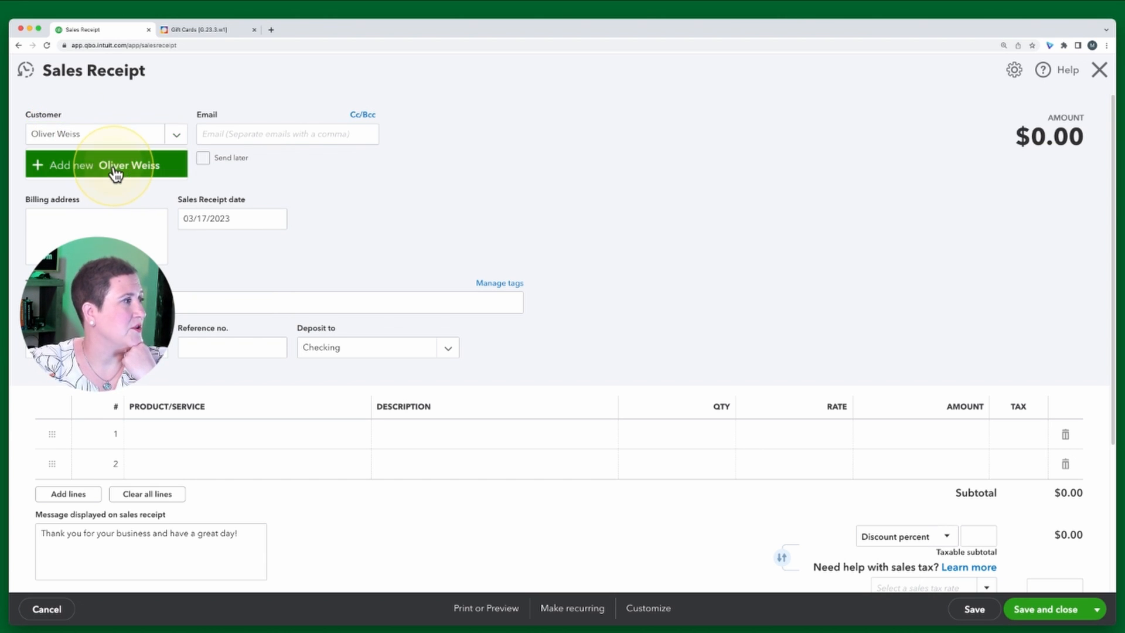
Open the exercise's Redemption Step 3 instructions about saving the new customer
{"action": "left_click", "coordinate": [205, 32]}
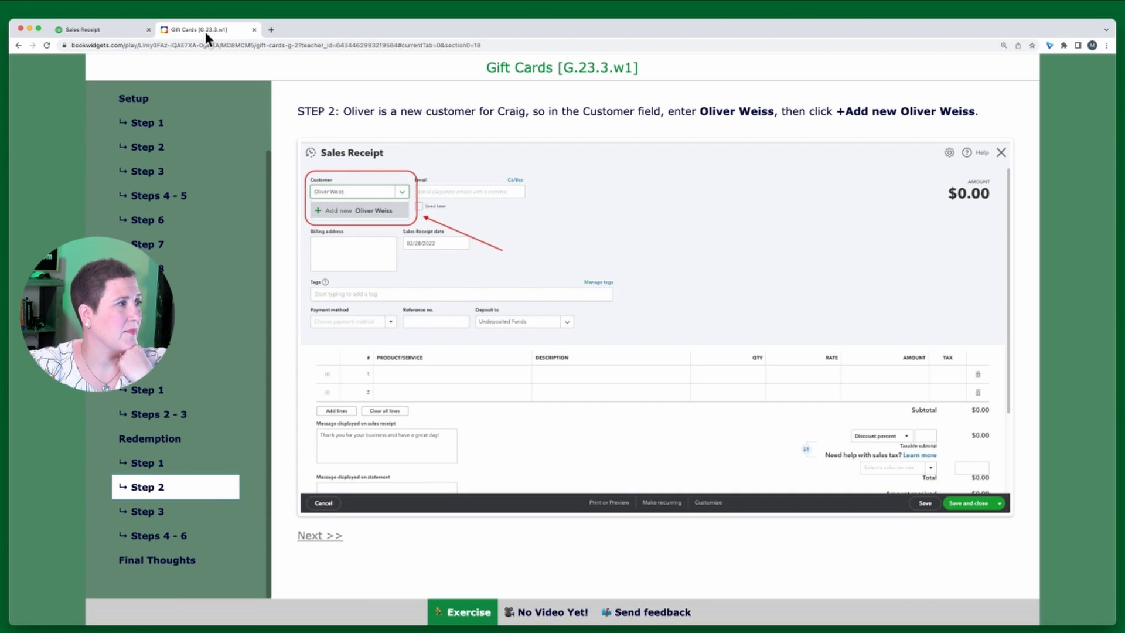
{"action": "left_click", "coordinate": [146, 514]}
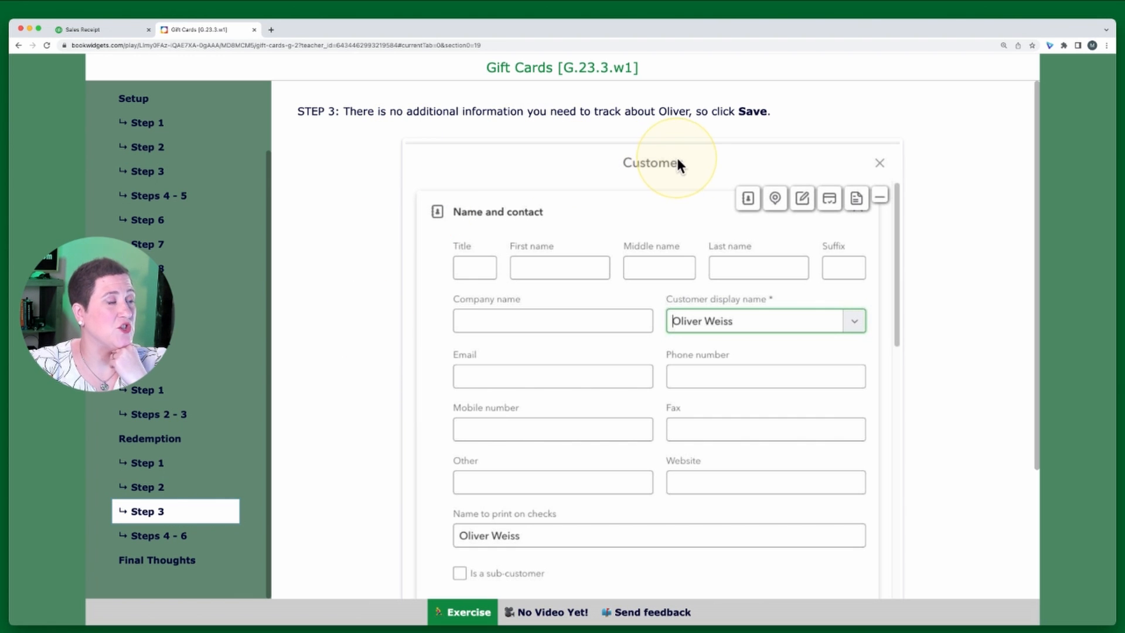
{"action": "scroll", "coordinate": [673, 184], "scroll_direction": "down", "scroll_amount": 2}
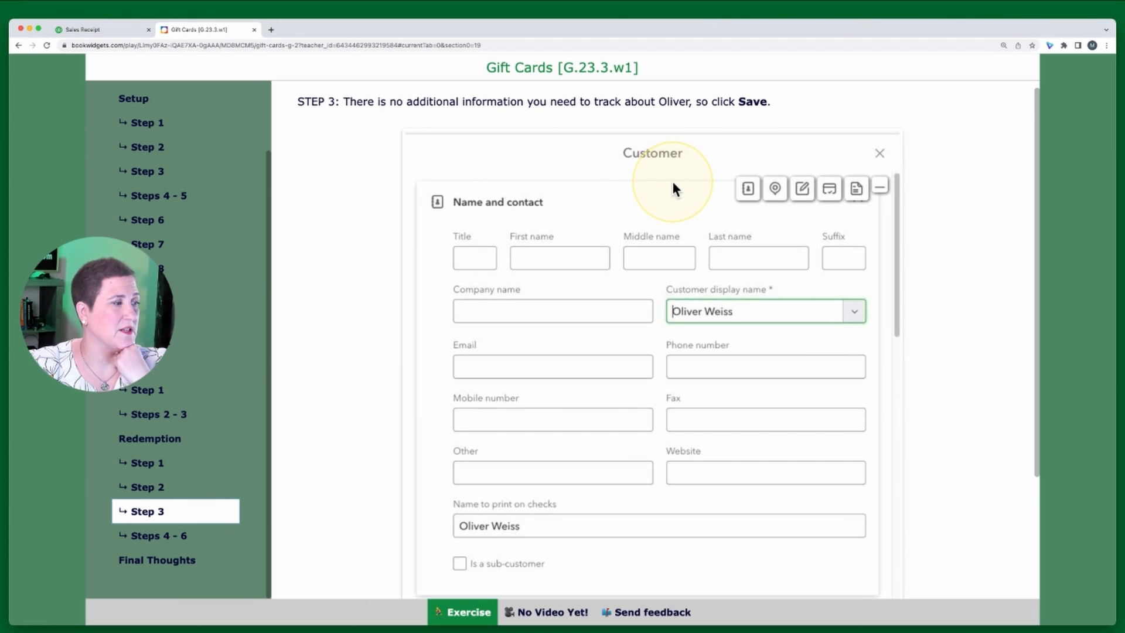
Save the new customer without entering any additional details
{"action": "left_click", "coordinate": [103, 28]}
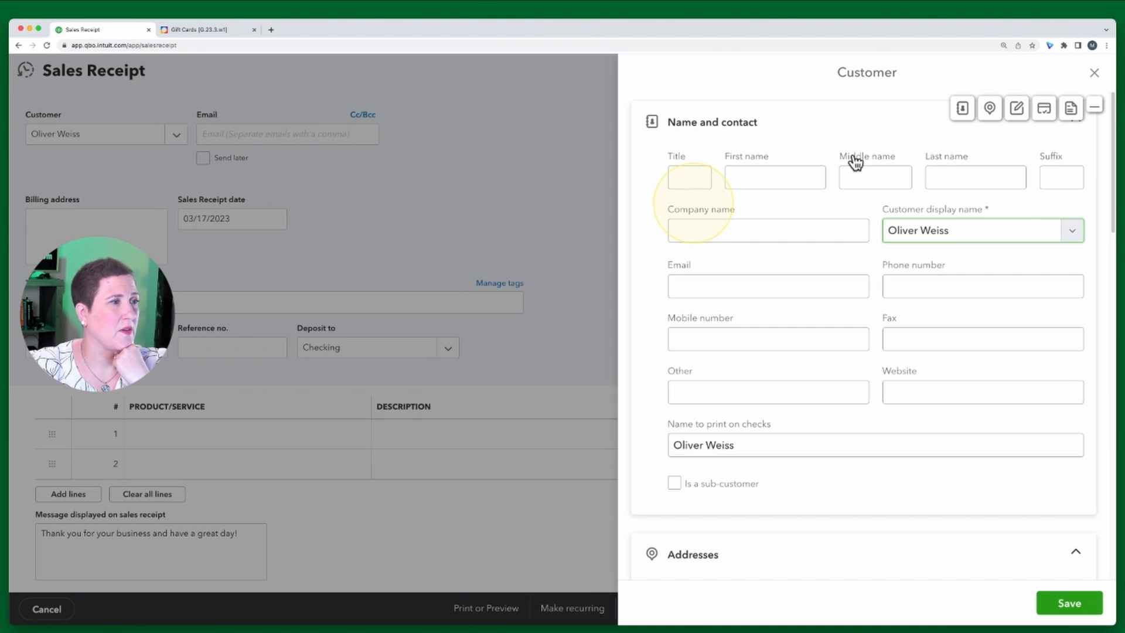
{"action": "left_click", "coordinate": [1074, 609]}
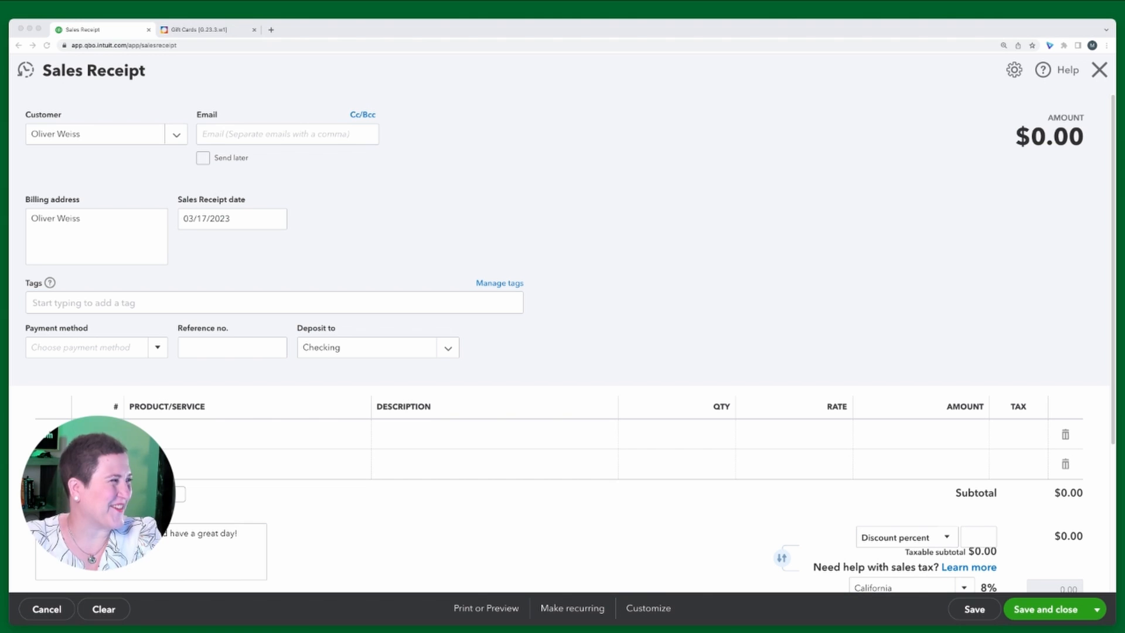
{"action": "left_click", "coordinate": [753, 121]}
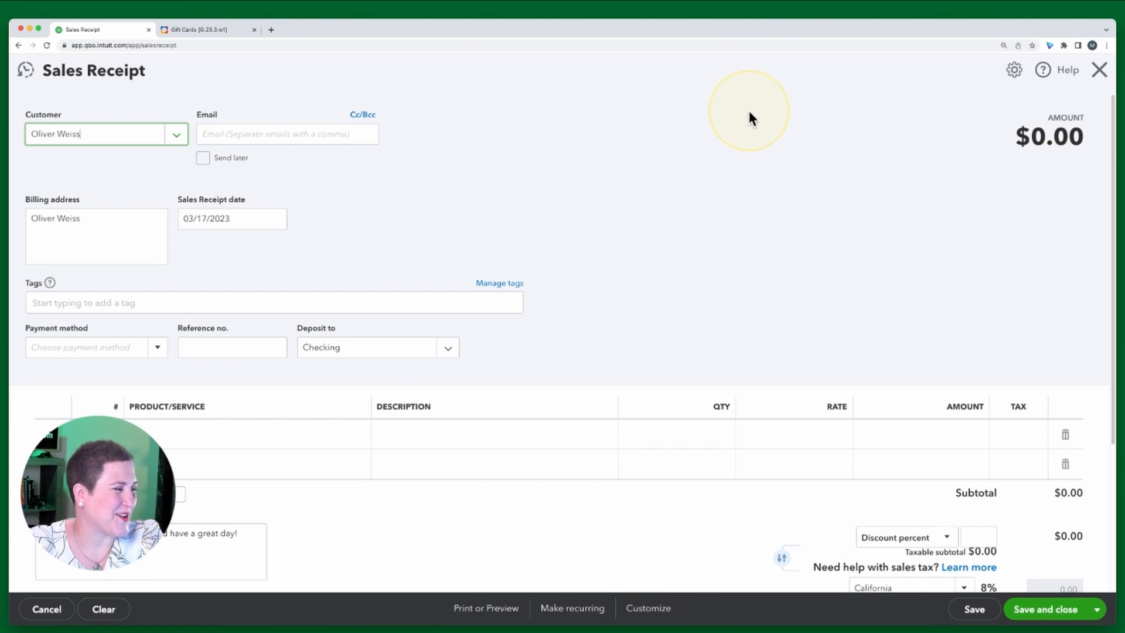
Read the exercise's instructions for Redemption Steps 4 through 6
{"action": "left_click", "coordinate": [196, 30]}
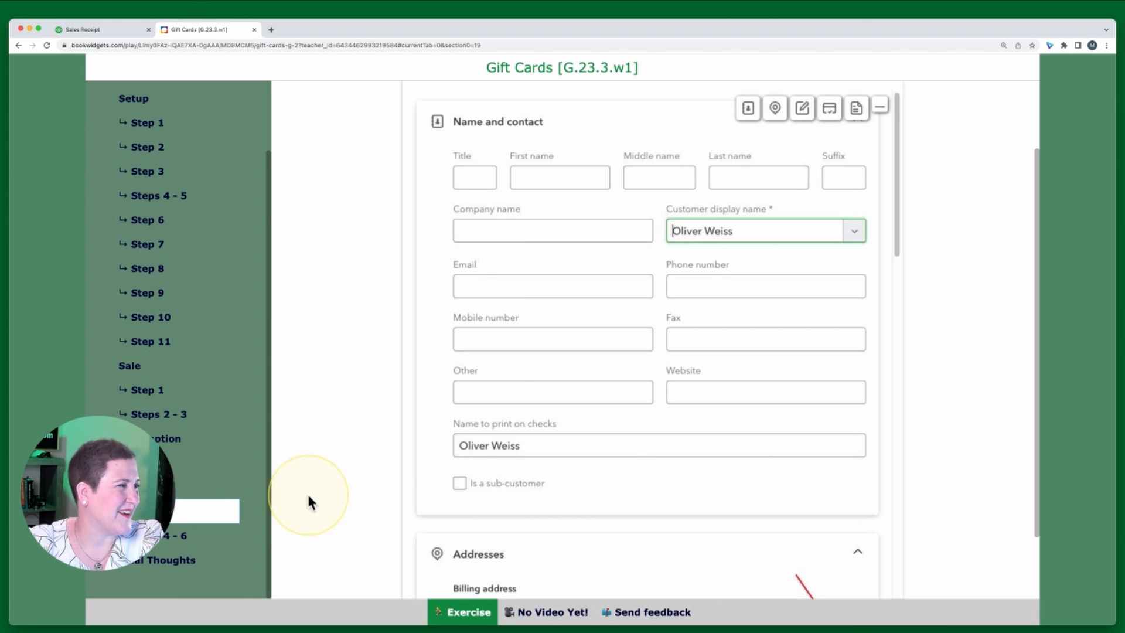
{"action": "scroll", "coordinate": [582, 358], "scroll_direction": "up", "scroll_amount": 2}
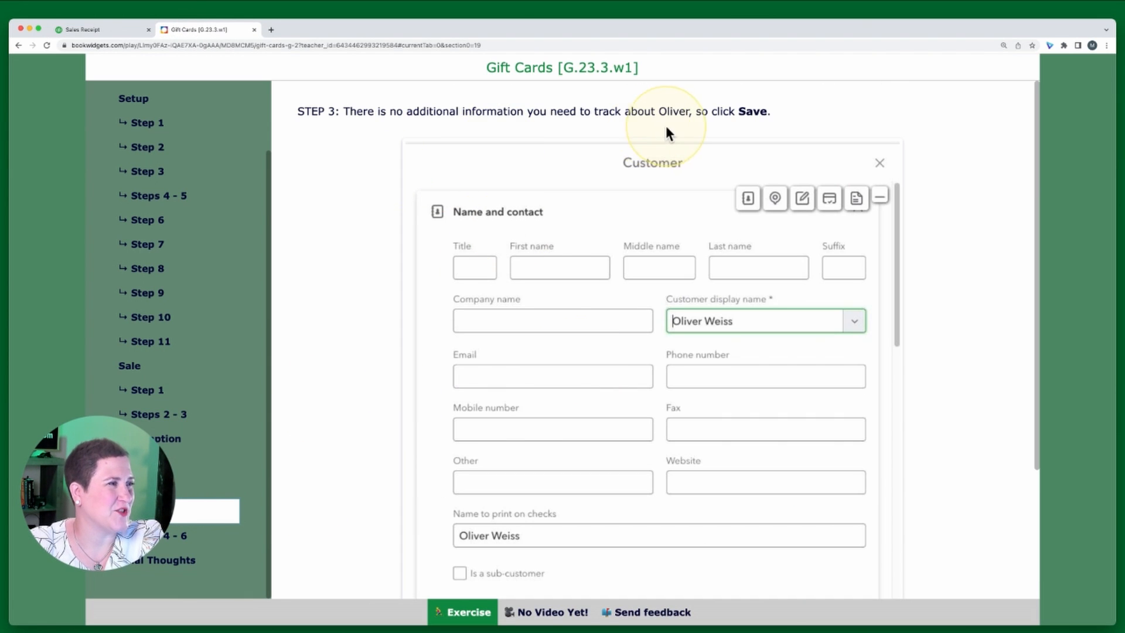
{"action": "scroll", "coordinate": [744, 367], "scroll_direction": "down", "scroll_amount": 4}
{"action": "left_click", "coordinate": [114, 30]}
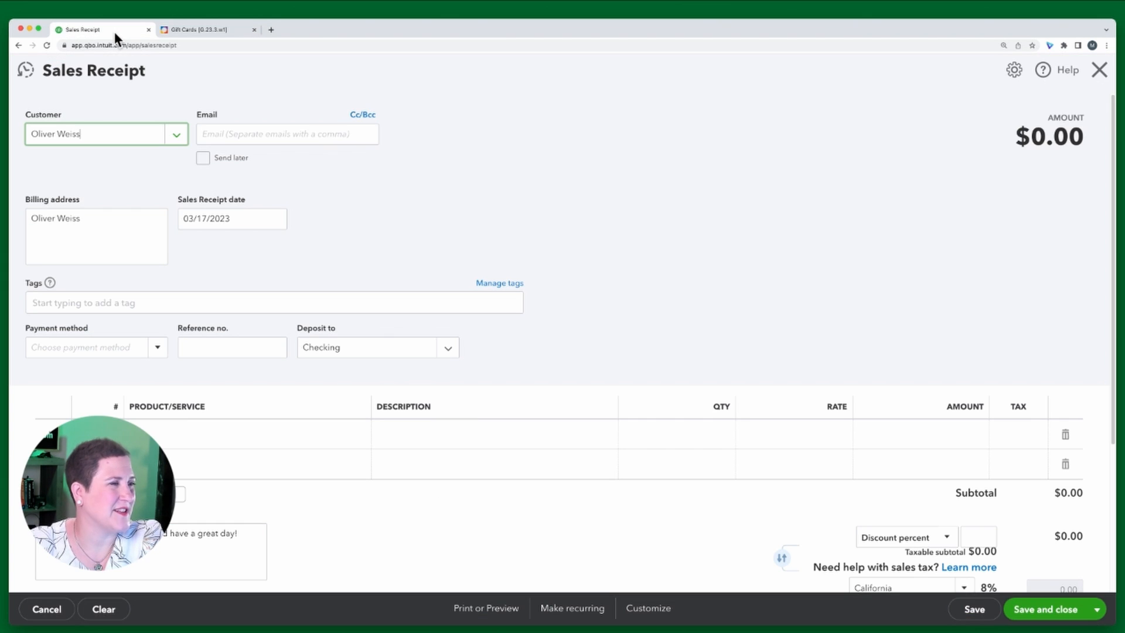
{"action": "left_click", "coordinate": [208, 29]}
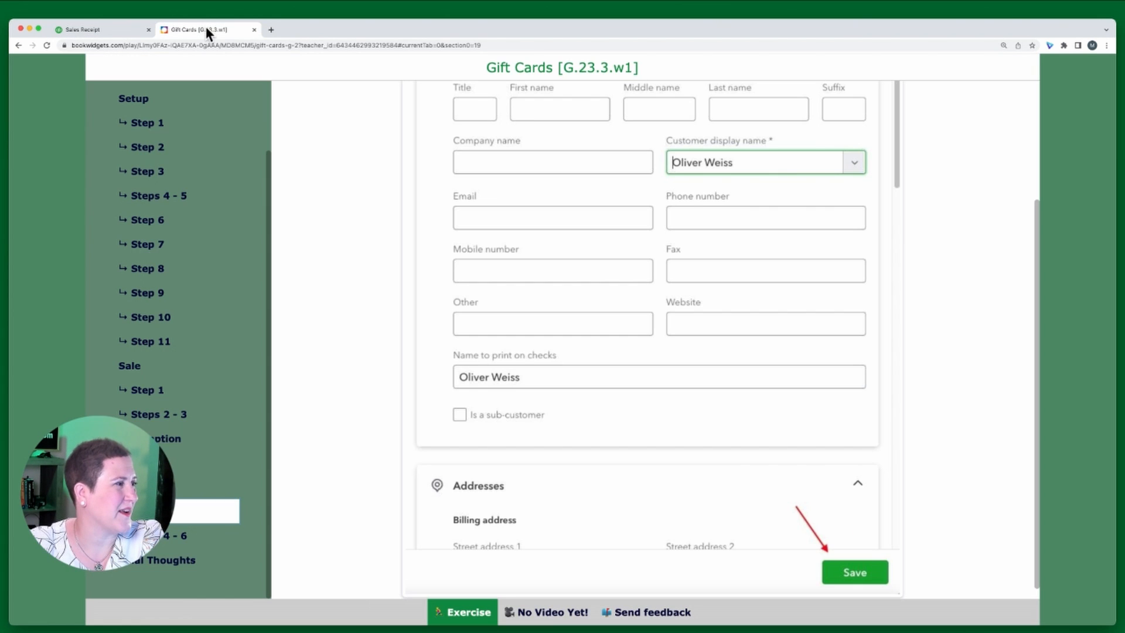
{"action": "left_click", "coordinate": [179, 540]}
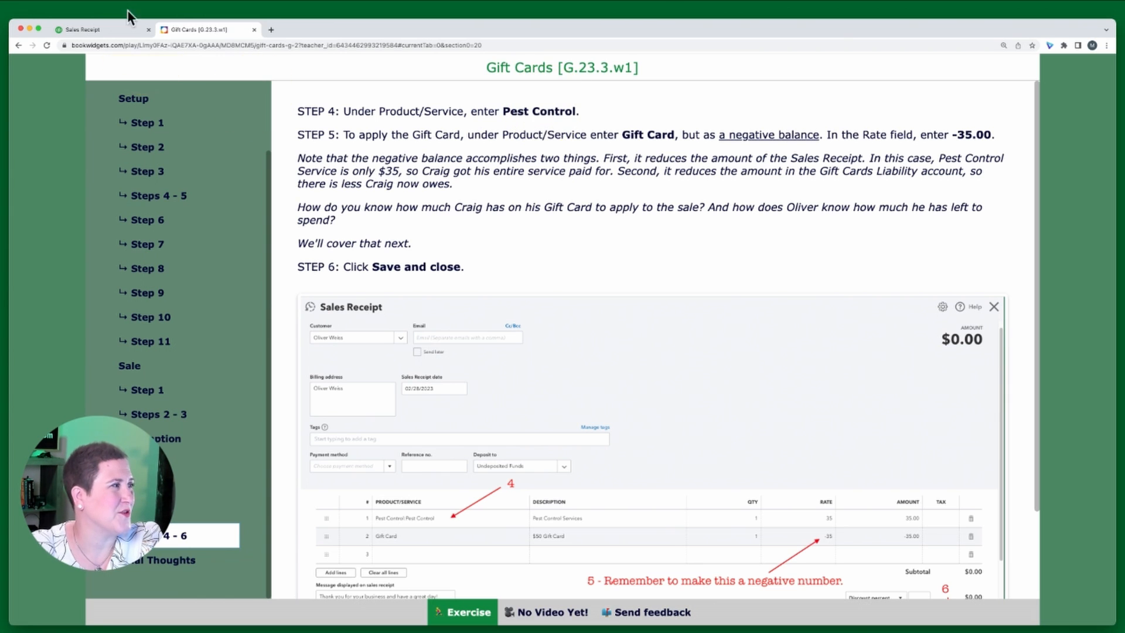
Add Pest Control as the first product/service line on the sales receipt
{"action": "left_click", "coordinate": [121, 32]}
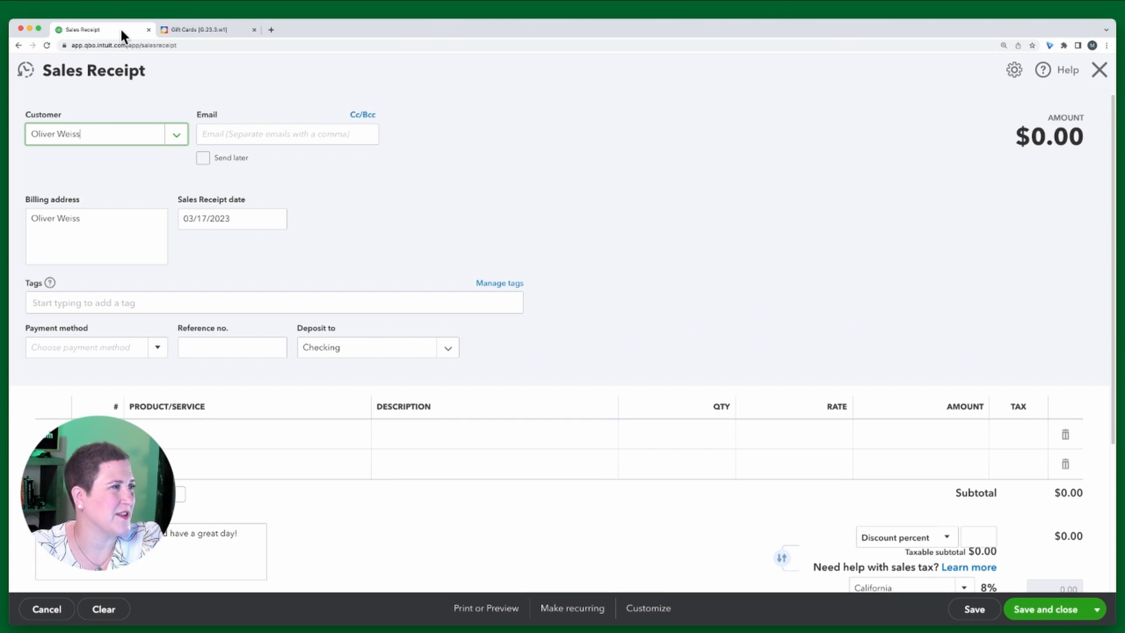
{"action": "left_click", "coordinate": [197, 442]}
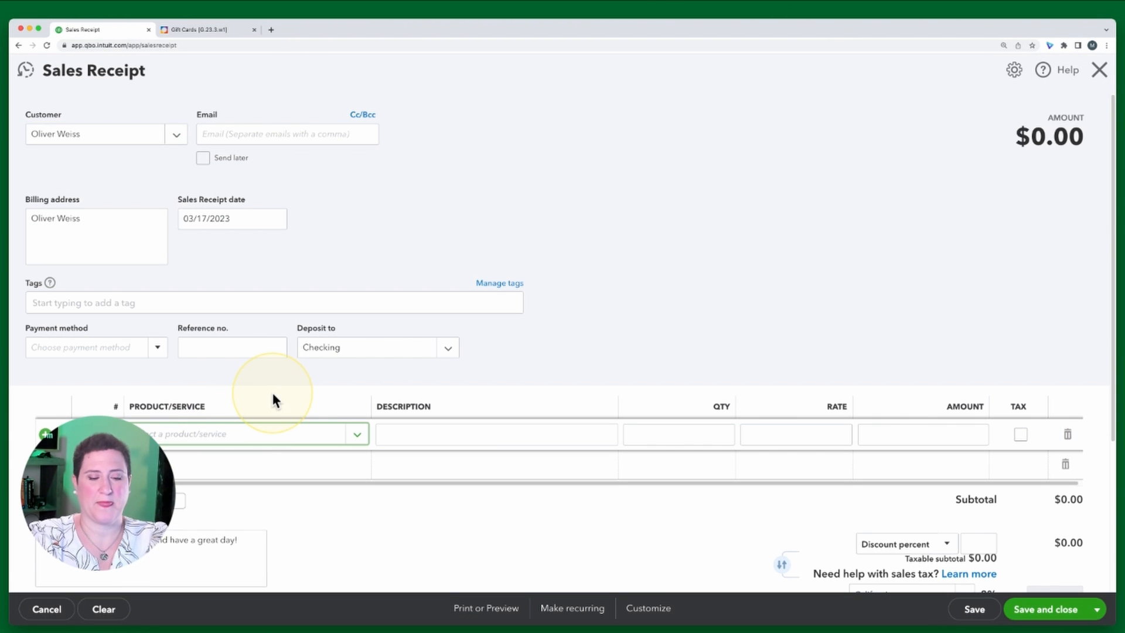
{"action": "type", "text": "Pest Control"}
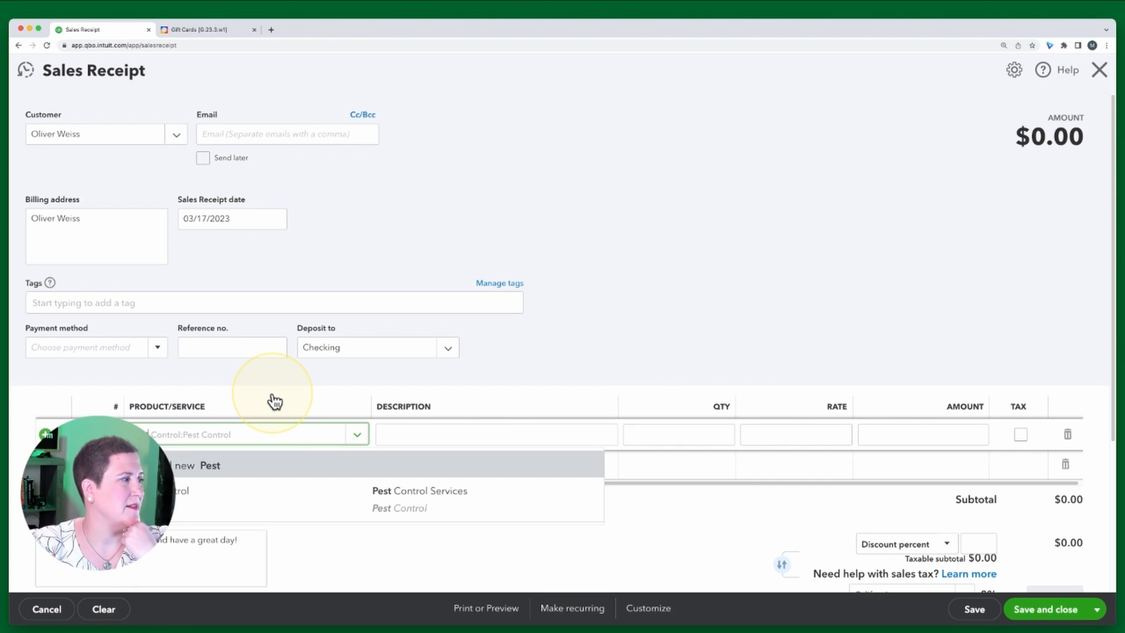
{"action": "left_click", "coordinate": [416, 495]}
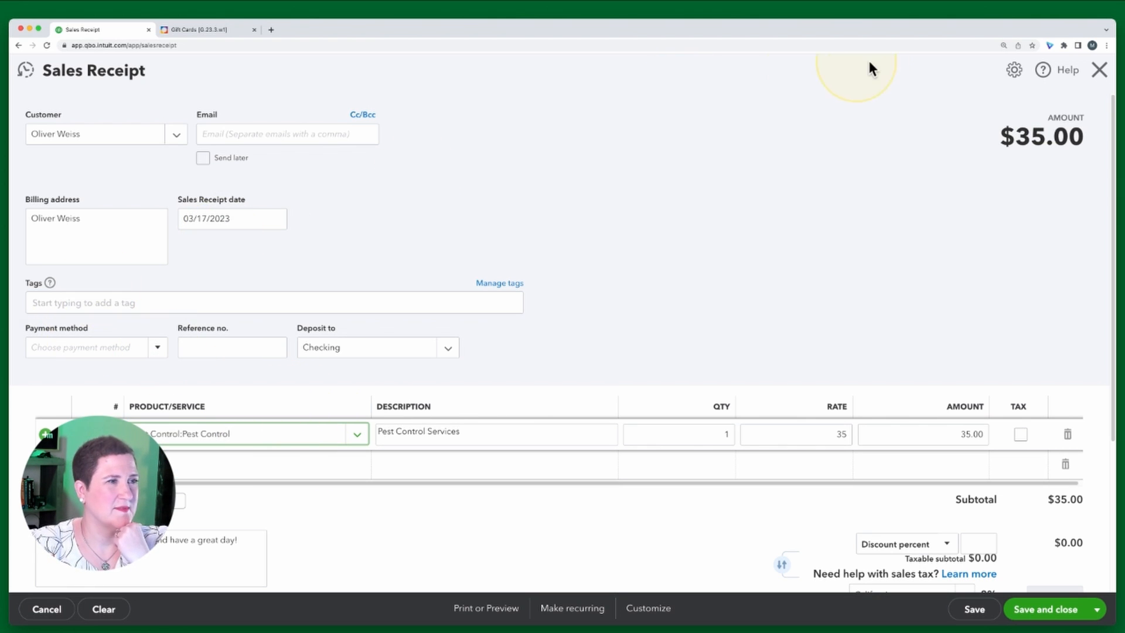
{"action": "left_click_drag", "start_coordinate": [98, 492], "coordinate": [90, 237]}
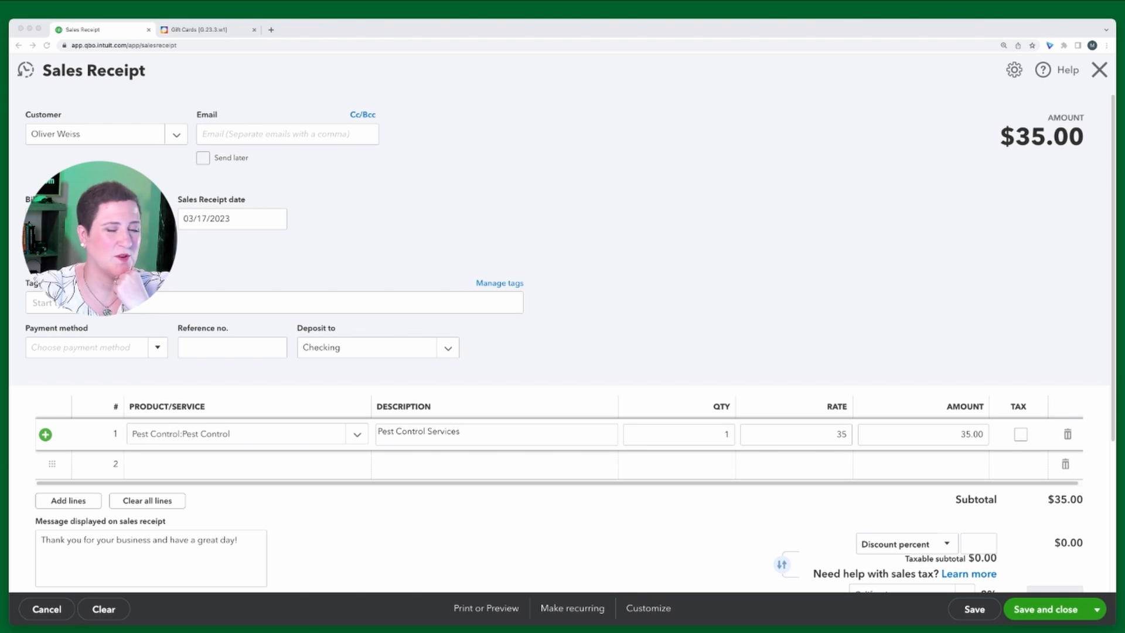
{"action": "left_click", "coordinate": [783, 286]}
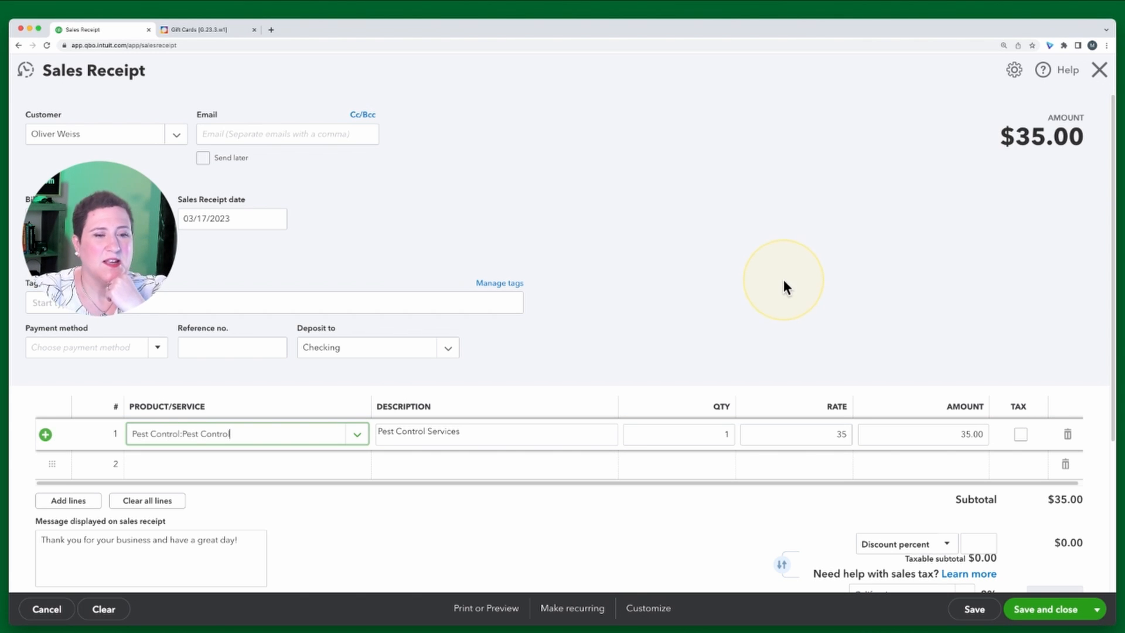
Add the Gift Card item as the second product/service line on the sales receipt
{"action": "left_click", "coordinate": [197, 30]}
{"action": "left_click", "coordinate": [101, 35]}
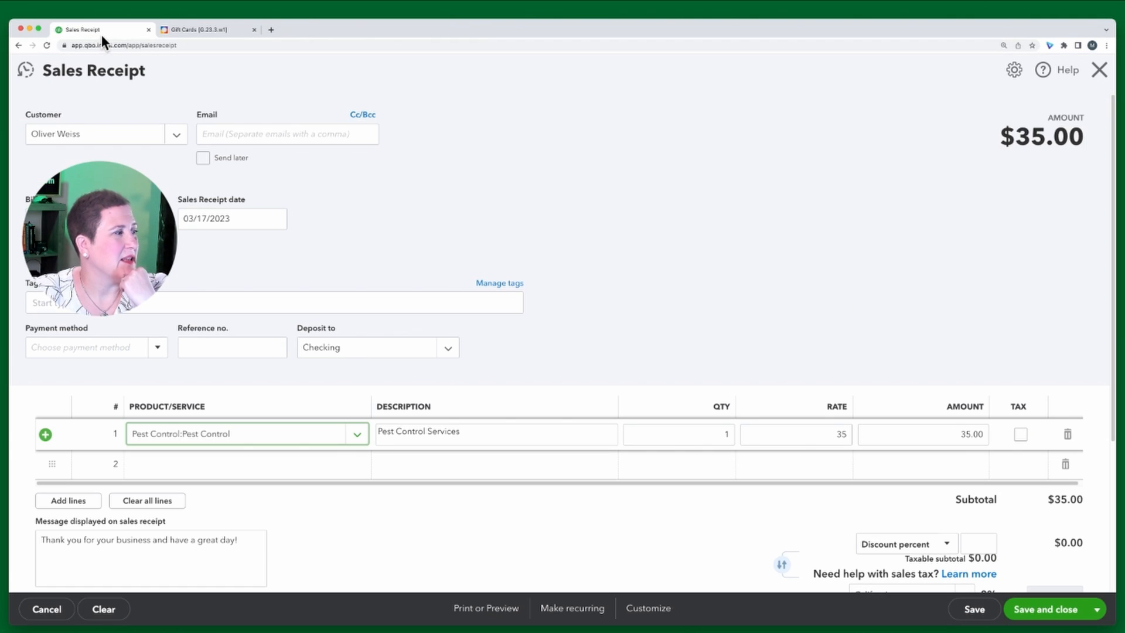
{"action": "left_click", "coordinate": [97, 63]}
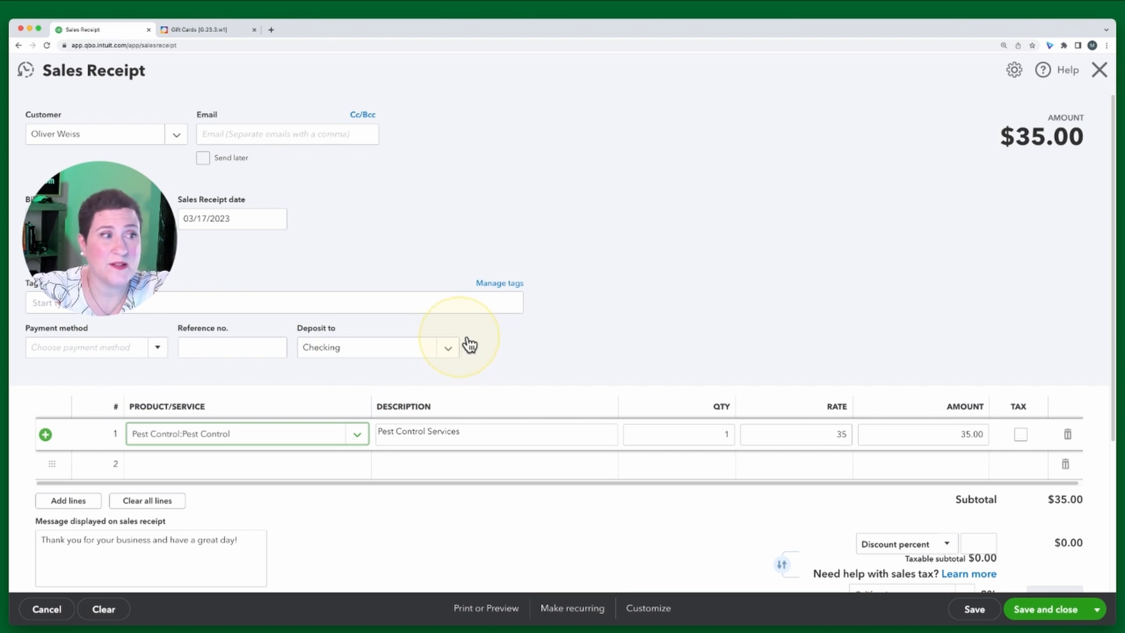
{"action": "scroll", "coordinate": [586, 334], "scroll_direction": "down", "scroll_amount": 1}
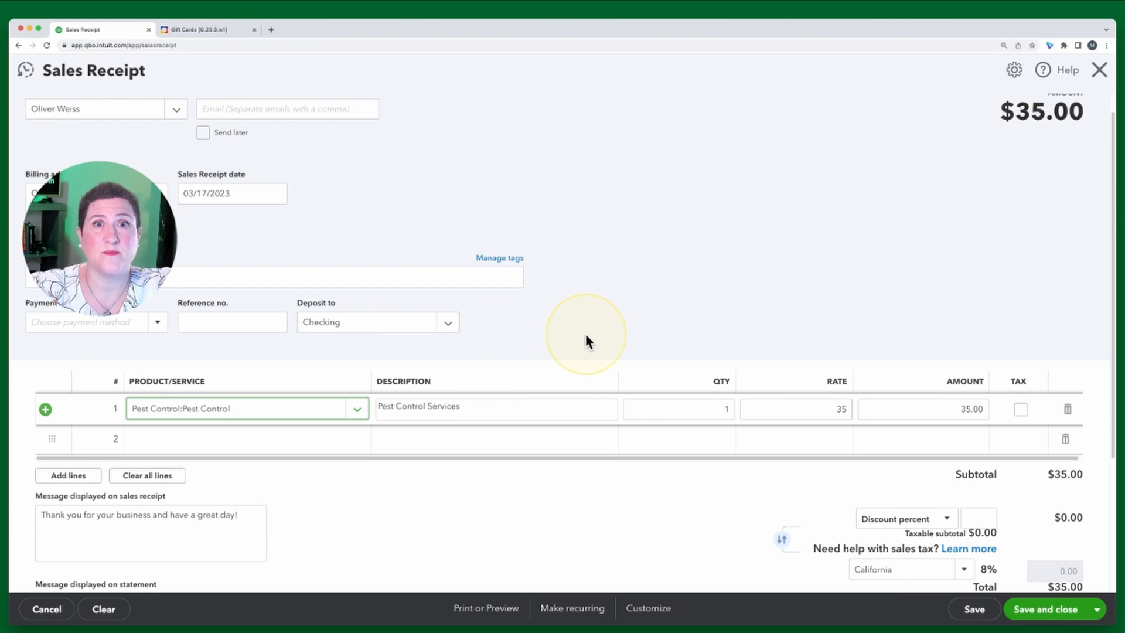
{"action": "left_click", "coordinate": [246, 440]}
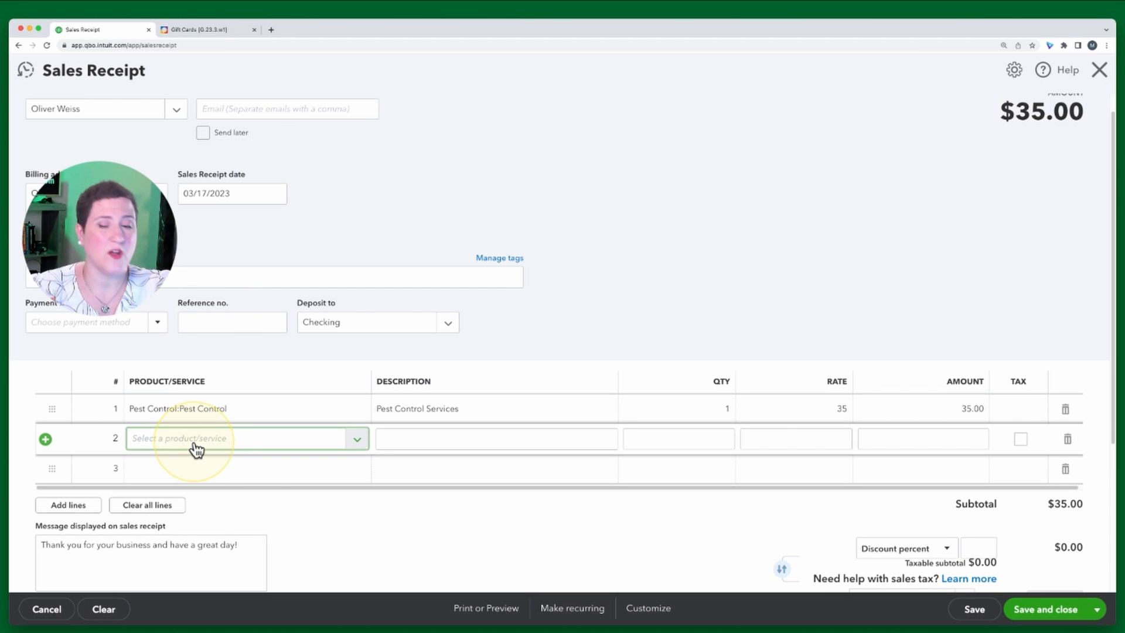
{"action": "type", "text": "G"}
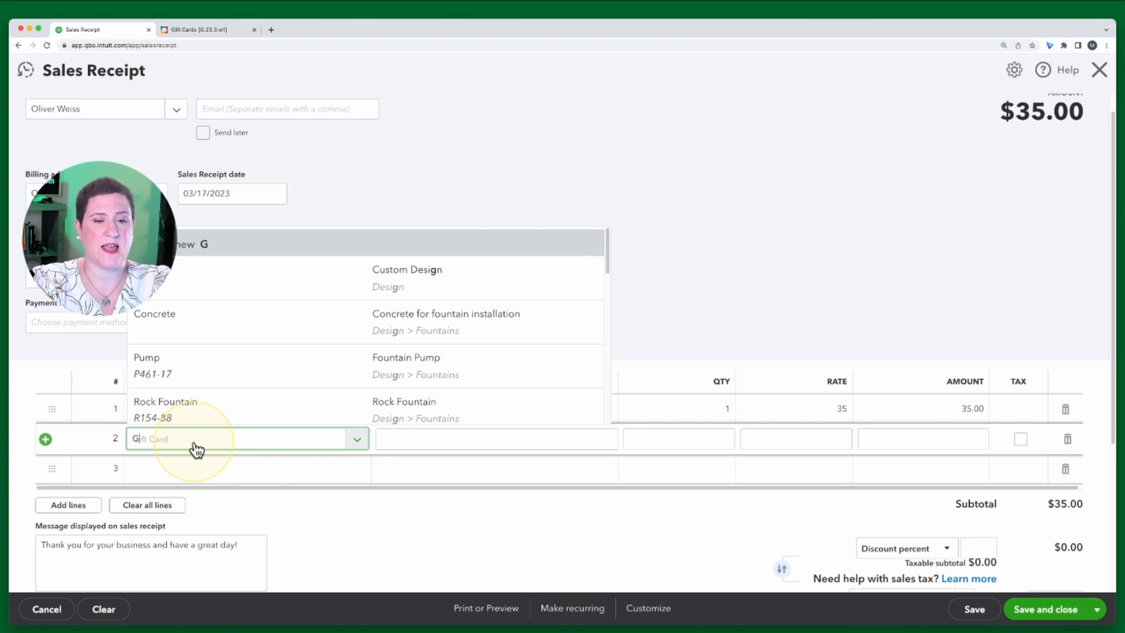
{"action": "type", "text": "i"}
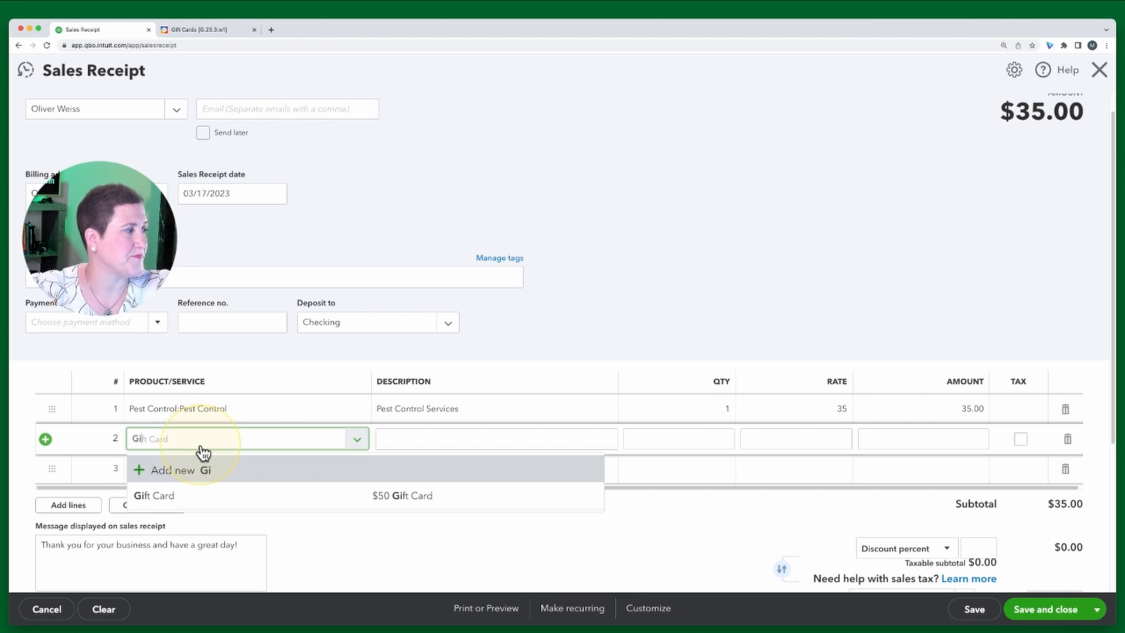
{"action": "left_click", "coordinate": [251, 498]}
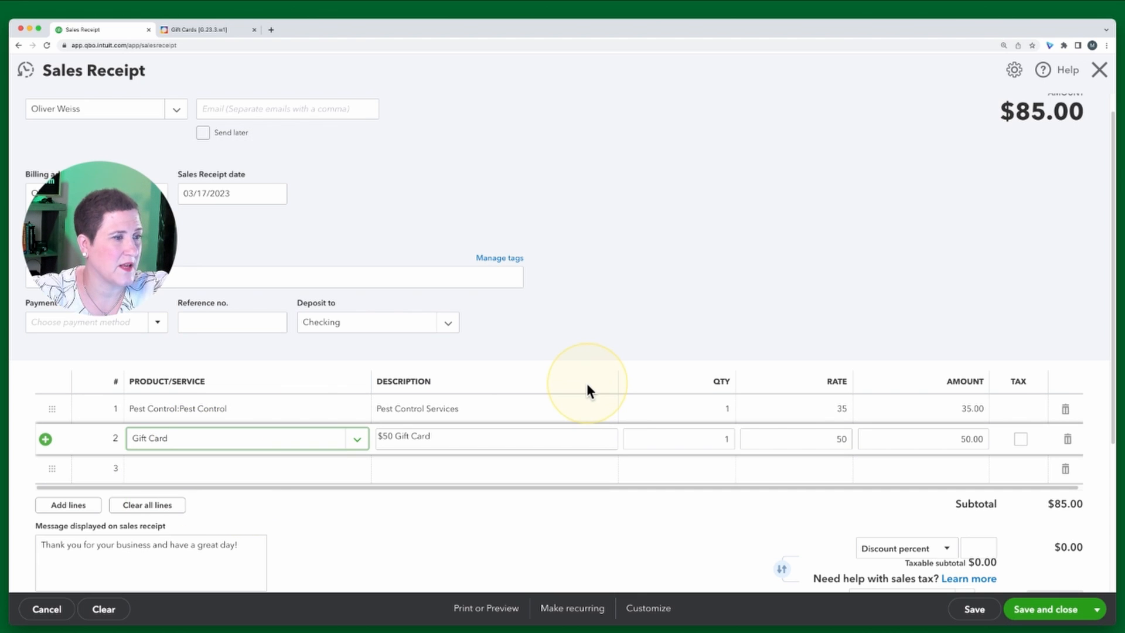
Set the Gift Card line's rate to -35 so it offsets the service charge
{"action": "left_click", "coordinate": [837, 439]}
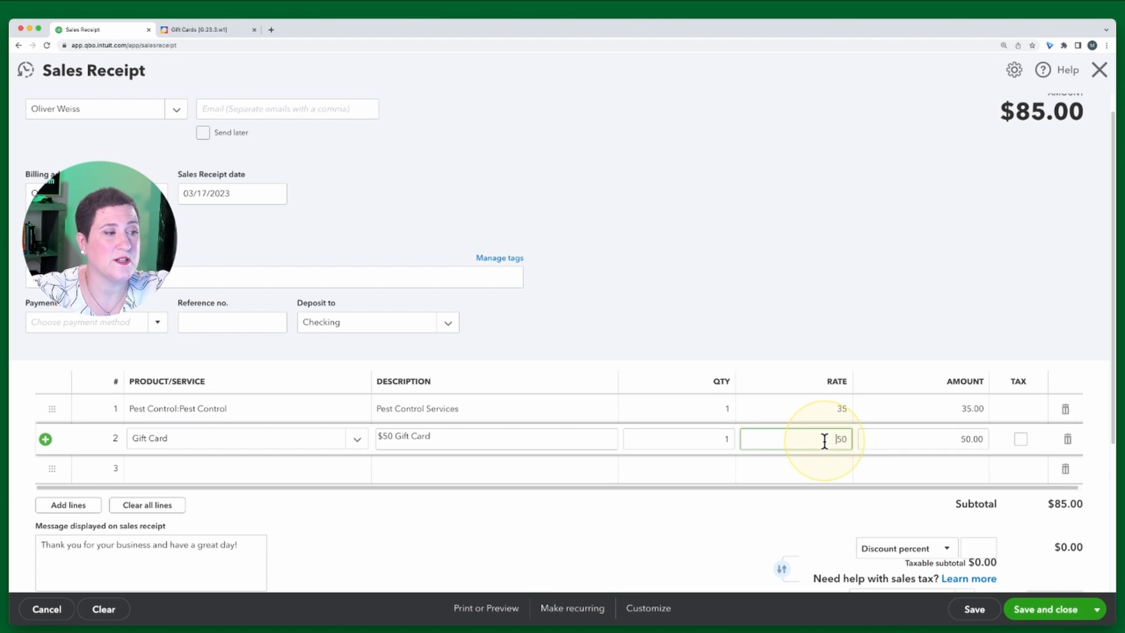
{"action": "left_click_drag", "start_coordinate": [826, 440], "coordinate": [860, 440]}
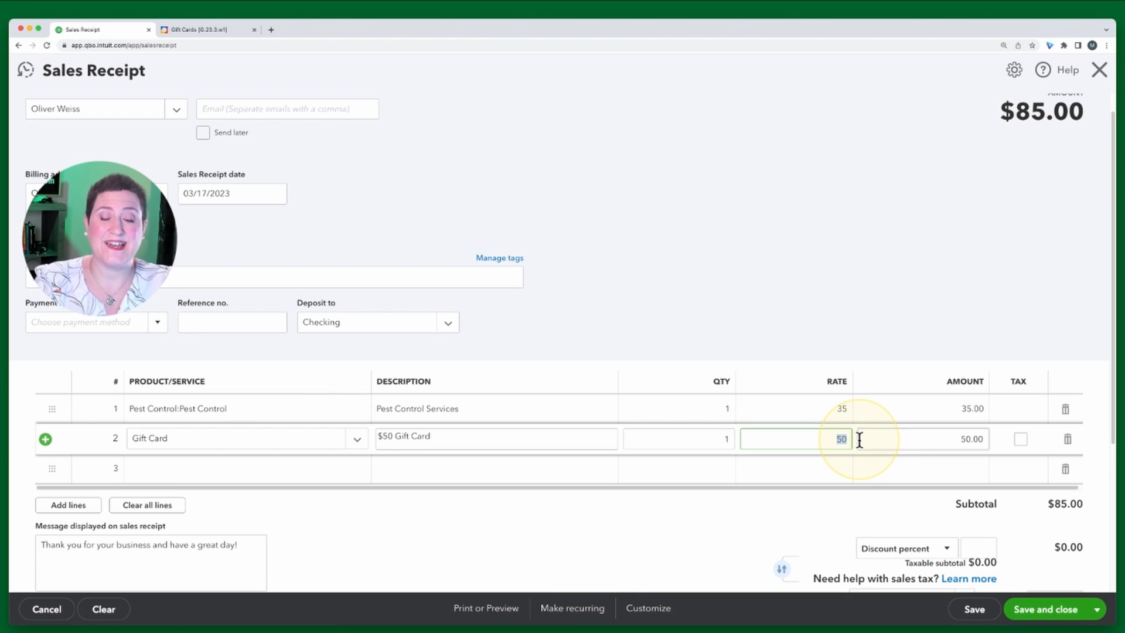
{"action": "key", "text": "BackSpace"}
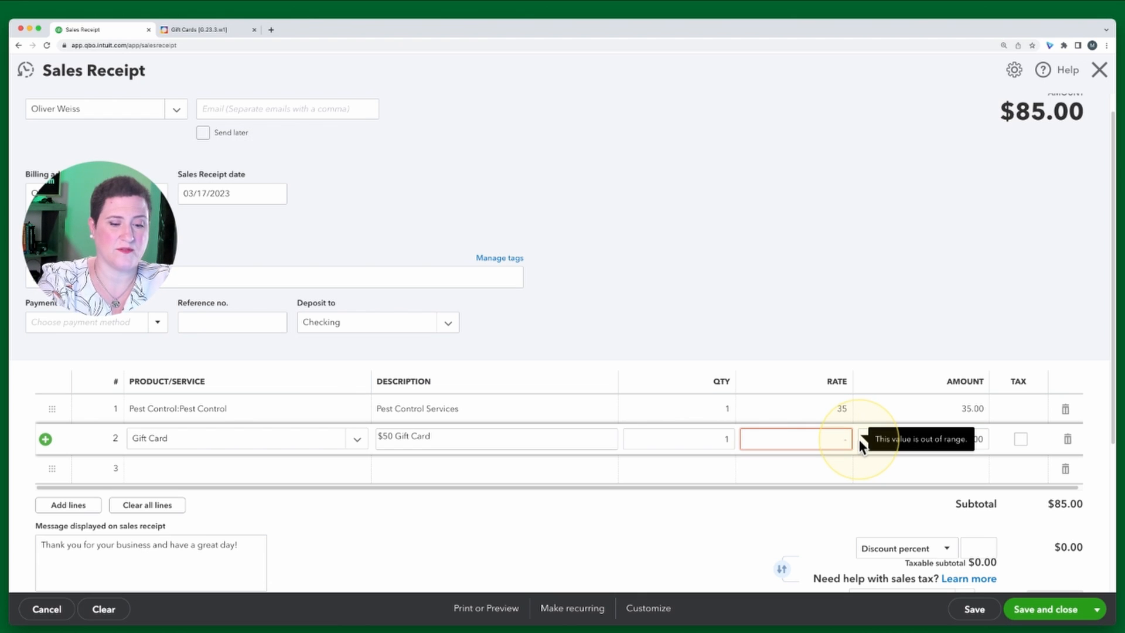
{"action": "type", "text": "-35"}
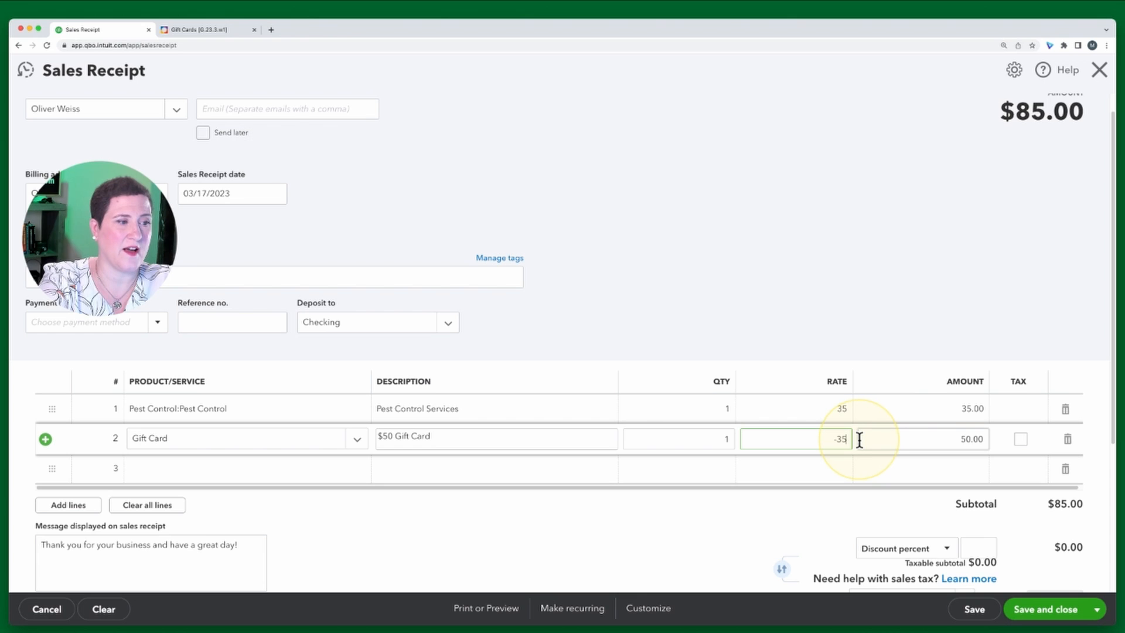
{"action": "key", "text": "Tab"}
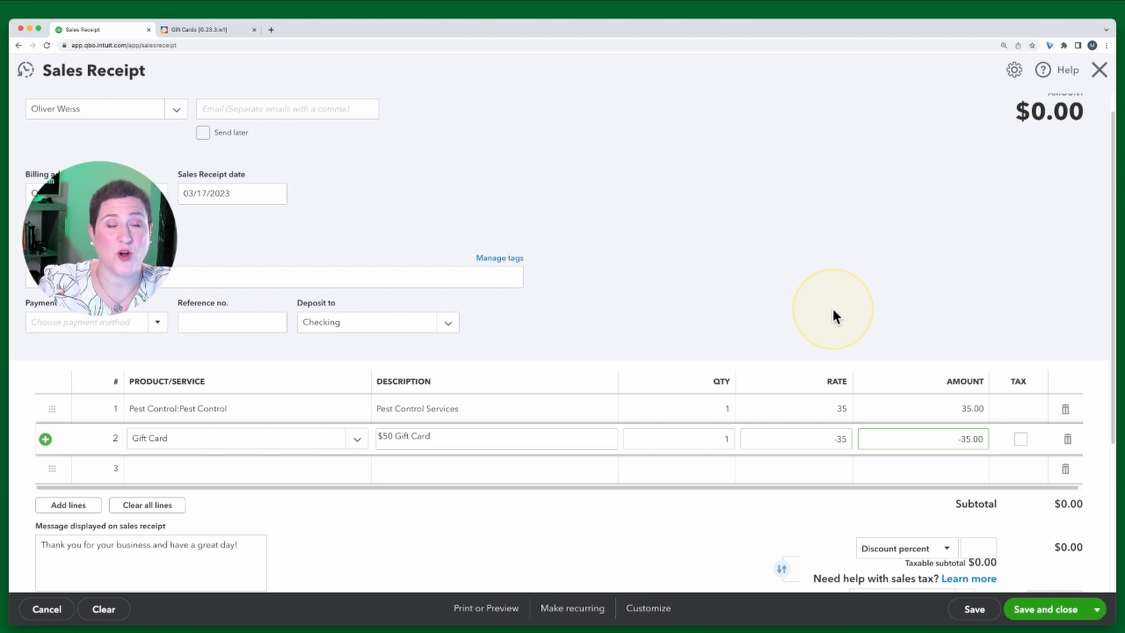
{"action": "left_click", "coordinate": [810, 301]}
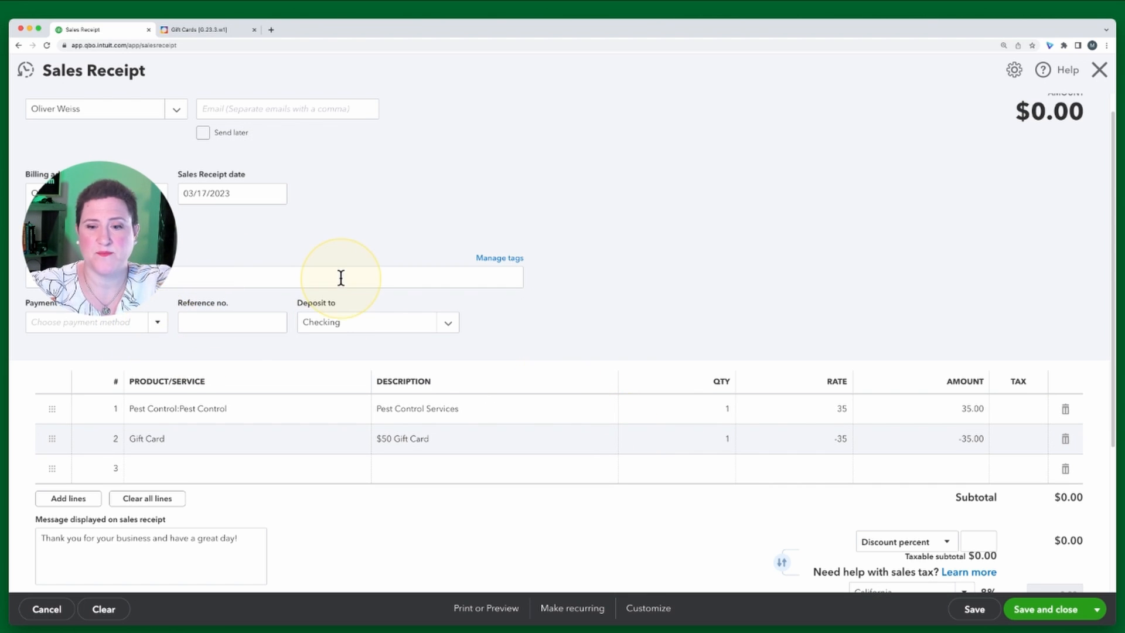
Read the exercise's Step 6 and Final Thoughts sections
{"action": "left_click", "coordinate": [202, 30]}
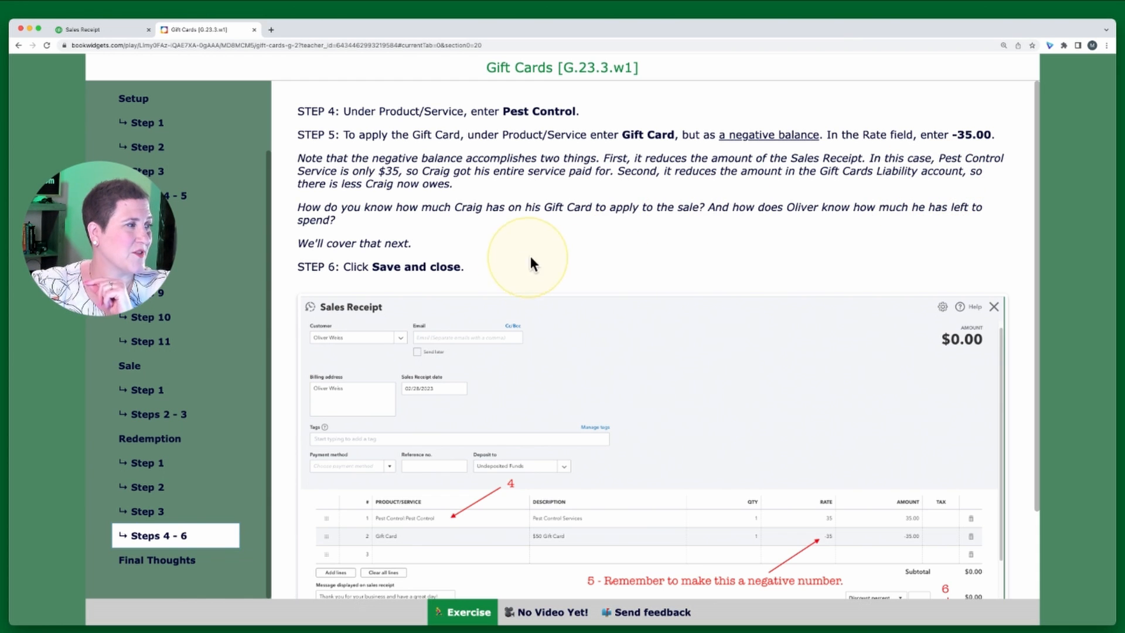
{"action": "scroll", "coordinate": [573, 239], "scroll_direction": "down", "scroll_amount": 1}
{"action": "scroll", "coordinate": [574, 242], "scroll_direction": "down", "scroll_amount": 5}
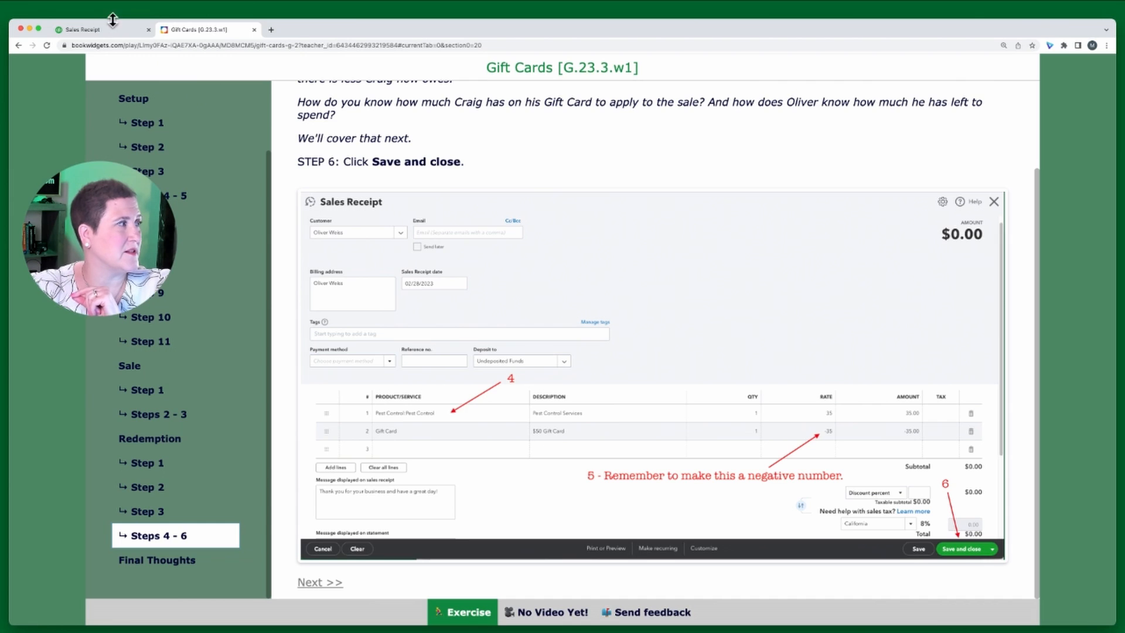
{"action": "left_click", "coordinate": [87, 29]}
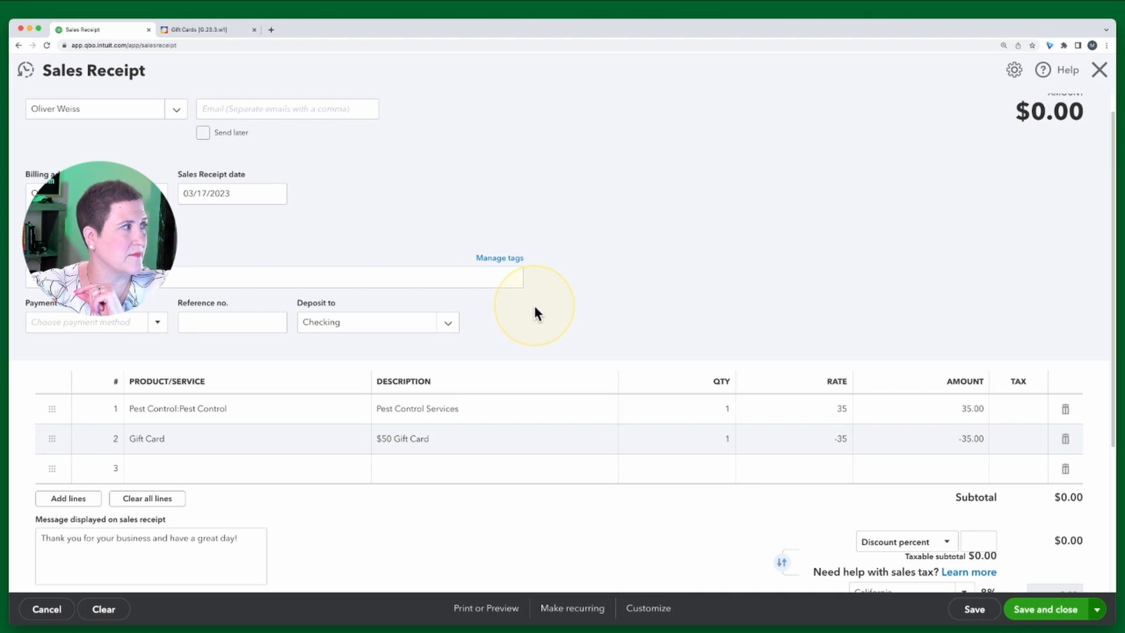
{"action": "left_click", "coordinate": [201, 29]}
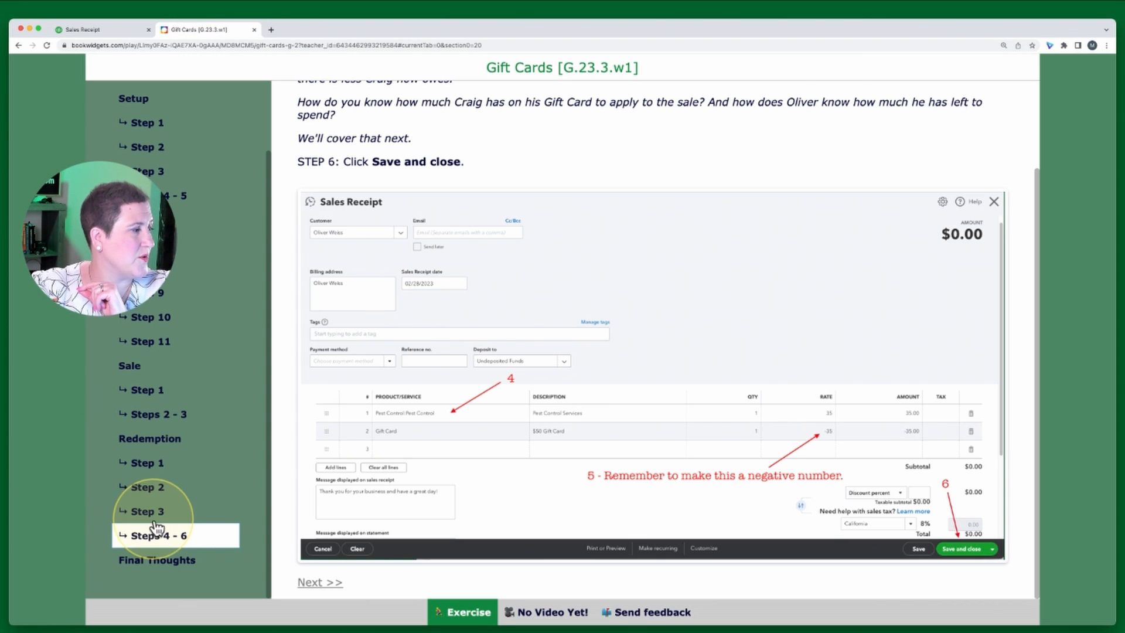
{"action": "left_click", "coordinate": [168, 561]}
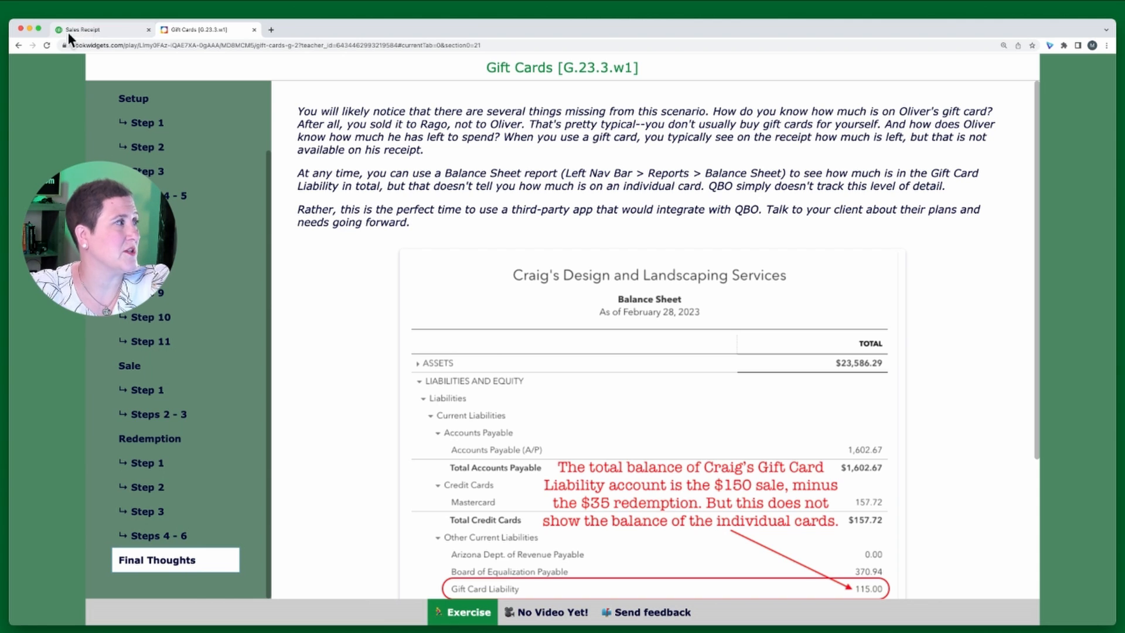
Open the Balance Sheet report from the standard reports
{"action": "left_click", "coordinate": [96, 36]}
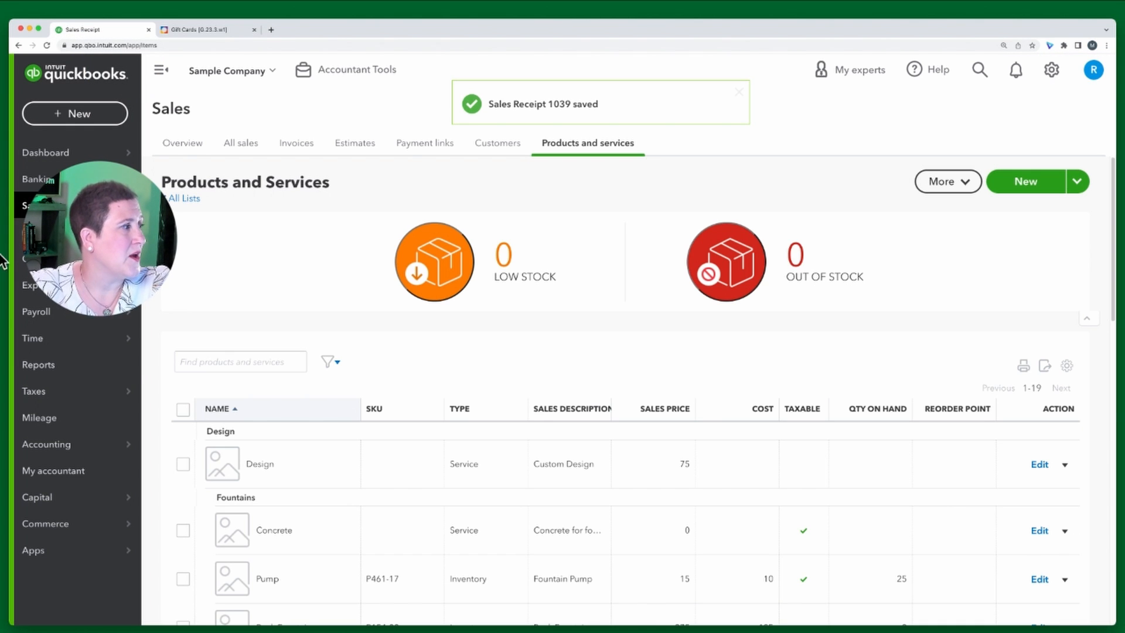
{"action": "left_click", "coordinate": [42, 371]}
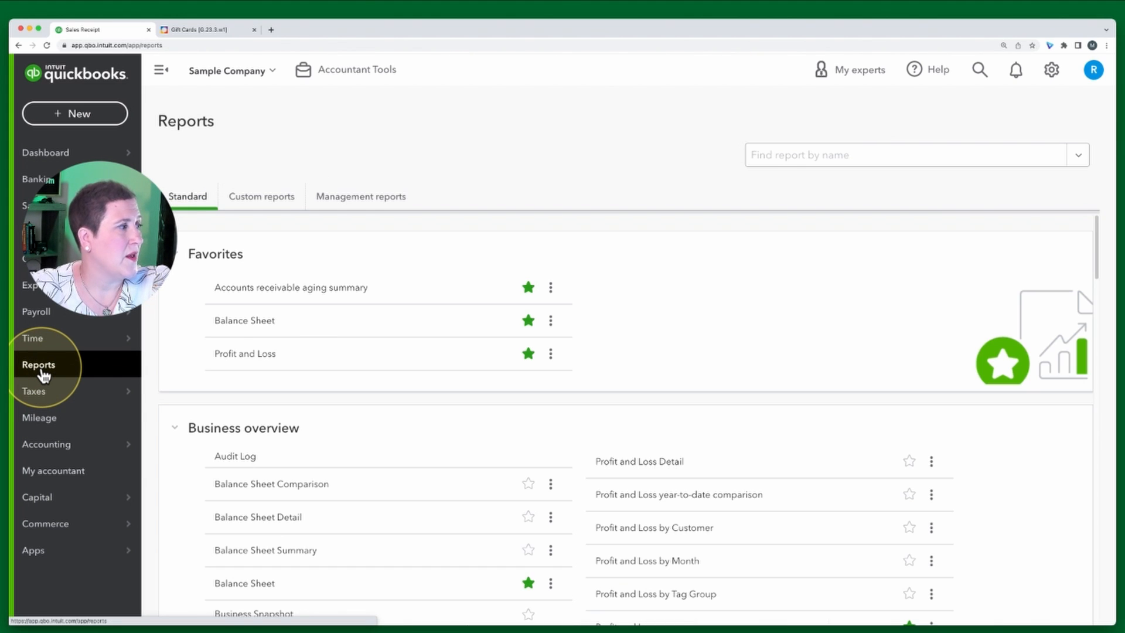
{"action": "left_click", "coordinate": [244, 328]}
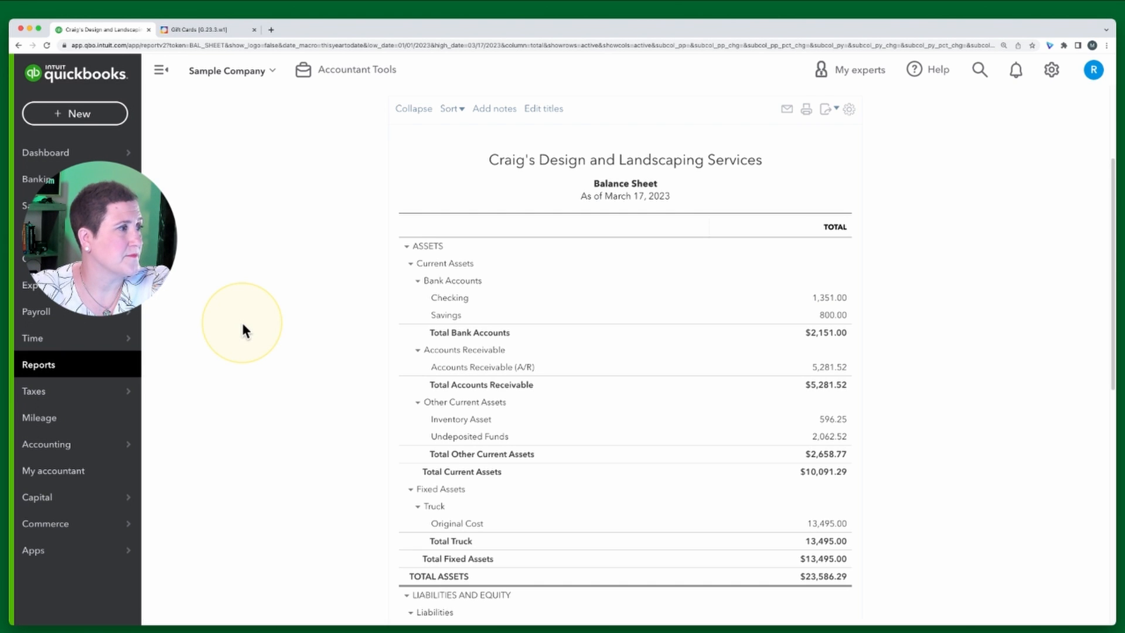
Drill into the Gift Card Liability balance on the Balance Sheet to review its transactions, then return to the Gift Cards exercise tab
{"action": "scroll", "coordinate": [375, 427], "scroll_direction": "down", "scroll_amount": 1}
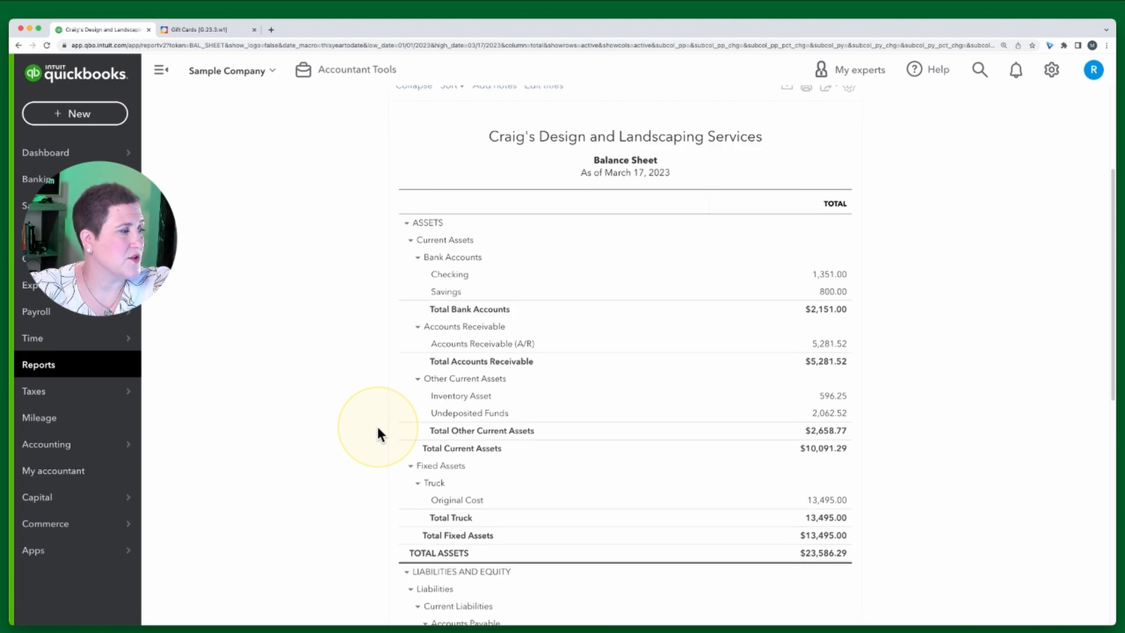
{"action": "scroll", "coordinate": [378, 429], "scroll_direction": "down", "scroll_amount": 6}
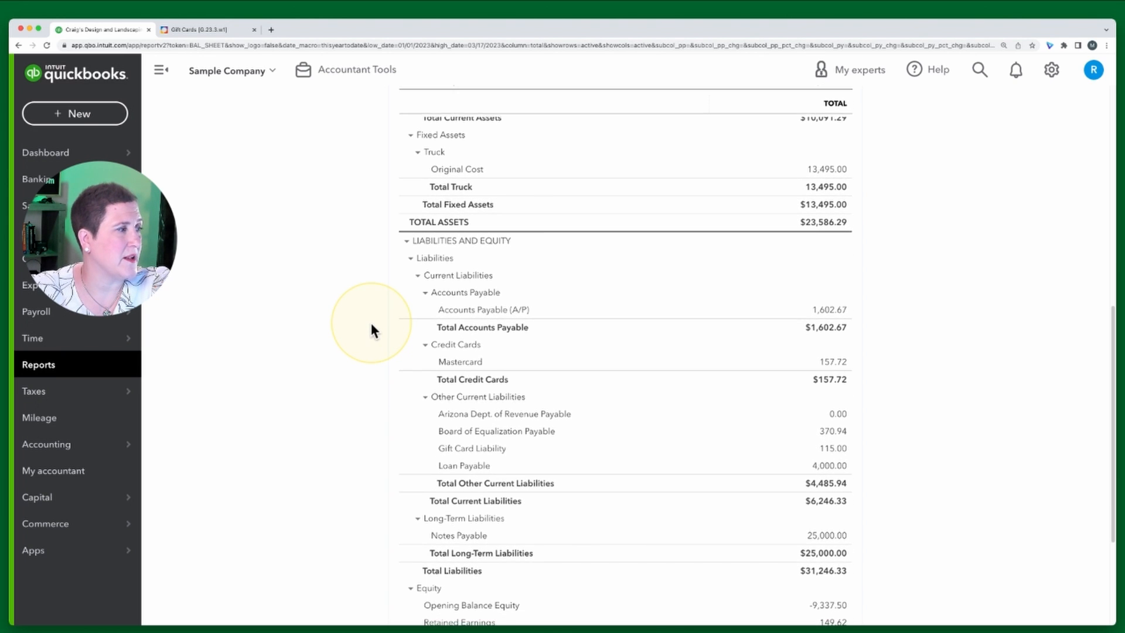
{"action": "scroll", "coordinate": [371, 323], "scroll_direction": "down", "scroll_amount": 1}
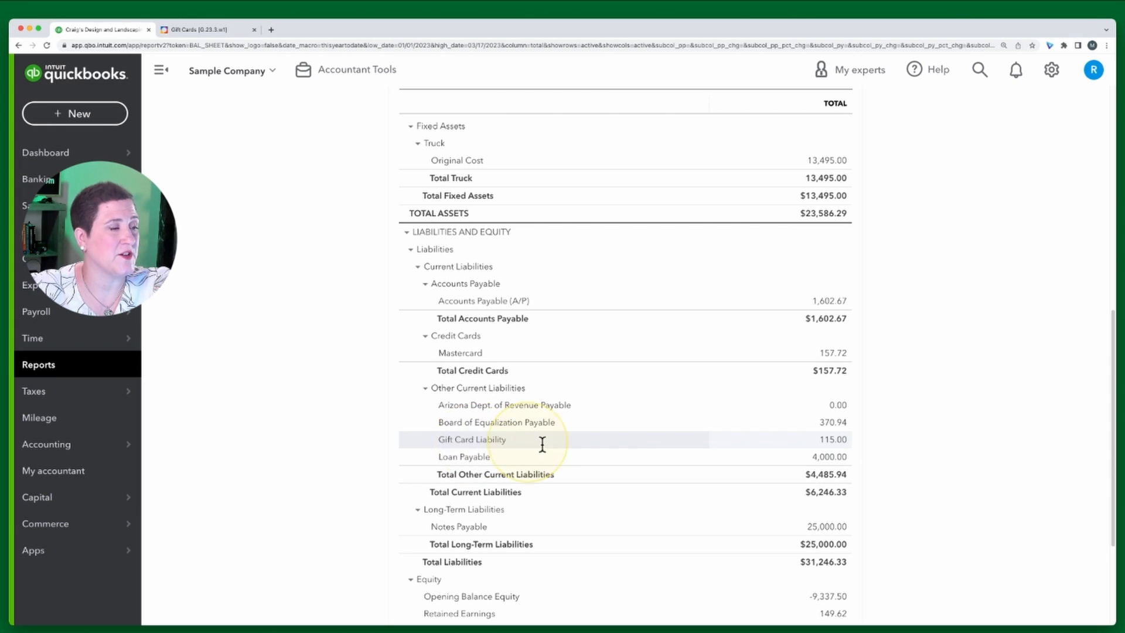
{"action": "left_click", "coordinate": [833, 441]}
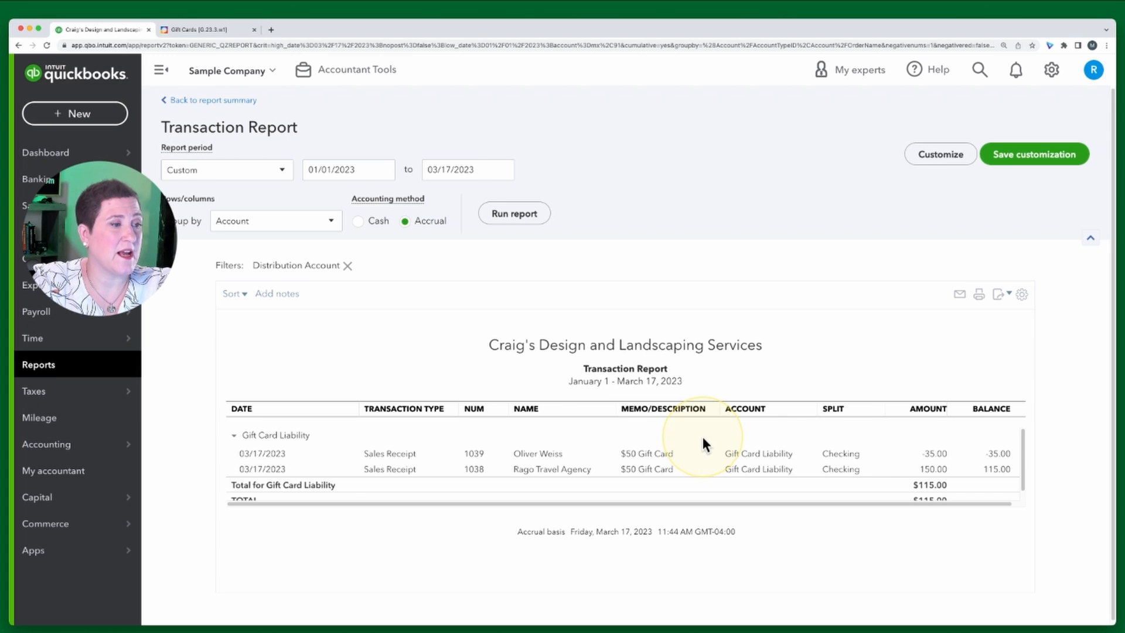
{"action": "scroll", "coordinate": [702, 438], "scroll_direction": "down", "scroll_amount": 1}
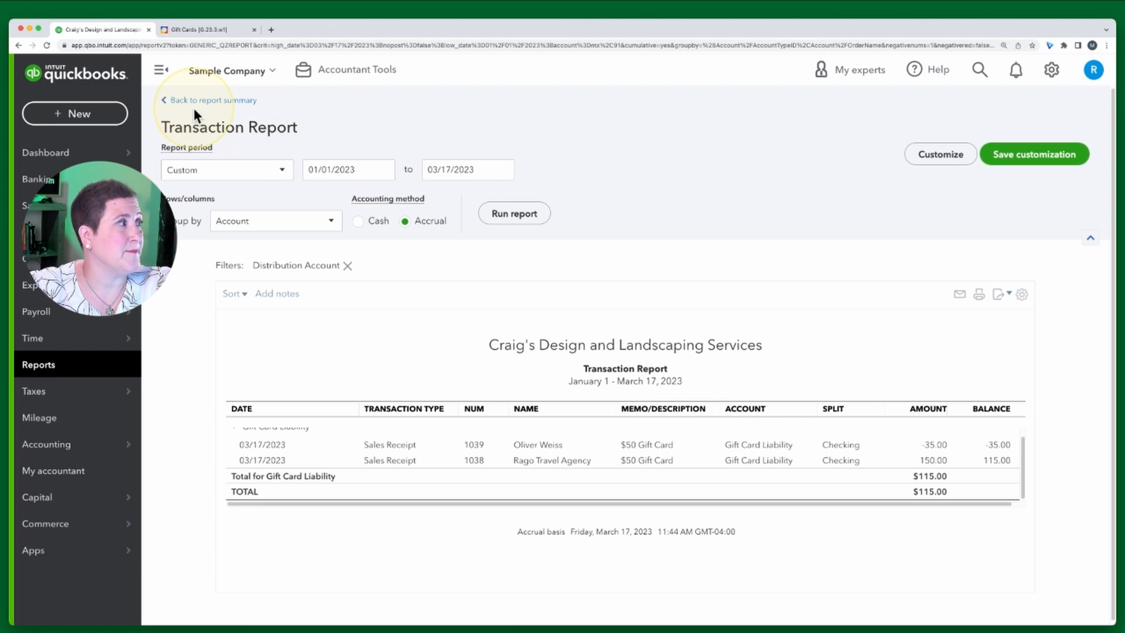
{"action": "left_click", "coordinate": [203, 30]}
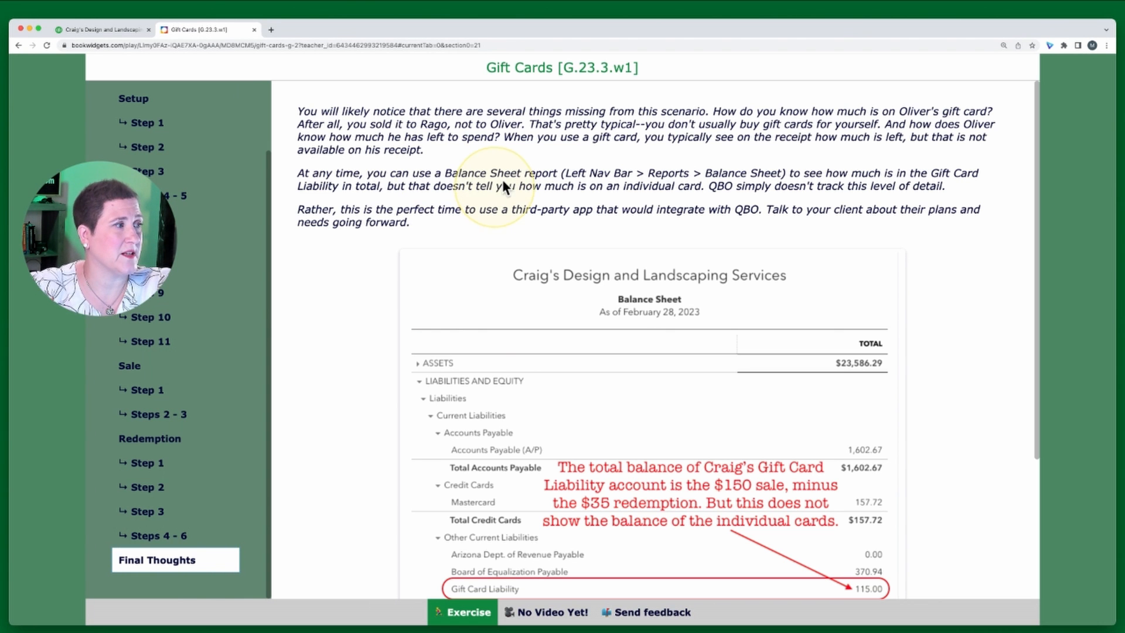
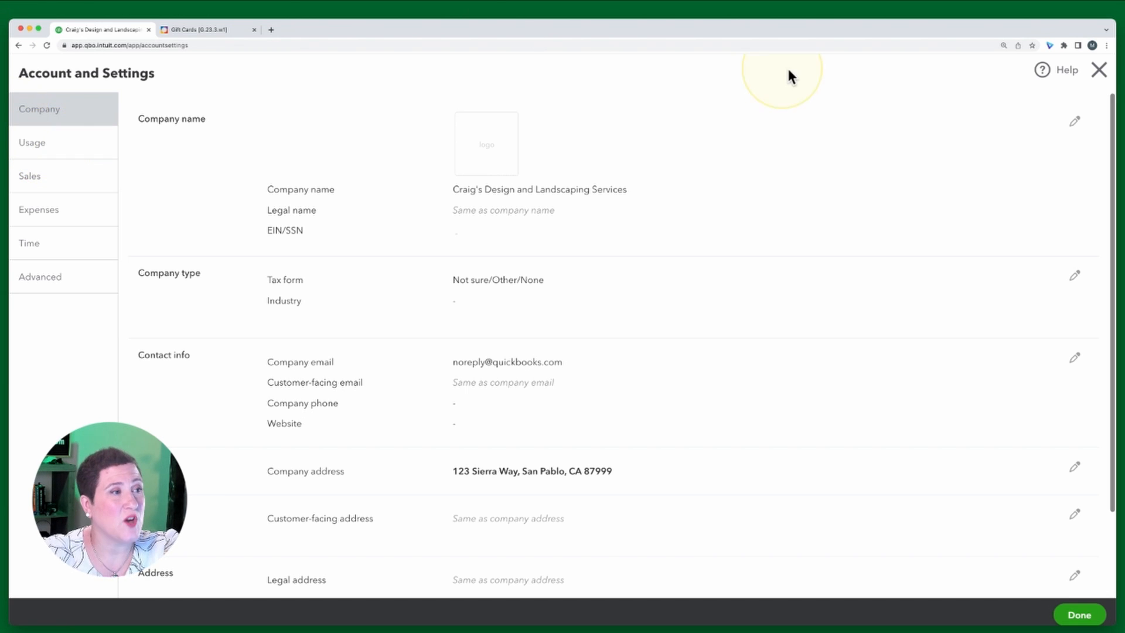
Leave the company settings, open a blank sales receipt form to review it, and close it without saving
{"action": "left_click", "coordinate": [1098, 71]}
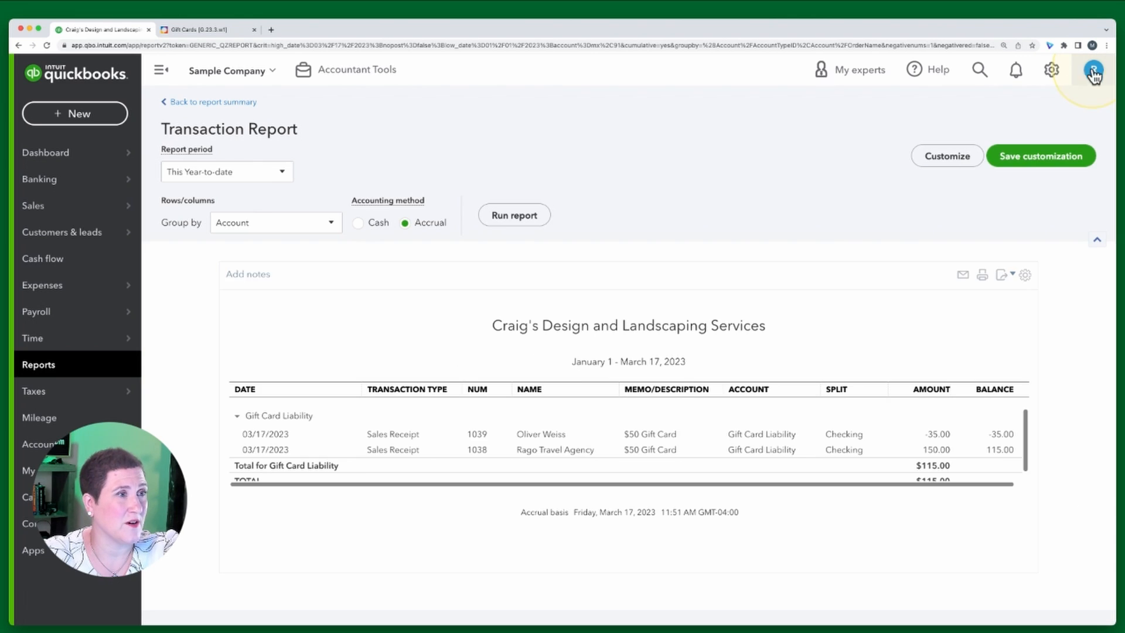
{"action": "left_click", "coordinate": [73, 117]}
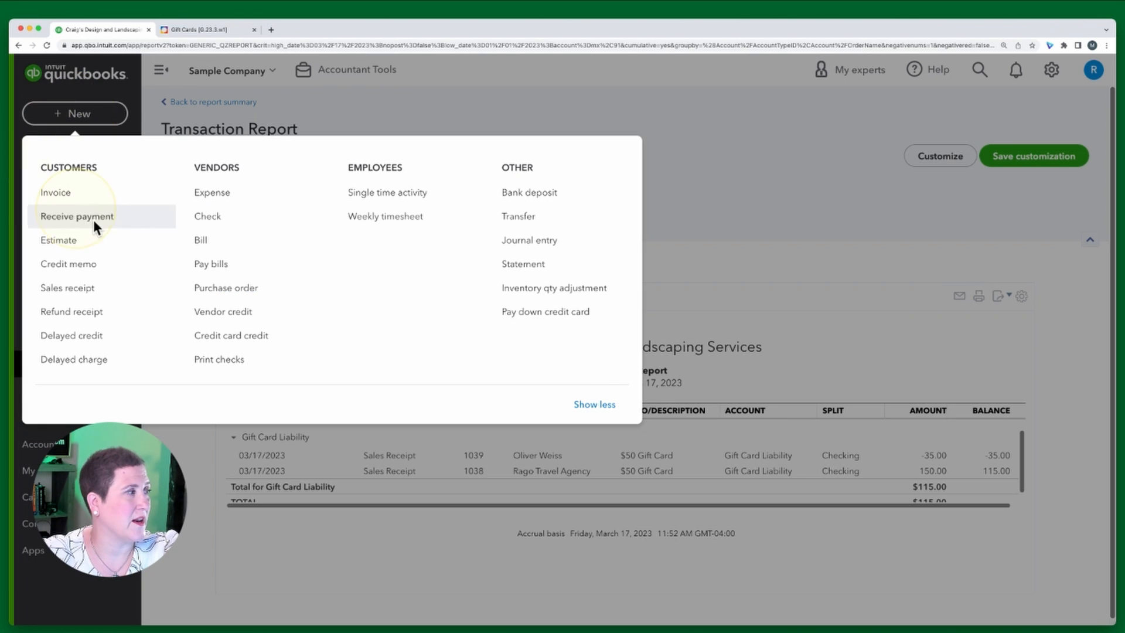
{"action": "left_click", "coordinate": [65, 295]}
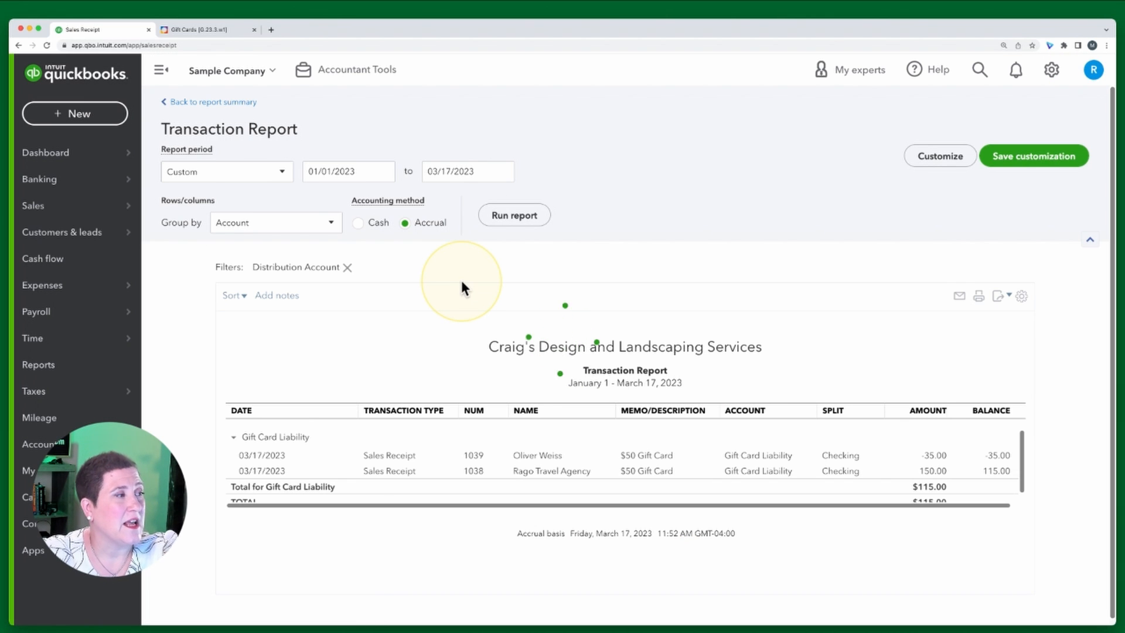
{"action": "left_click", "coordinate": [547, 220]}
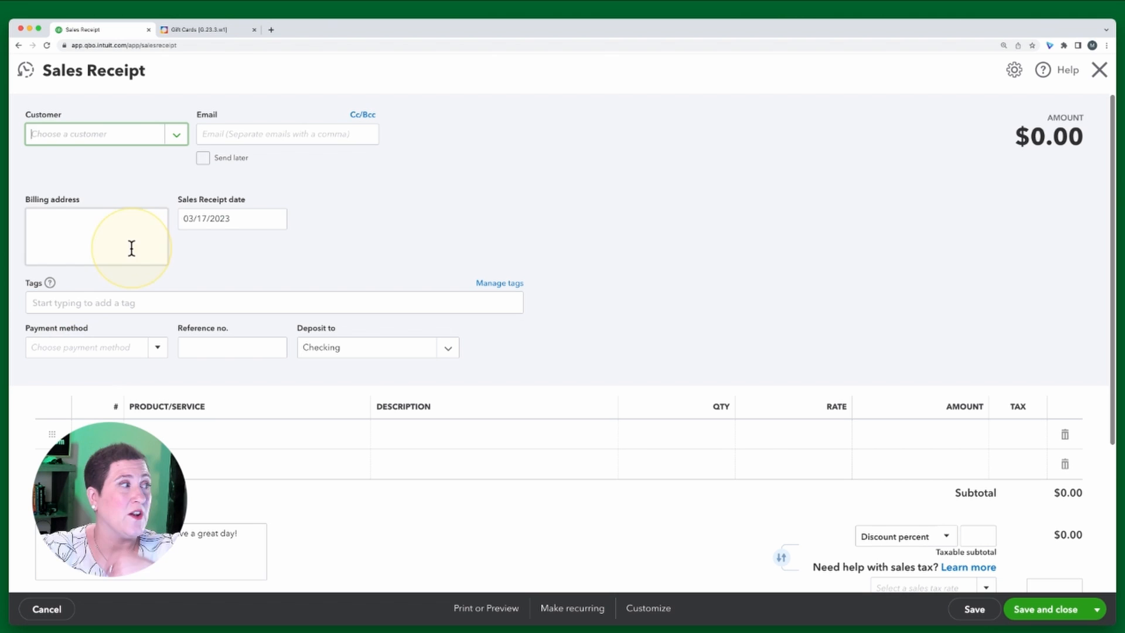
{"action": "left_click", "coordinate": [1097, 72]}
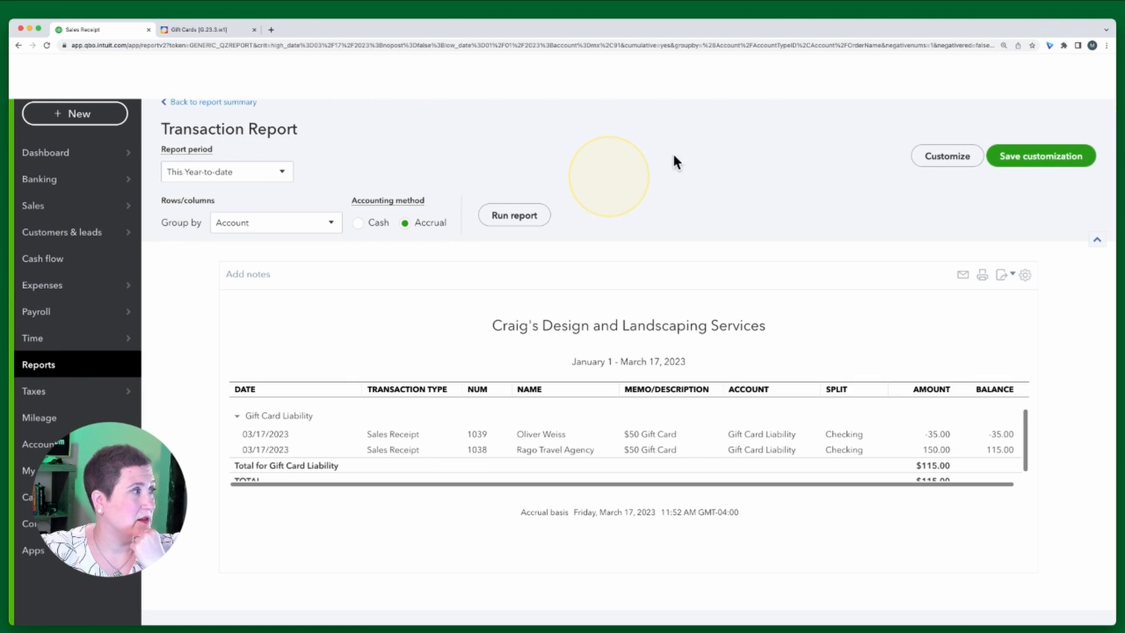
Open a blank invoice form to review it and close it without saving
{"action": "left_click", "coordinate": [96, 122]}
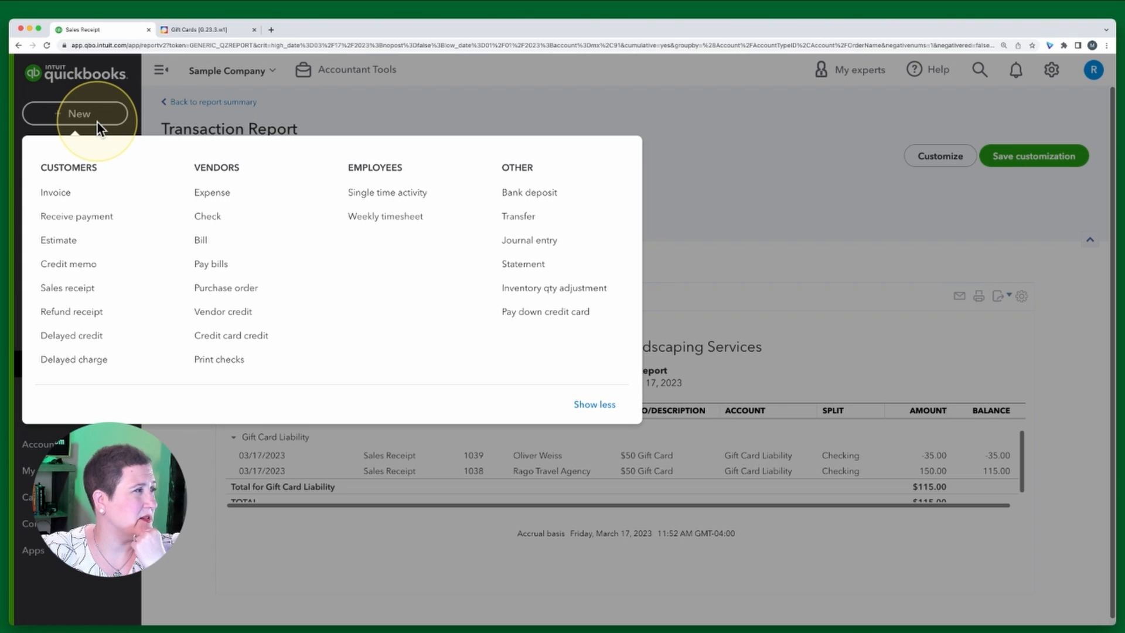
{"action": "left_click", "coordinate": [58, 193]}
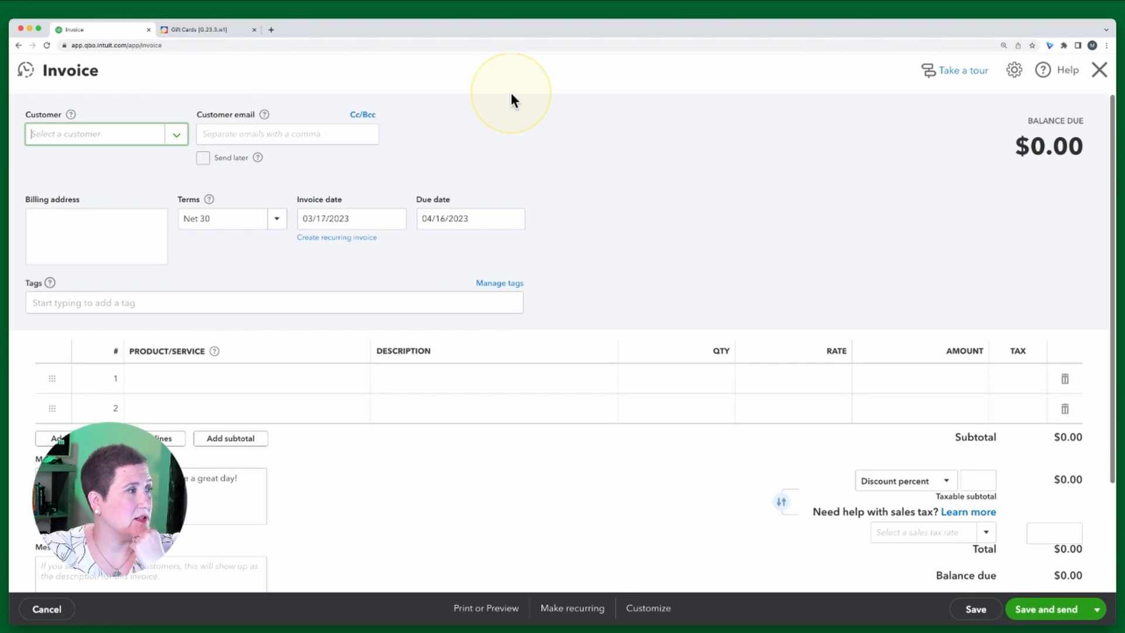
{"action": "left_click", "coordinate": [515, 135]}
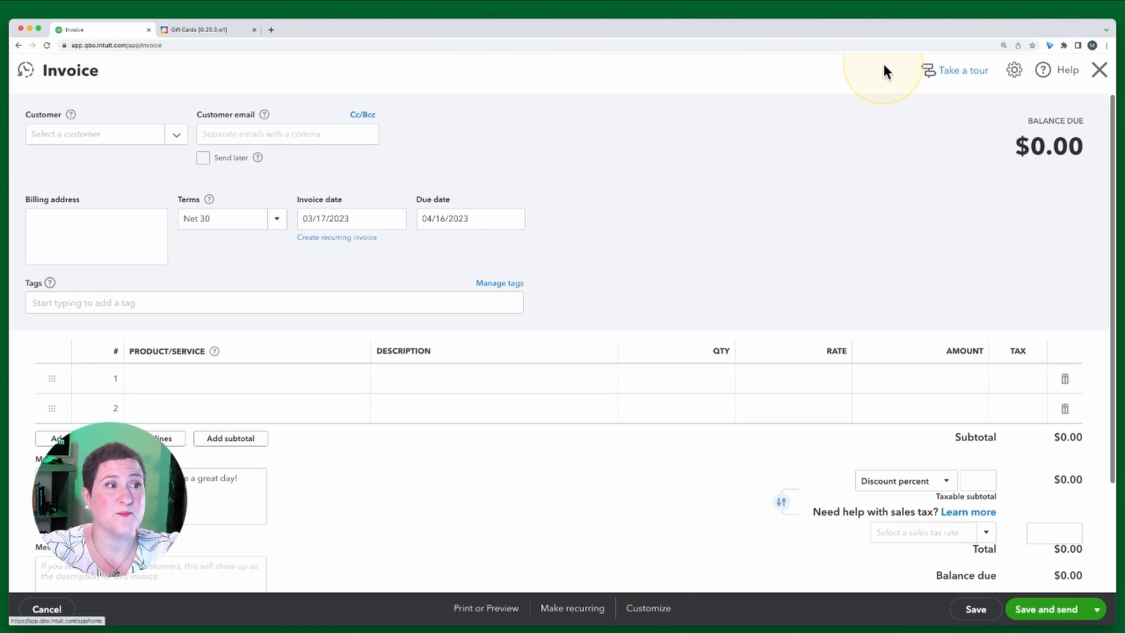
{"action": "left_click", "coordinate": [1099, 70]}
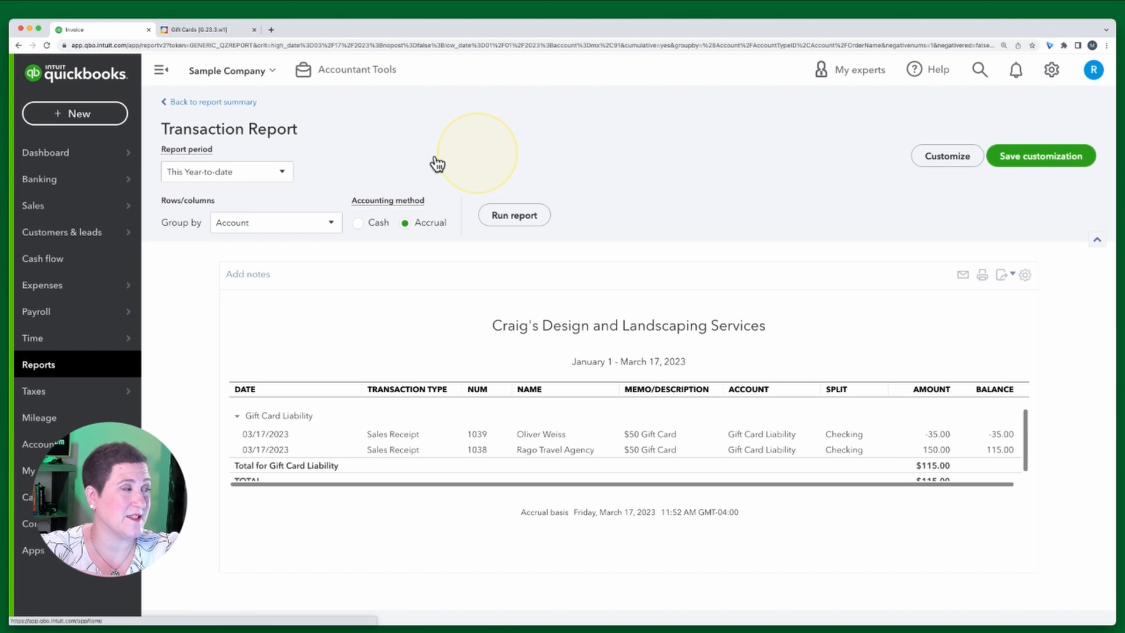
Open a new blank sales receipt form from the New menu
{"action": "left_click", "coordinate": [75, 112]}
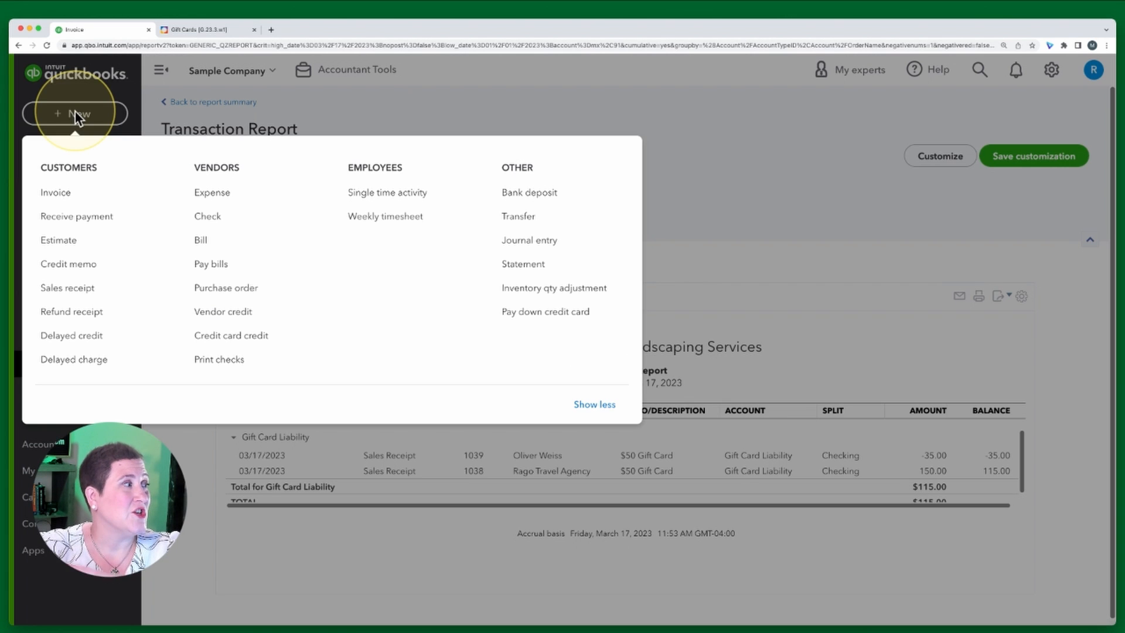
{"action": "left_click", "coordinate": [76, 290]}
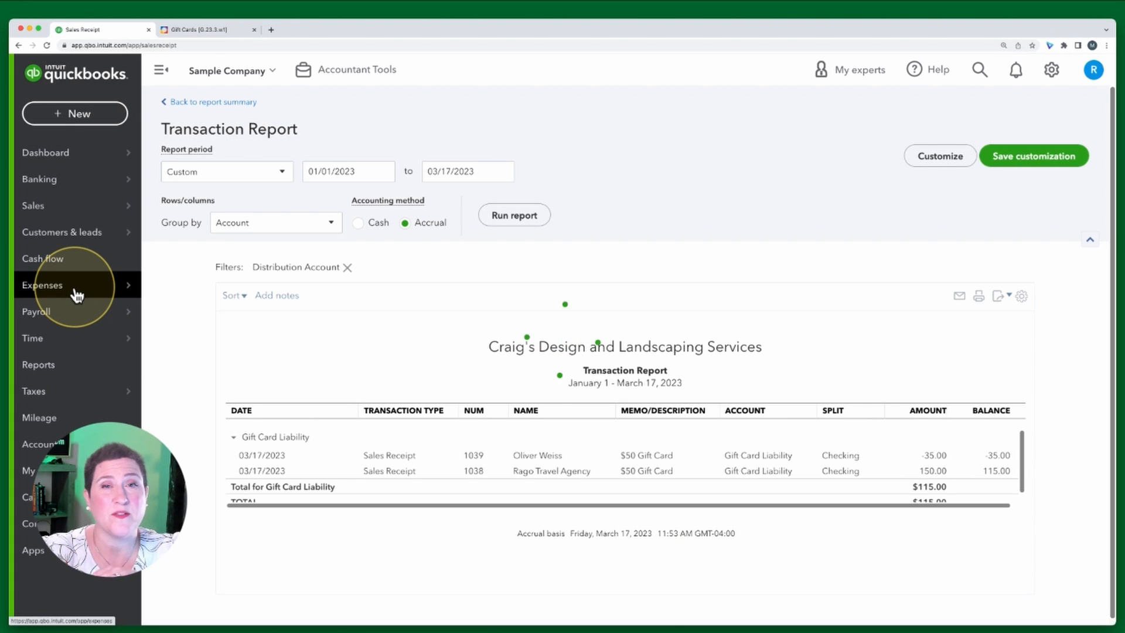
{"action": "mouse_move", "coordinate": [77, 295]}
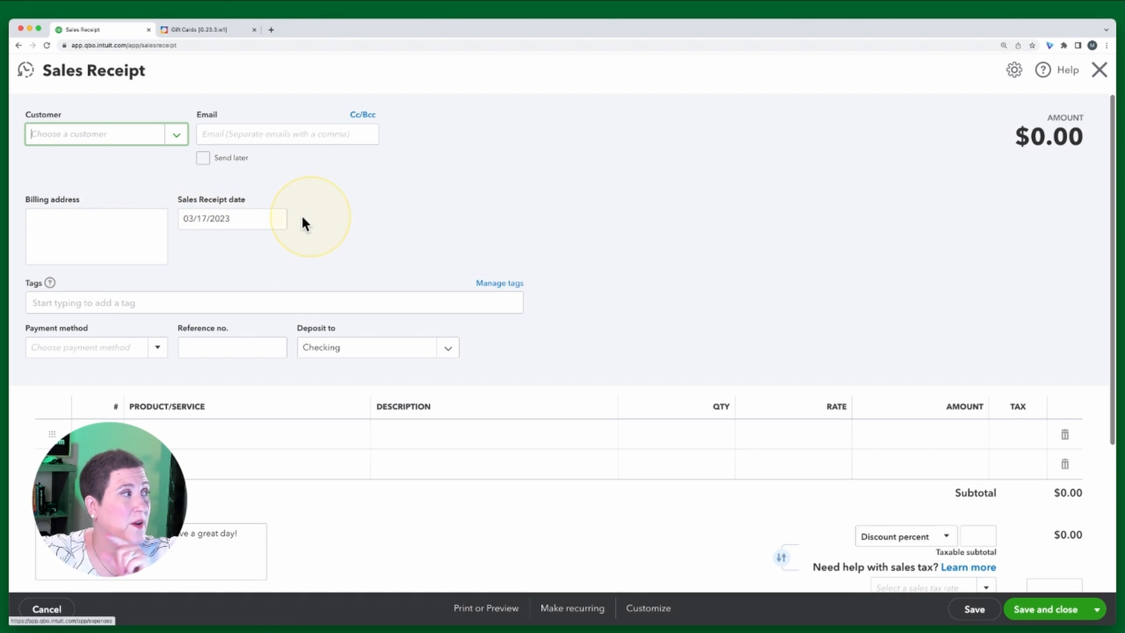
Switch to the Test drive QuickBooks Online browser window and close that window
{"action": "left_click", "coordinate": [235, 2]}
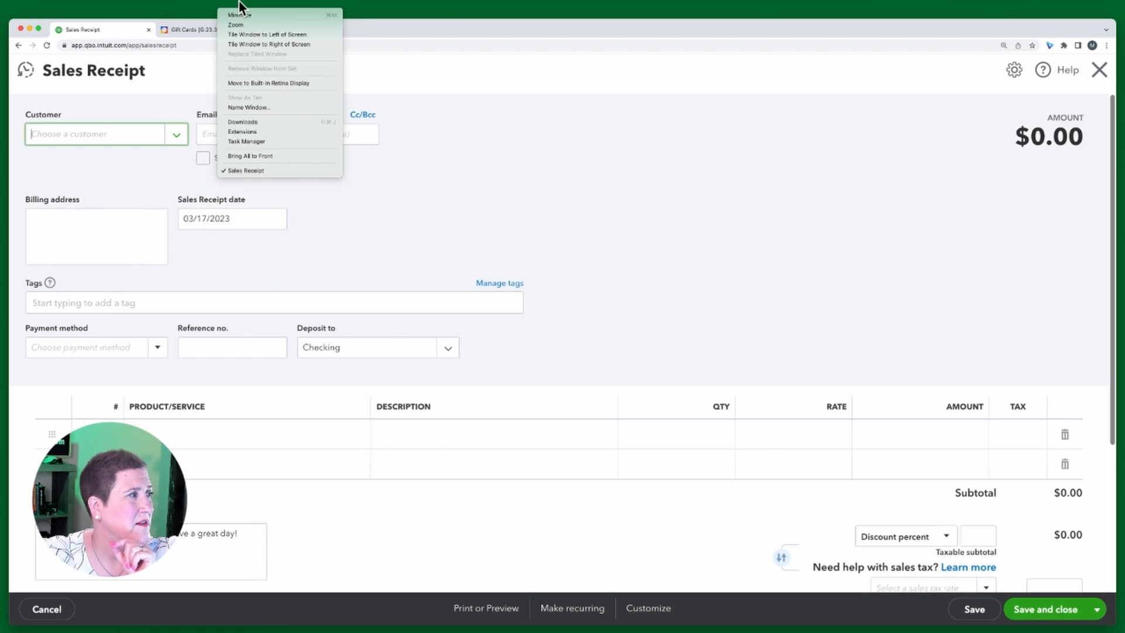
{"action": "left_click", "coordinate": [240, 2]}
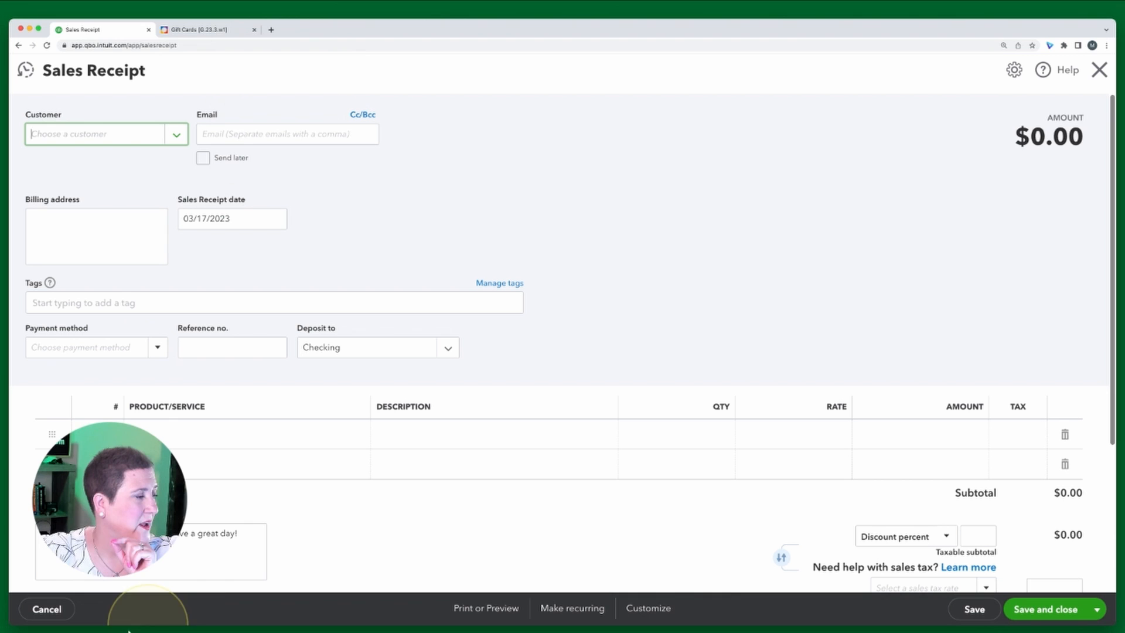
{"action": "left_click", "coordinate": [396, 624]}
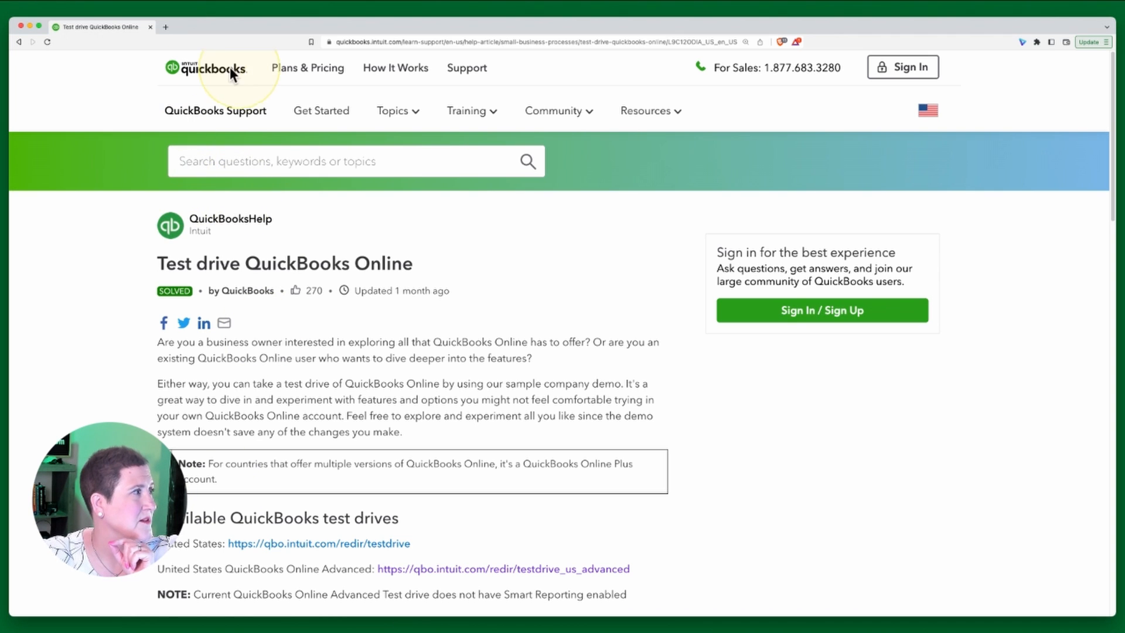
{"action": "left_click", "coordinate": [242, 3]}
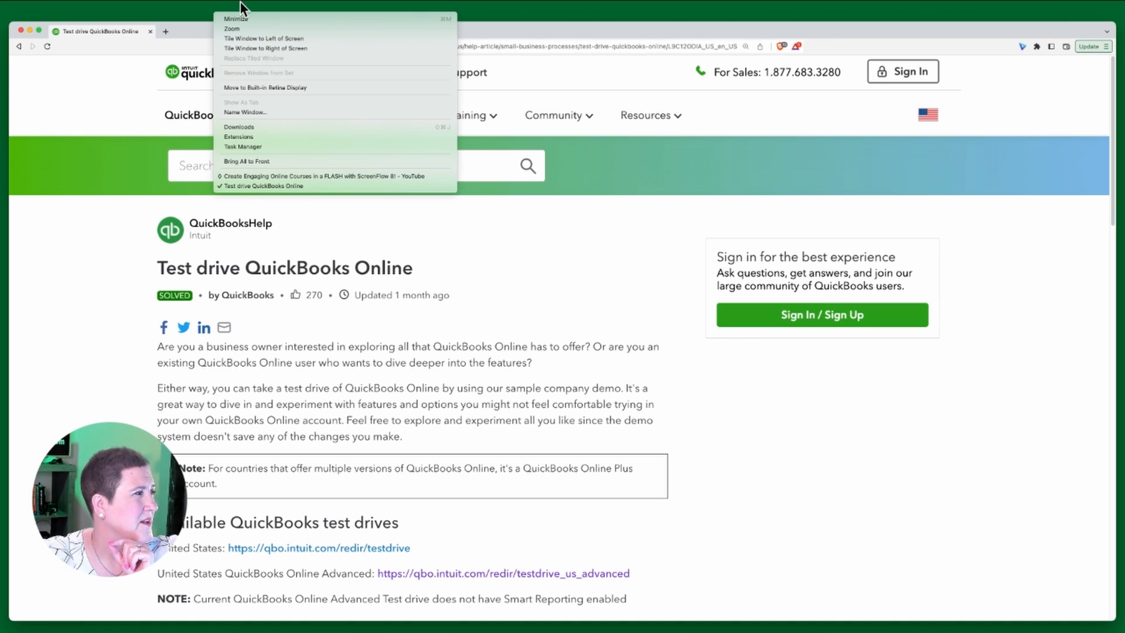
{"action": "left_click", "coordinate": [241, 3]}
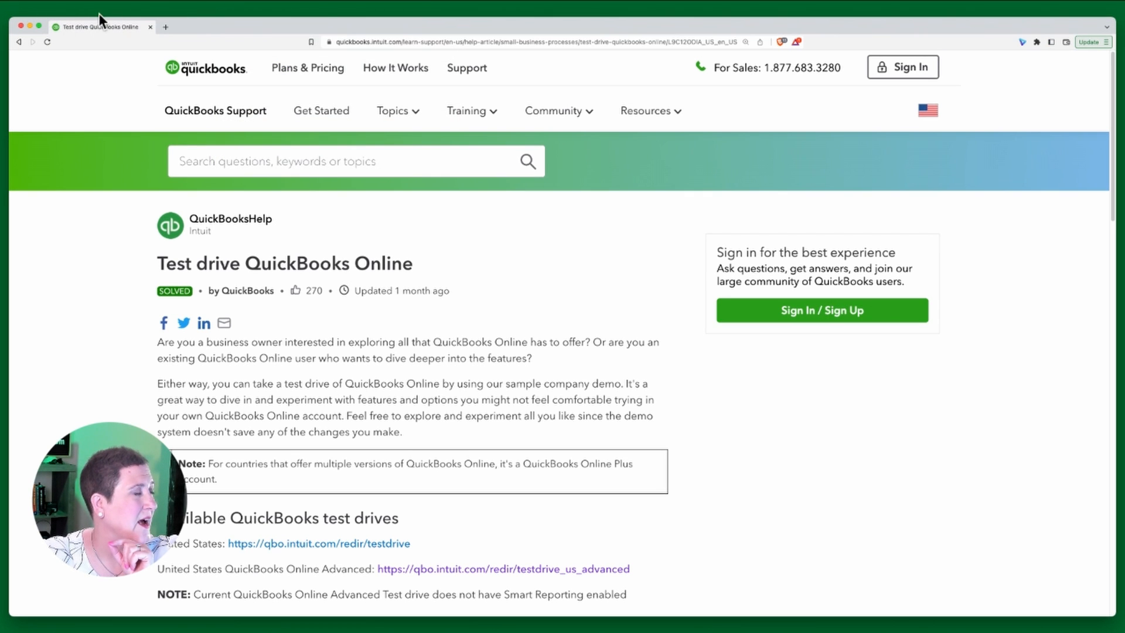
{"action": "left_click", "coordinate": [30, 25]}
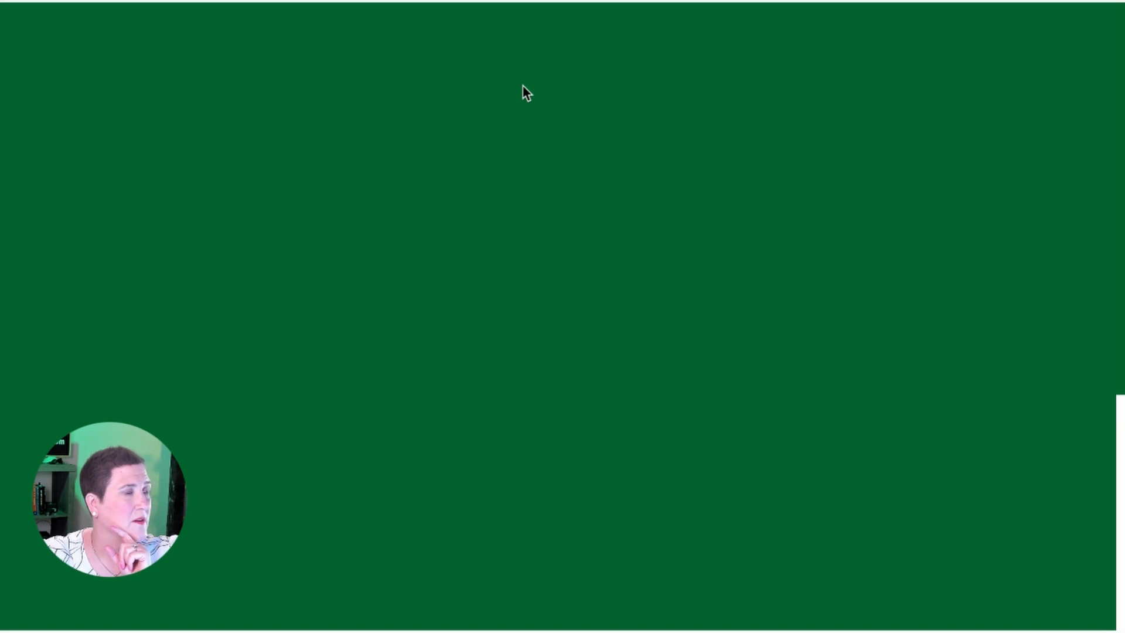